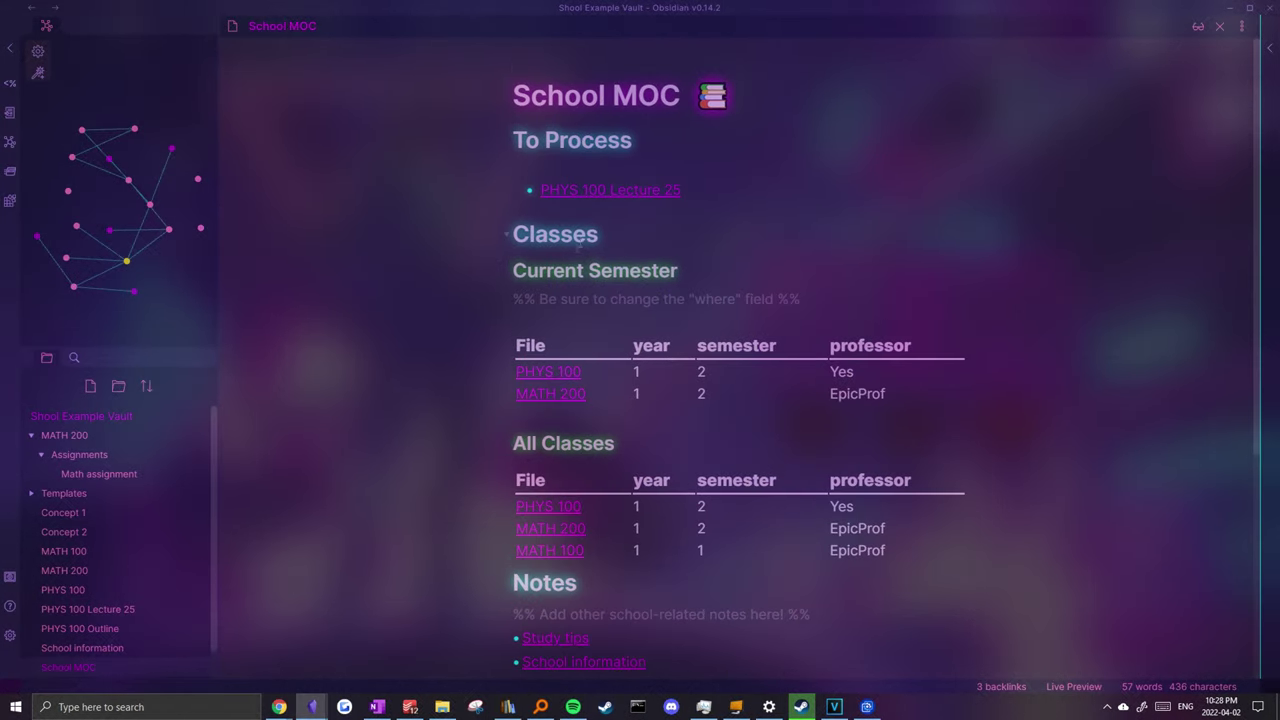
View the PHYS 100 class note, its outline and the linked Concept 1 and Concept 2 notes, and return to School MOC.
left_click(535, 371)
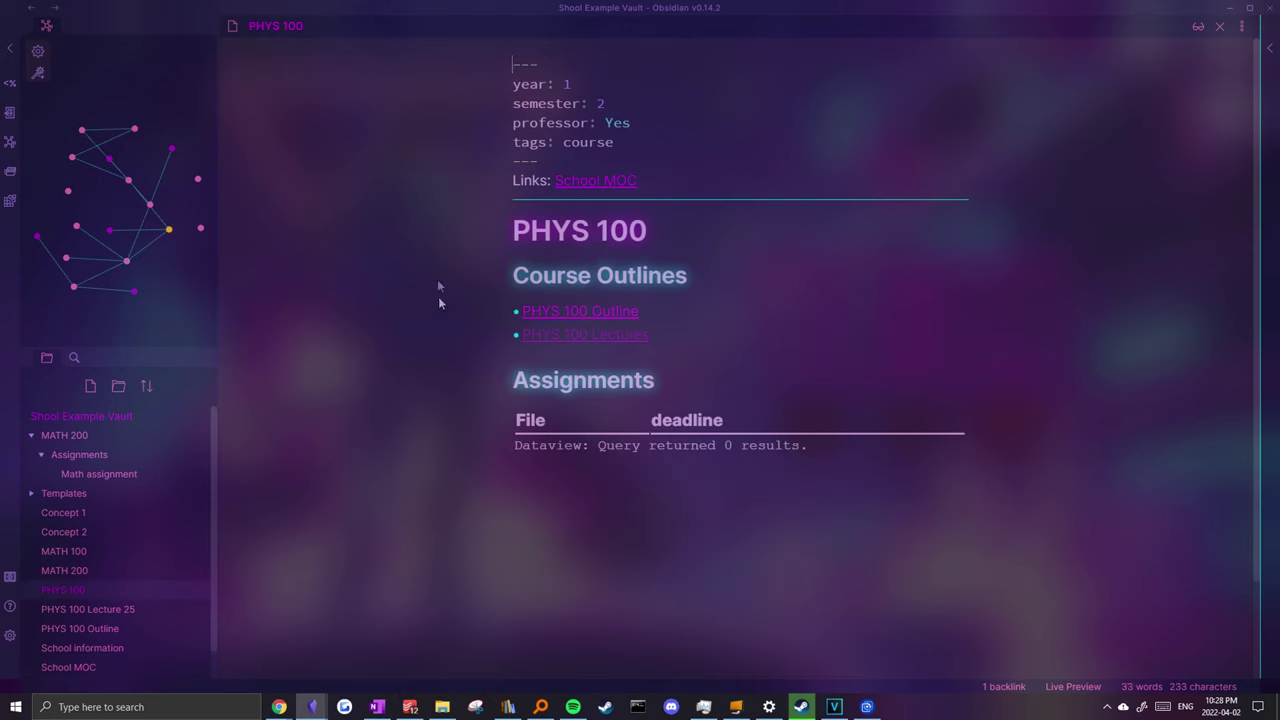
left_click(603, 313)
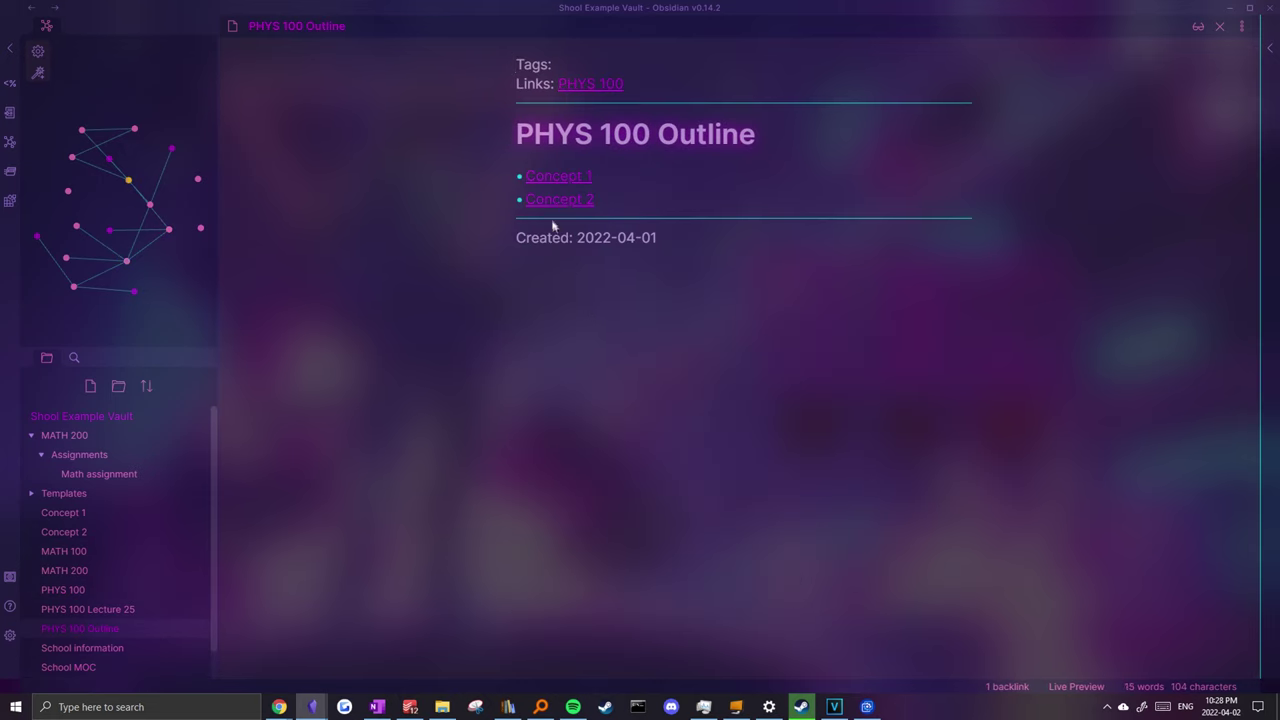
left_click(548, 182)
key("ctrl+alt+Left")
left_click(561, 205)
key("ctrl+alt+Left")
key("ctrl+alt+Left")
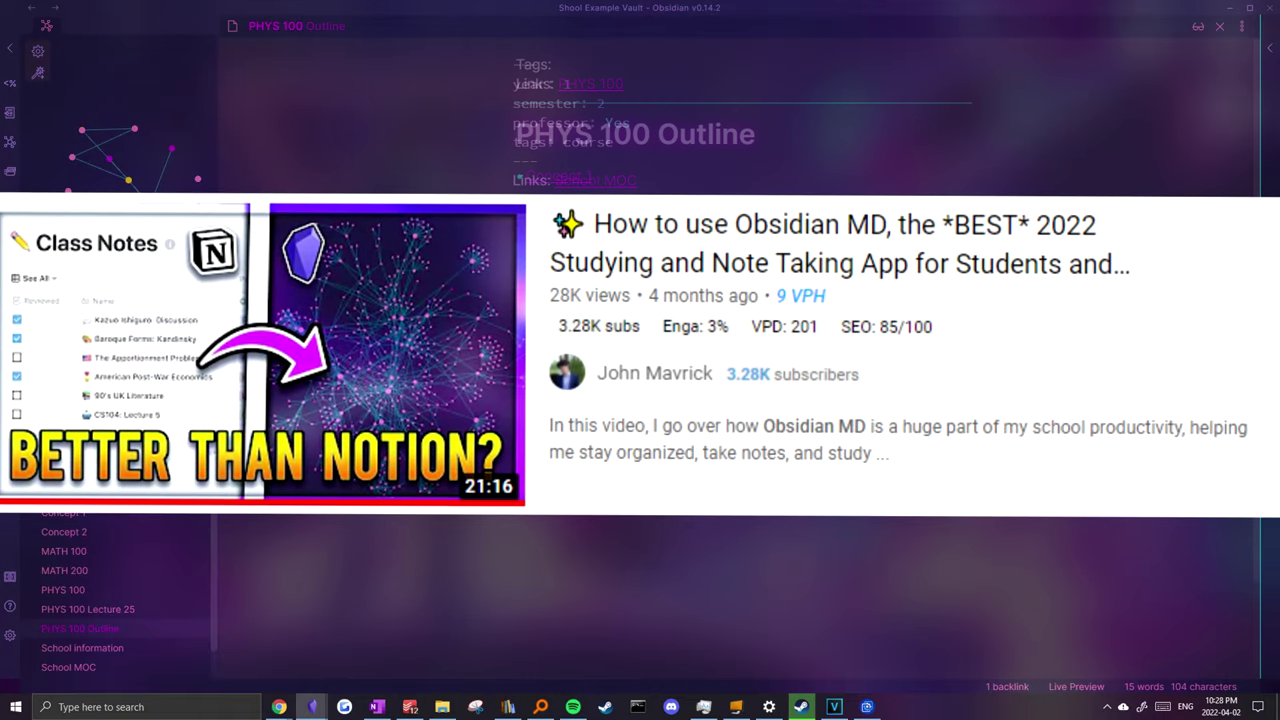
key("ctrl+alt+Left")
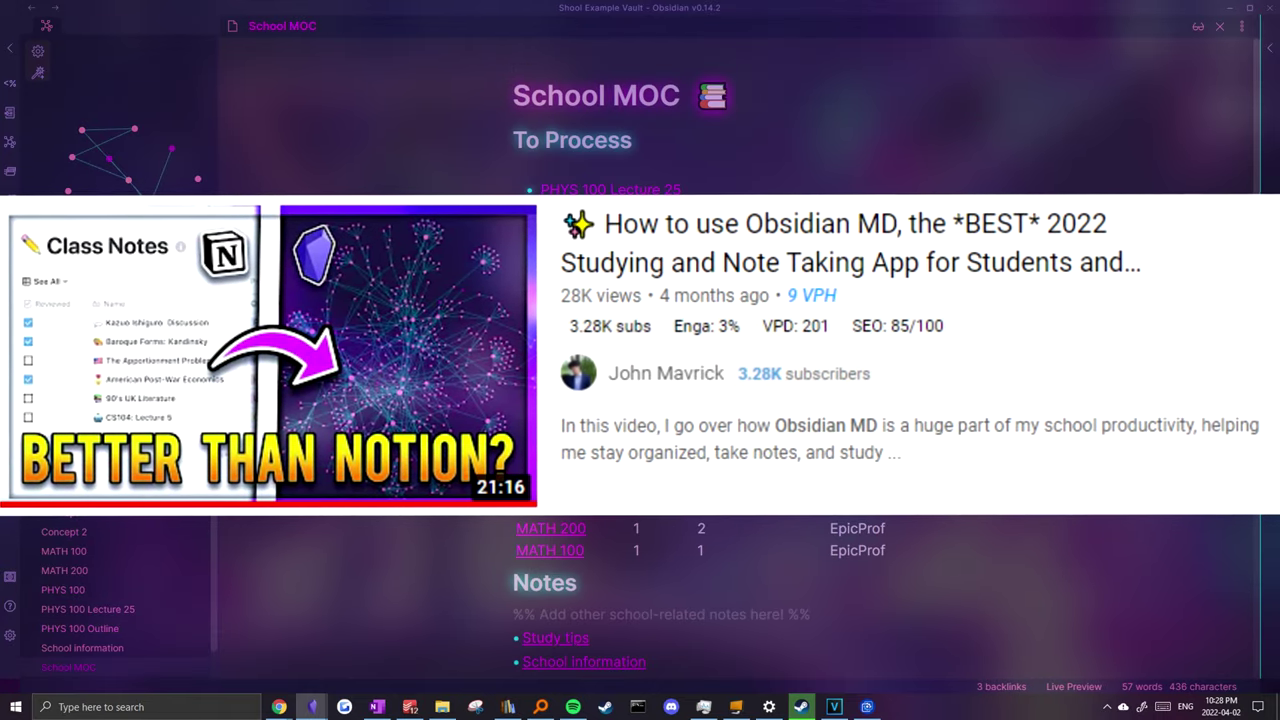
View the MATH 200 class note with its Math assignment and the Study tips note, and return to School MOC.
key("ctrl+alt+Left")
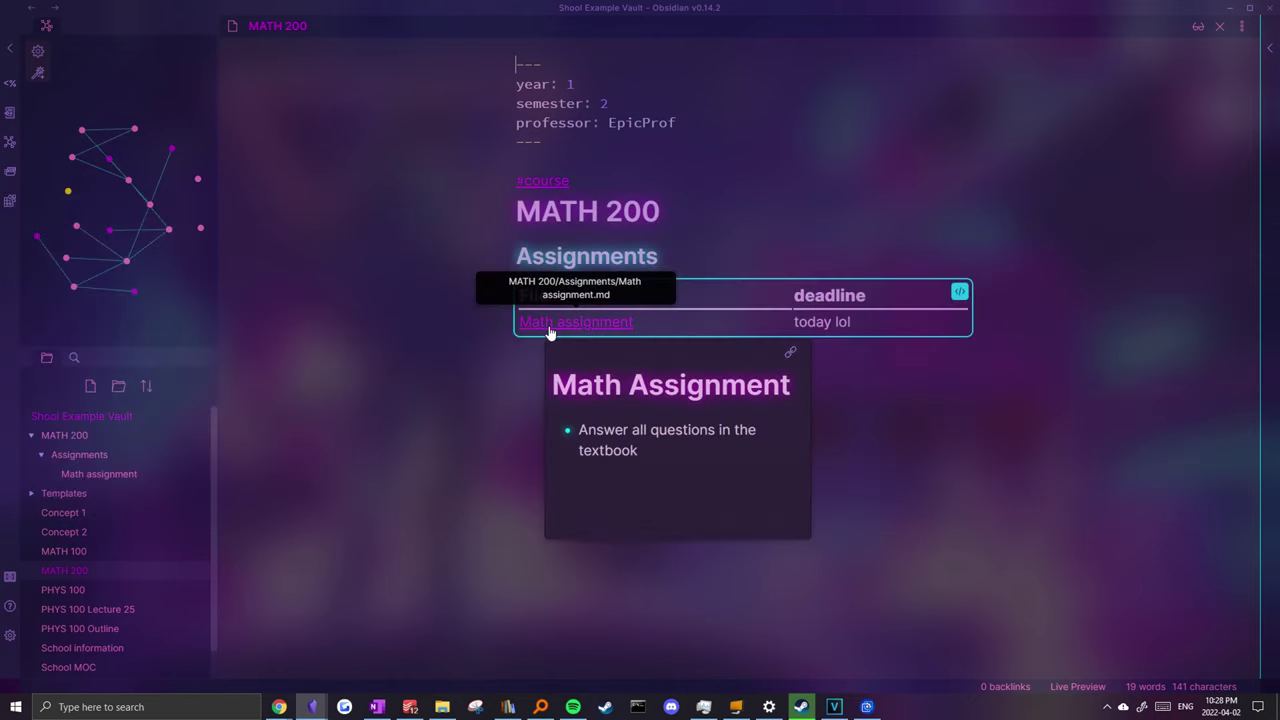
key("ctrl+alt+Left")
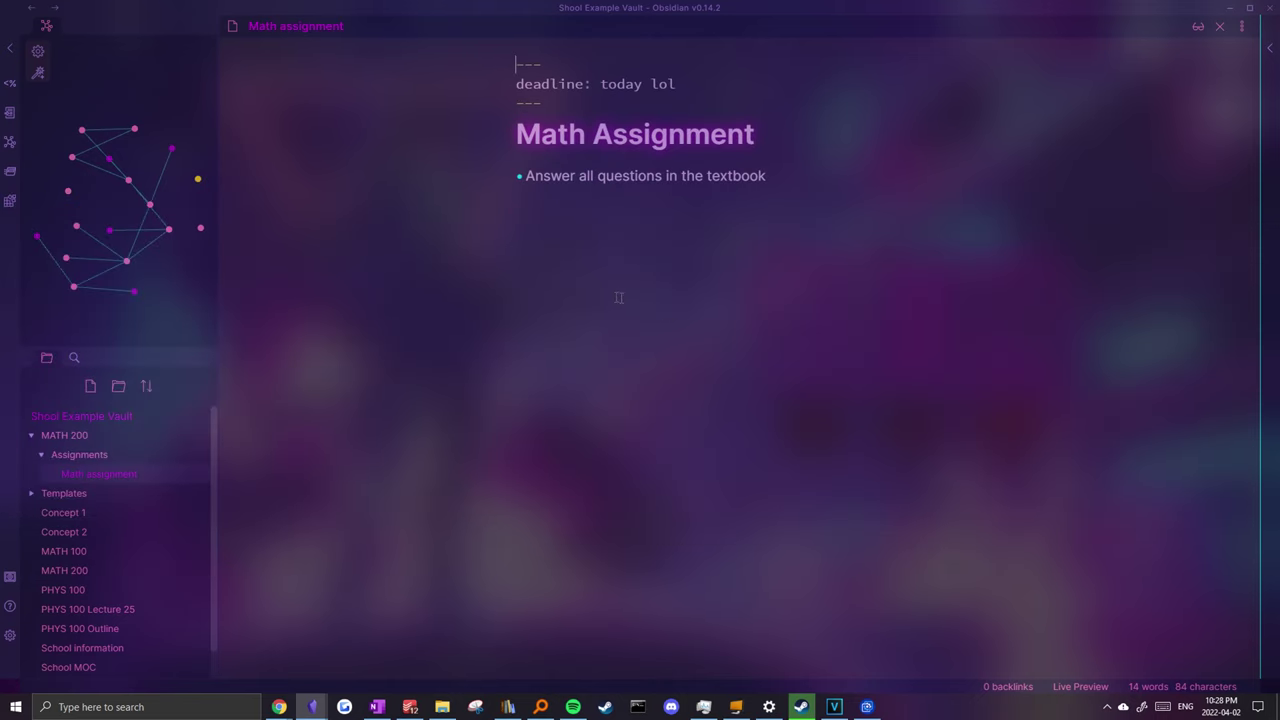
key("ctrl+alt+Right")
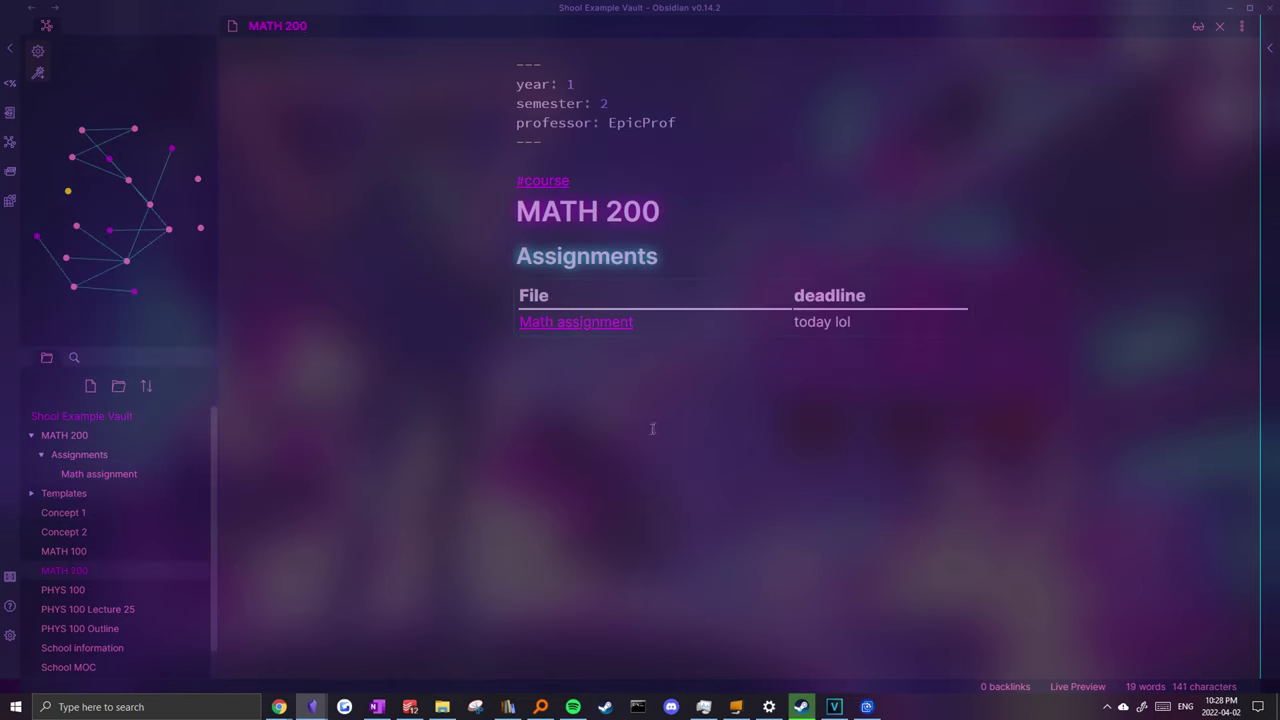
key("ctrl+alt+Right")
scroll(600, 450, "down", 3)
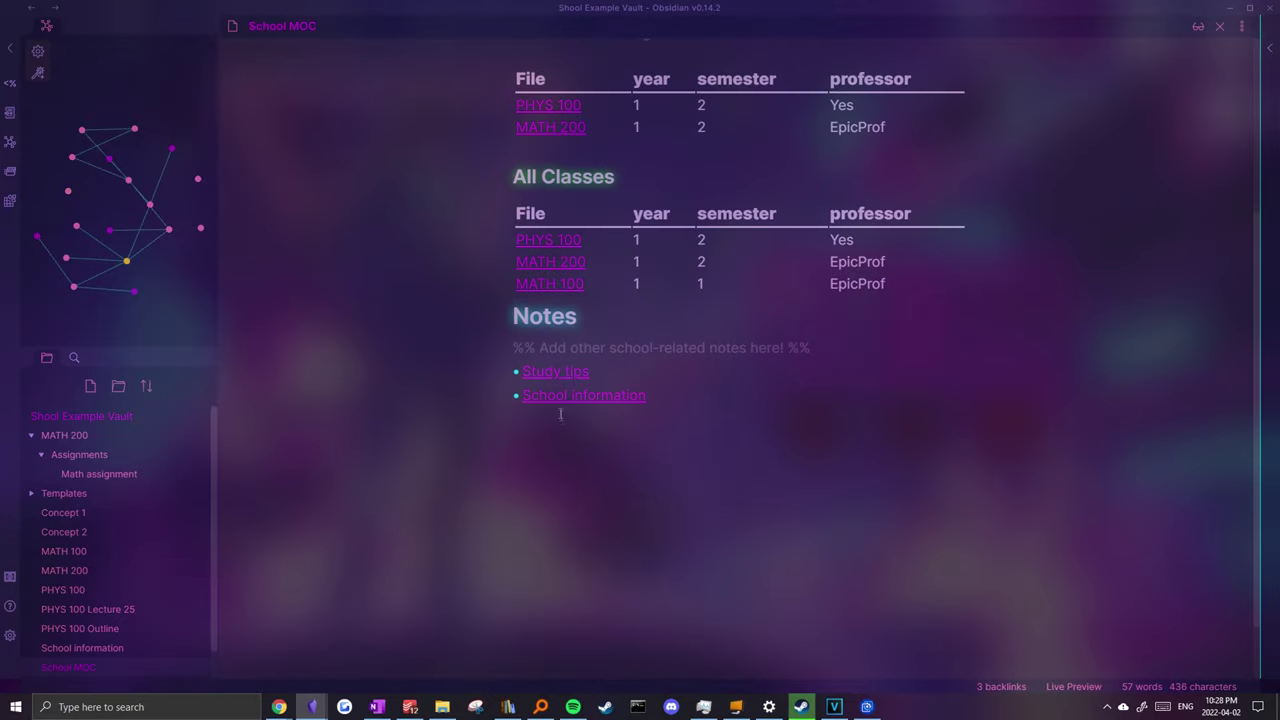
left_click(548, 376)
key("ctrl+alt+Left")
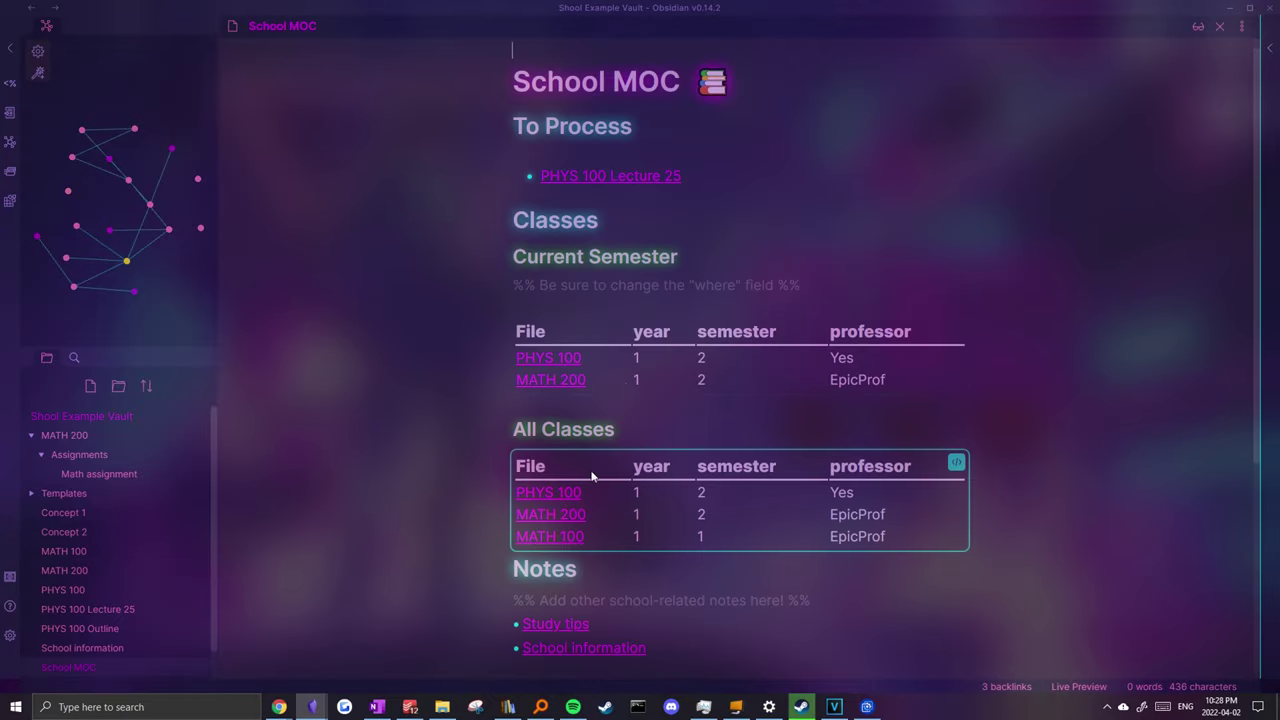
scroll(594, 477, "down", 2)
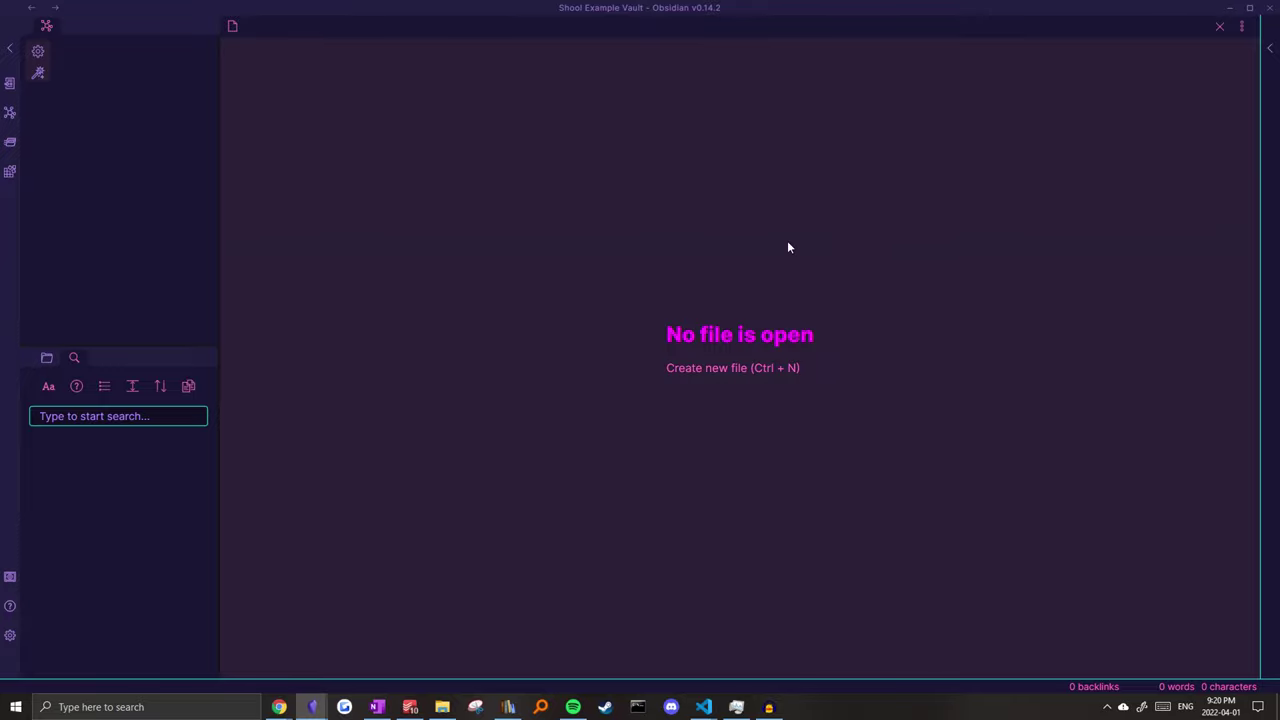
Create a new note named School MOC.
key("ctrl+o")
key("Escape")
key("ctrl+n")
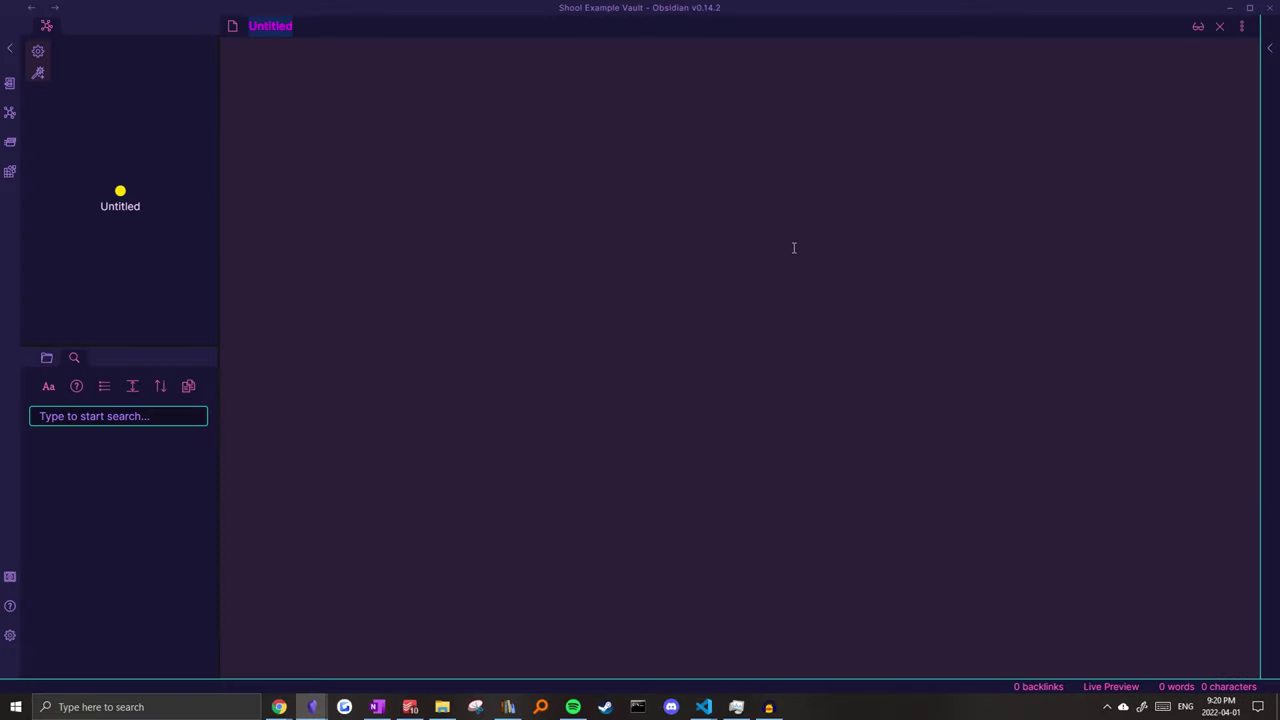
type("SCho")
key("BackSpace")
key("BackSpace")
type("chool M")
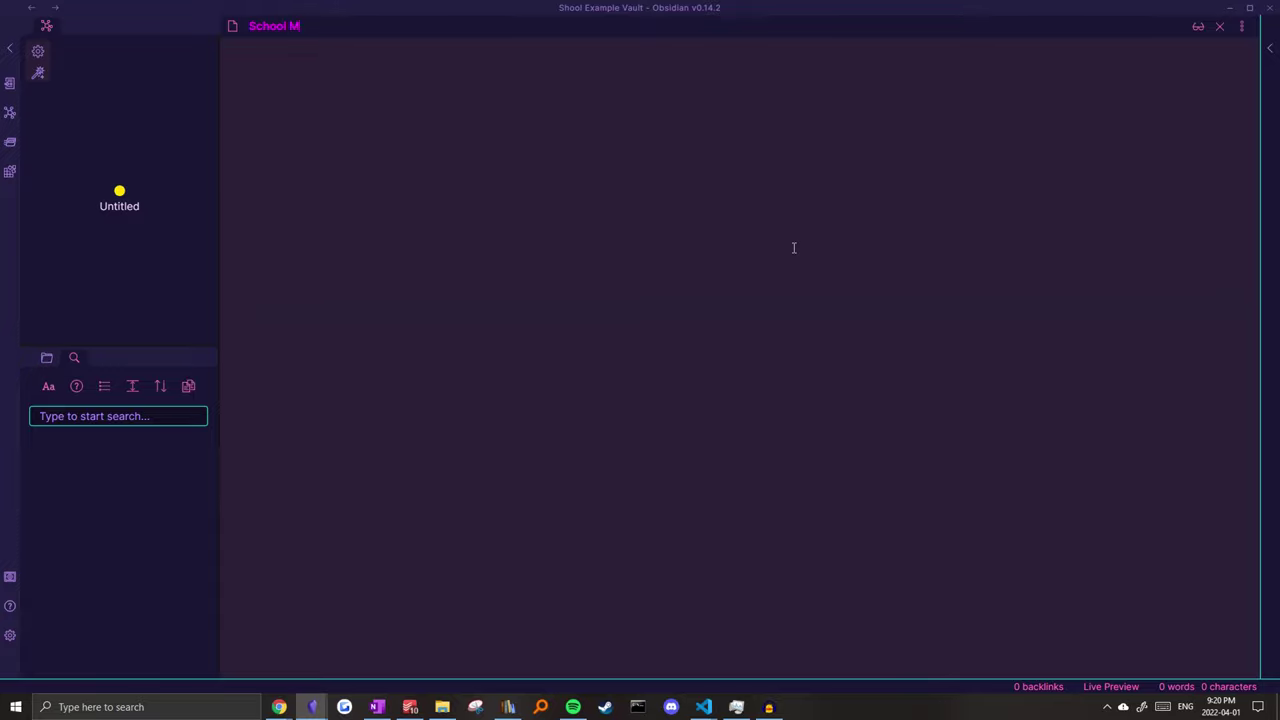
type("OC")
key("Return")
Add the level-one heading "School MOC" at the start of the note.
type("# ")
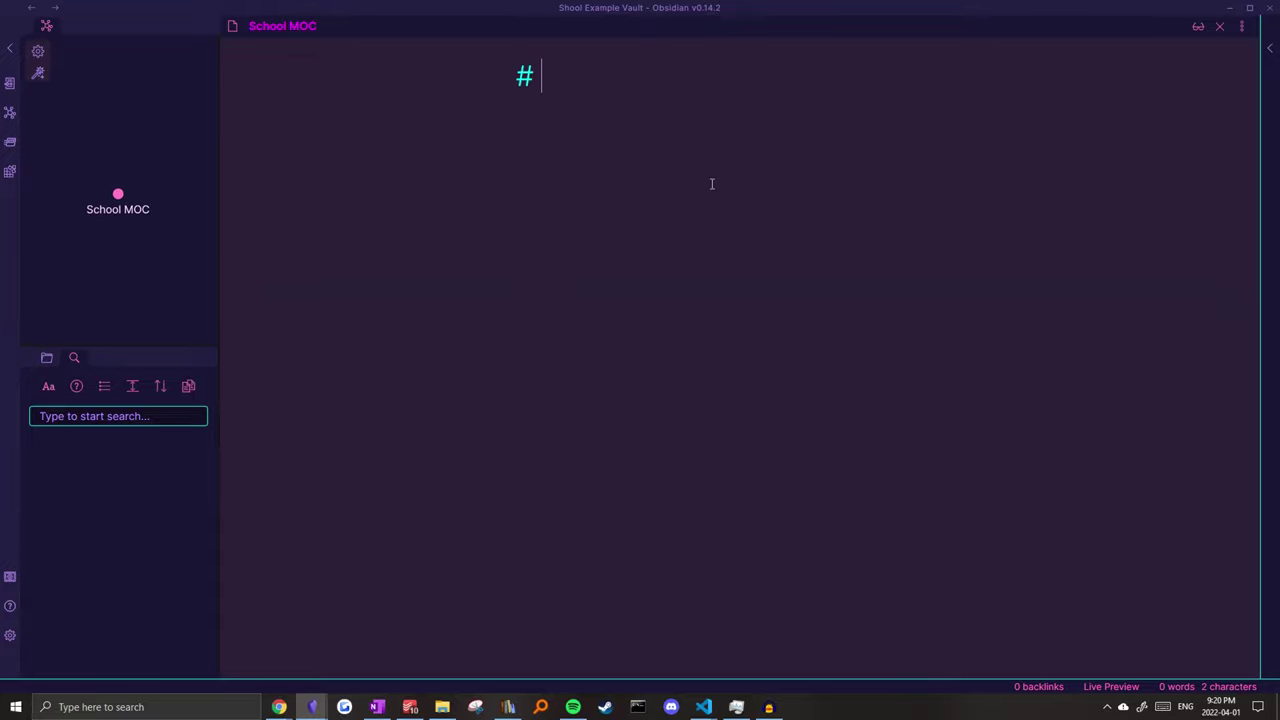
type("SCho")
key("BackSpace")
key("BackSpace")
key("BackSpace")
type("chool ")
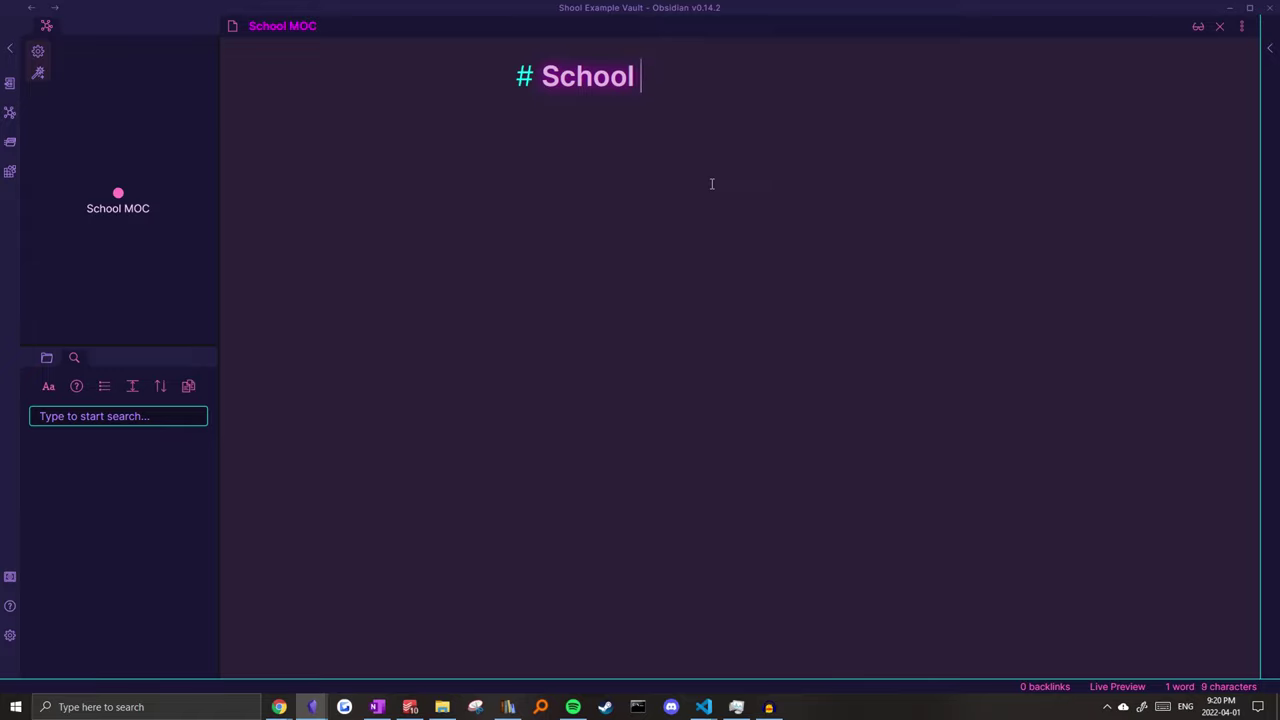
type("MOC")
key("Return")
Add the level-two headings "Classes" and "Notes" below the note's title.
type("## ")
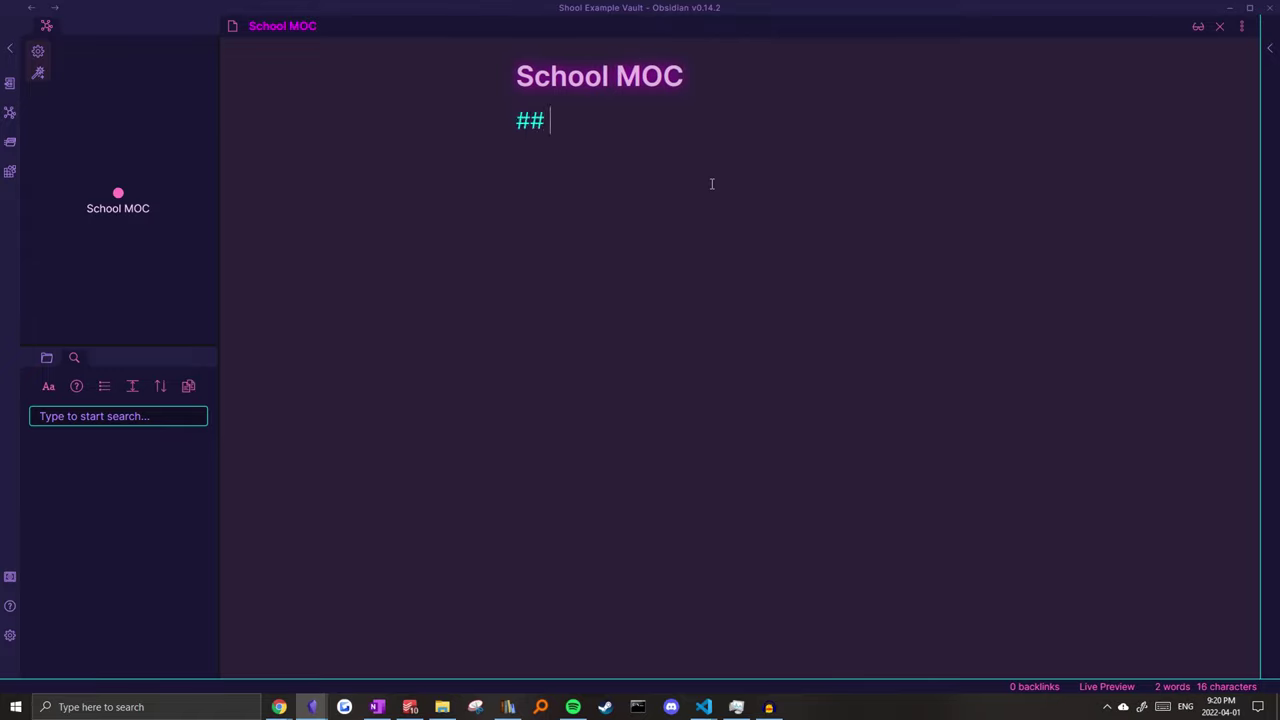
type("Classes")
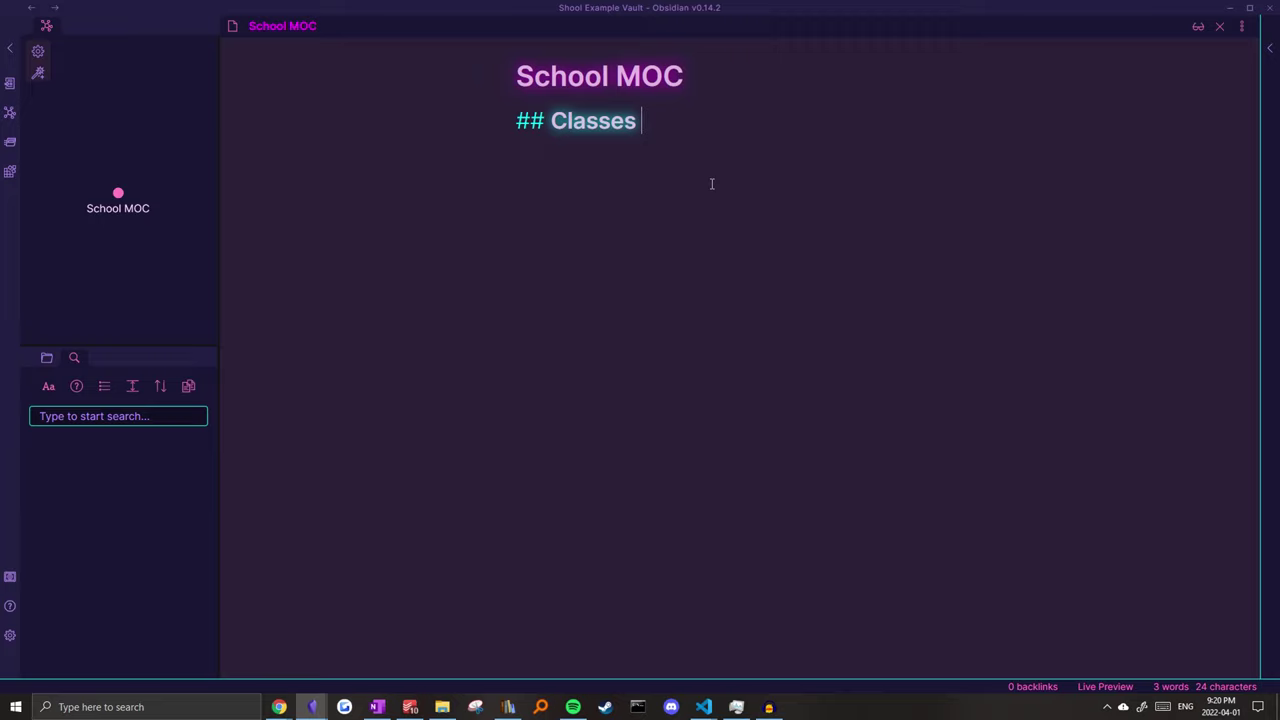
key("Return")
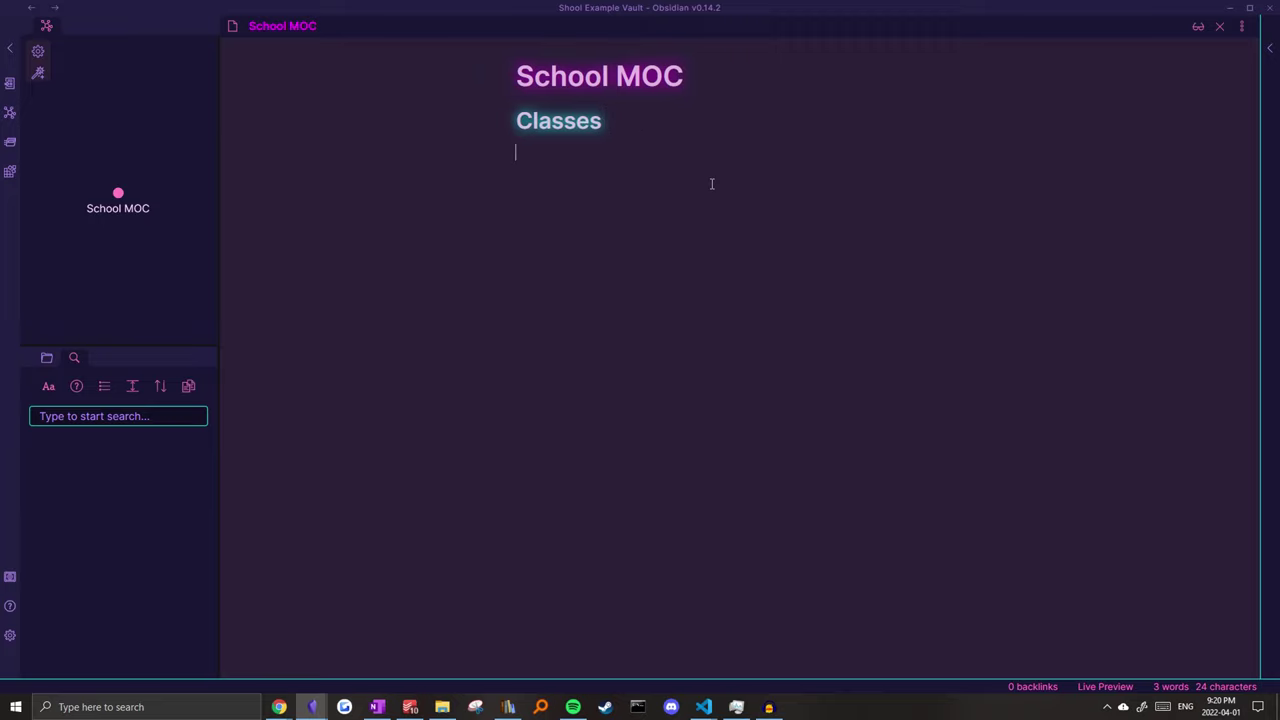
type("## Notes")
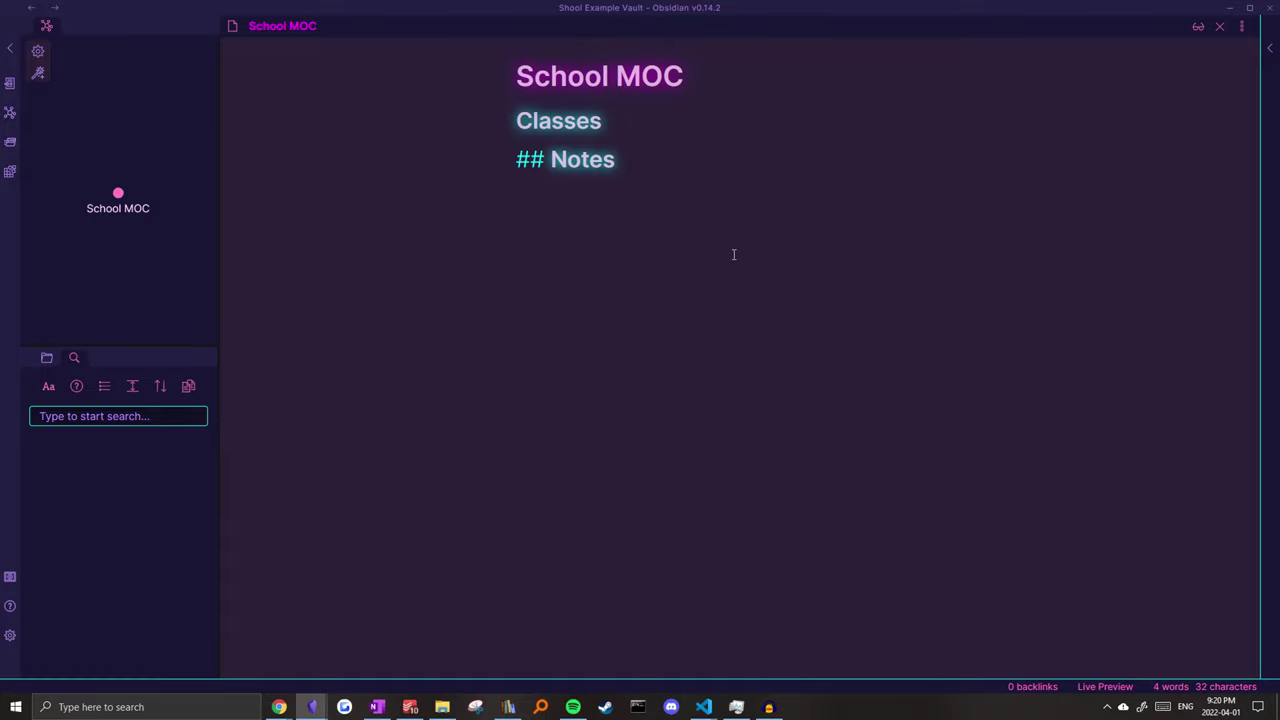
key("Return")
List internal links to "Study tips" and "School information" as bullets under the Notes heading.
type("- ")
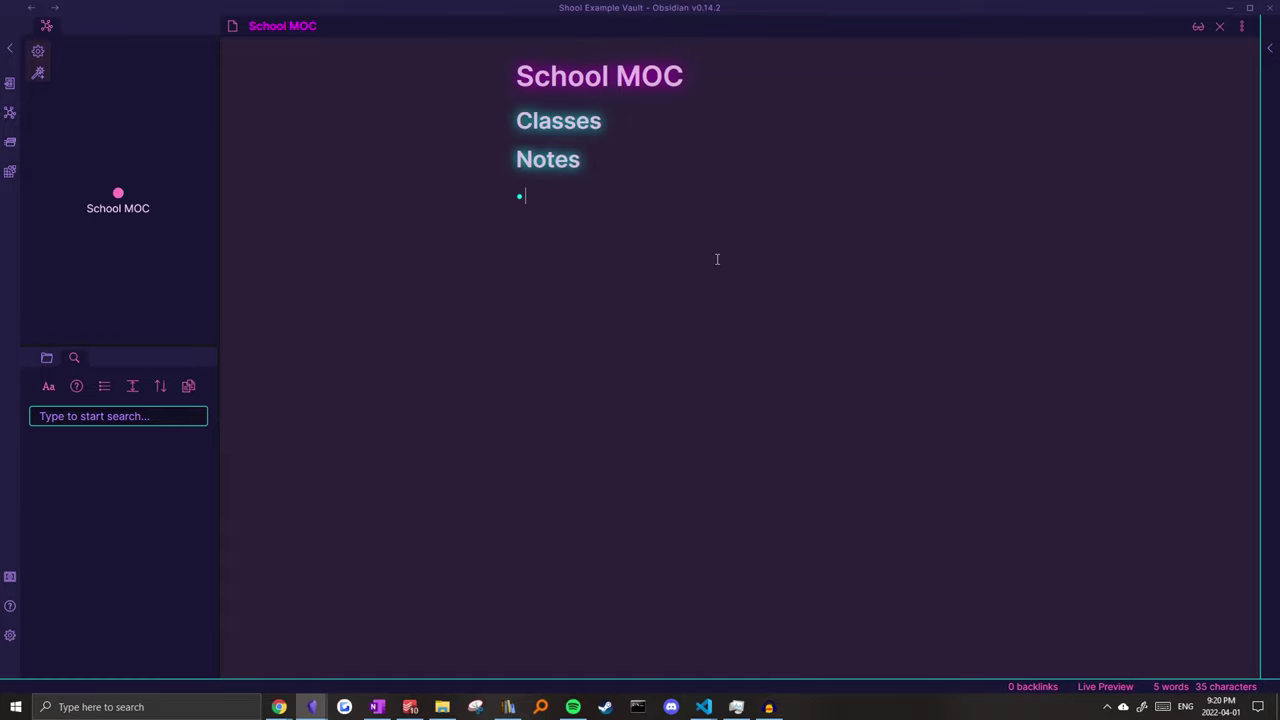
type("[[Study tips")
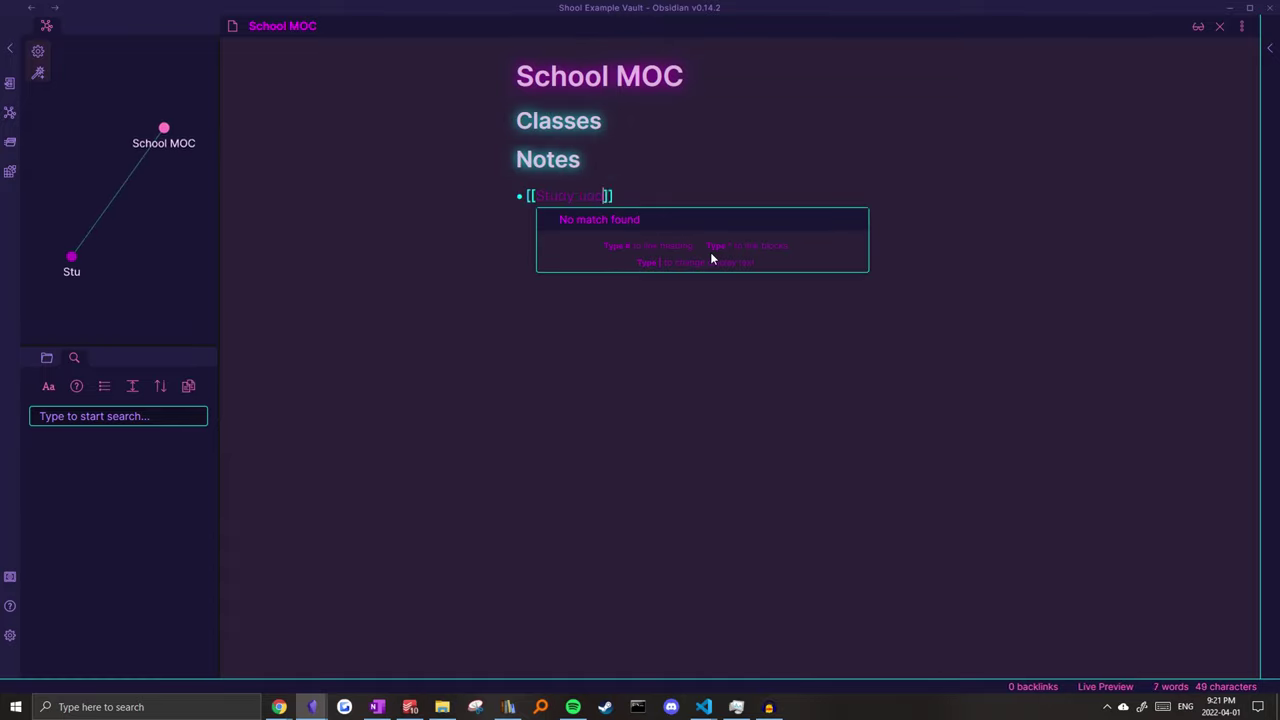
key("Return")
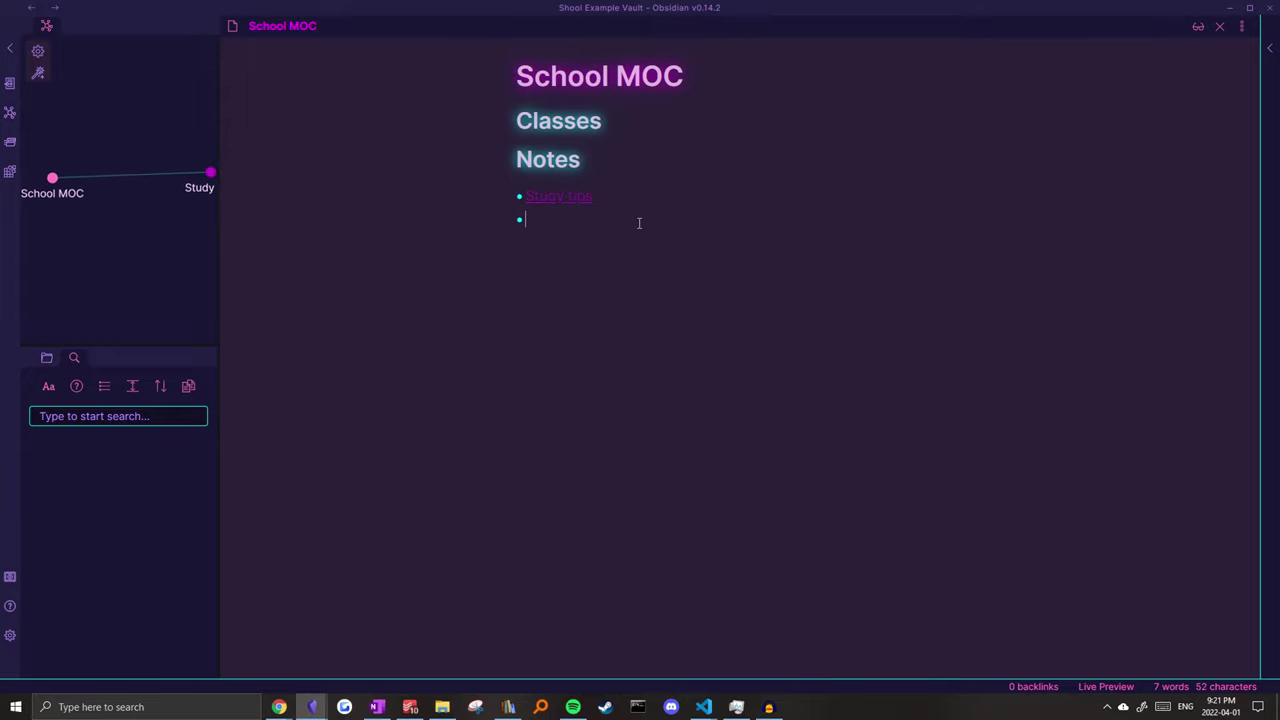
type("[[School")
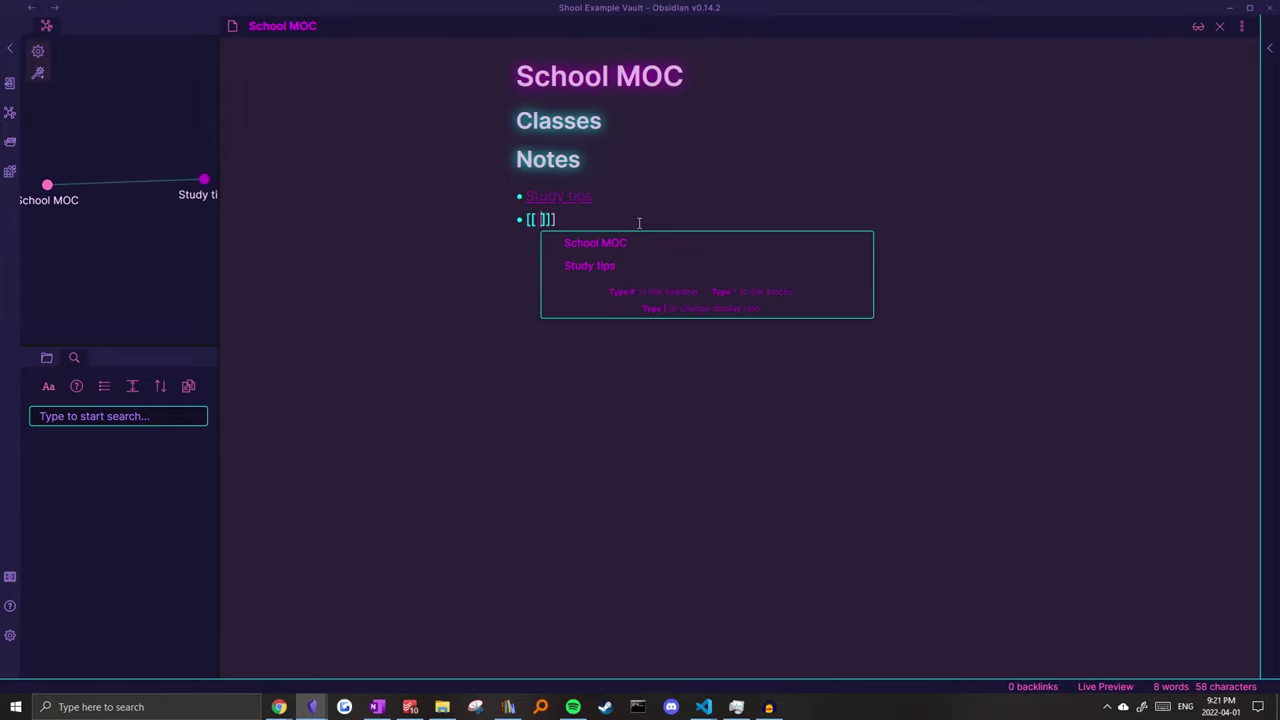
type(" info")
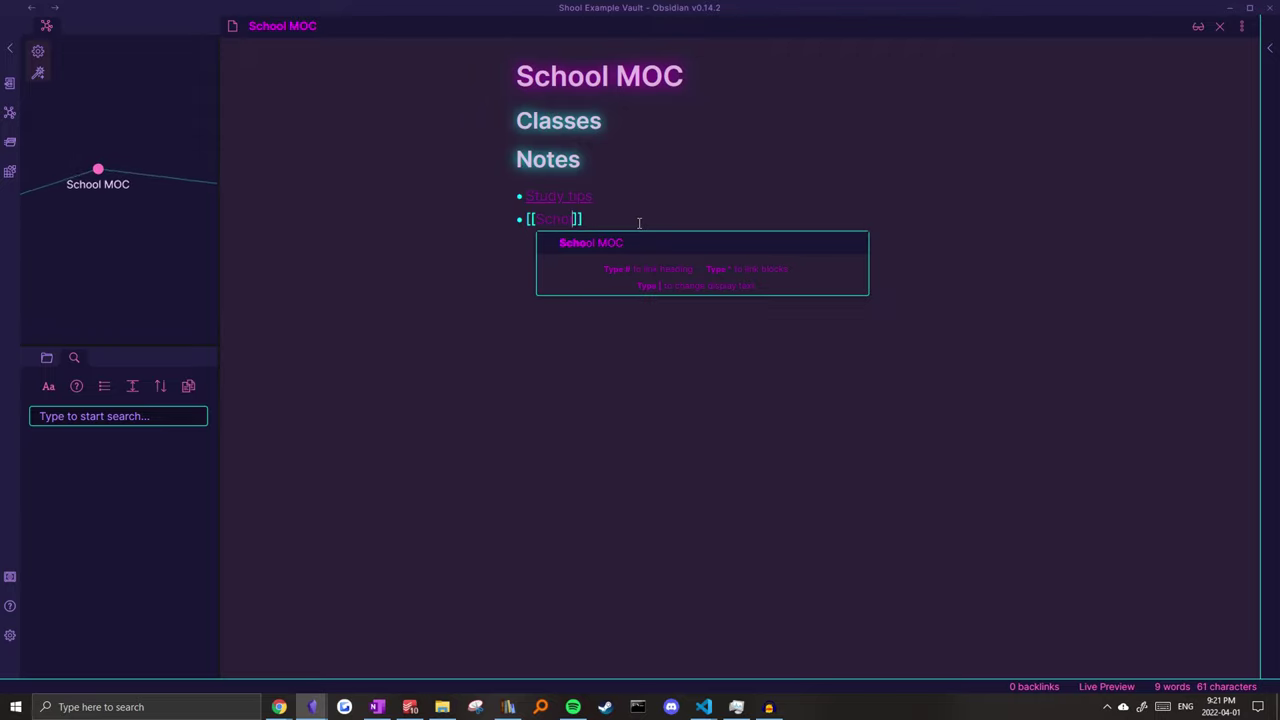
type("ormation")
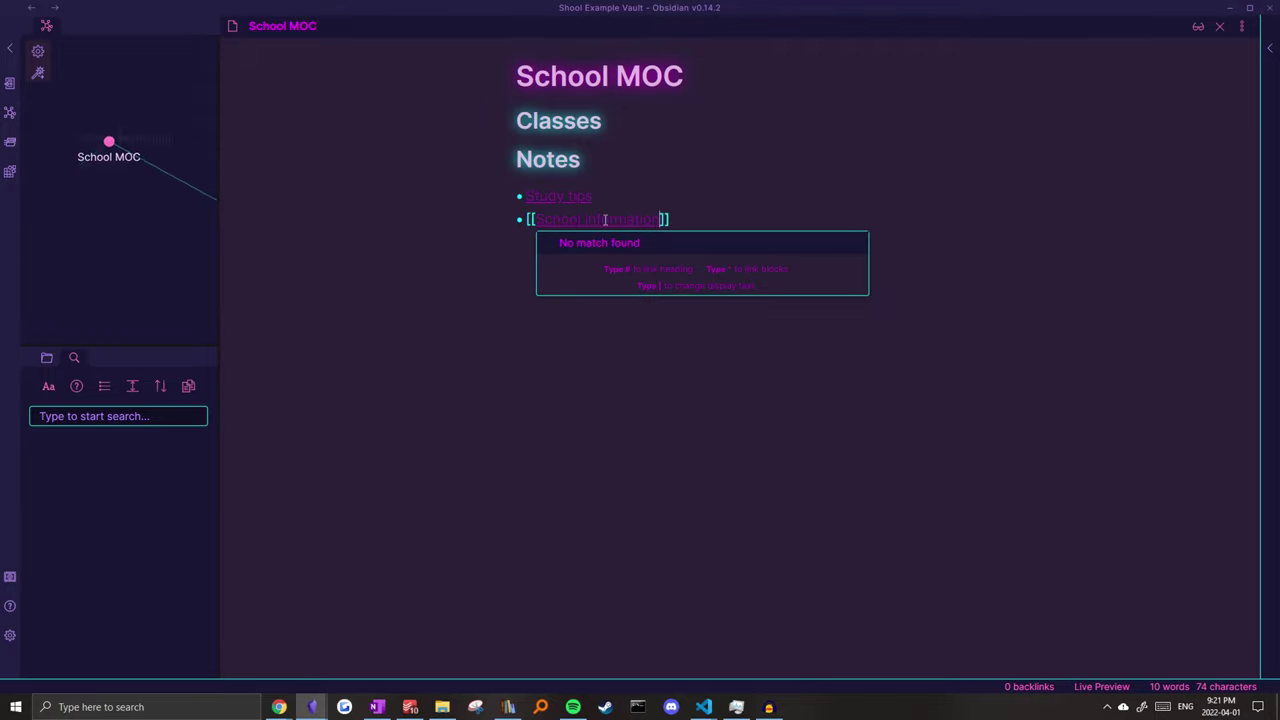
key("Escape")
left_click(608, 199)
key("Down")
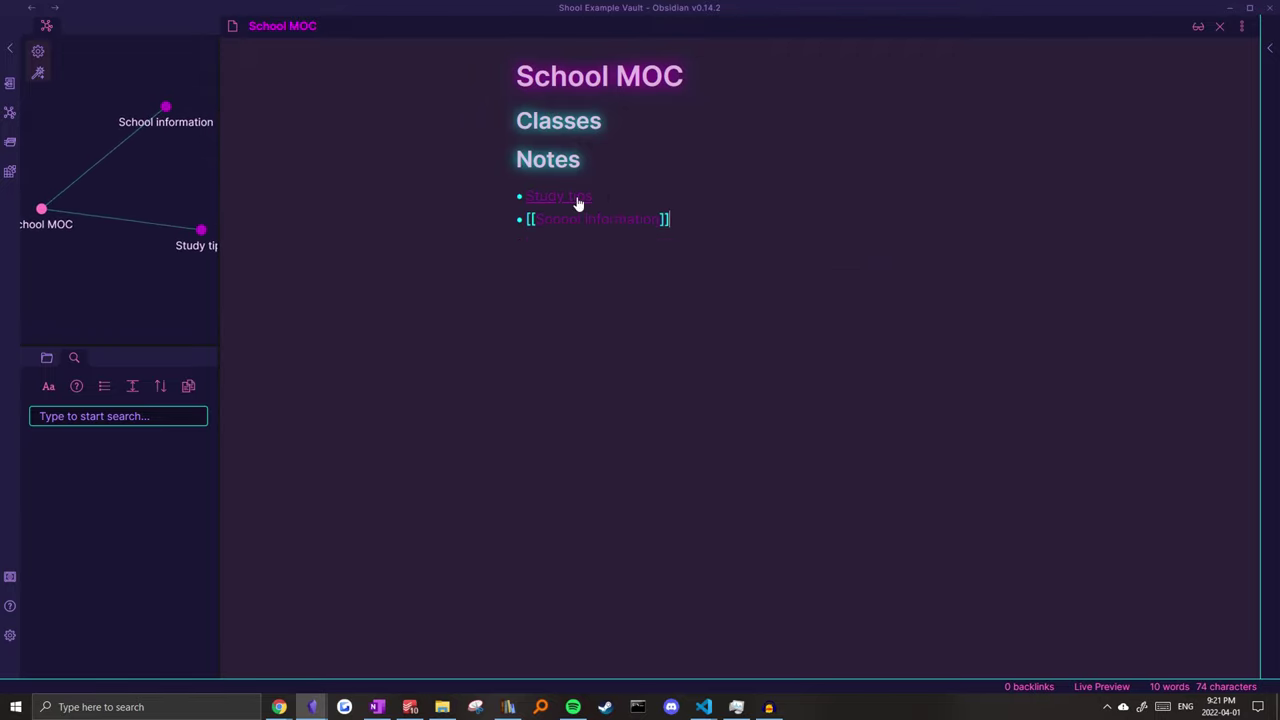
Create the Study tips note by following its link, and return to the Classes heading in School MOC.
left_click(578, 199)
key("ctrl+alt+Left")
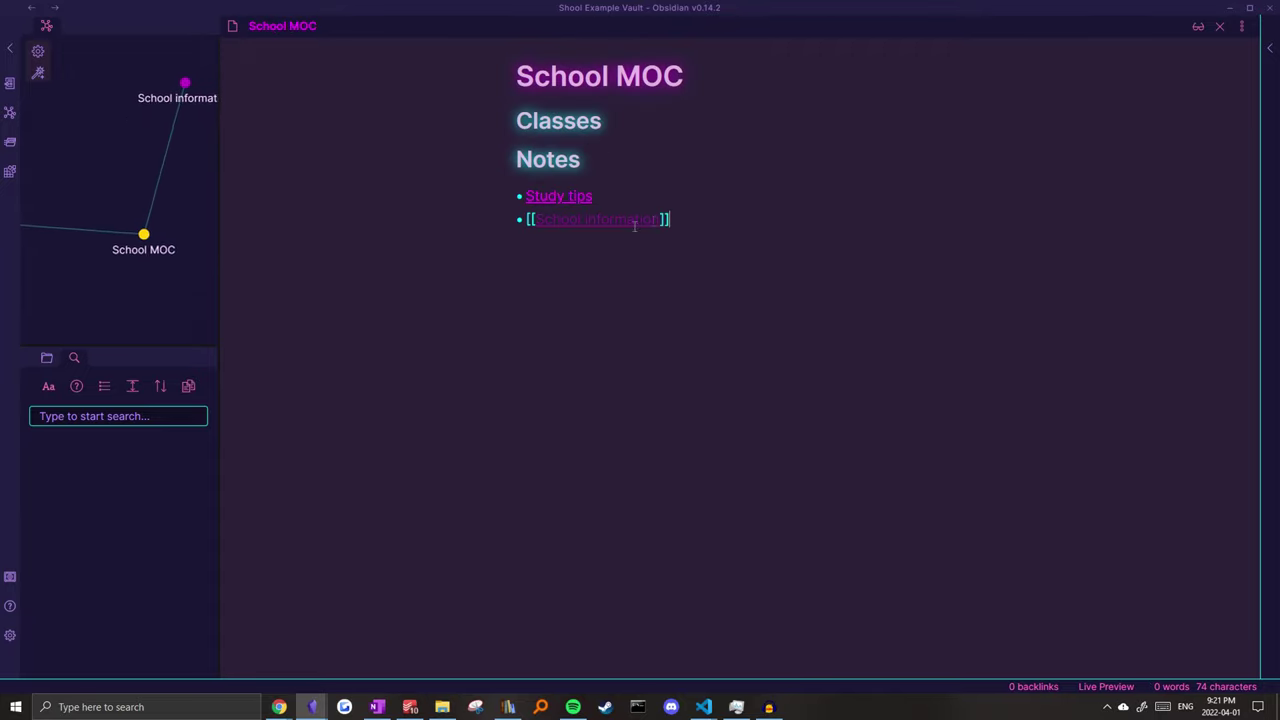
key("Up")
key("Up")
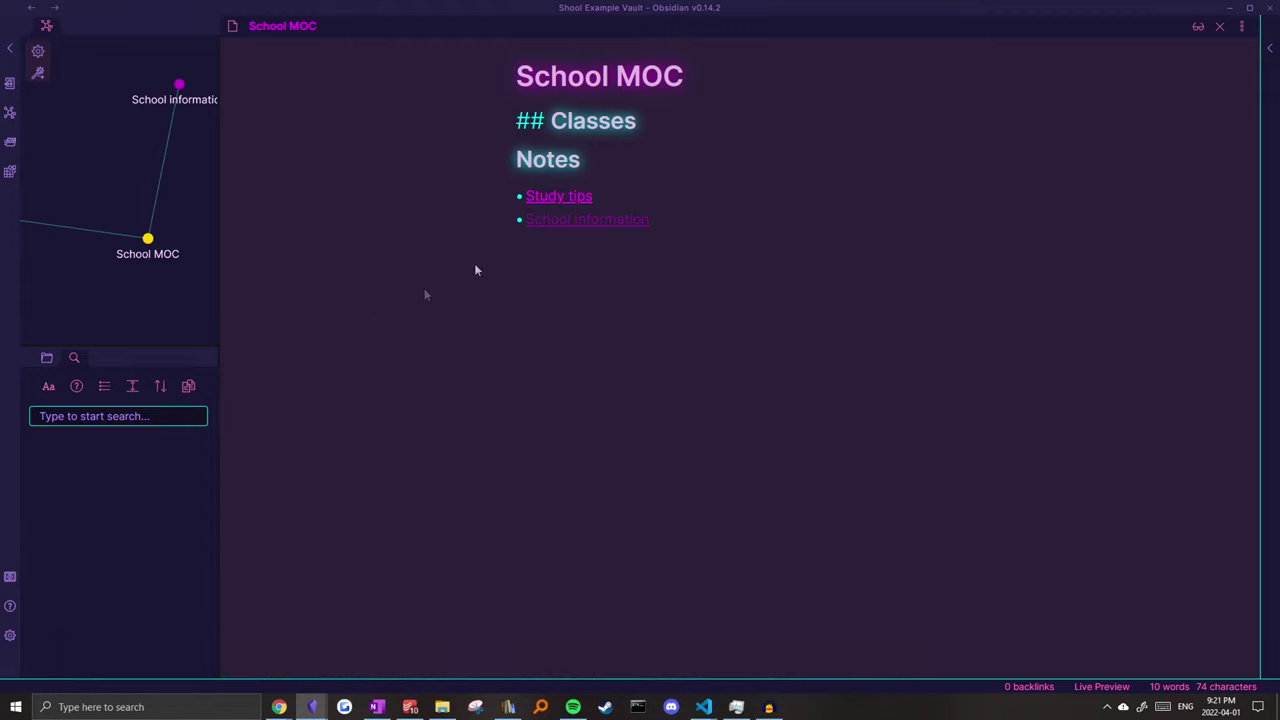
Turn off Safe mode in the community plugin settings.
left_click(9, 635)
left_click(195, 370)
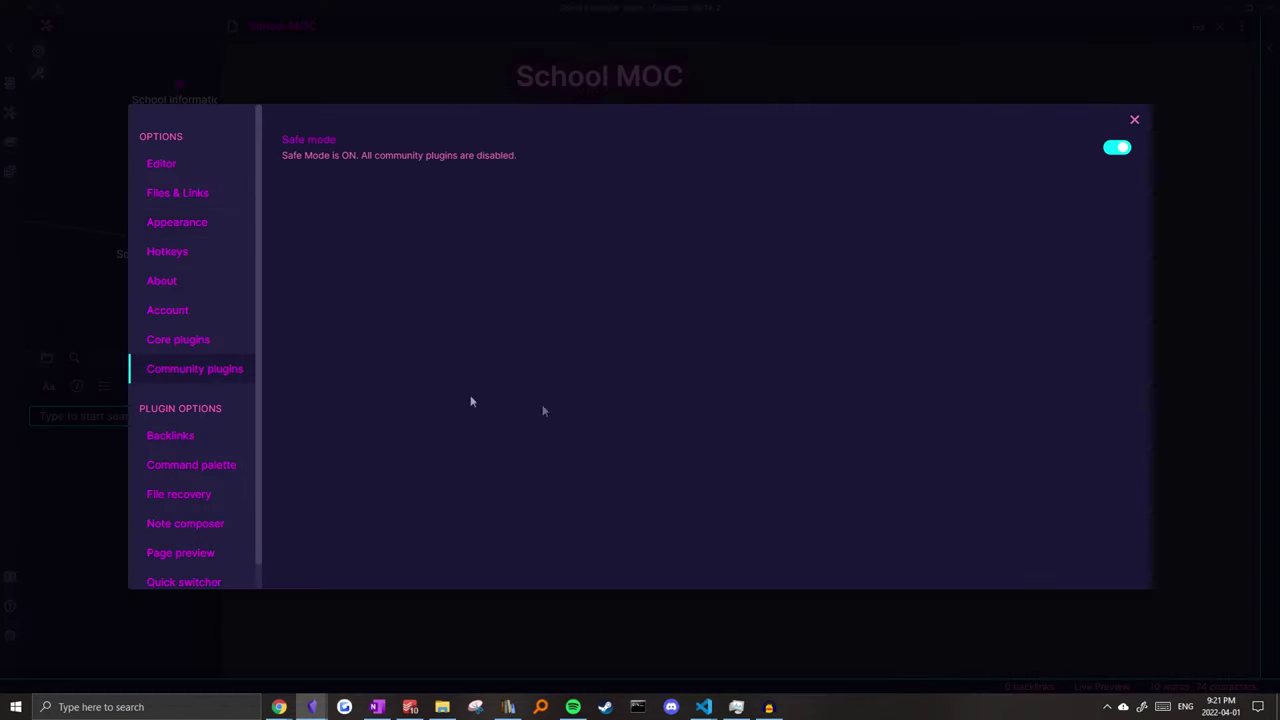
left_click(1117, 146)
left_click(659, 444)
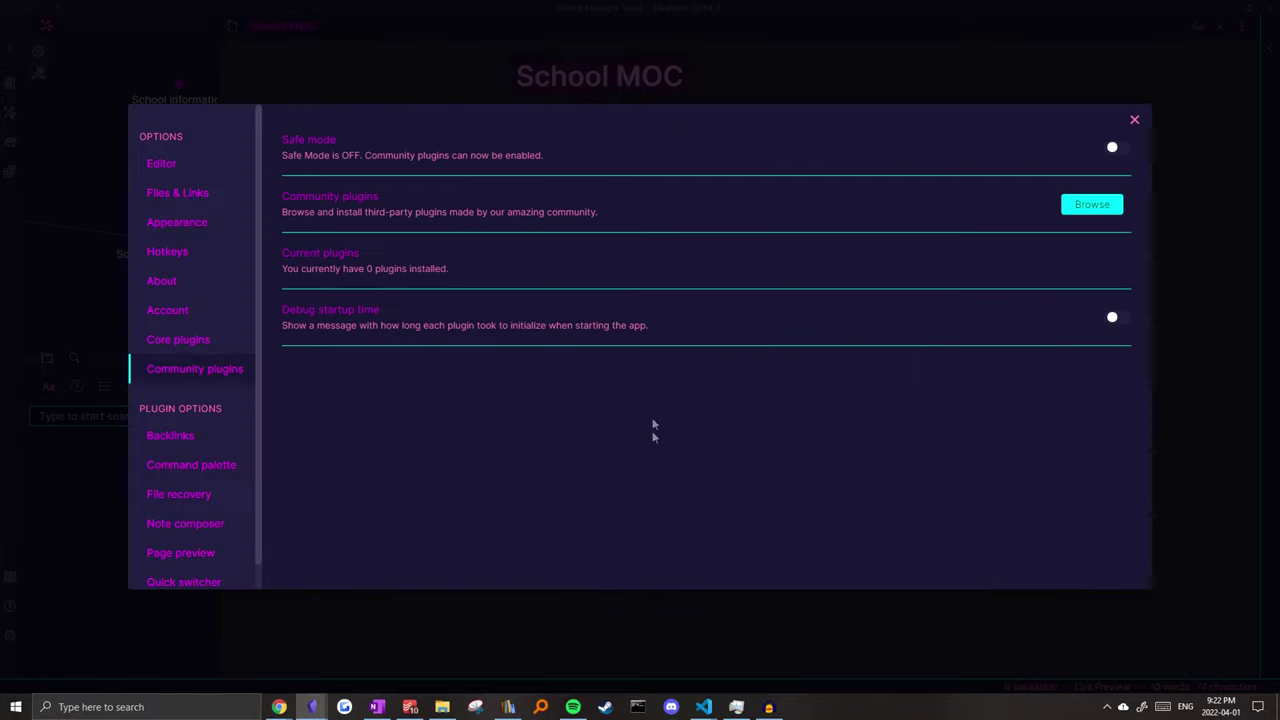
Install the Dataview community plugin and examine the first query example in its description.
left_click(1088, 210)
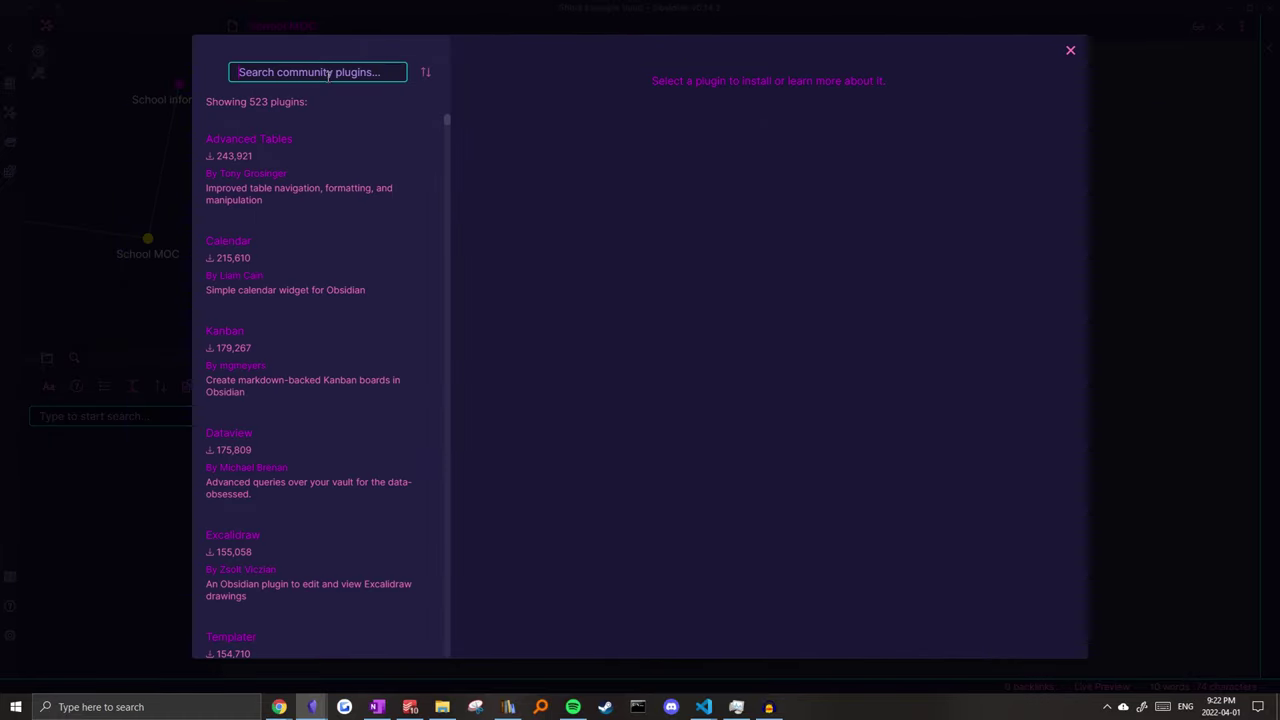
left_click(284, 478)
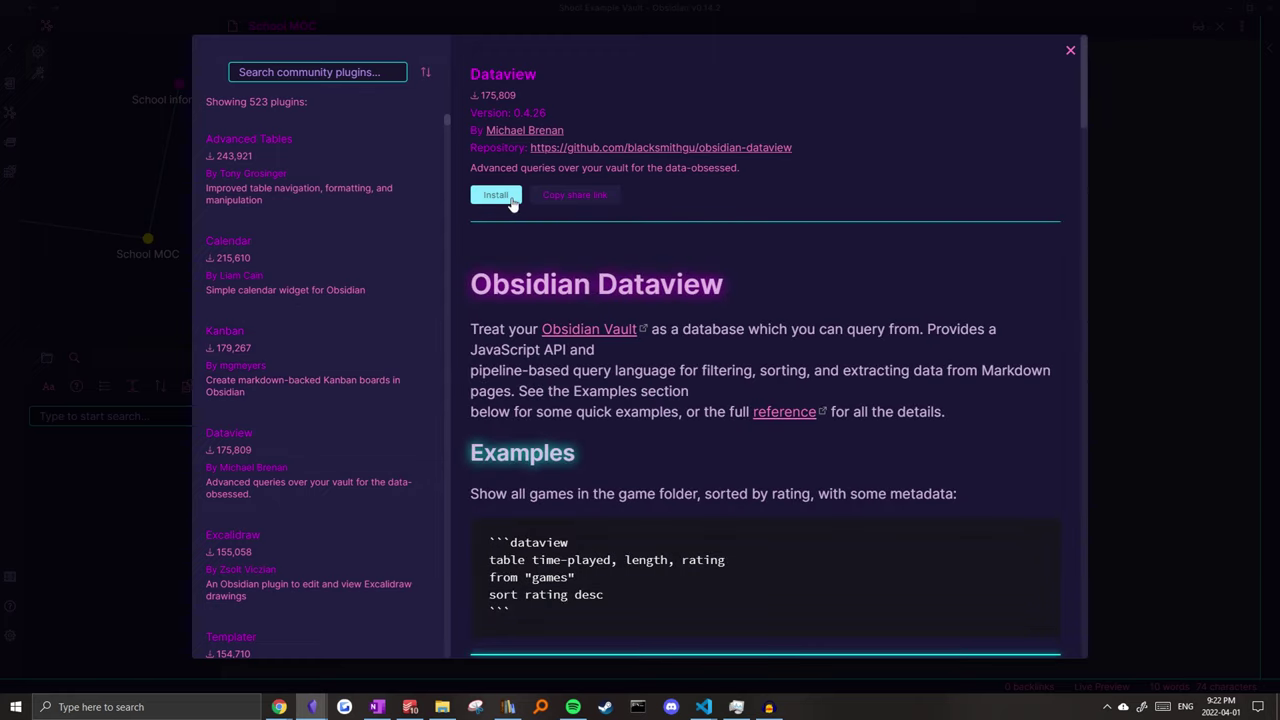
left_click(491, 194)
scroll(678, 170, "down", 2)
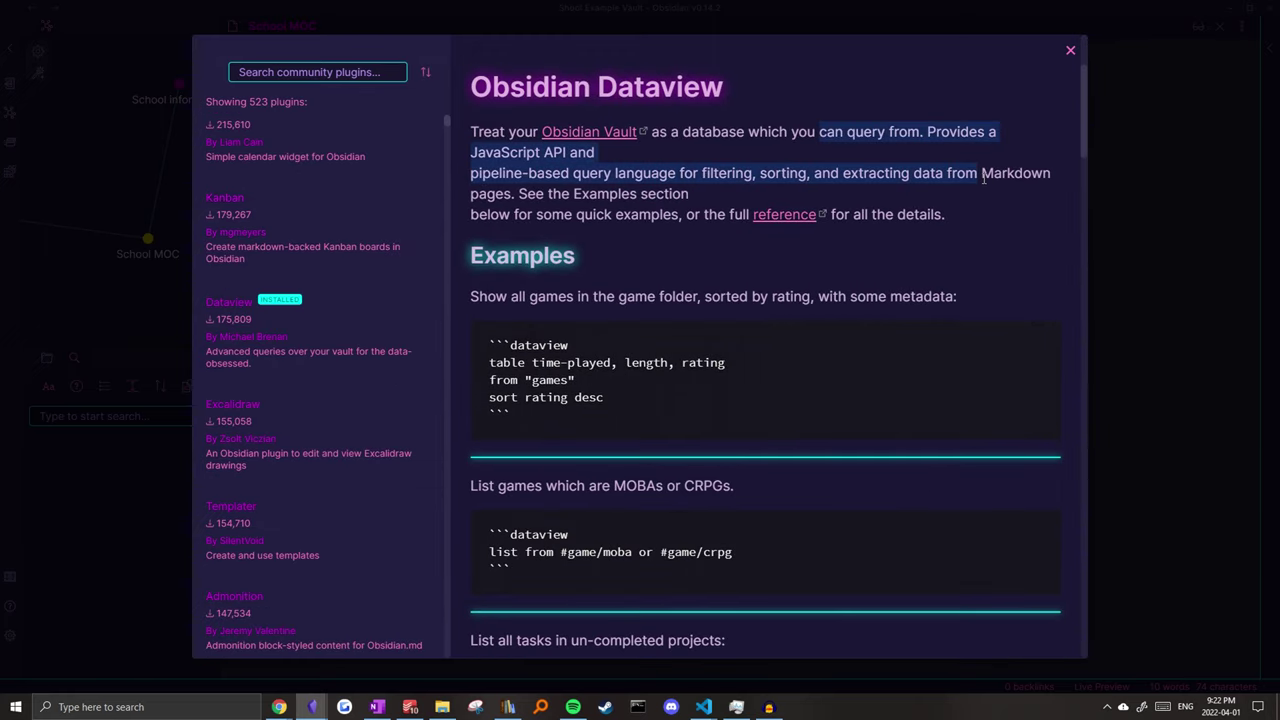
scroll(700, 250, "down", 1)
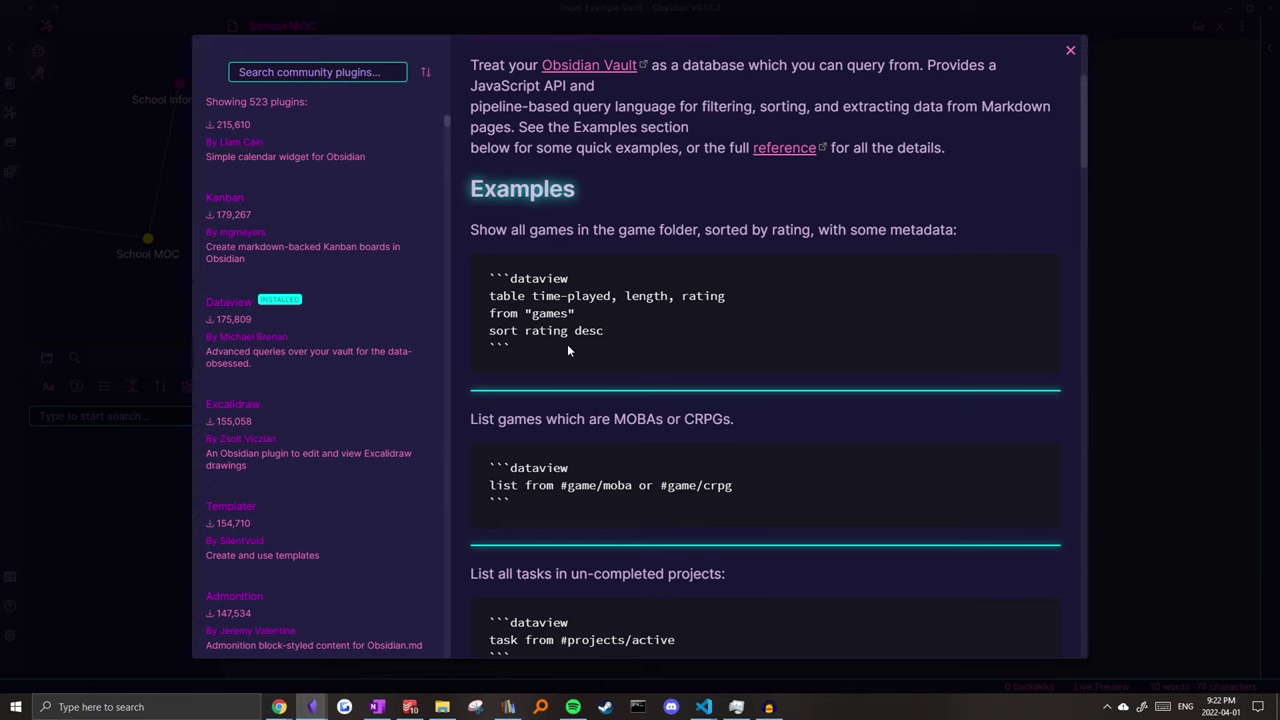
left_click_drag(522, 334, 487, 285)
left_click(532, 350)
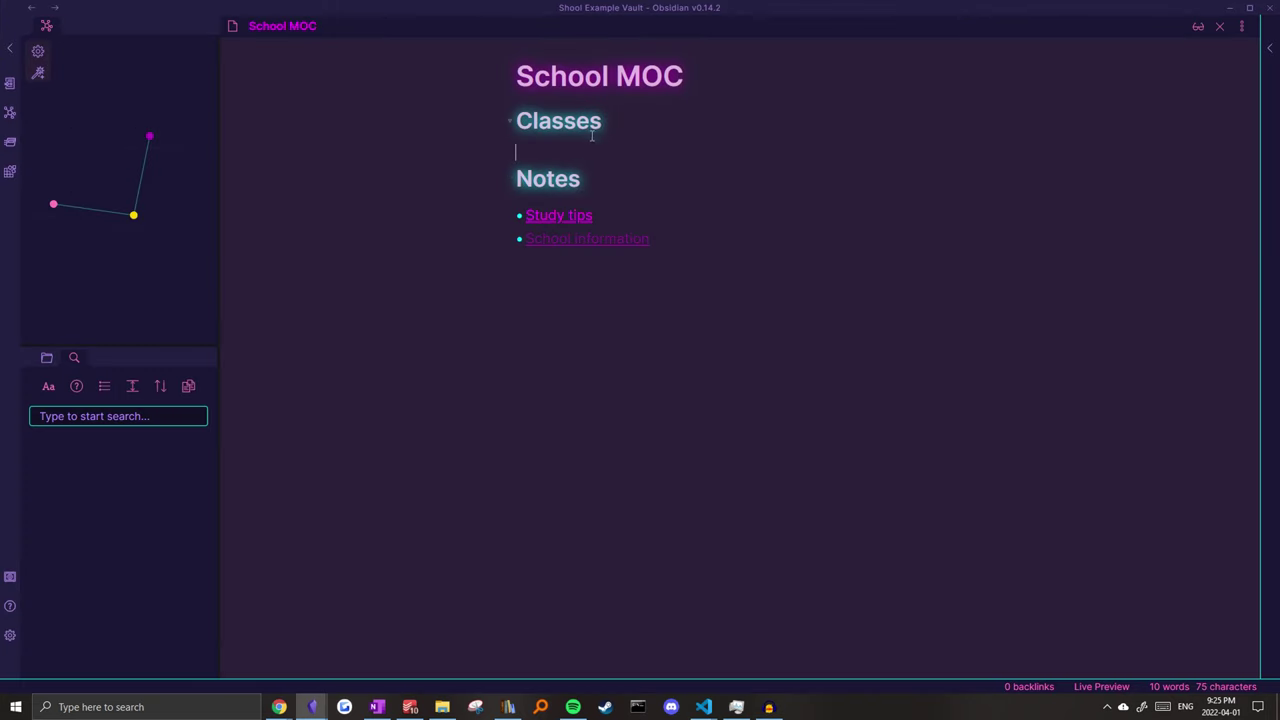
Start a dataview code block under the Classes heading with an empty line for the query.
type("```")
key("Return")
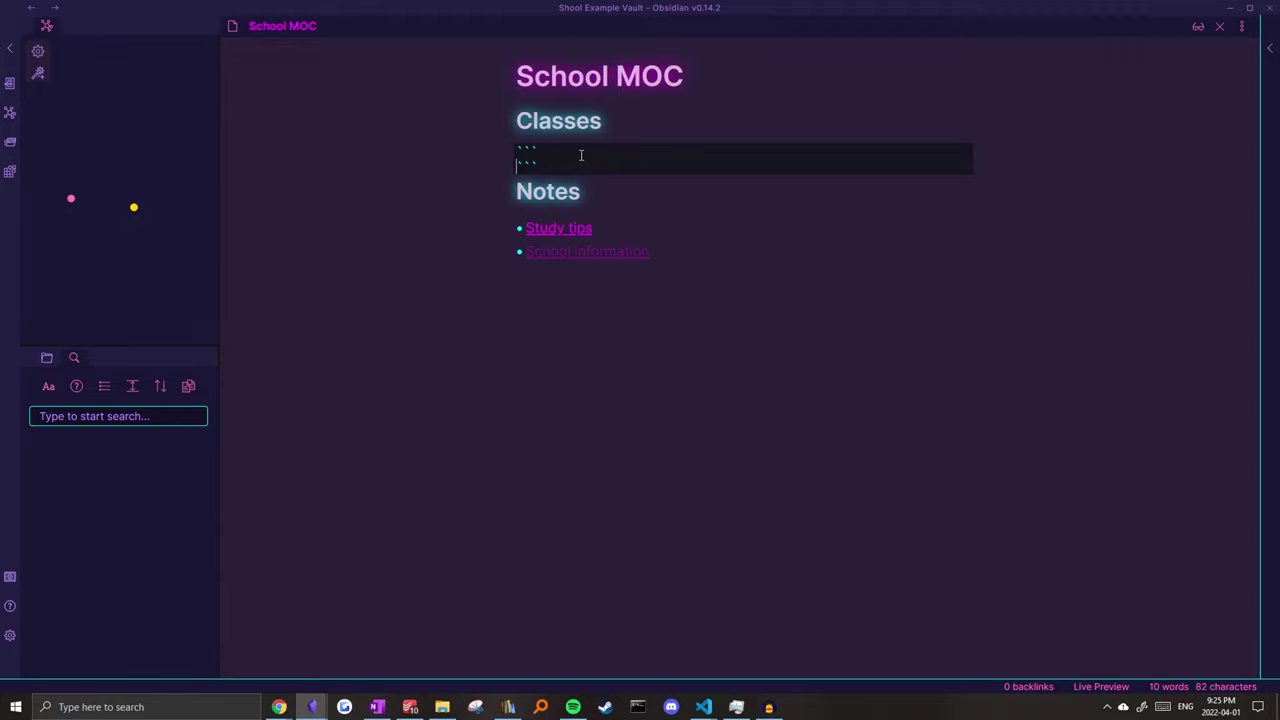
type("dataview")
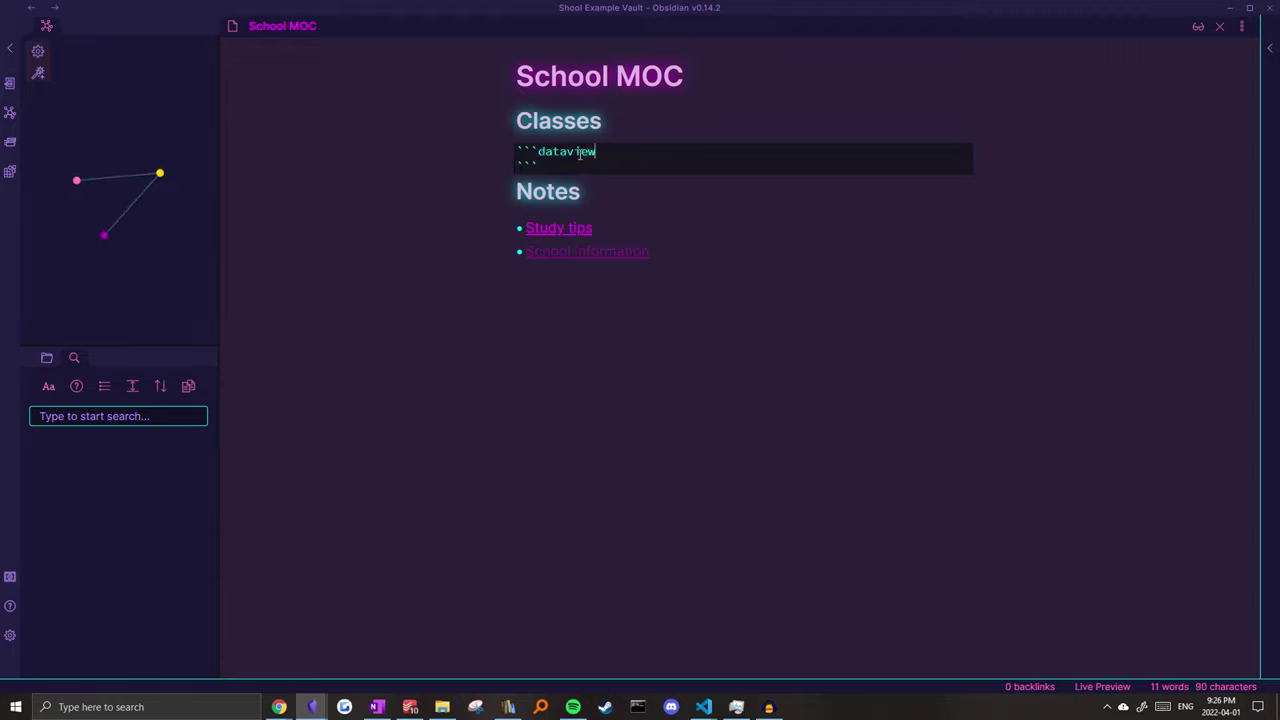
key("Return")
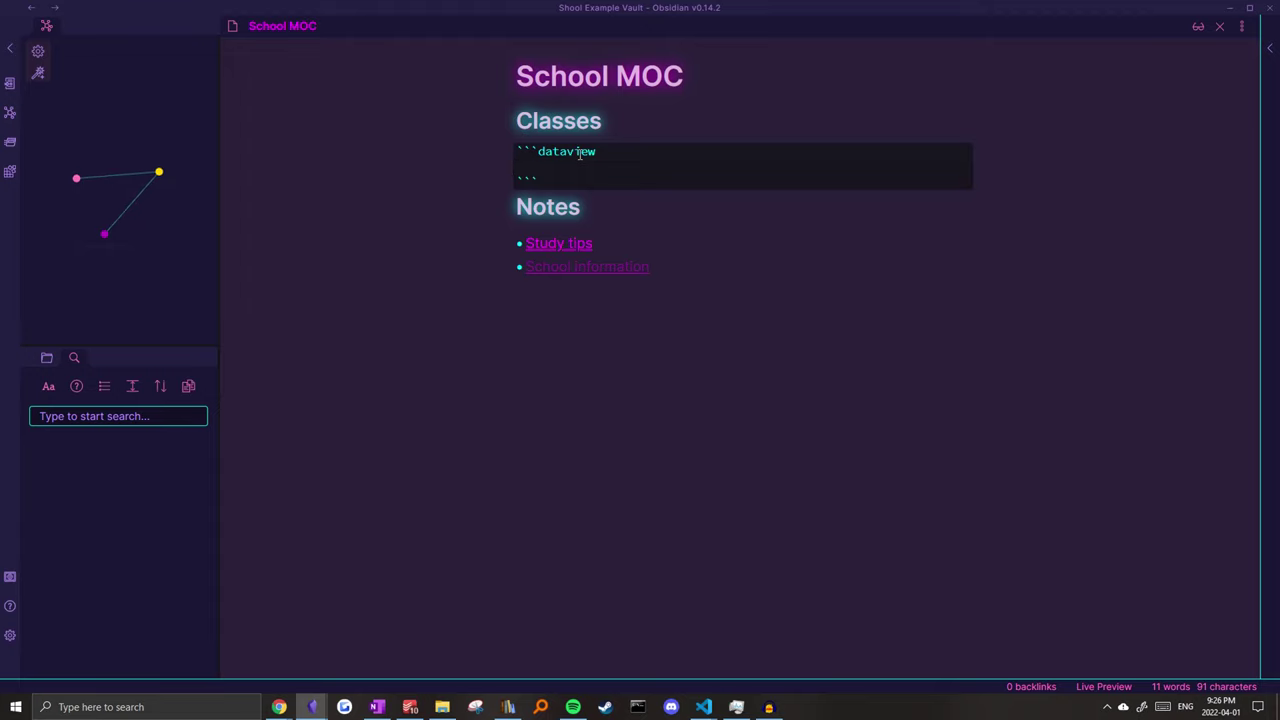
Write a query listing year and semester as table columns from #course in the Classes block, and render it.
type("table")
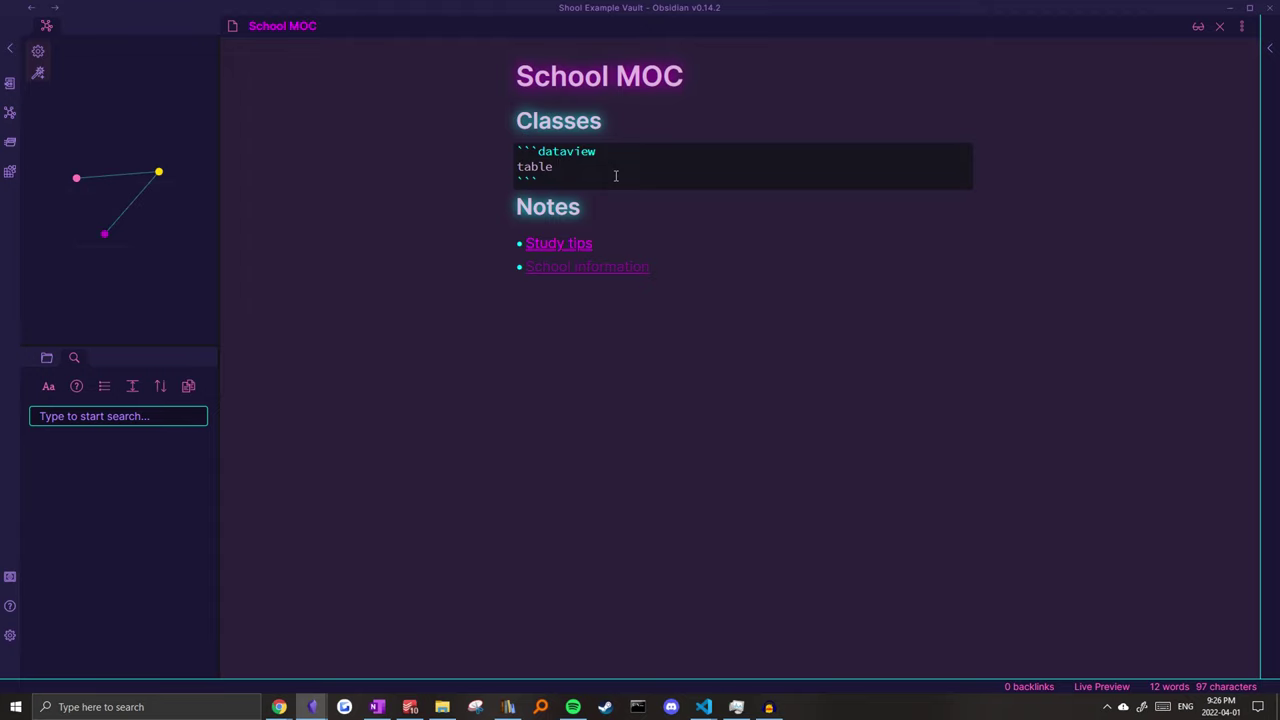
type("year, semester")
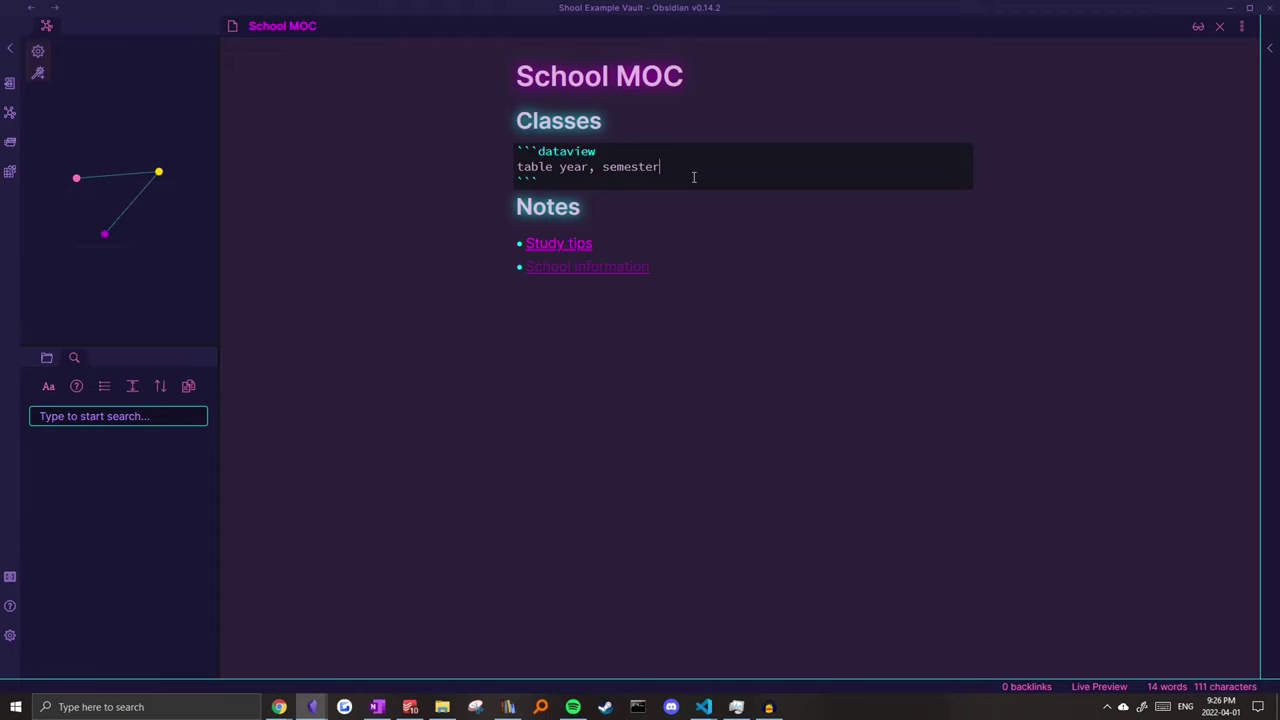
key("Return")
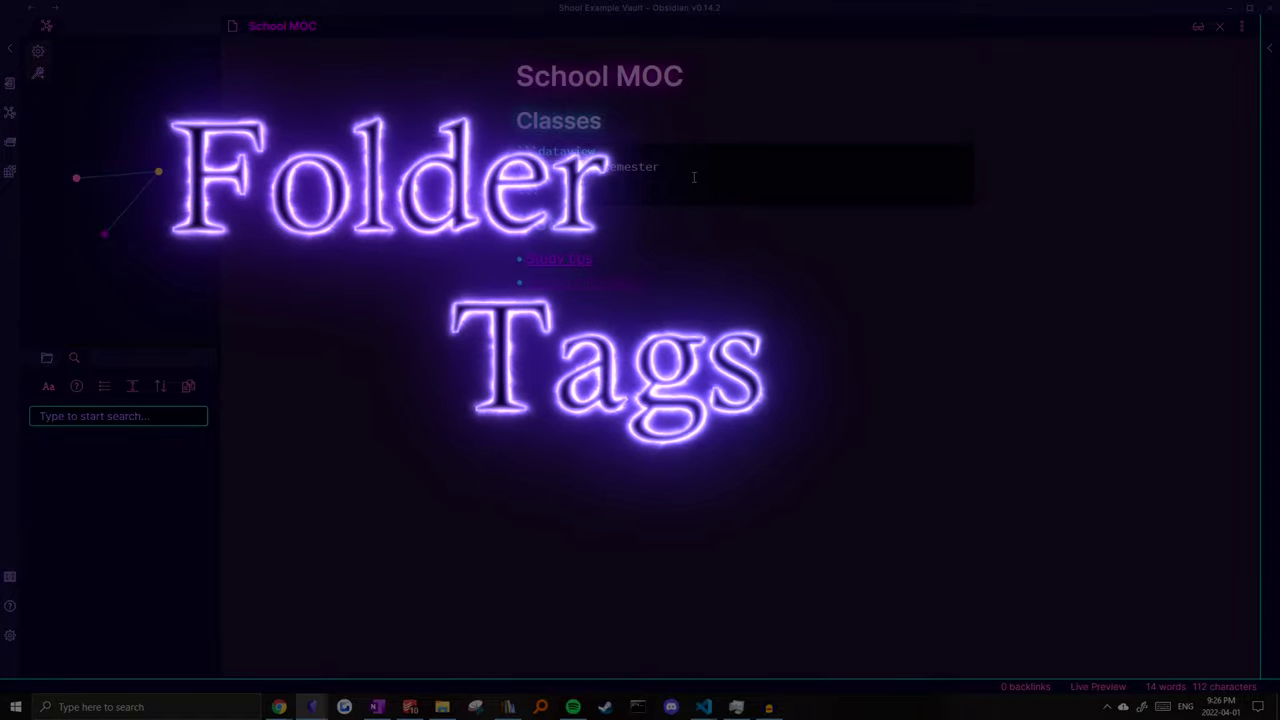
type("```")
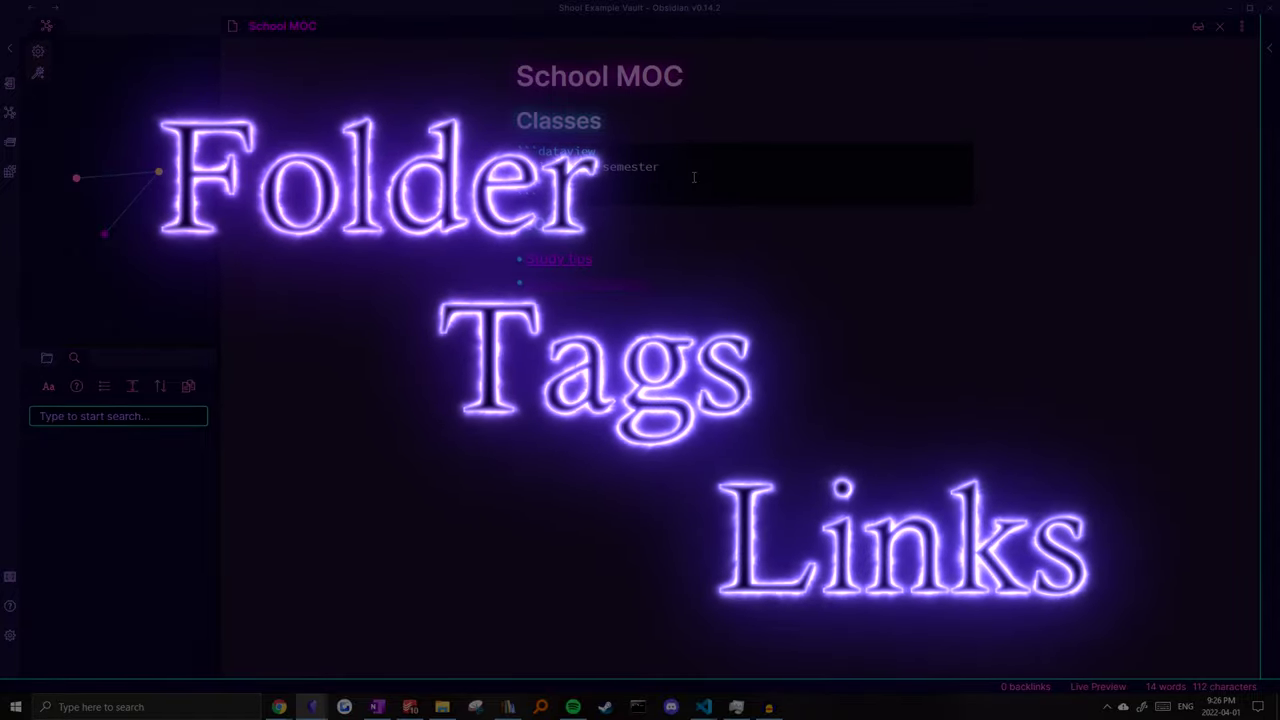
type("m ")
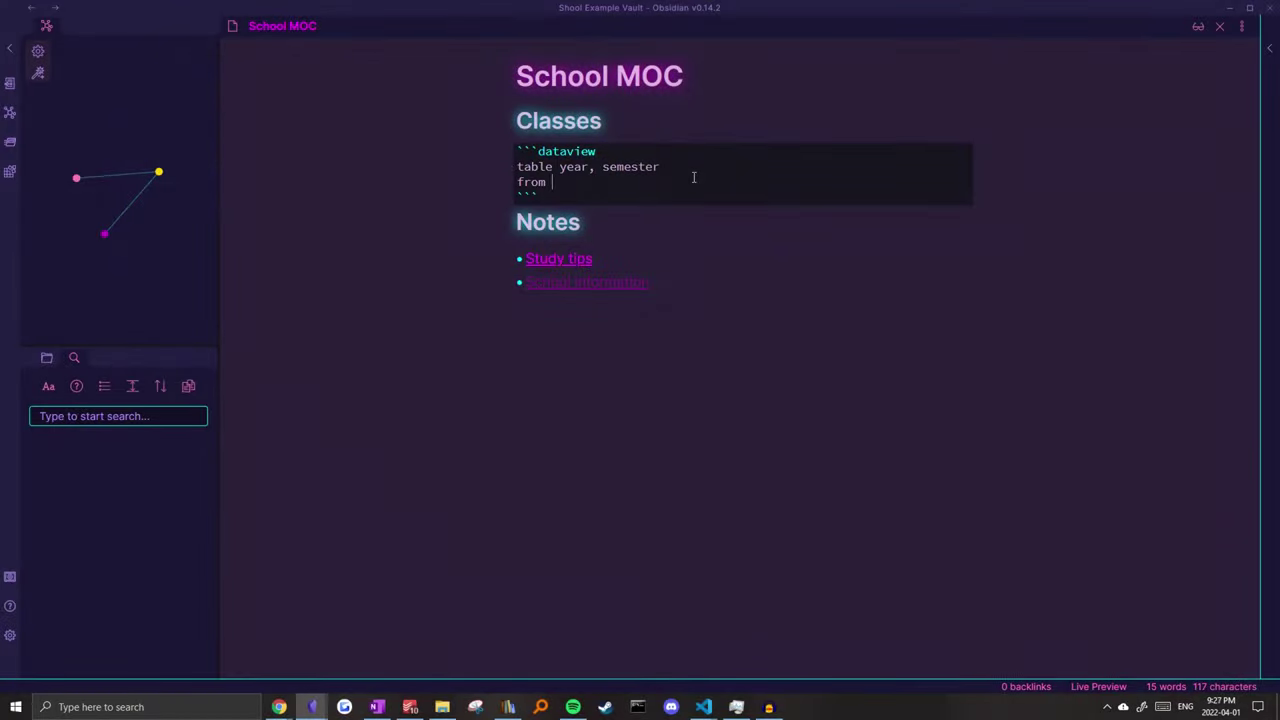
type("#coursde")
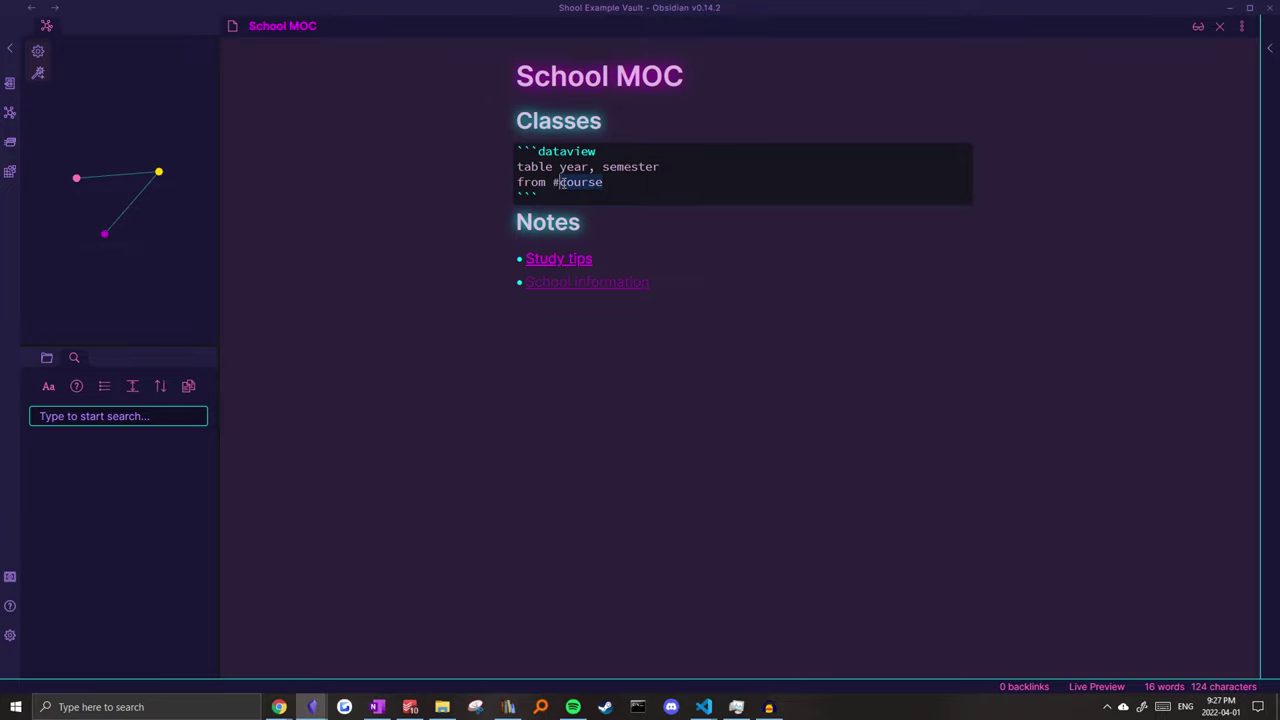
key("Return")
key("BackSpace")
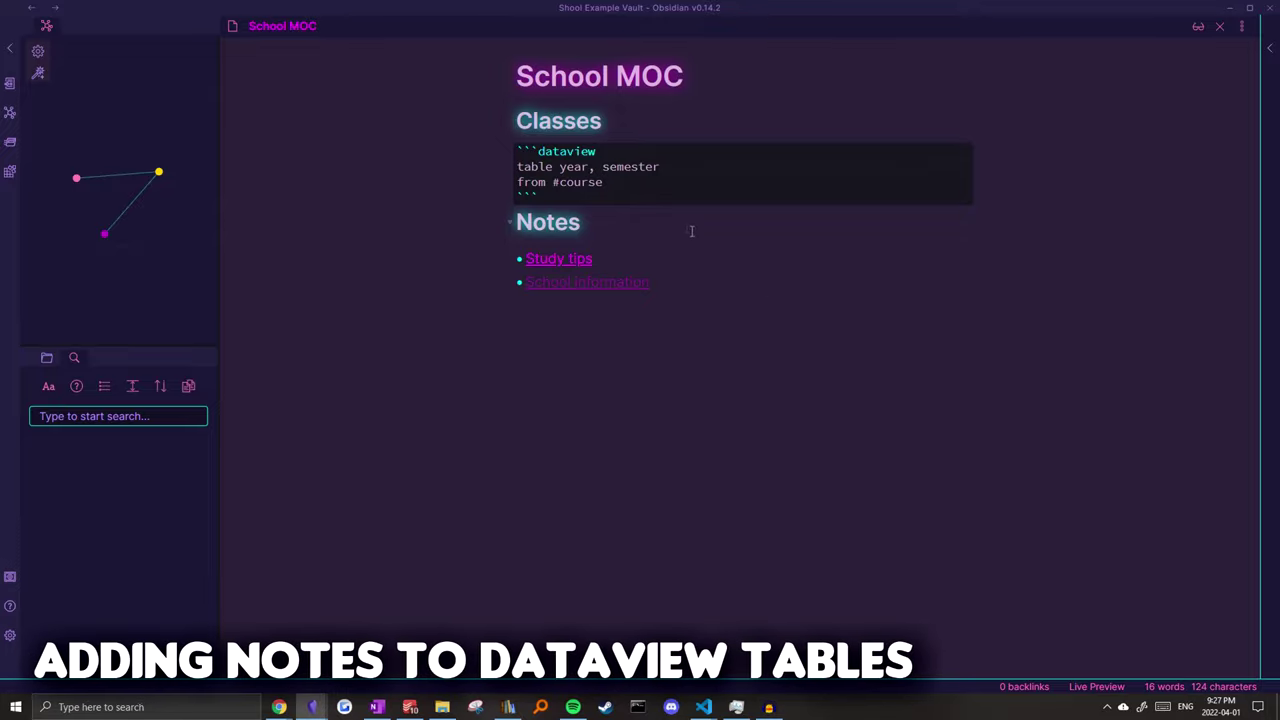
left_click(642, 213)
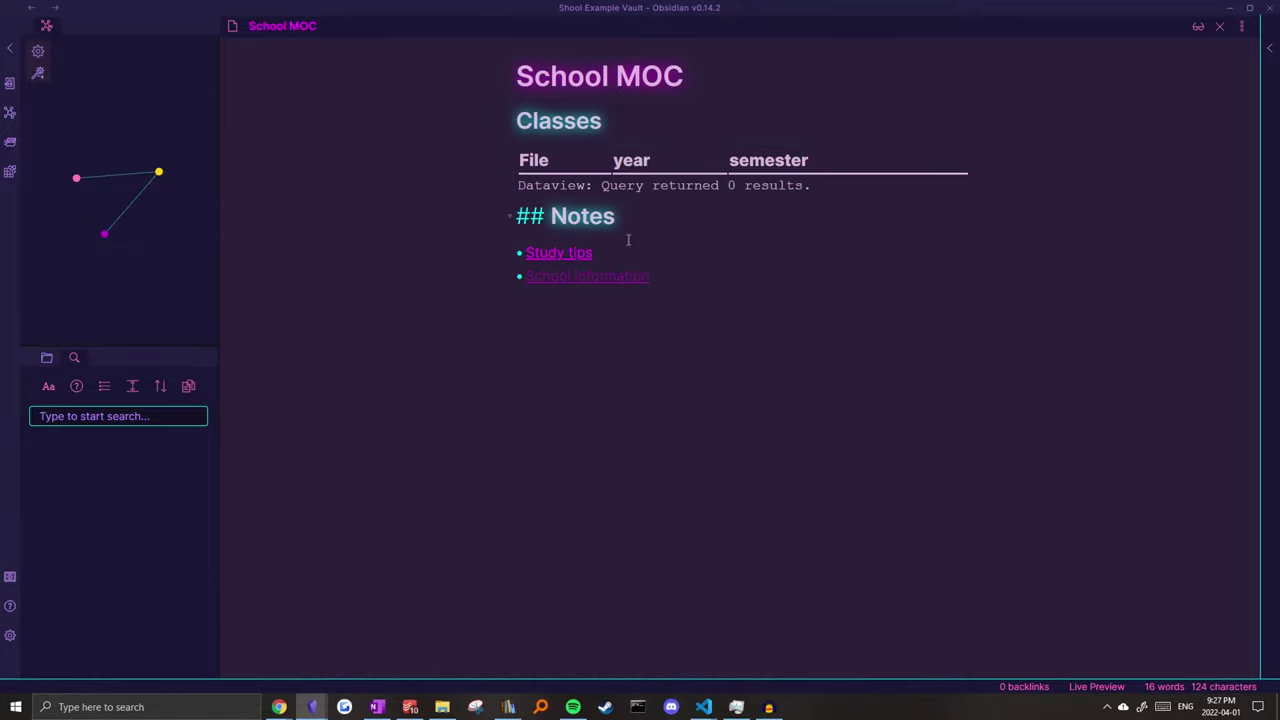
left_click(716, 306)
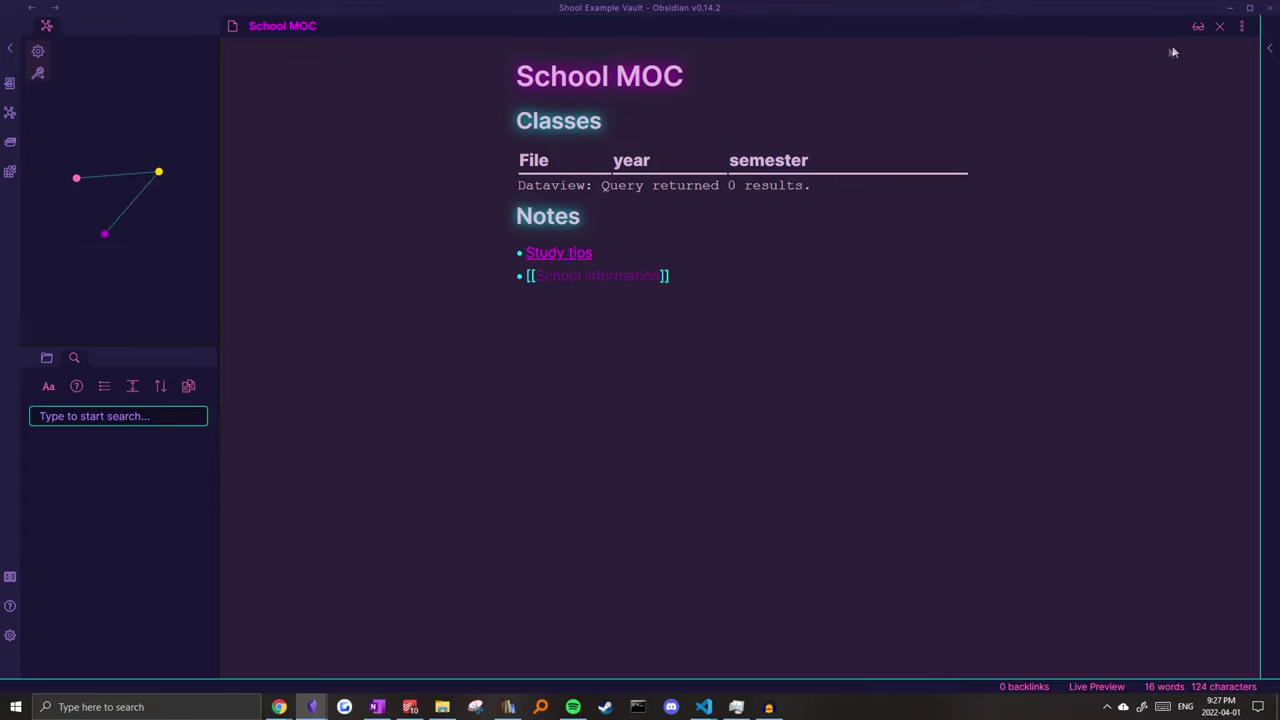
Create a note in a new pane beside School MOC and title it MATH 100.
key("ctrl+p")
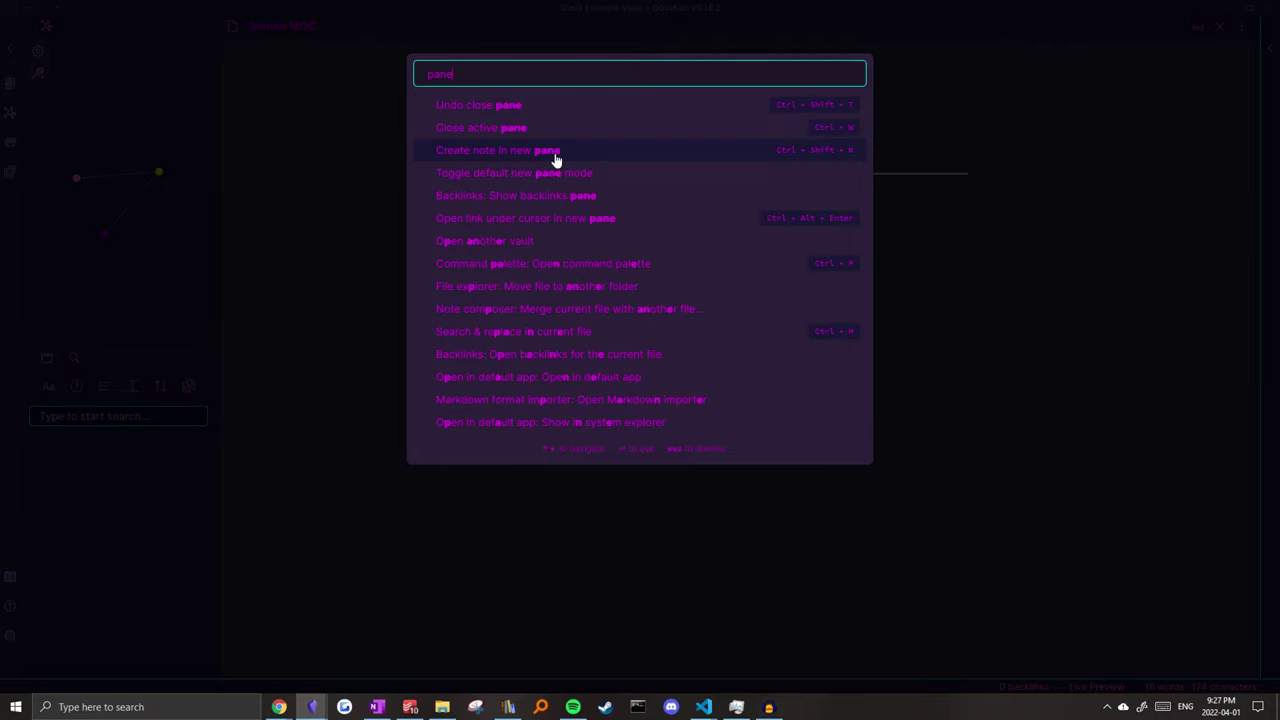
left_click(554, 152)
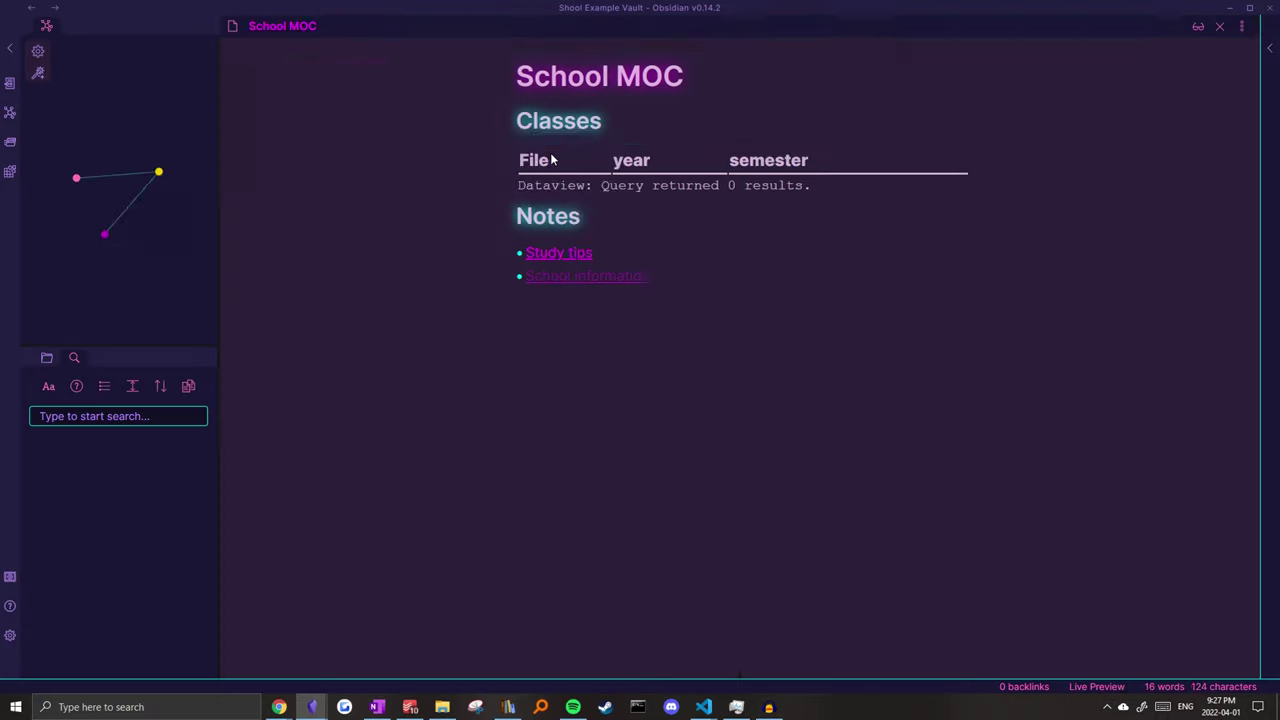
left_click(886, 203)
left_click(834, 35)
key("ctrl+BackSpace")
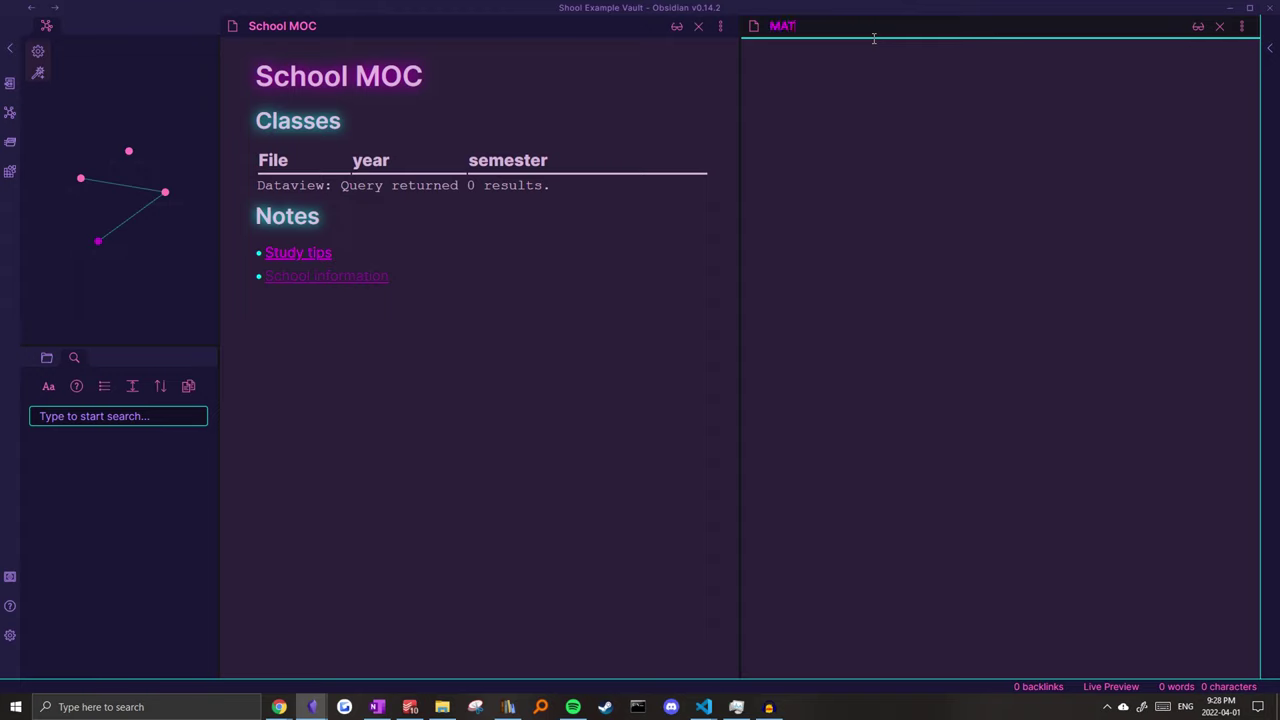
Tag the MATH 100 note with #course and add the top-level heading "Math 100" below the tag.
type("#course")
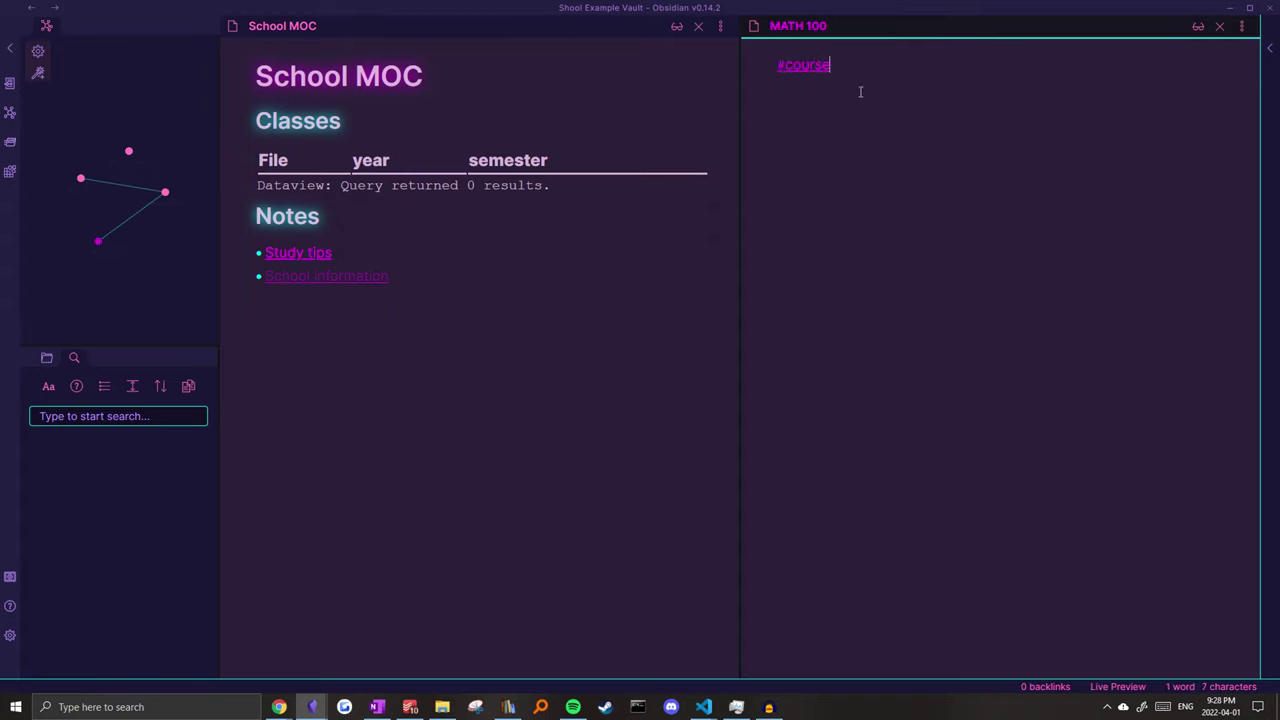
key("Return")
type("# Math 100")
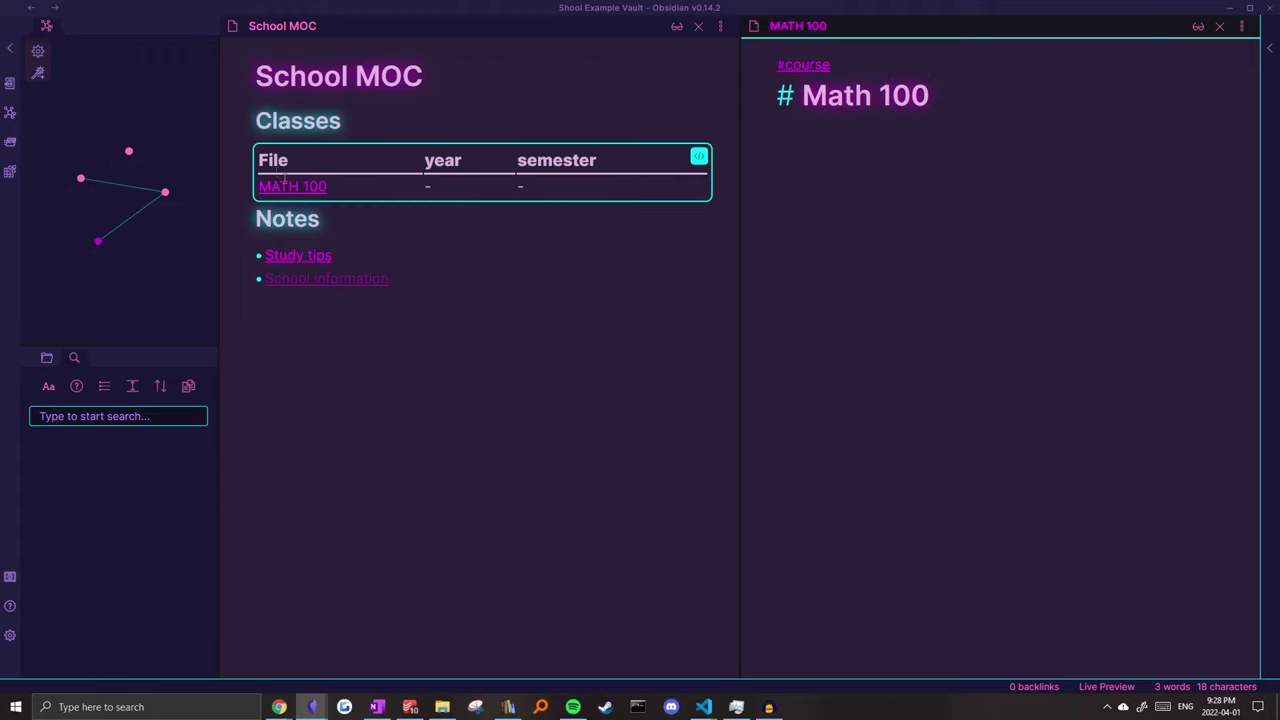
Insert an empty frontmatter block enclosed by --- lines above the #course tag in the MATH 100 note.
left_click(778, 66)
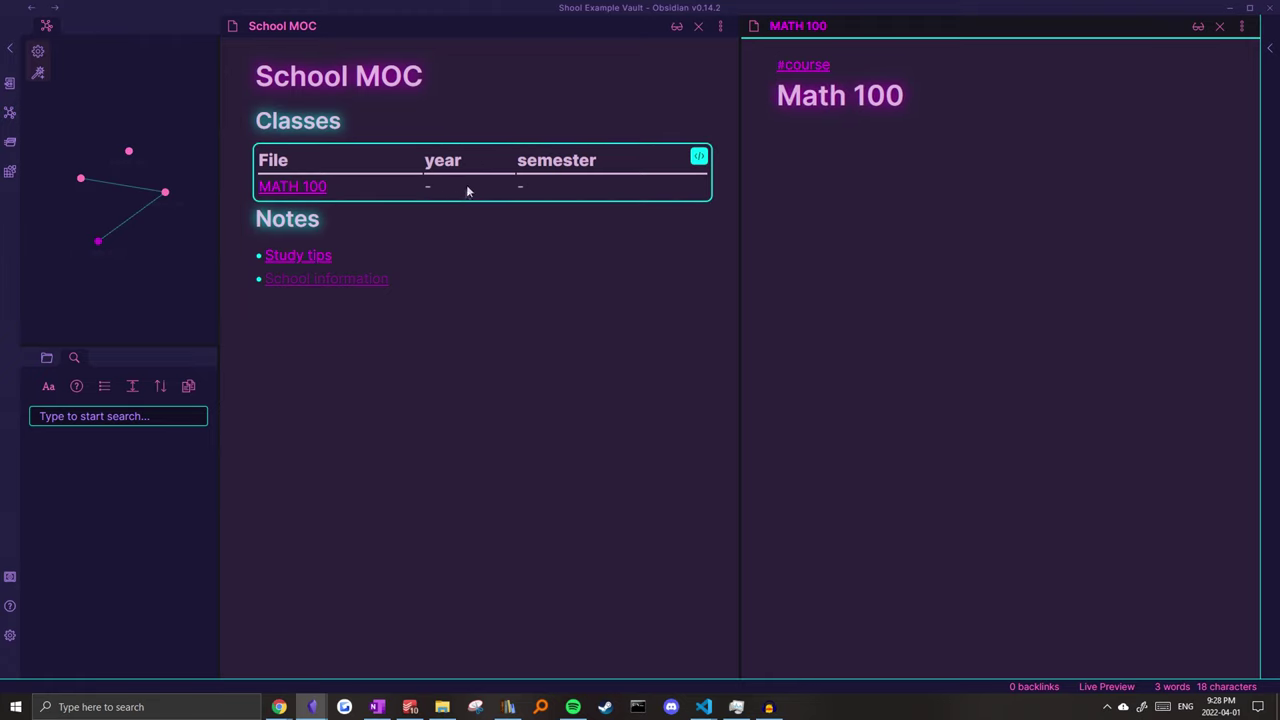
key("Return")
key("Return")
key("Up")
key("Up")
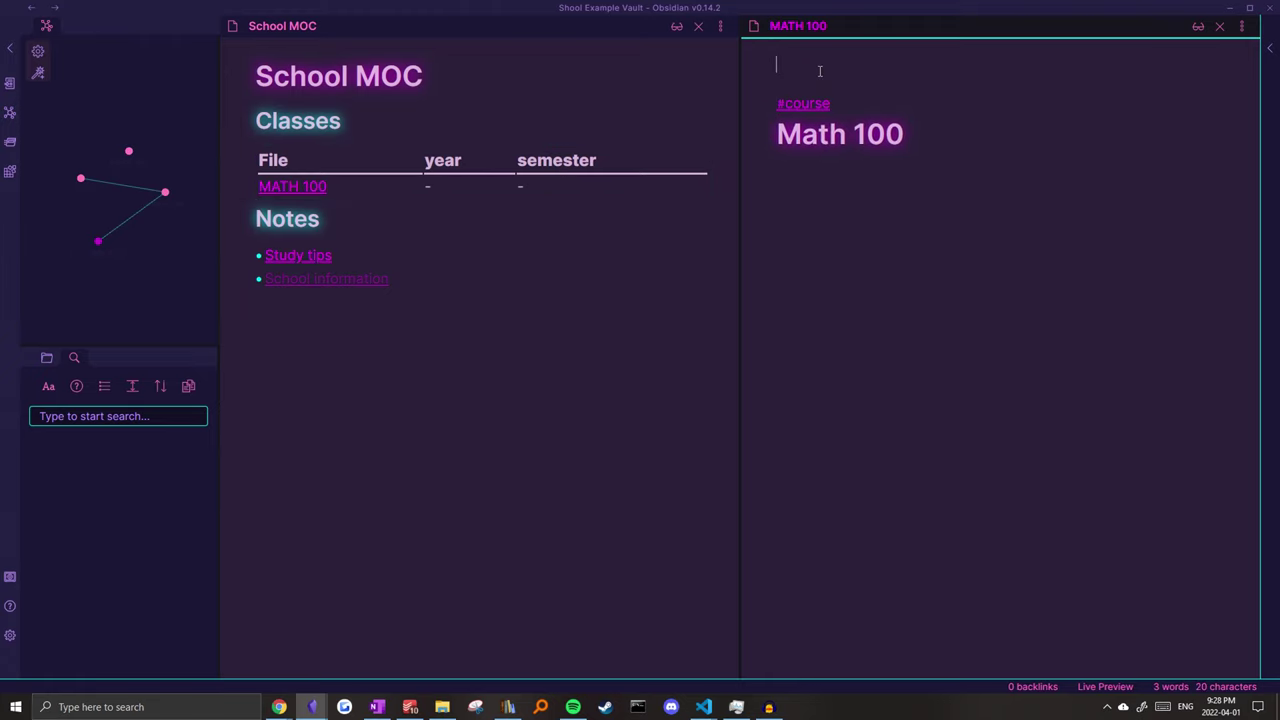
type("---")
key("Return")
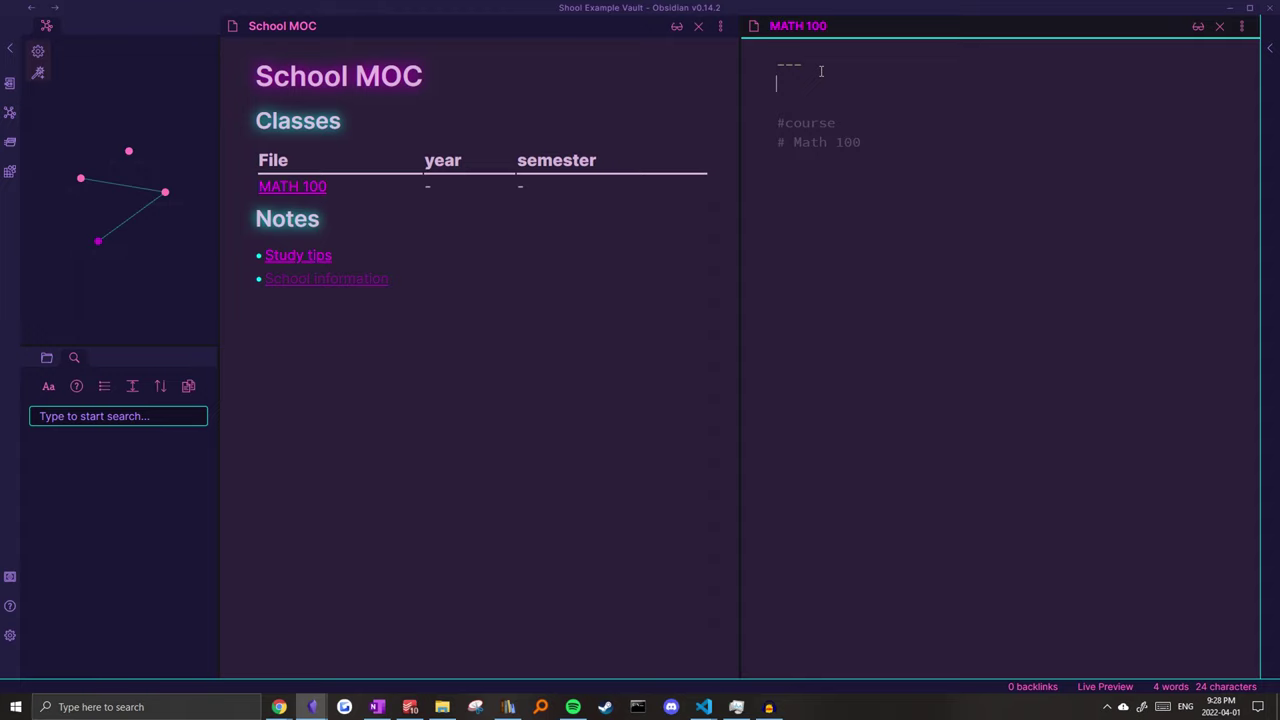
double_click(786, 72)
key("Return")
type("---")
key("Up")
key("Return")
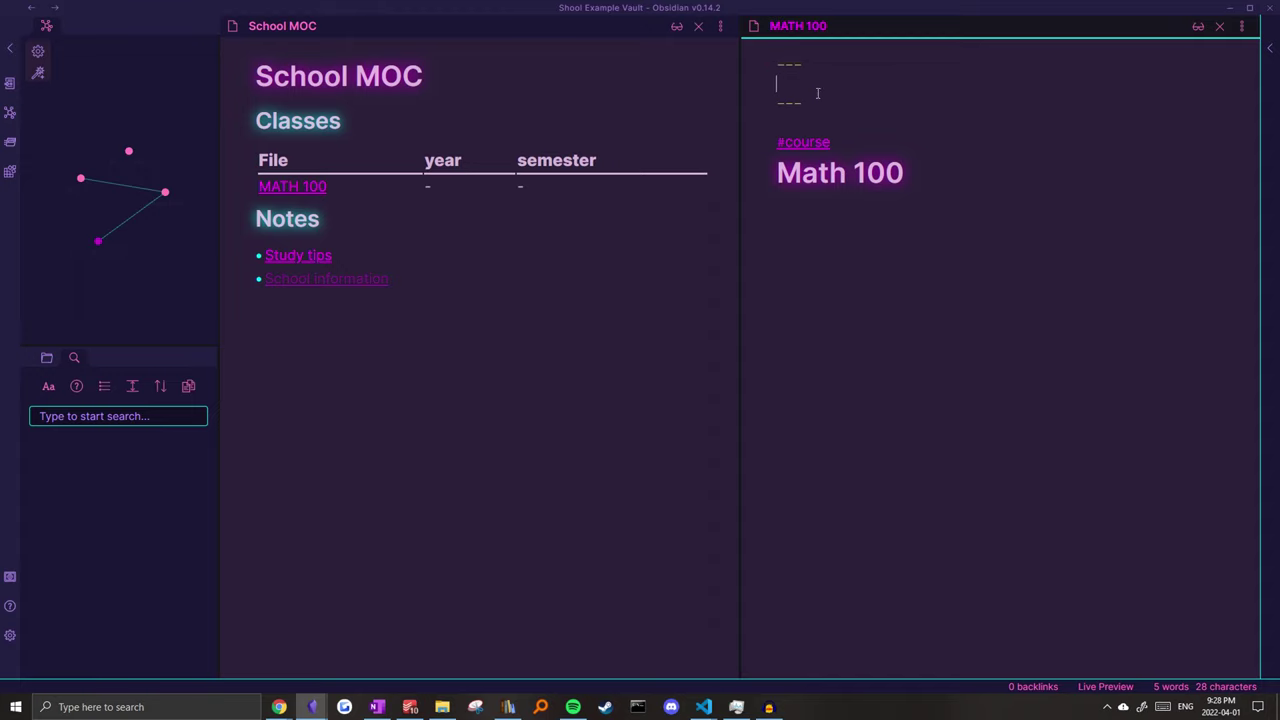
Add the metadata year: 1 and semester: 2 to the MATH 100 frontmatter, and return to School MOC.
type("year:")
key("BackSpace")
type(": 1")
key("Return")
type("s")
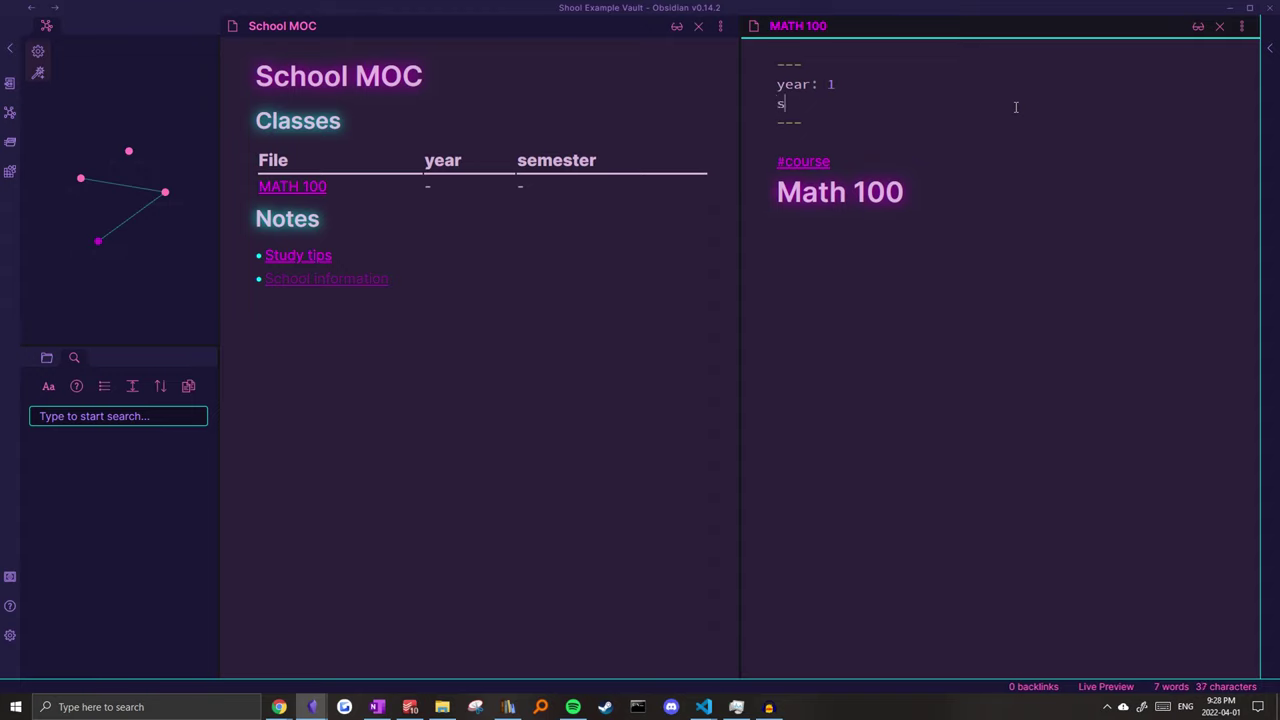
type("emester: 2")
left_click(961, 319)
left_click(581, 277)
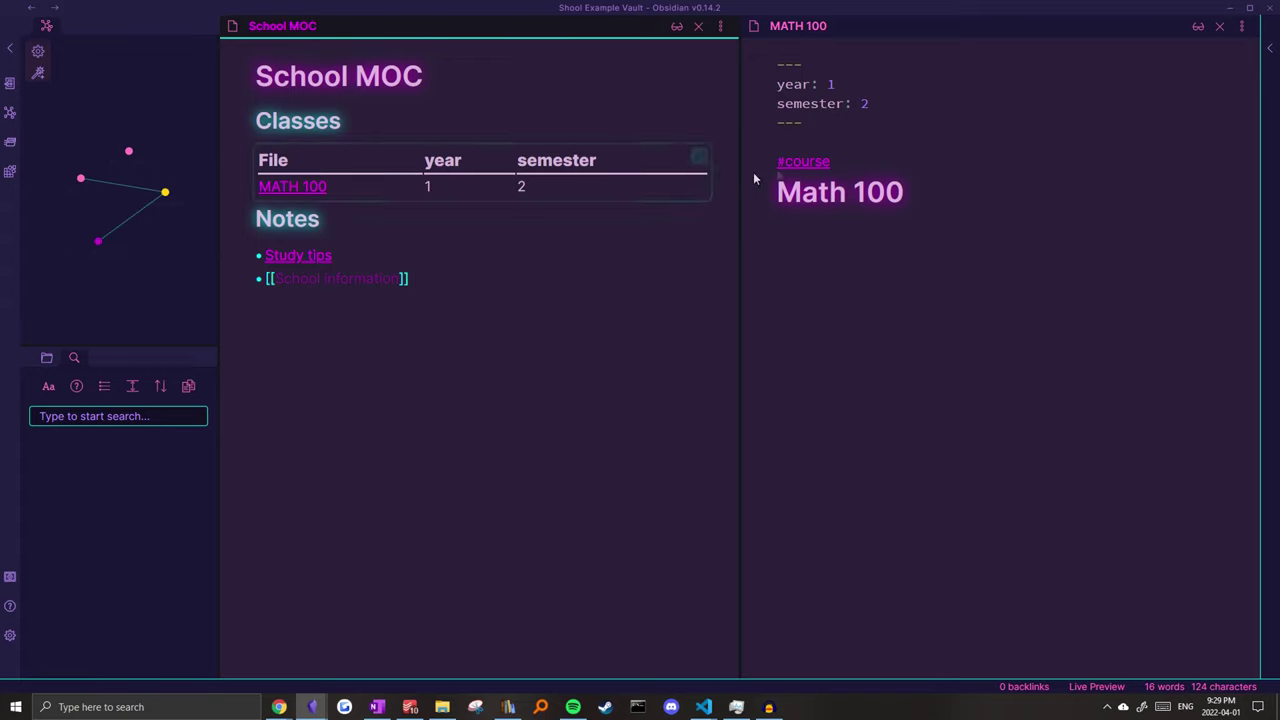
Add the field professor: EpicProf below semester in the MATH 100 frontmatter, and return to School MOC.
left_click(910, 107)
key("Return")
type("professor: ")
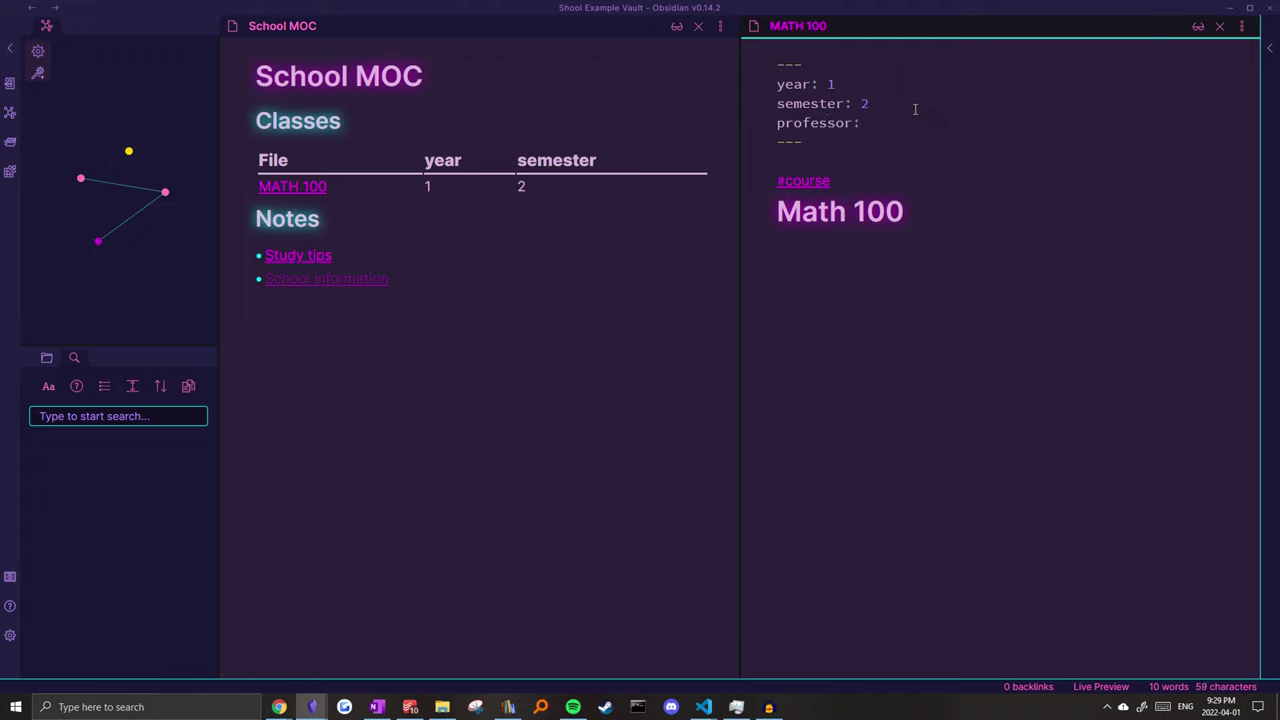
type("Epic ")
type("rof")
left_click(670, 255)
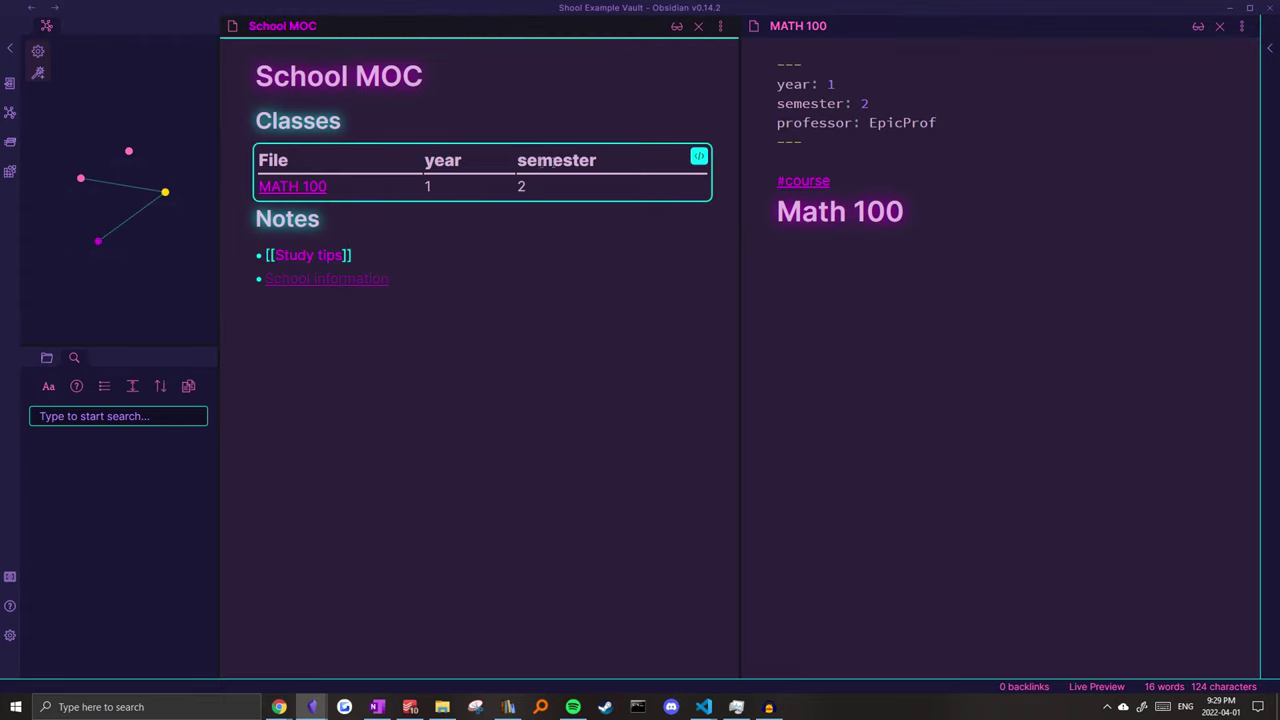
Add professor as a column in the Classes dataview query, and duplicate the whole code block below it.
left_click(700, 158)
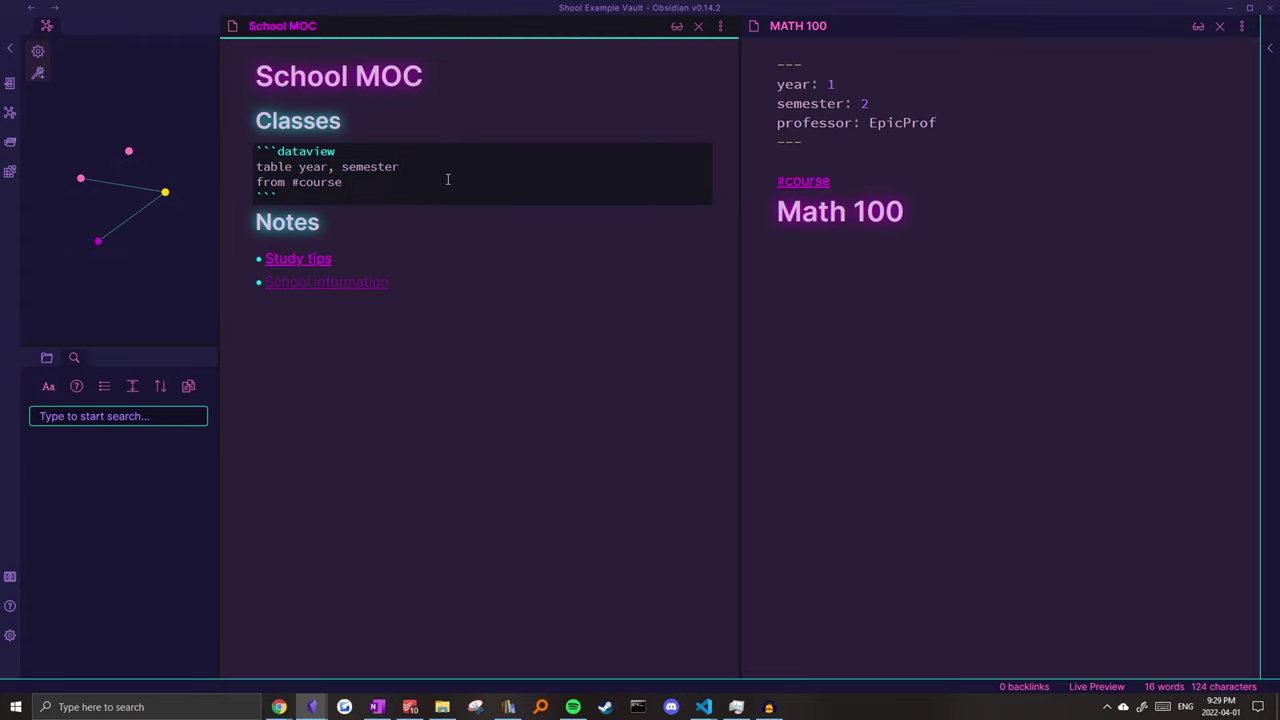
type(", professor")
left_click_drag(306, 202, 228, 147)
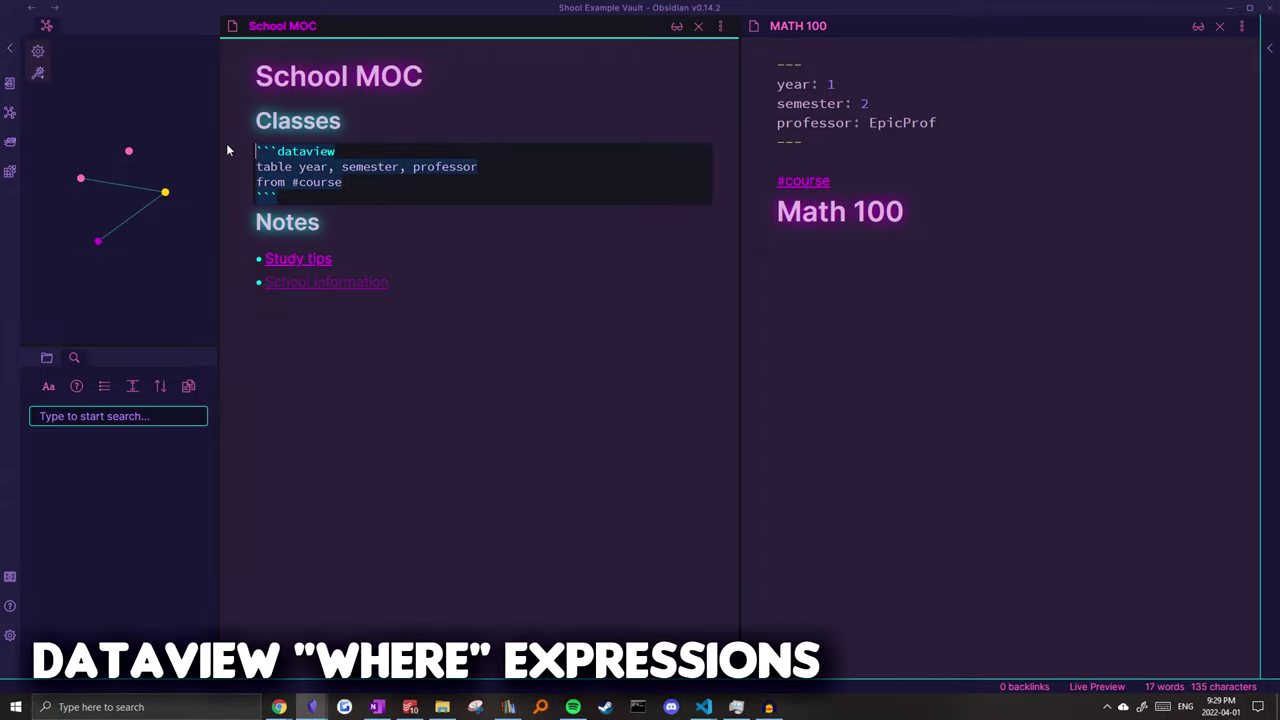
left_click(300, 200)
key("Return")
Add the filter line where year="1" AND semester="1" to the second dataview query.
left_click(340, 260)
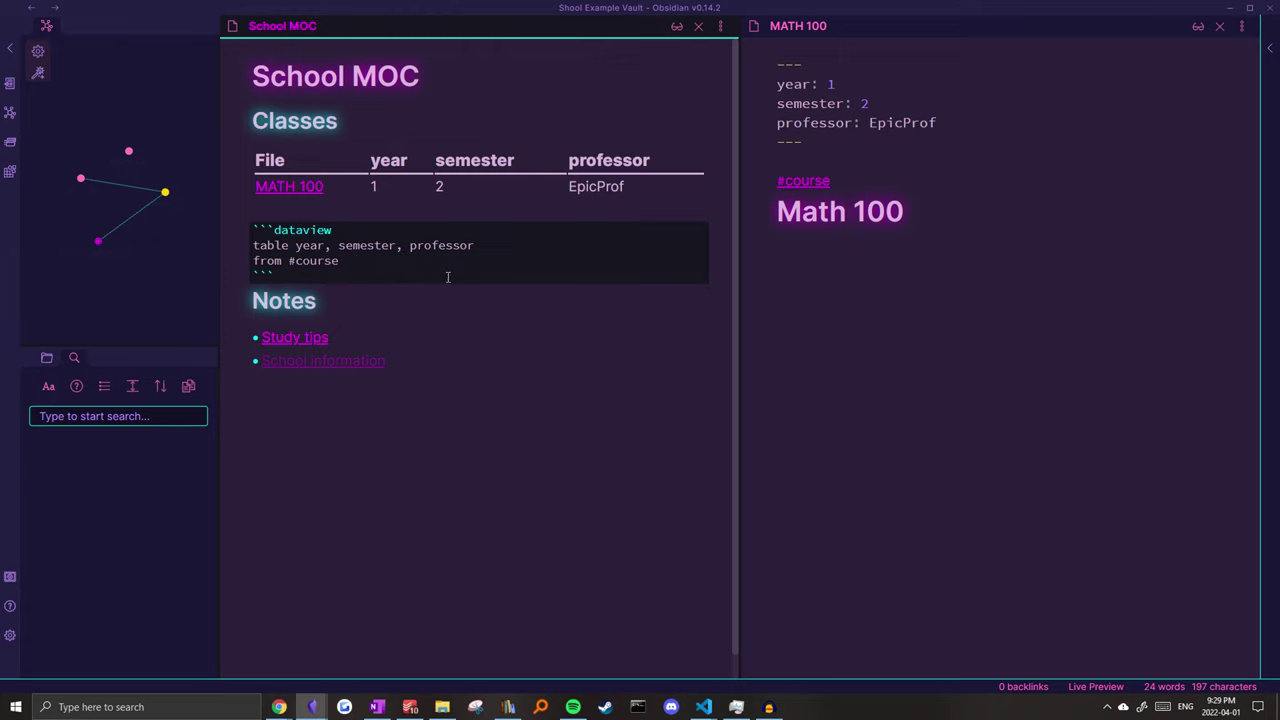
key("Return")
type("where")
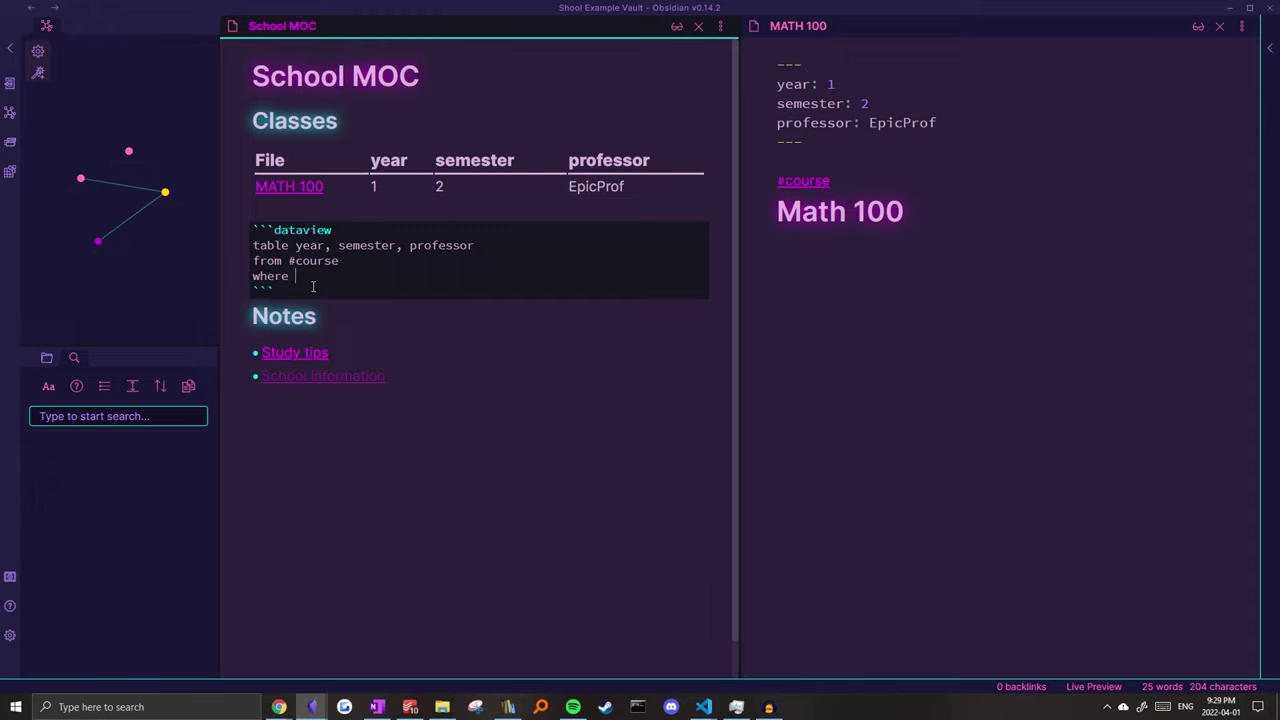
type("year")
type("=\"\"")
type("1")
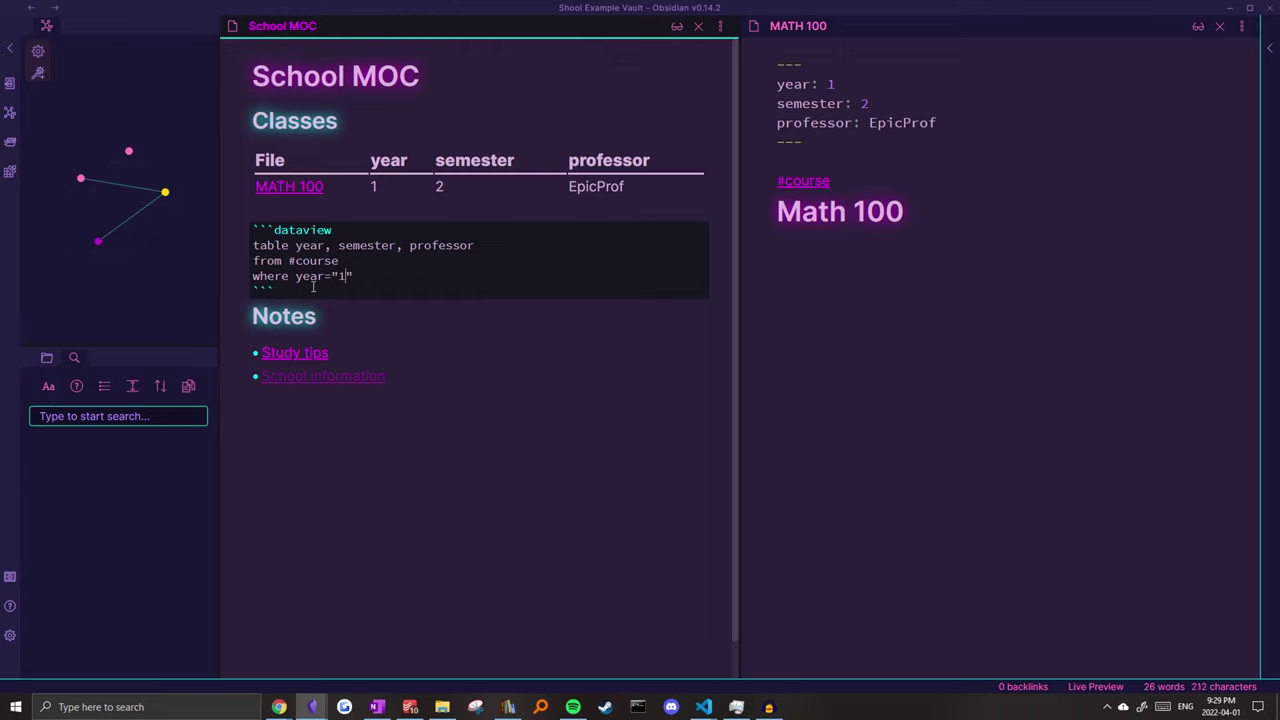
type(" AND semester=")
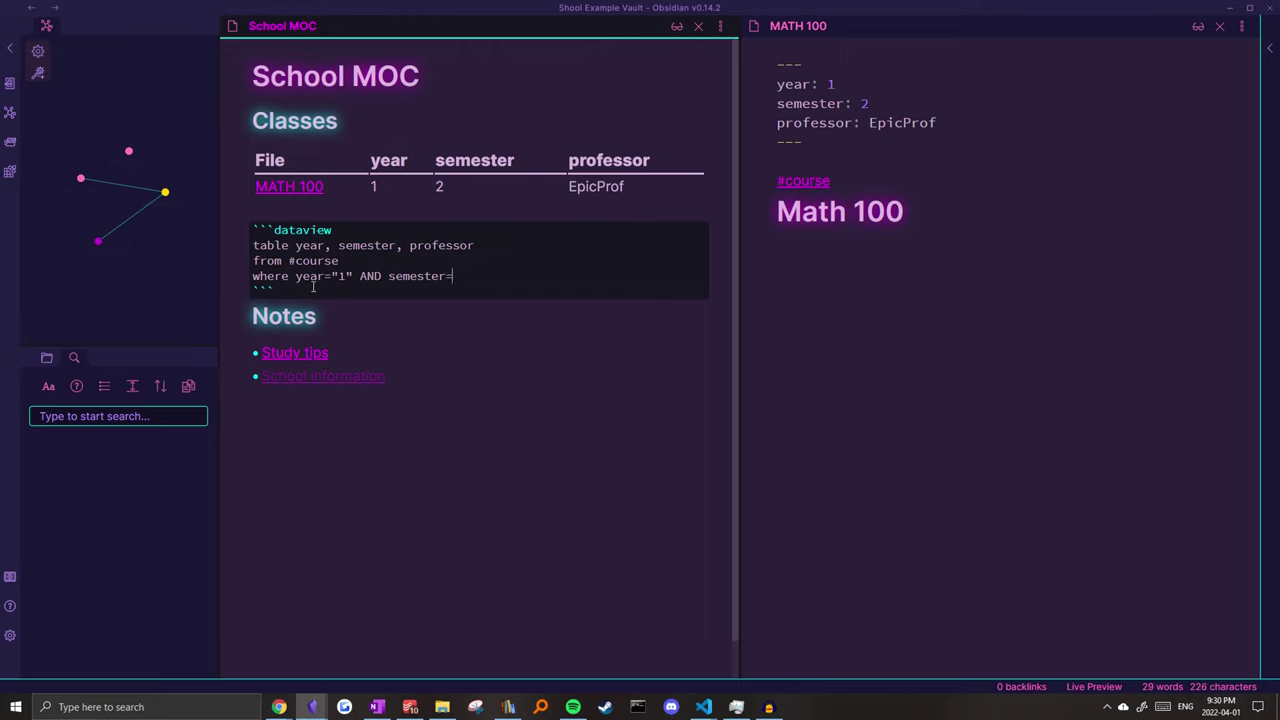
type("\"1\"")
Change both filter values in the second query to the unquoted number 1, and render the table.
left_click_drag(454, 277, 497, 286)
key("BackSpace")
type("1")
left_click_drag(353, 279, 340, 279)
type("1")
left_click(486, 350)
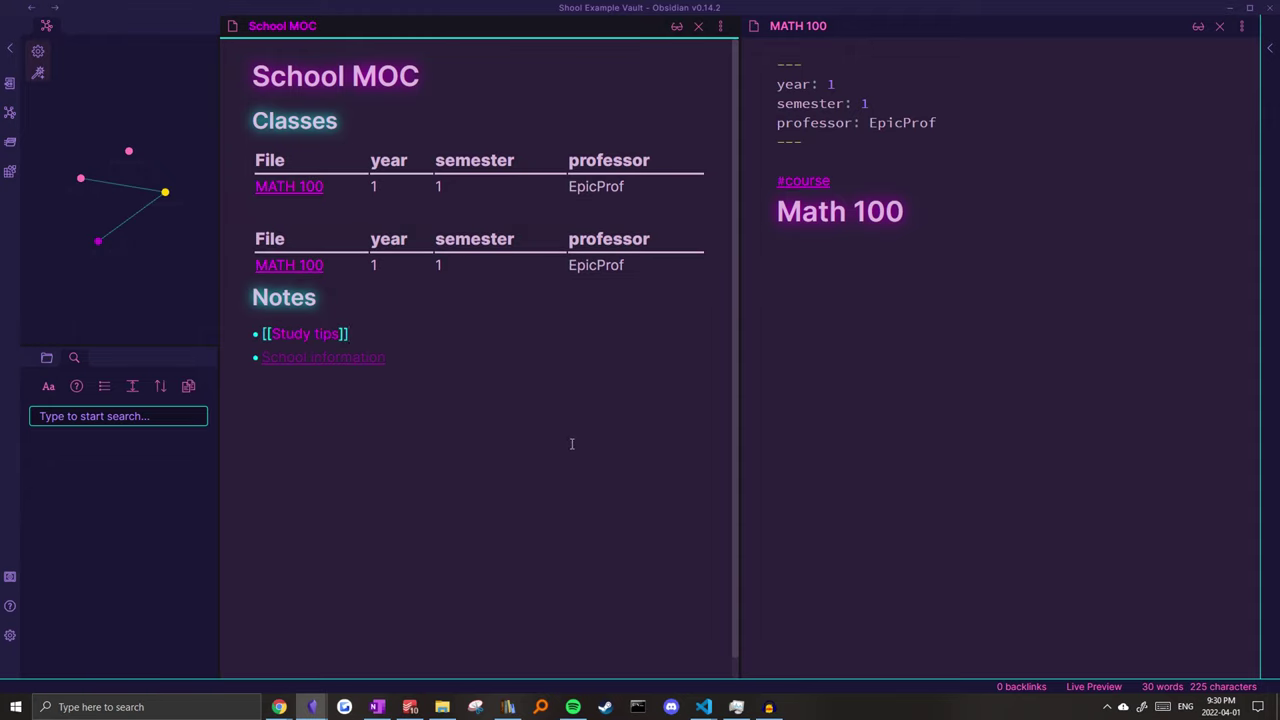
Add an internal link to "Math 200" as a bullet under the Notes heading, and open that note.
key("Down")
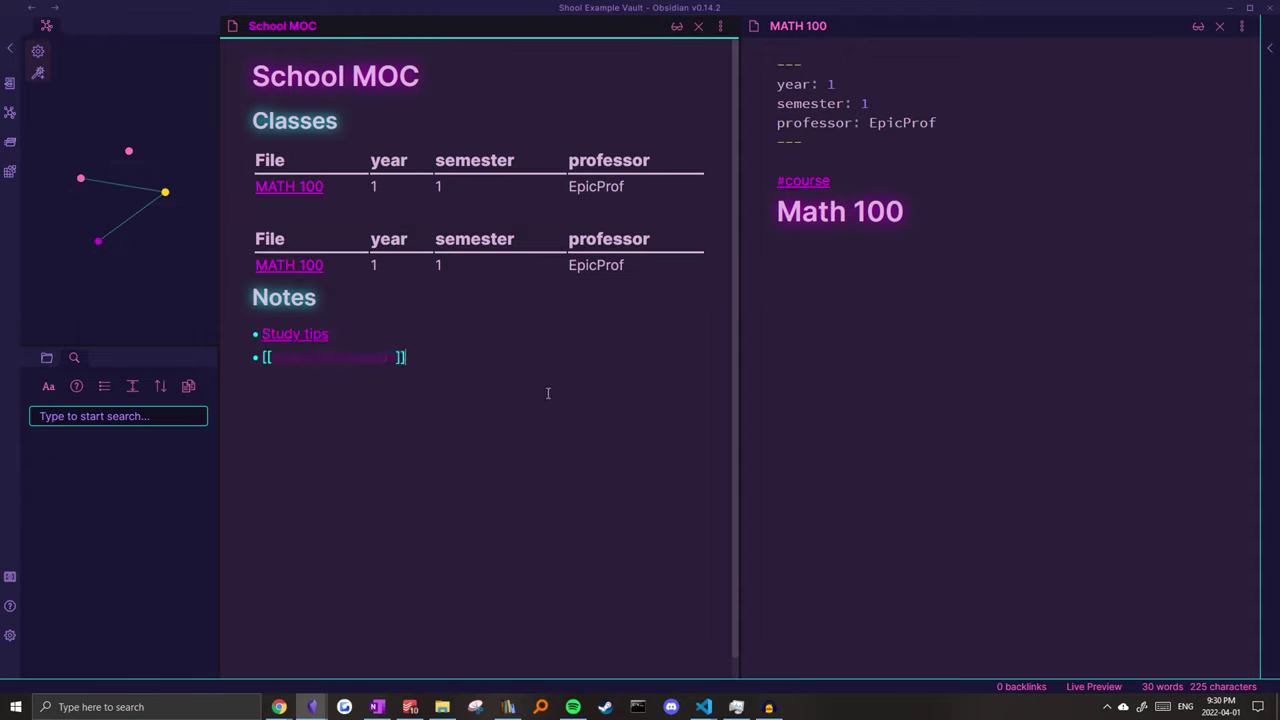
key("Return")
type("Math 200")
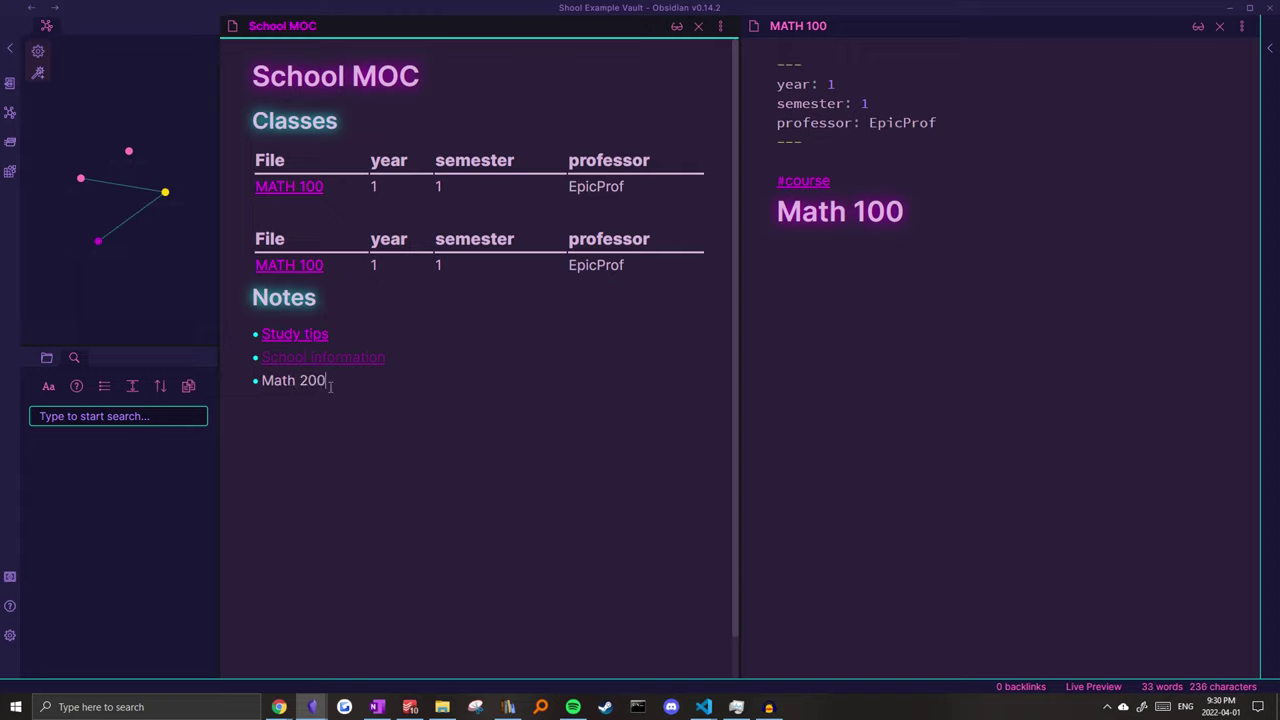
left_click_drag(330, 386, 262, 382)
type("[[")
left_click(323, 388, "ctrl")
Copy the entire content of the MATH 100 note into the empty Math 200 note.
left_click(953, 206)
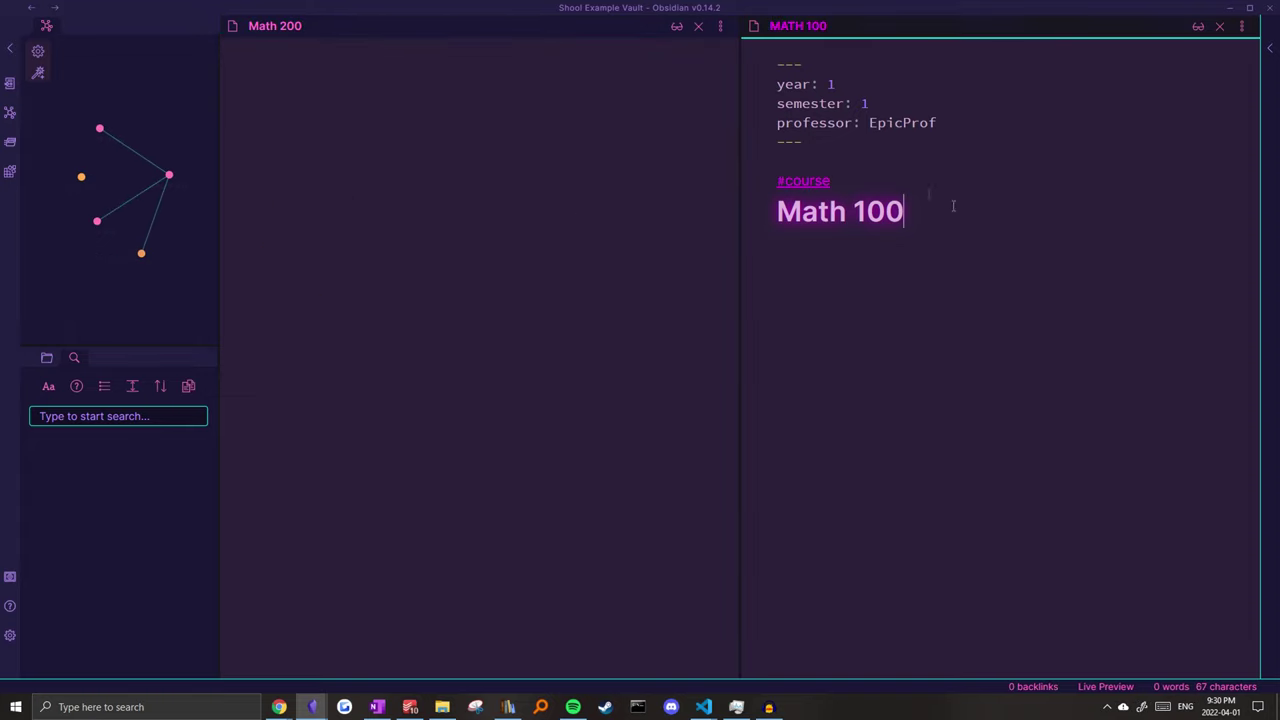
key("ctrl+a")
key("ctrl+c")
left_click(426, 134)
key("ctrl+v")
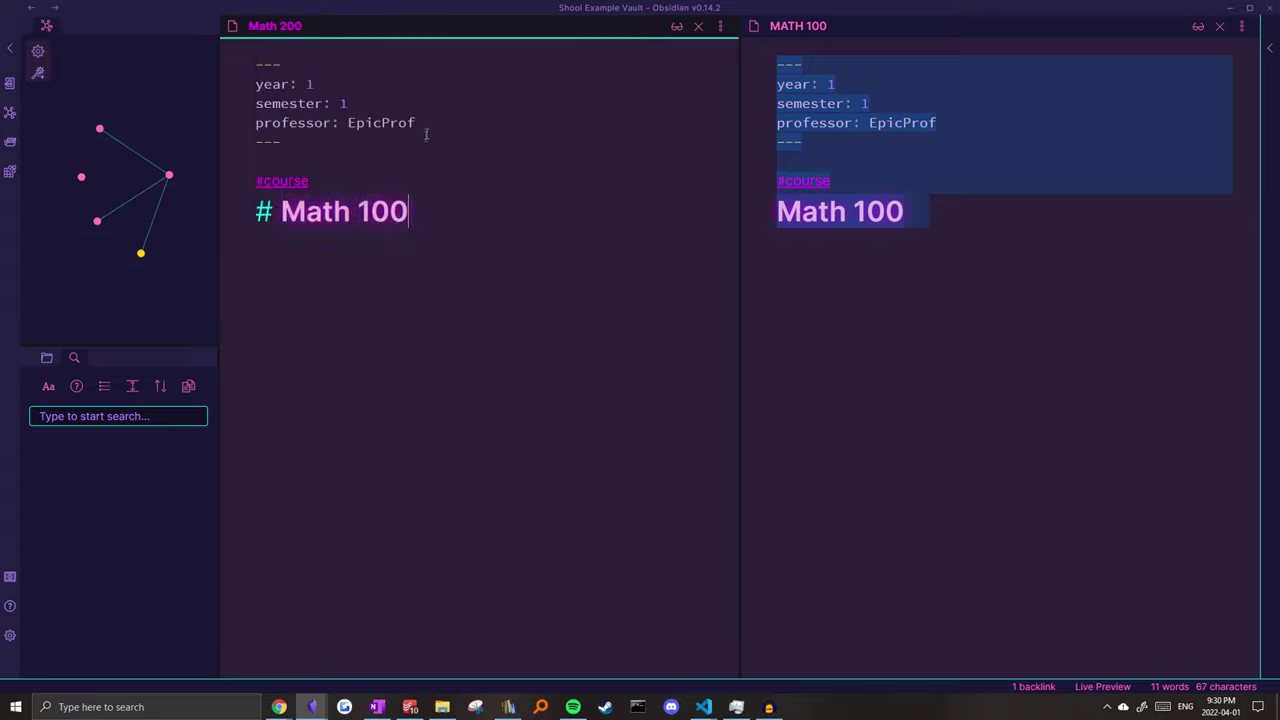
Set semester to 2 in the Math 200 note's front matter, and go back to the School MOC note.
left_click(374, 106)
key("BackSpace")
type("2")
left_click(503, 208)
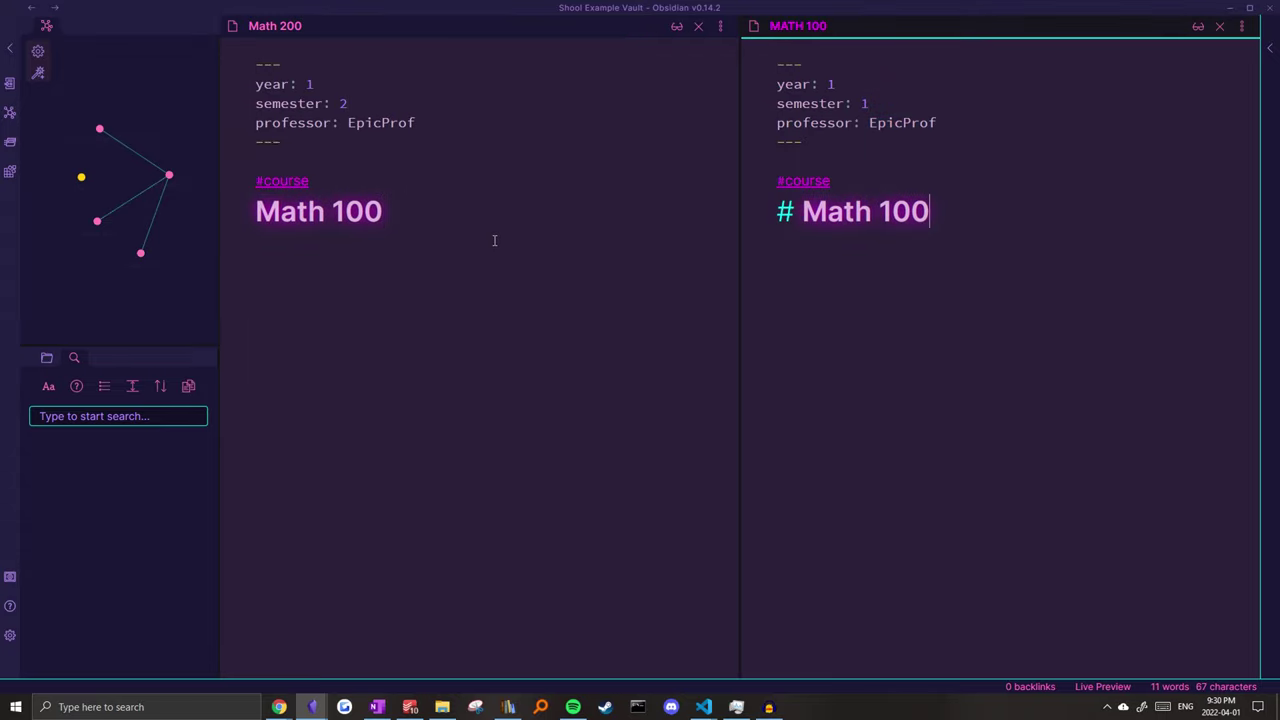
left_click(494, 241)
key("ctrl+alt+Left")
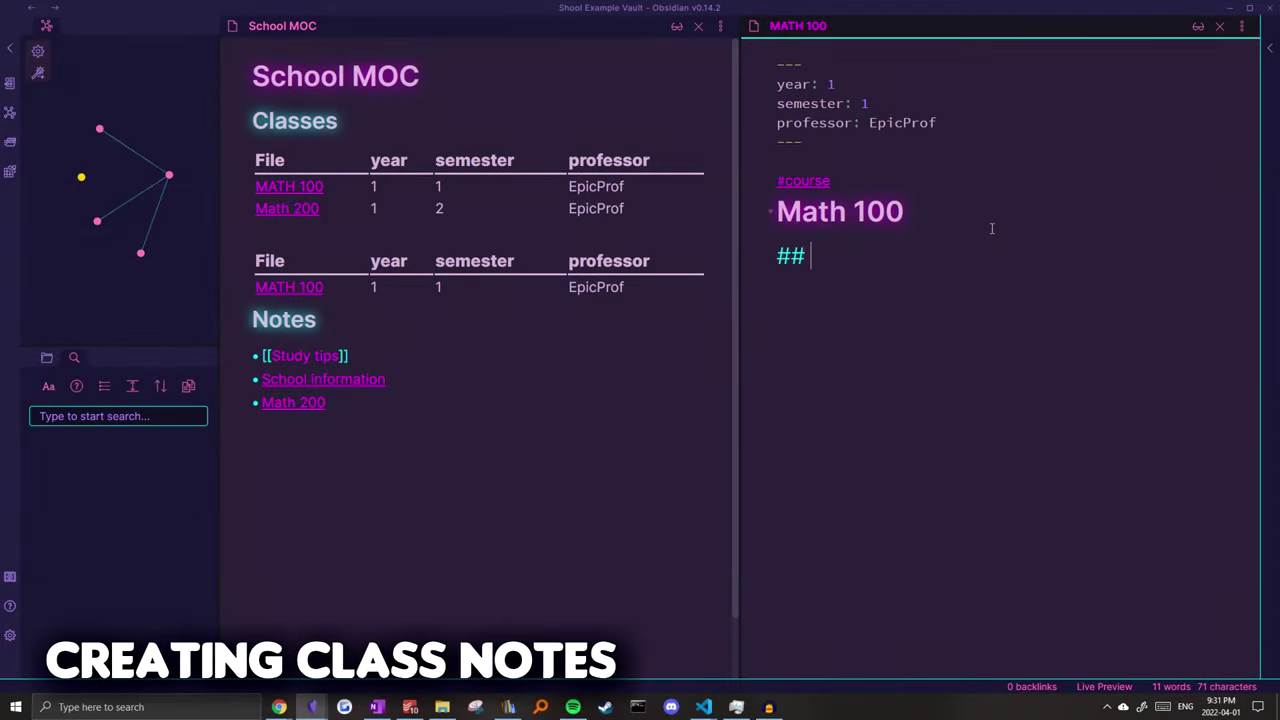
Complete the level-2 heading below the Math 100 title in the MATH 100 note as "Course Outlines".
type("Course OUtlin")
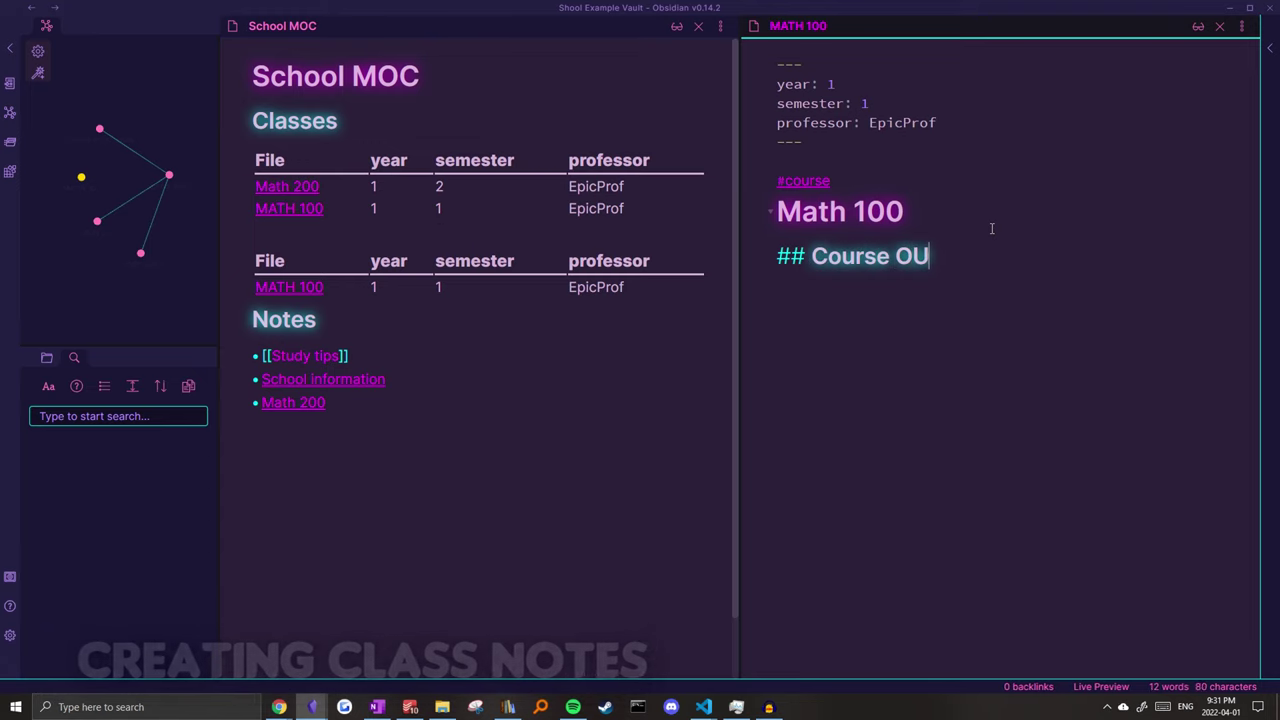
key("BackSpace")
key("BackSpace")
key("BackSpace")
key("BackSpace")
key("BackSpace")
type("utlines")
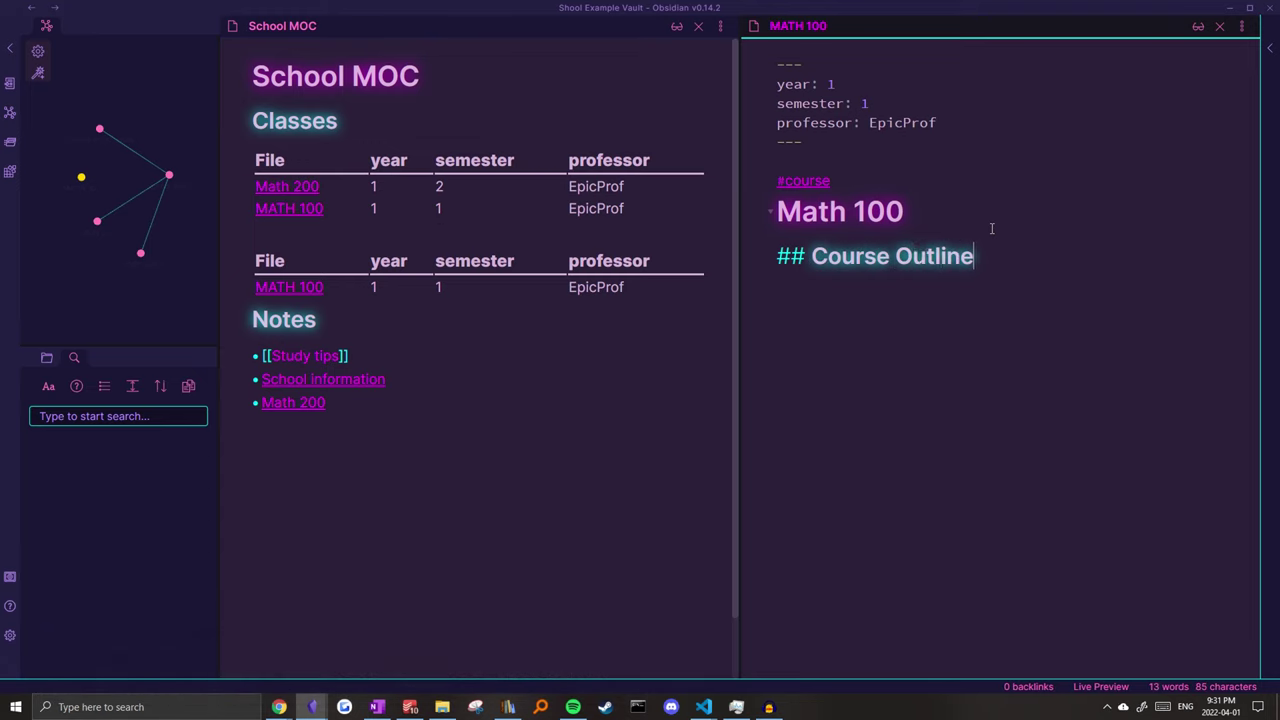
key("Return")
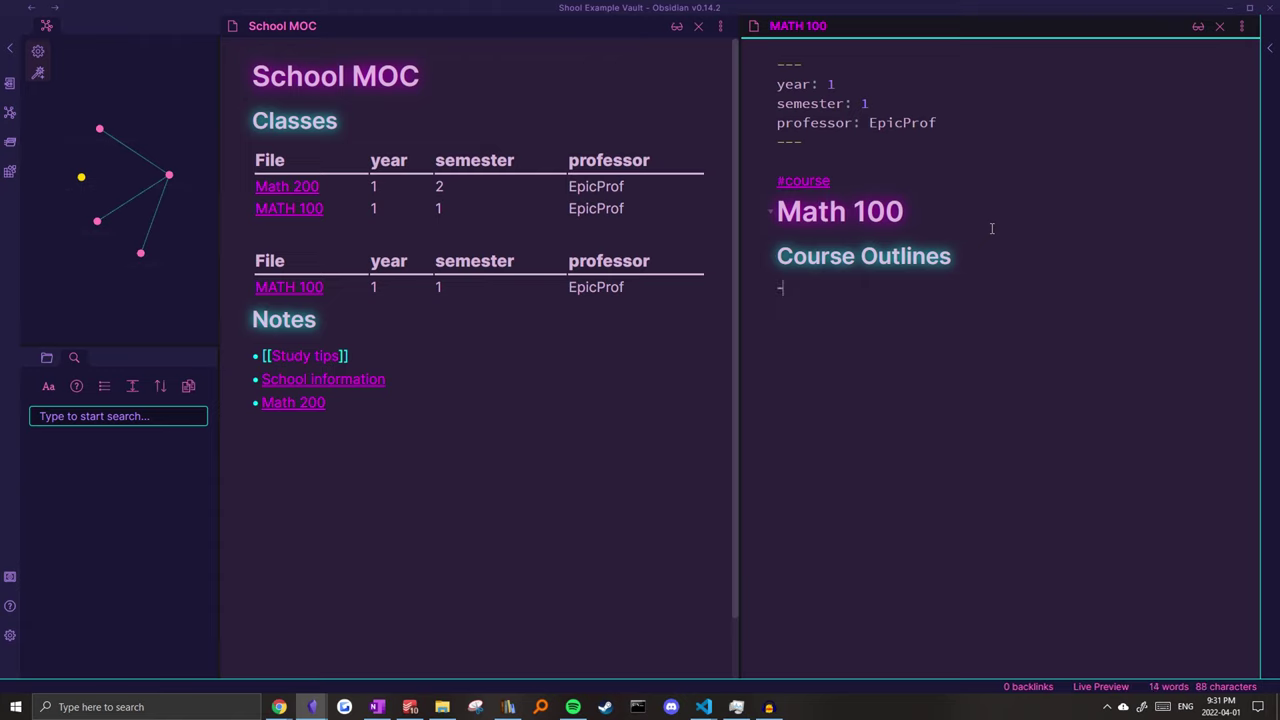
Add an internal link to "Math 100 Outline" as the first bullet under Course Outlines.
type("[[Math 100 - ")
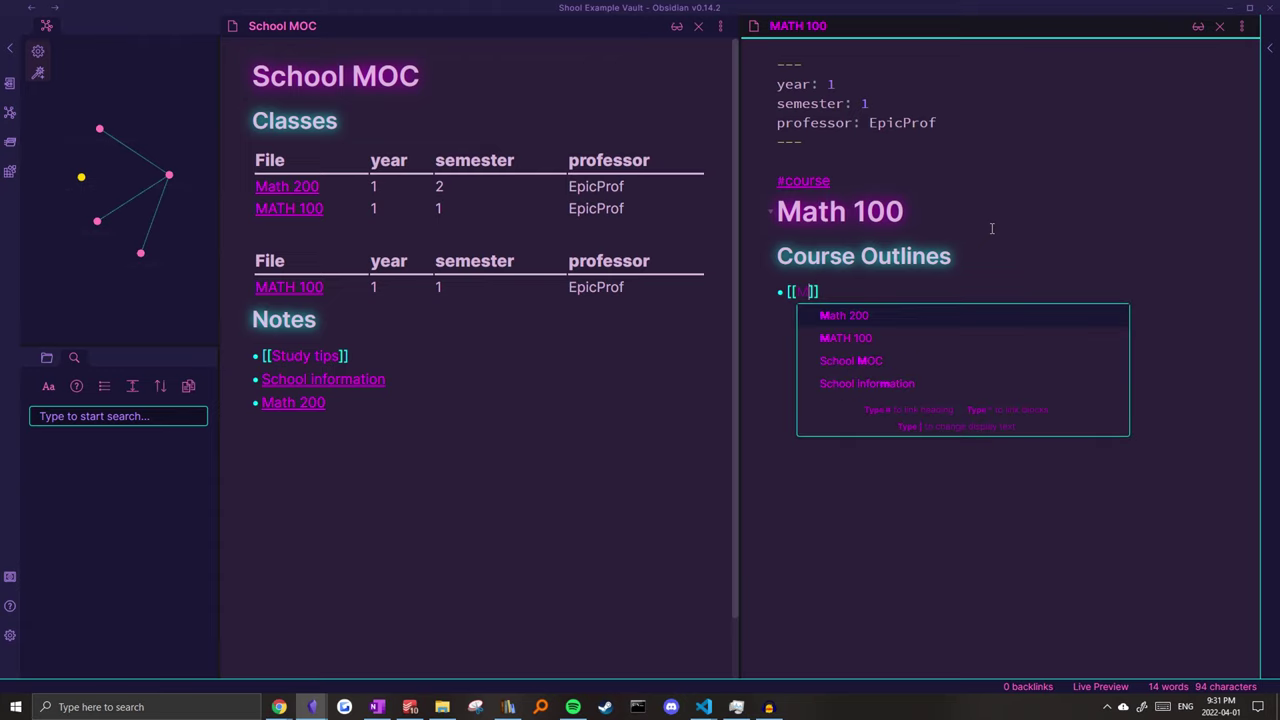
type("Outline")
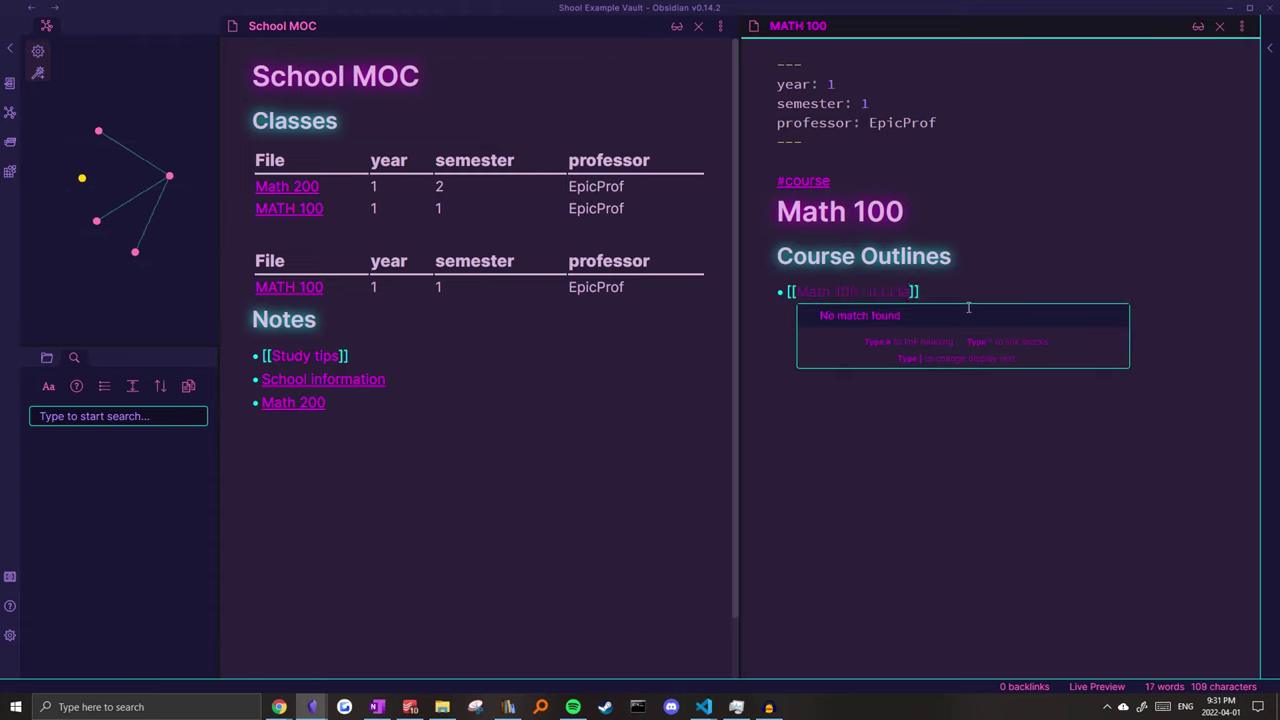
left_click(940, 295)
key("Return")
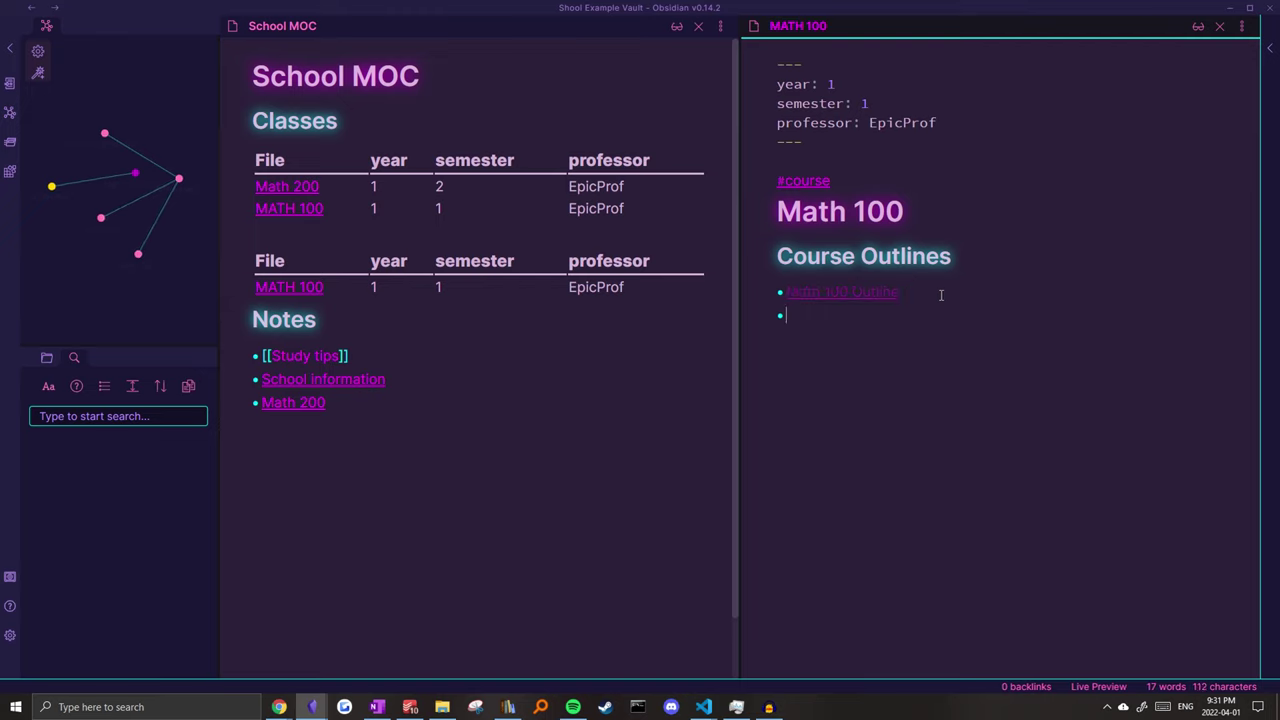
Add an internal link to "Math 100 Lectures" as the second bullet under Course Outlines.
type("Math")
key("BackSpace")
key("BackSpace")
key("BackSpace")
key("BackSpace")
type("[[M")
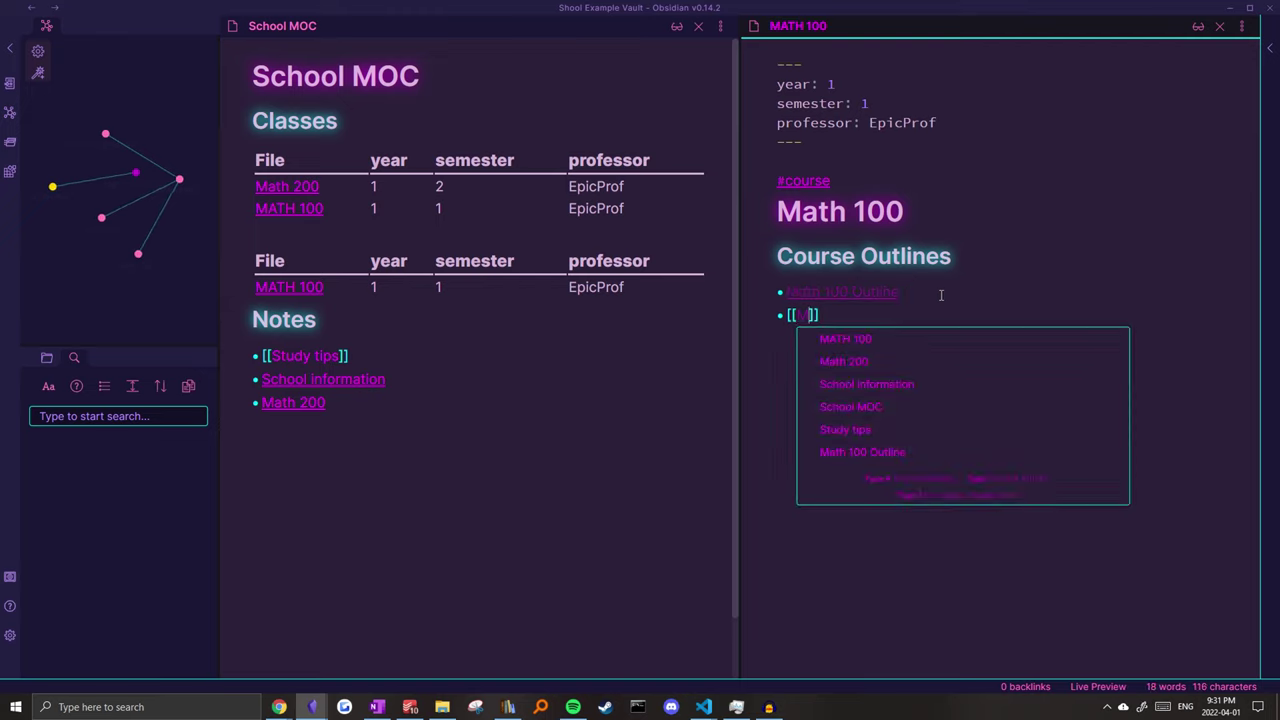
type("ath 100 Lectur")
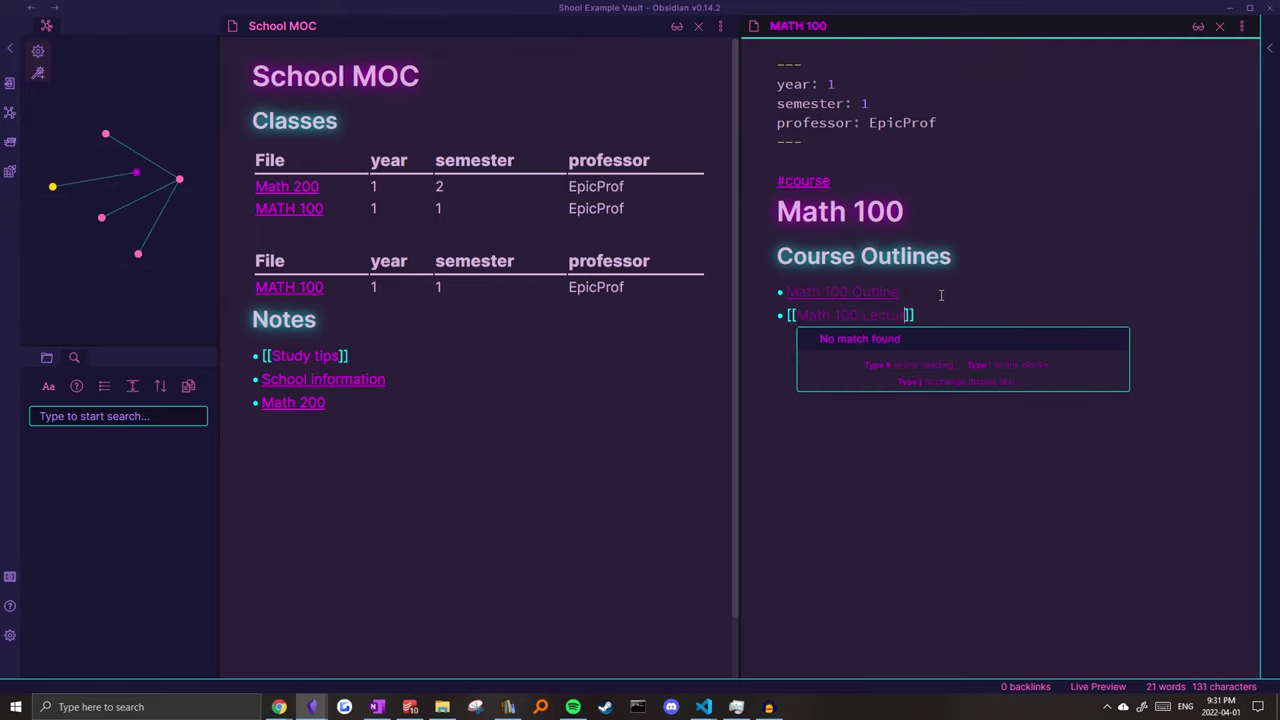
type("es")
key("End")
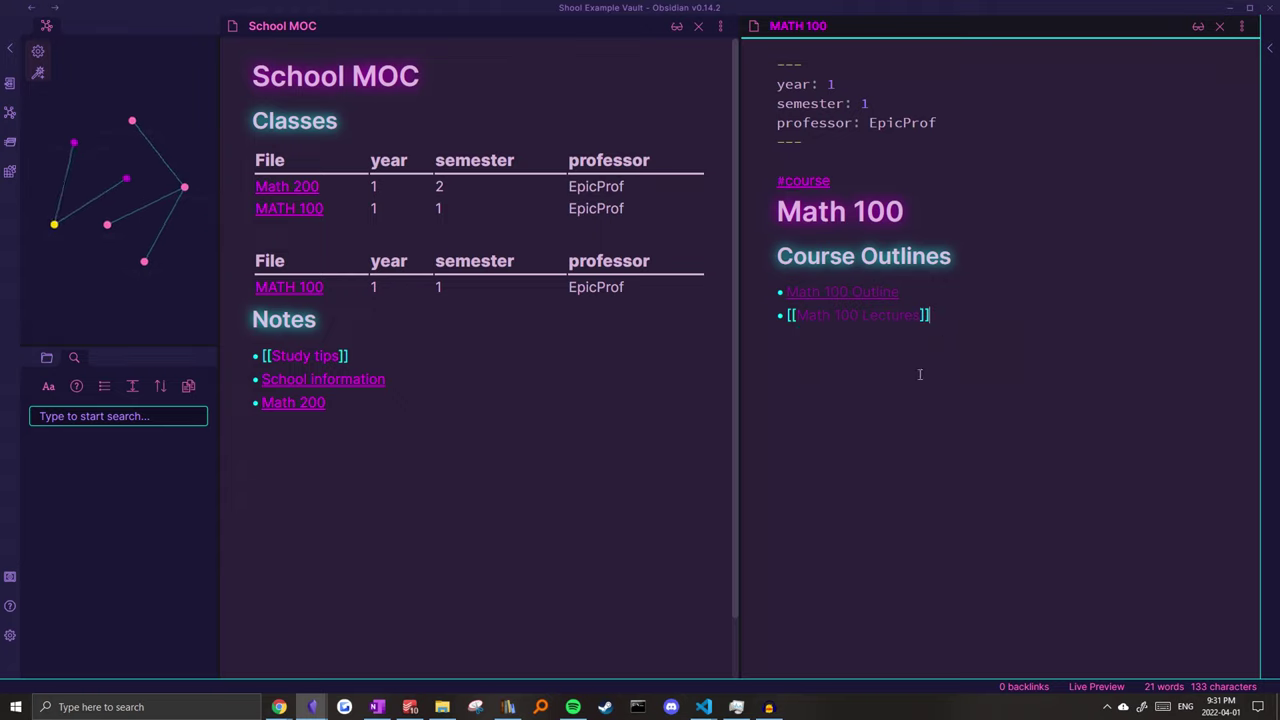
End the bullet list and add a level-2 heading "Assignments" below it.
key("Return")
key("Return")
type("## ")
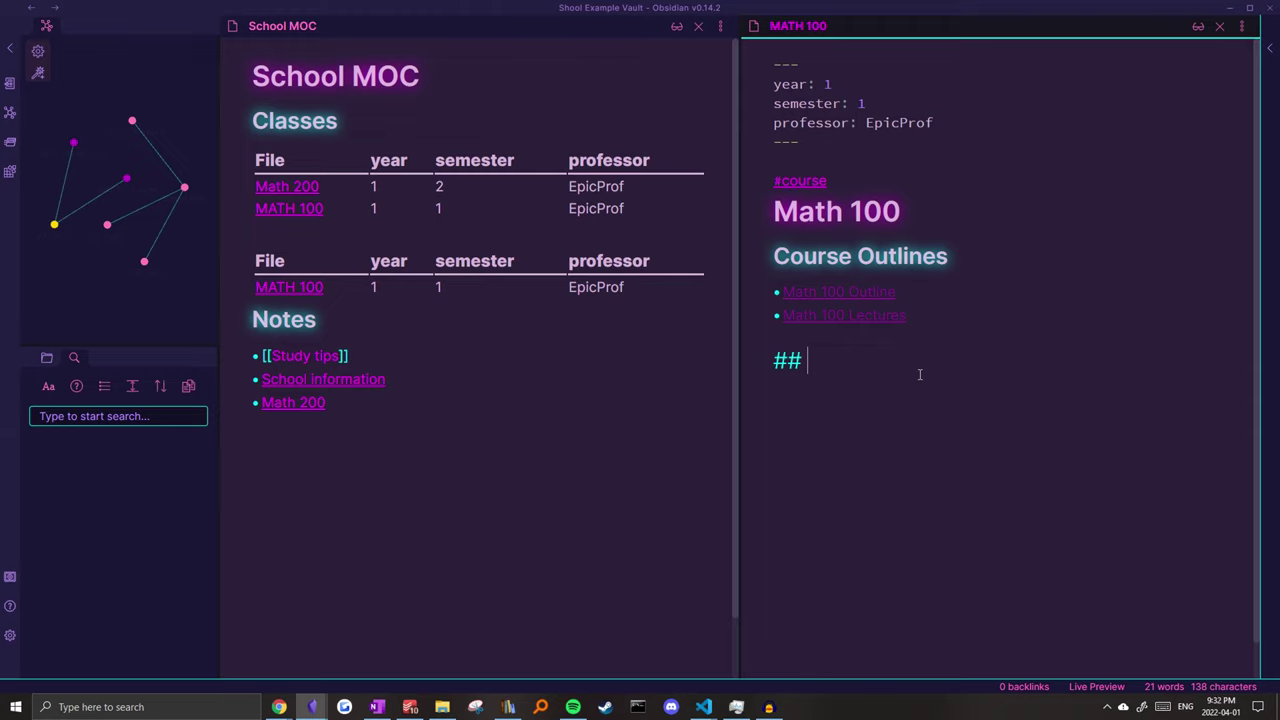
type("Assignments")
key("Return")
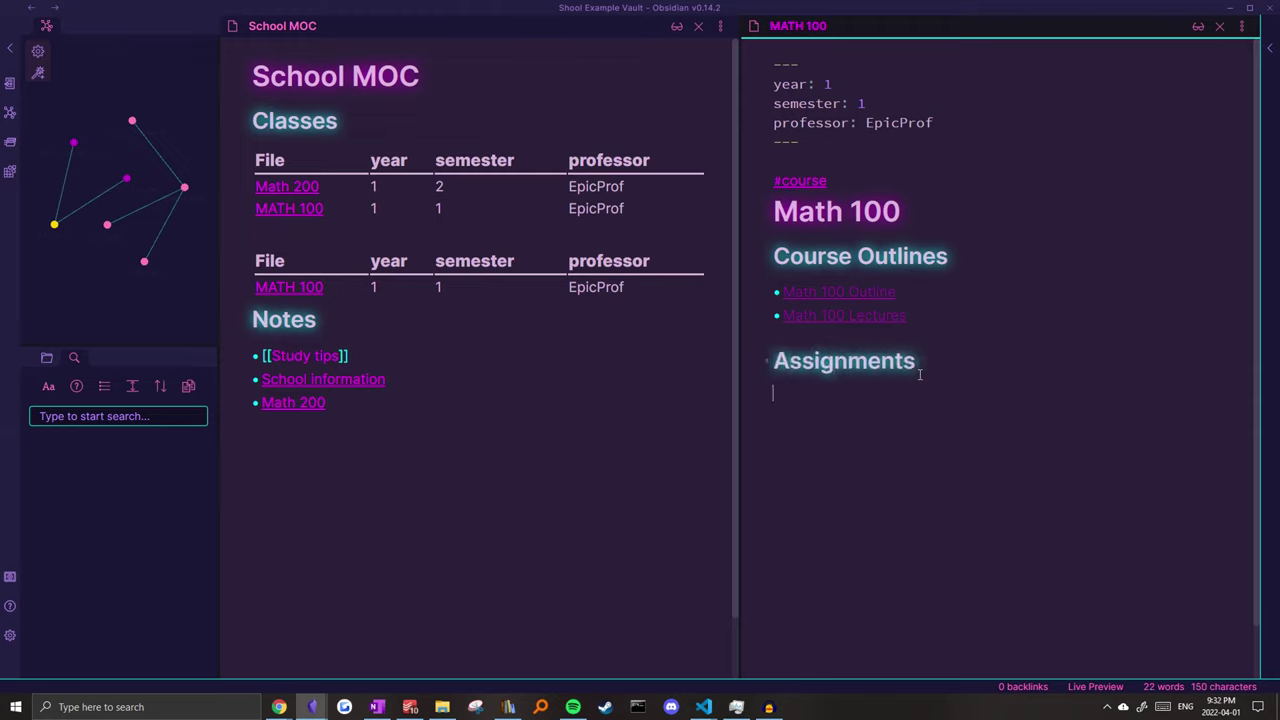
Copy the filtered dataview code block from School MOC and paste it under the Assignments heading in MATH 100.
left_click(695, 257)
left_click_drag(310, 312, 229, 257)
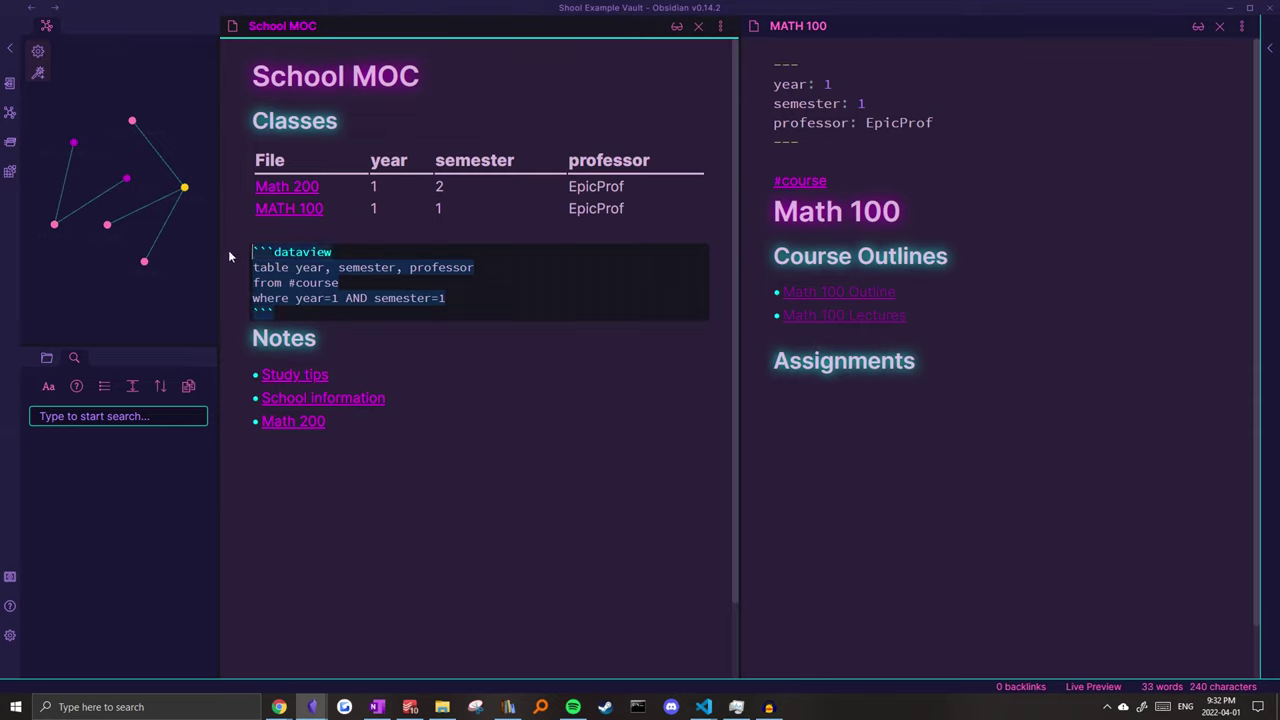
key("ctrl+c")
left_click(794, 394)
key("ctrl+v")
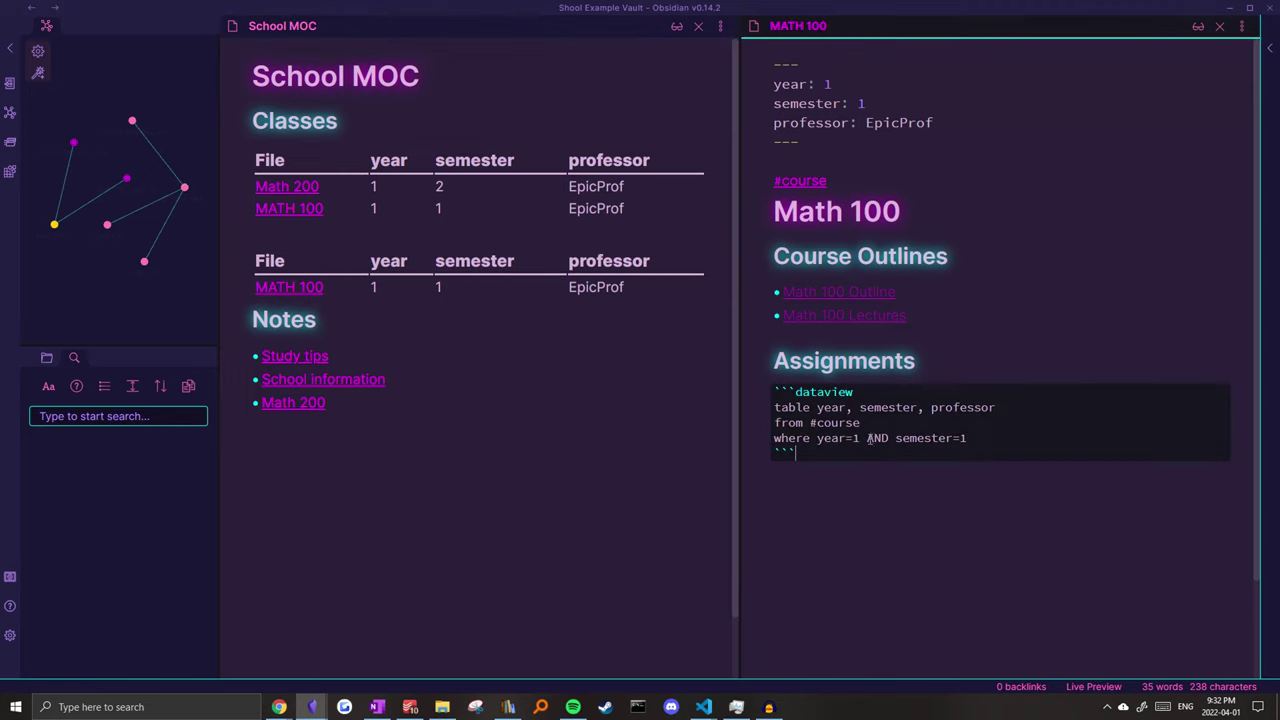
Change the pasted query to table deadline from #assignment, remove its where line, and render the table.
left_click_drag(994, 408, 826, 422)
type("deadline")
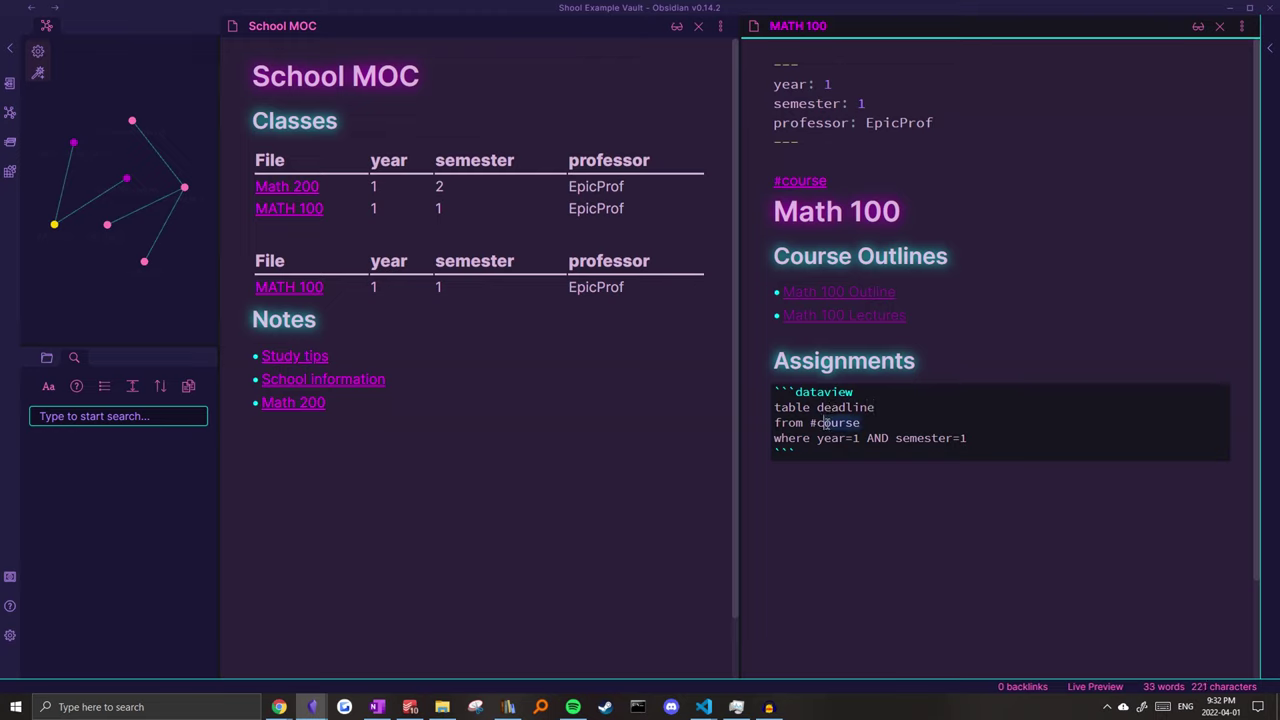
key("BackSpace")
type("assignment")
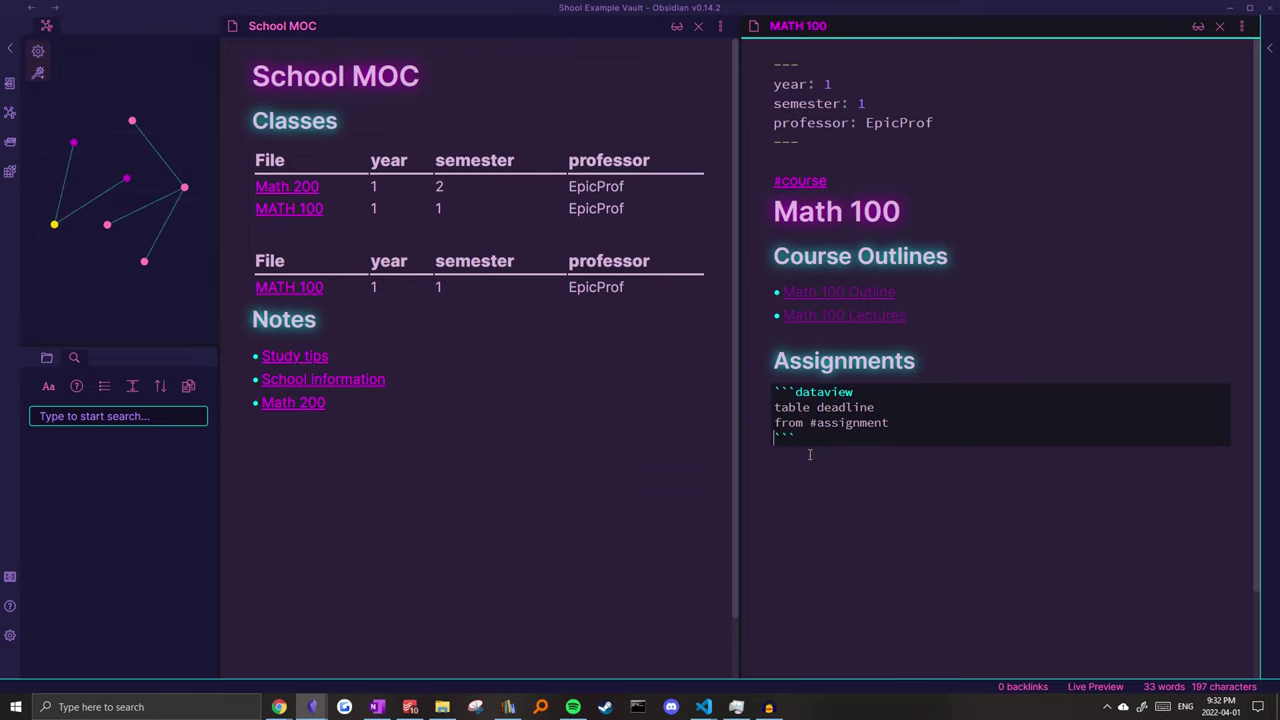
left_click(480, 437)
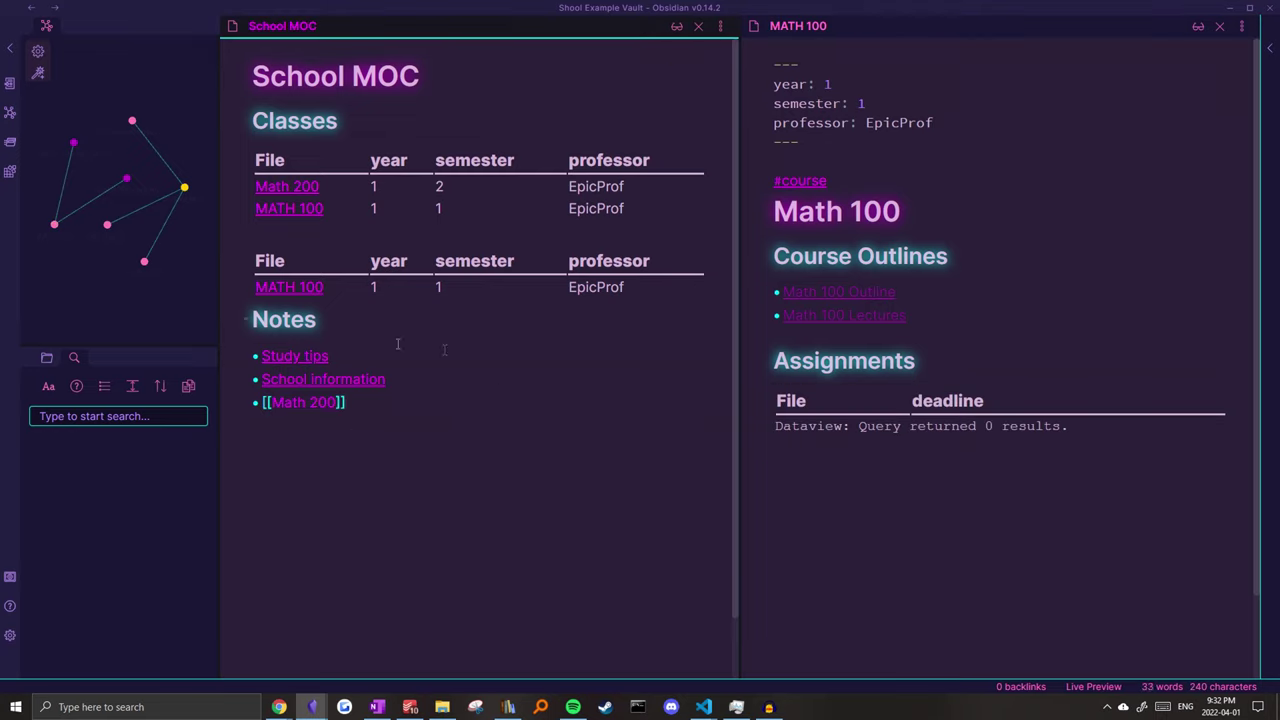
key("Return")
type("[[")
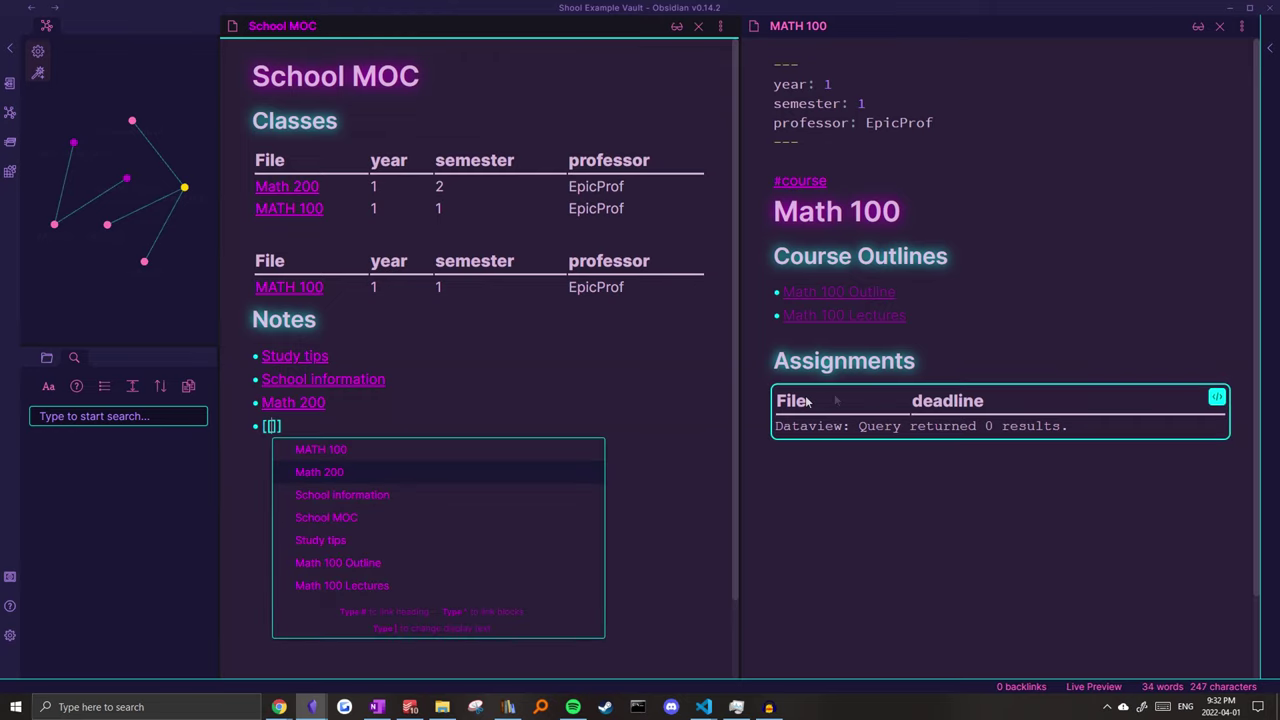
key("BackSpace")
key("BackSpace")
key("BackSpace")
key("BackSpace")
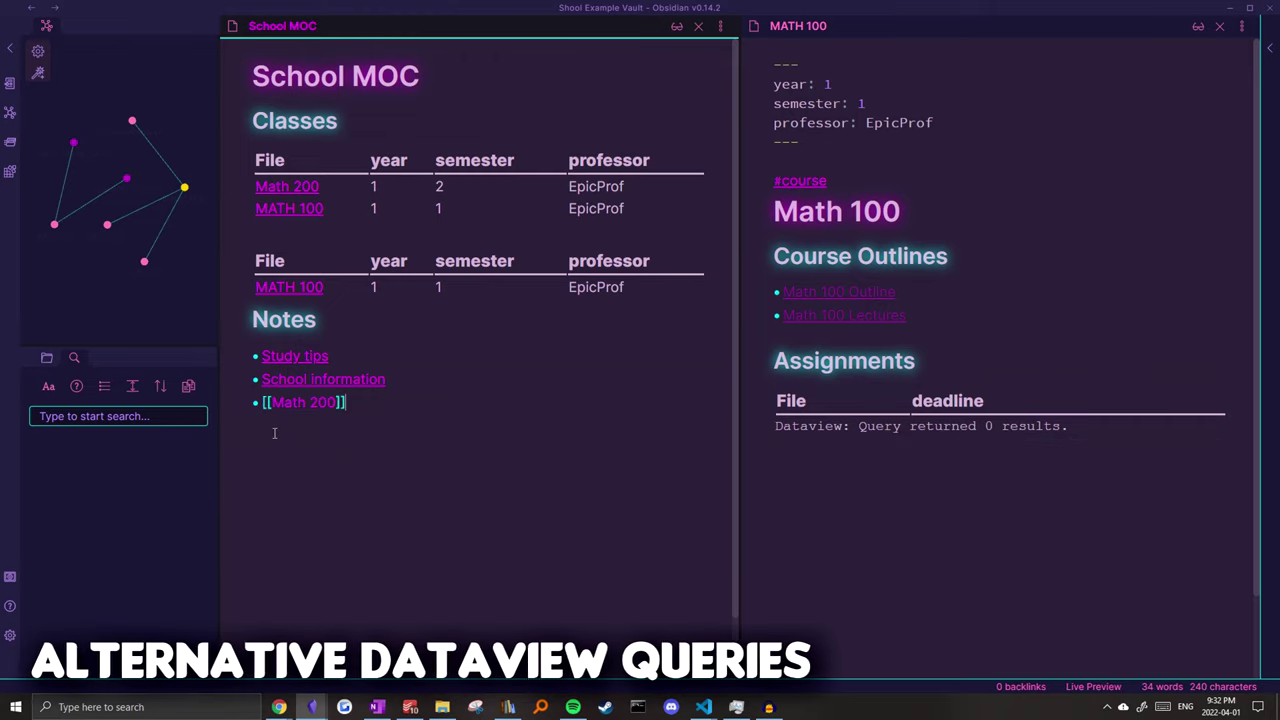
Create a new folder named "Assignments" in the vault's file list.
left_click(46, 357)
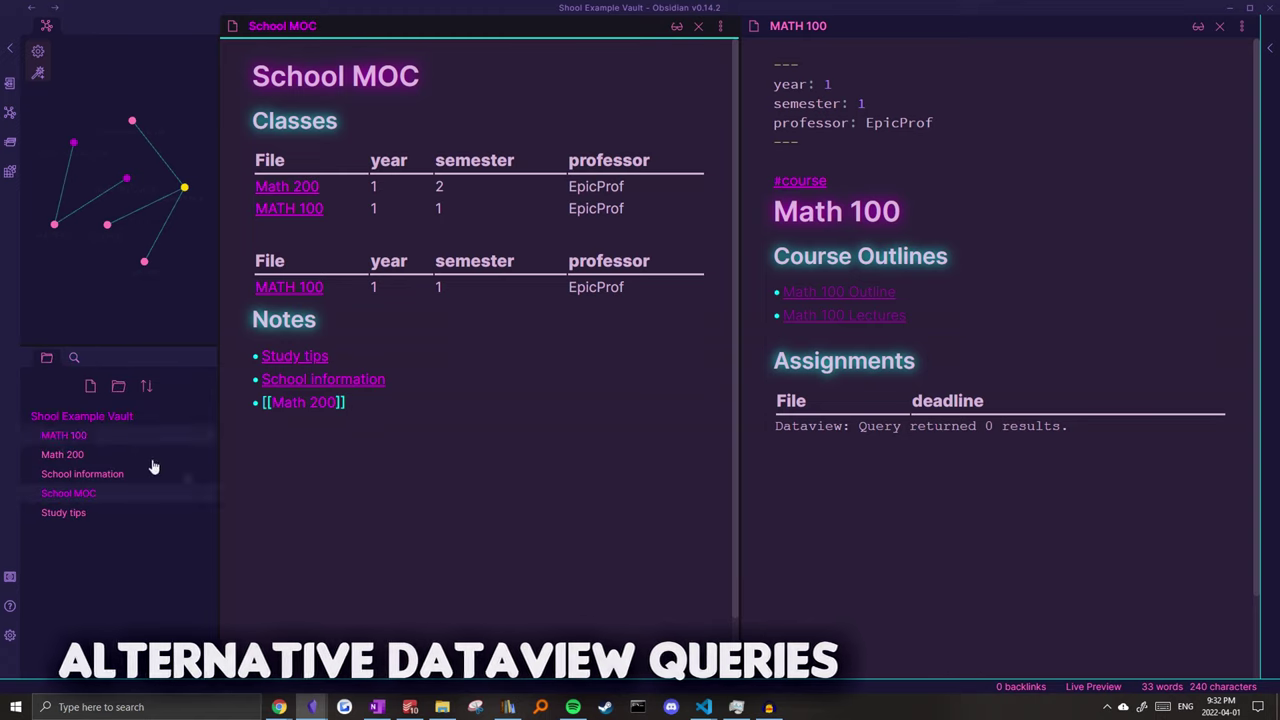
left_click(118, 386)
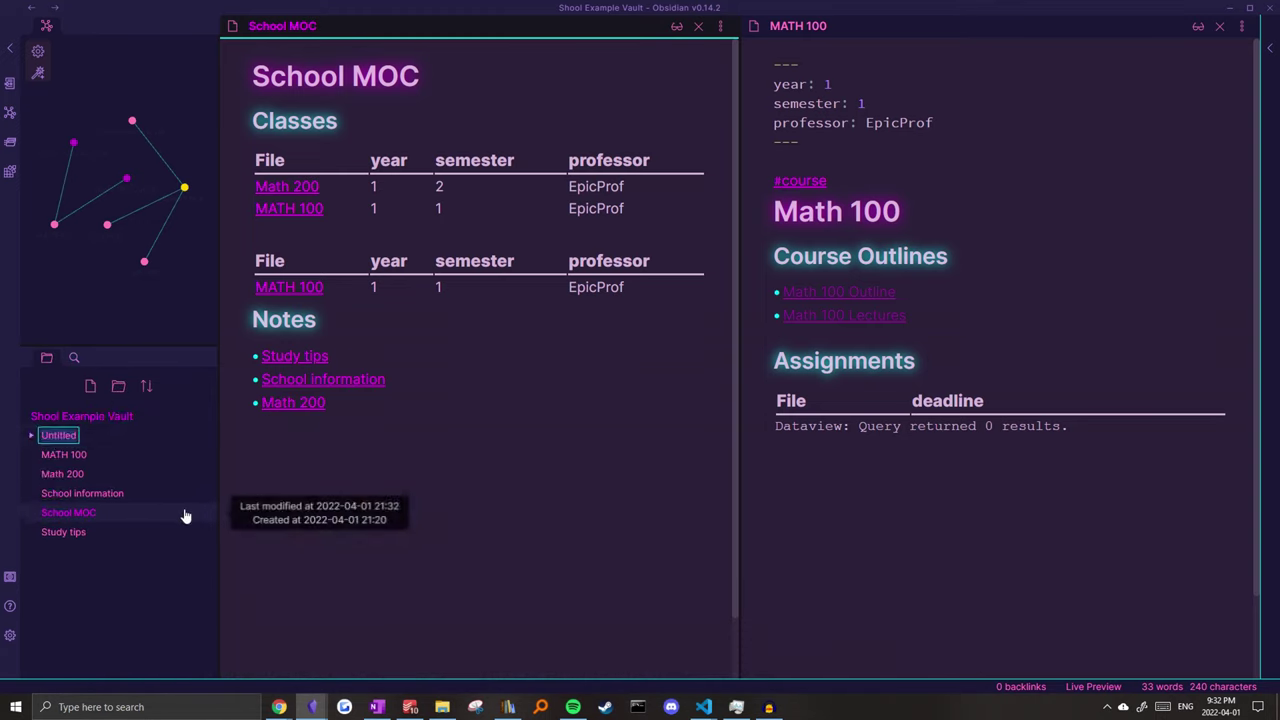
type("Assignments")
left_click(956, 553)
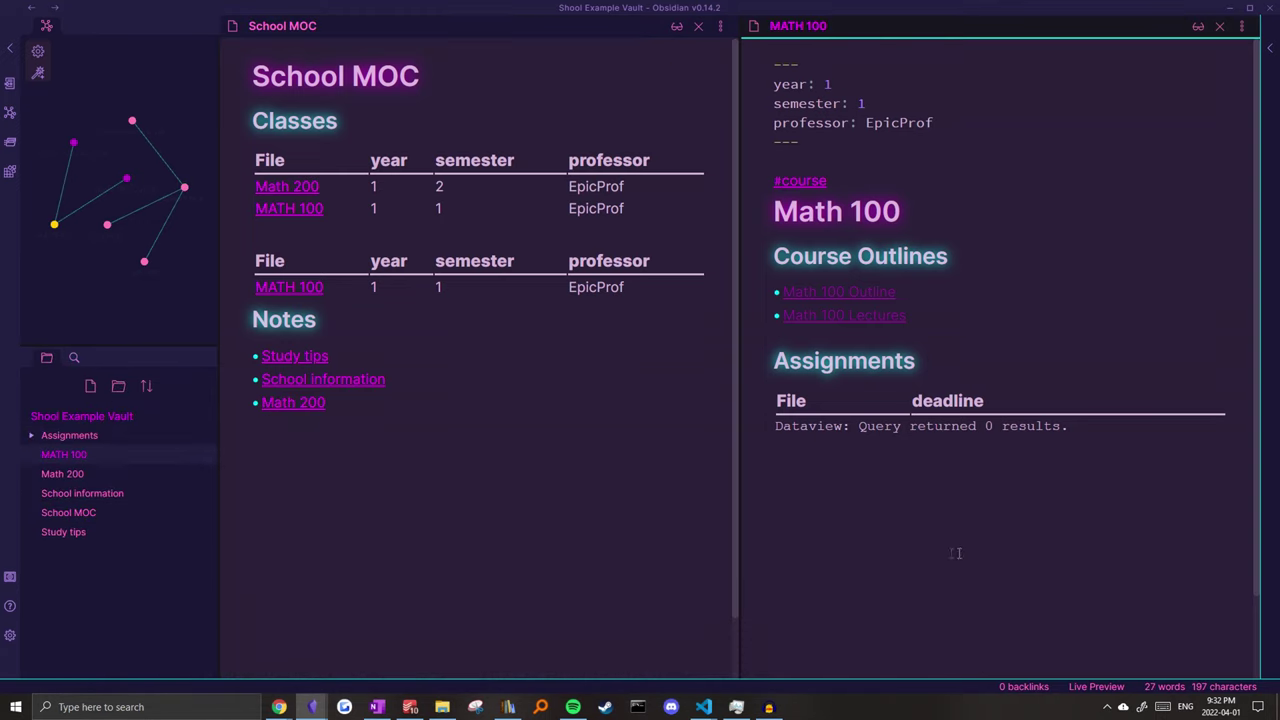
Replace #assignment in the MATH 100 query's from line with the quoted folder name "Assignments".
left_click(862, 460)
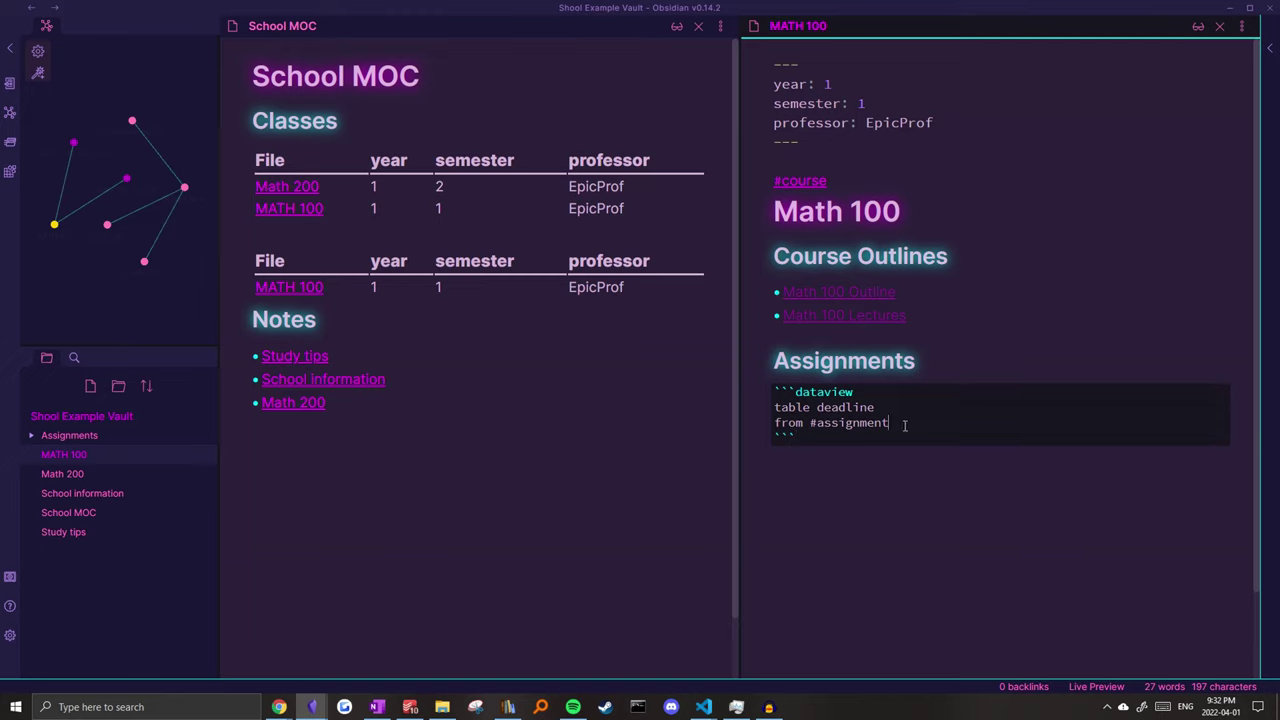
left_click_drag(904, 425, 810, 425)
key("BackSpace")
type("\"")
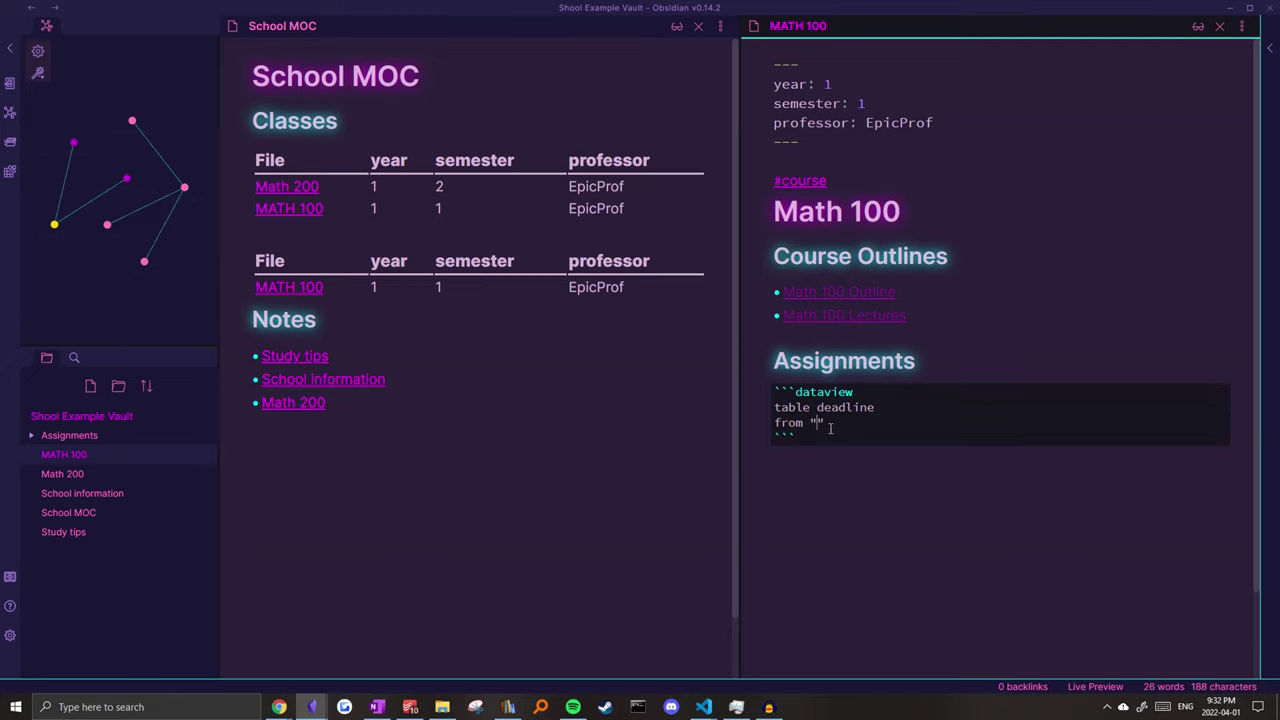
type("Assignmen")
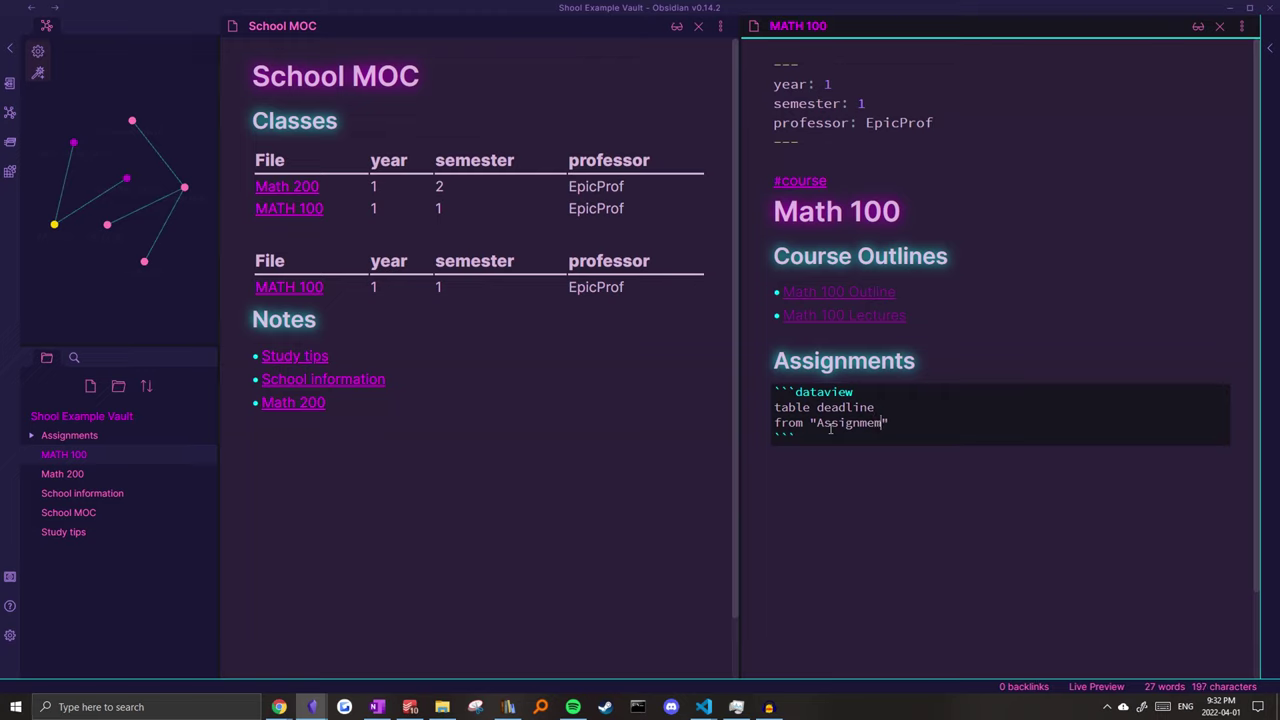
type("ts")
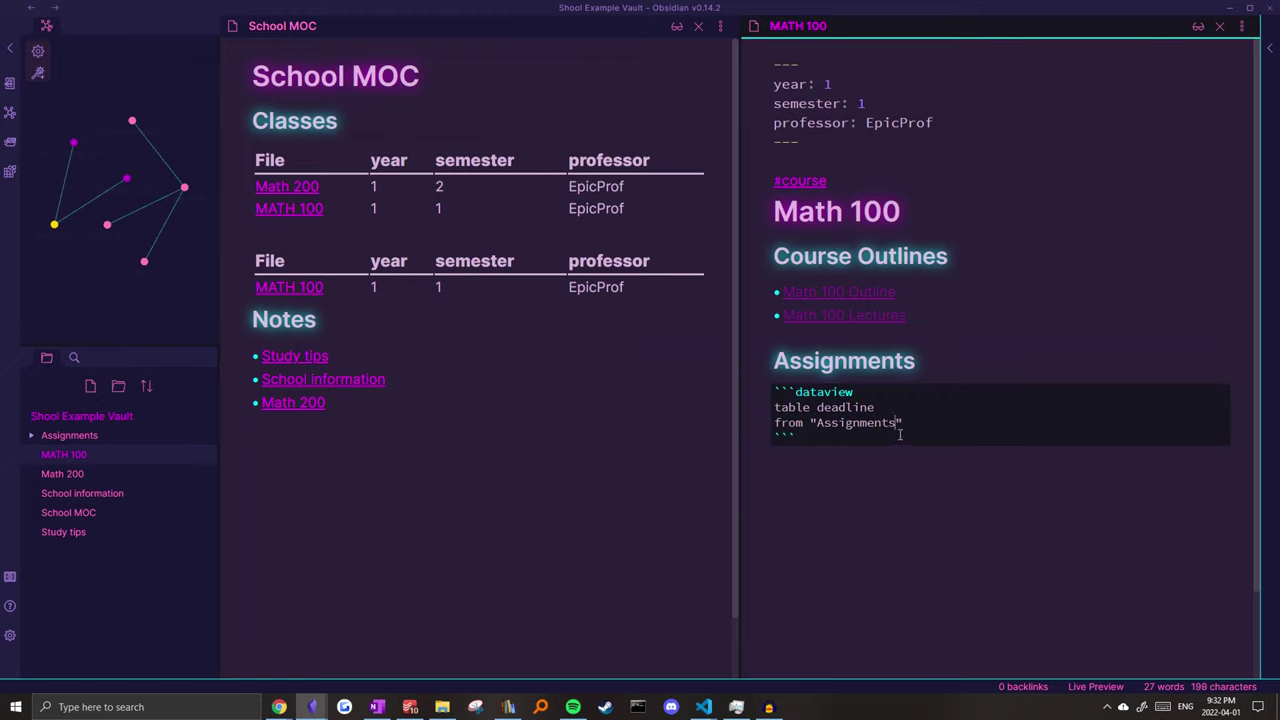
Add an internal link to "Math assignment" as a new bullet below Math 200 in School MOC's Notes list.
left_click(333, 486)
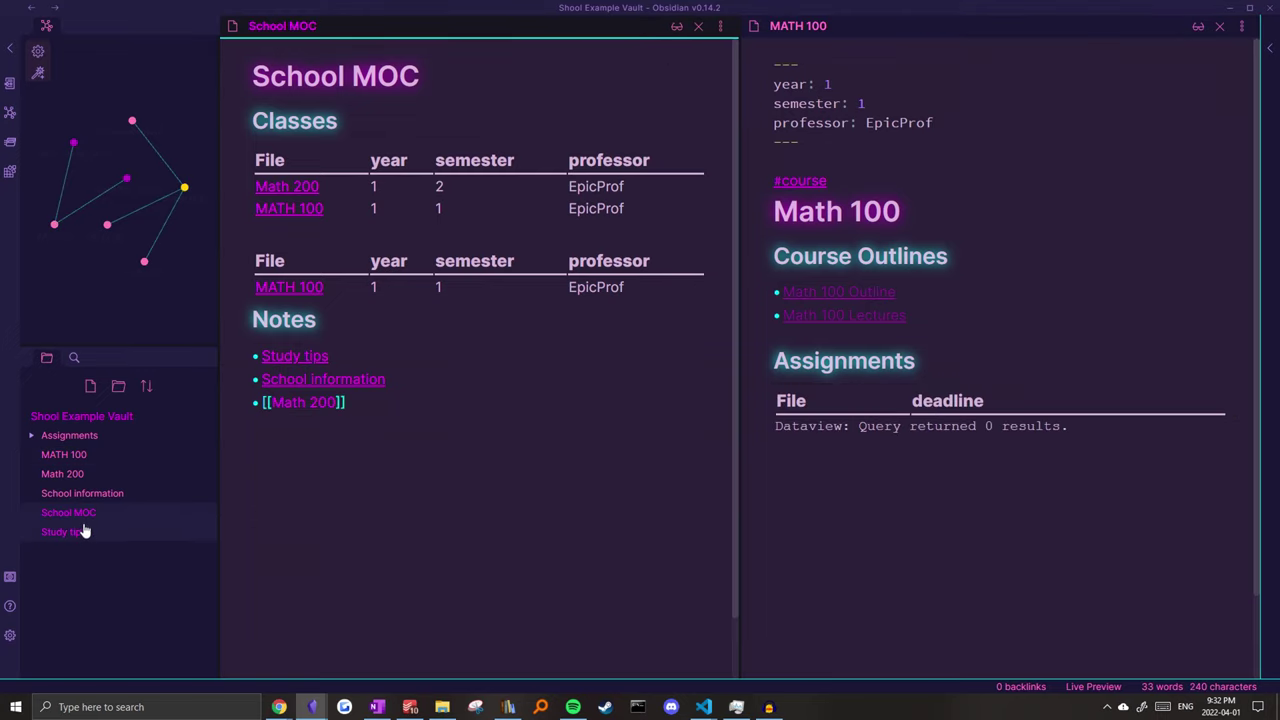
key("Return")
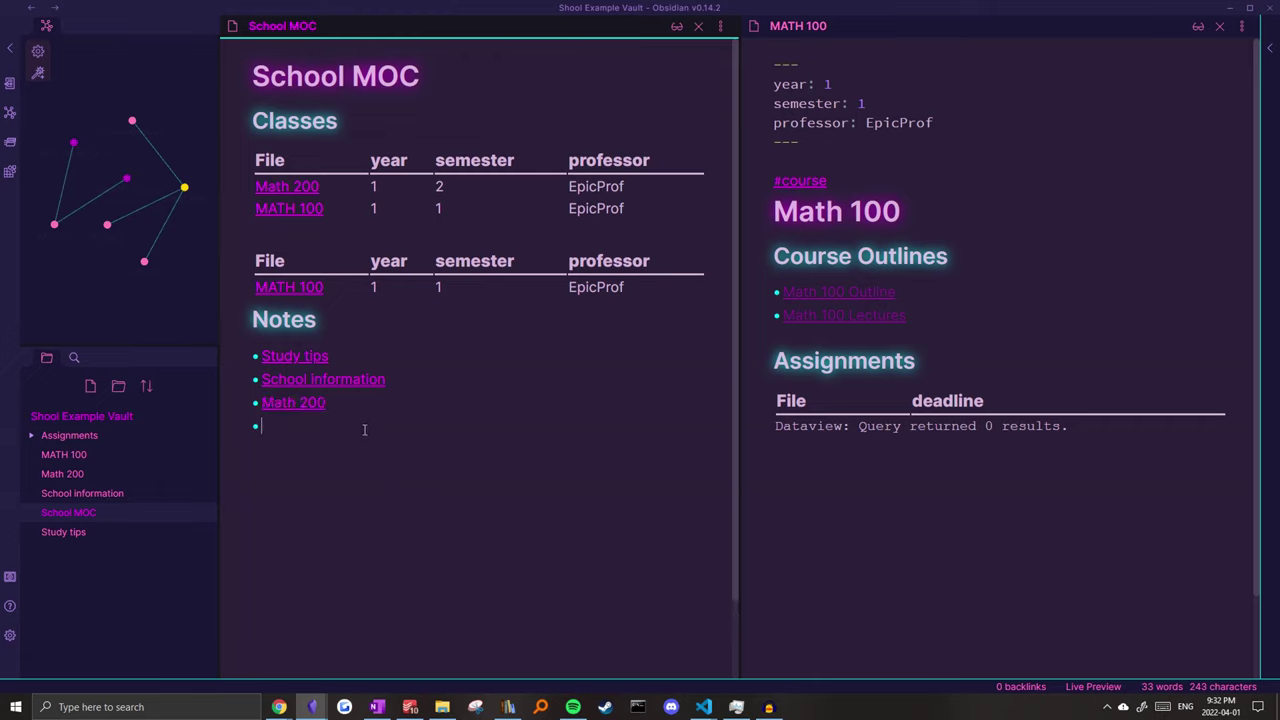
type("[[Math assignment")
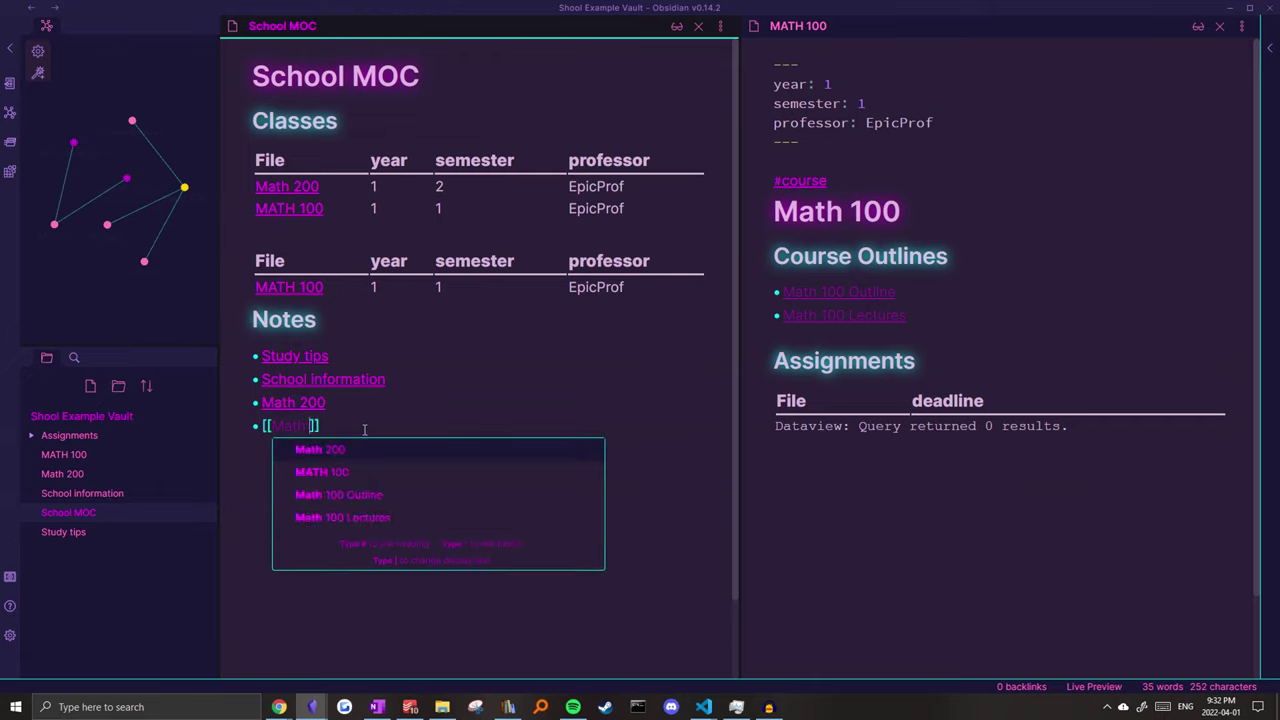
key("Escape")
key("Up")
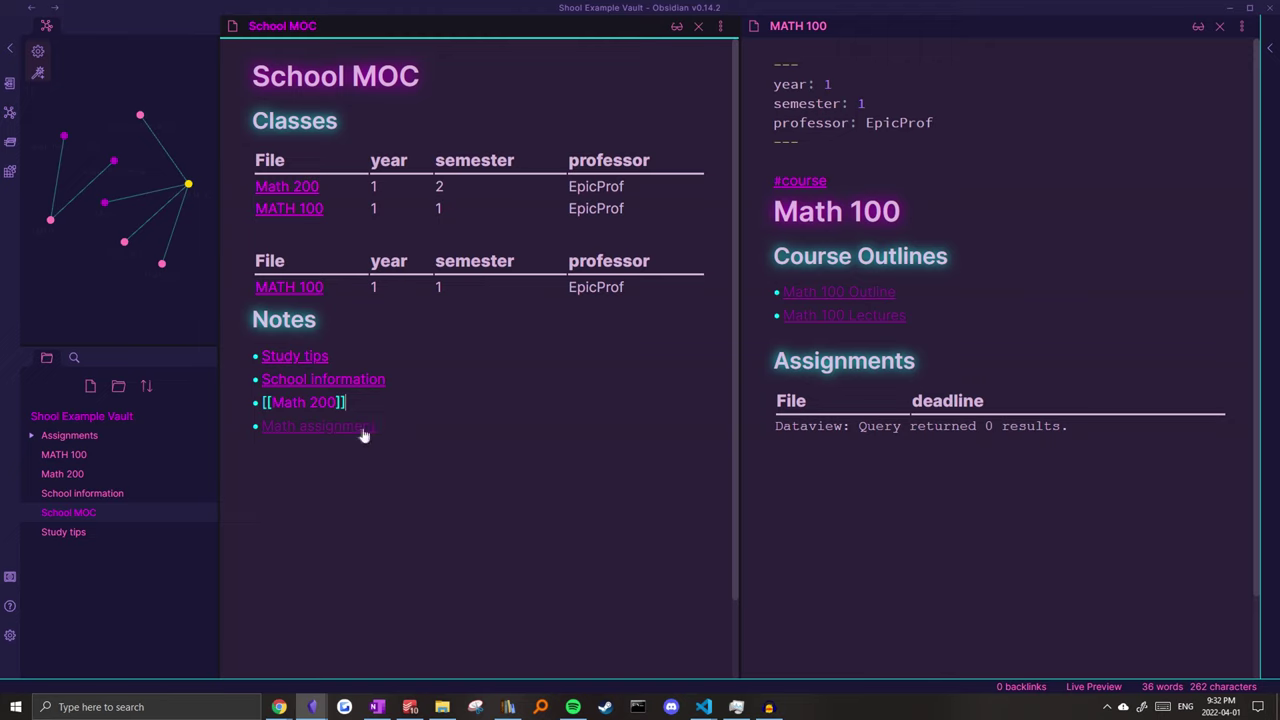
Create the Math assignment note from its link, and move it into the Assignments folder.
left_click(366, 434)
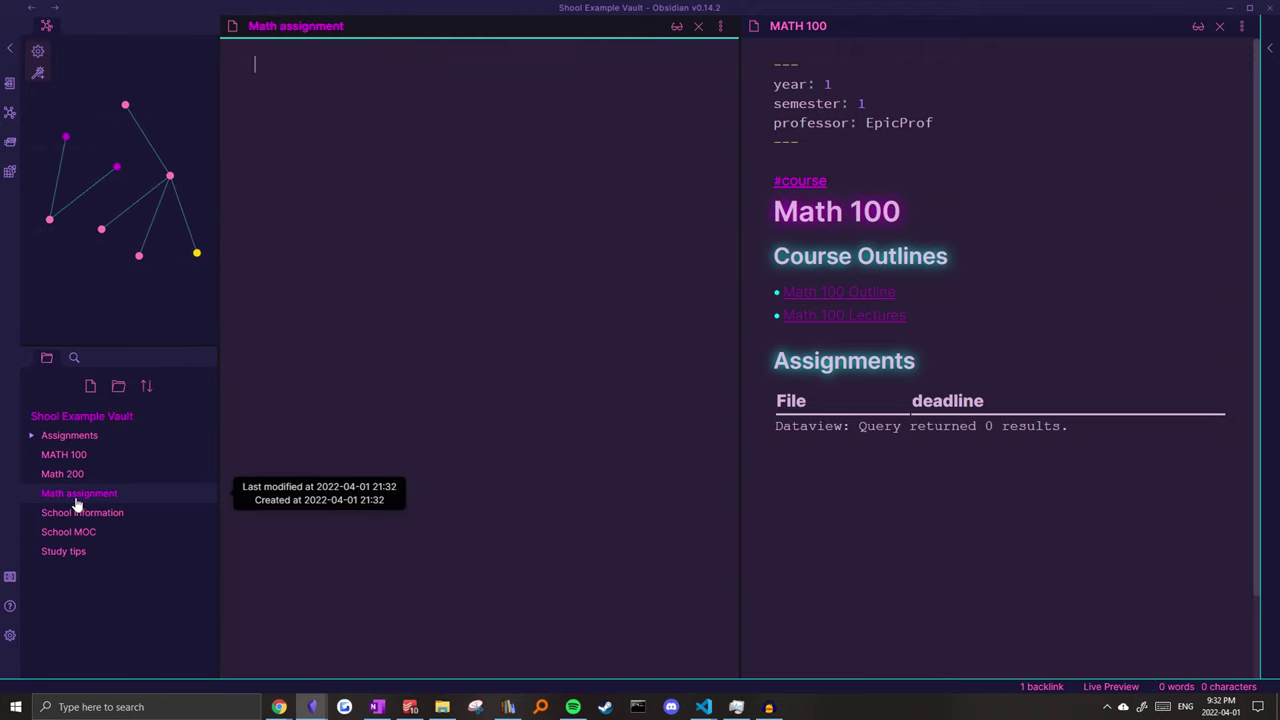
left_click_drag(79, 493, 60, 436)
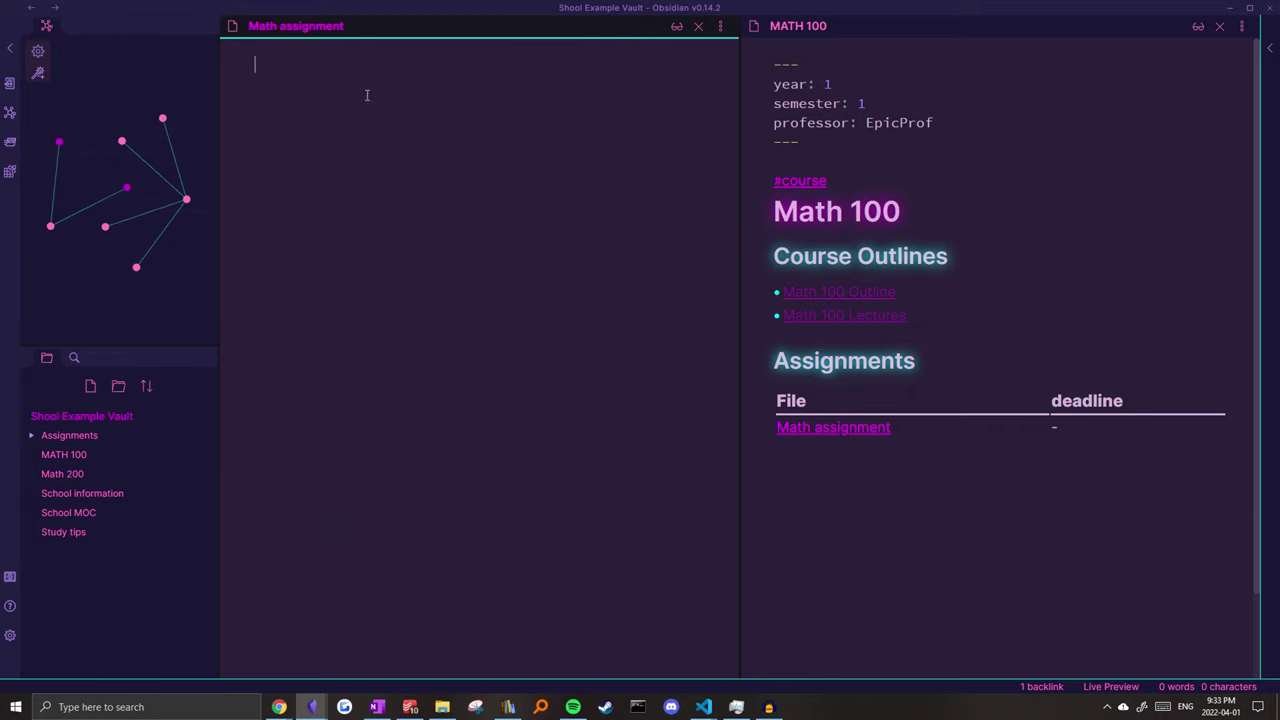
Add a front matter block to the Math assignment note containing "deadline: today lol".
key("Return")
type("deadline: today")
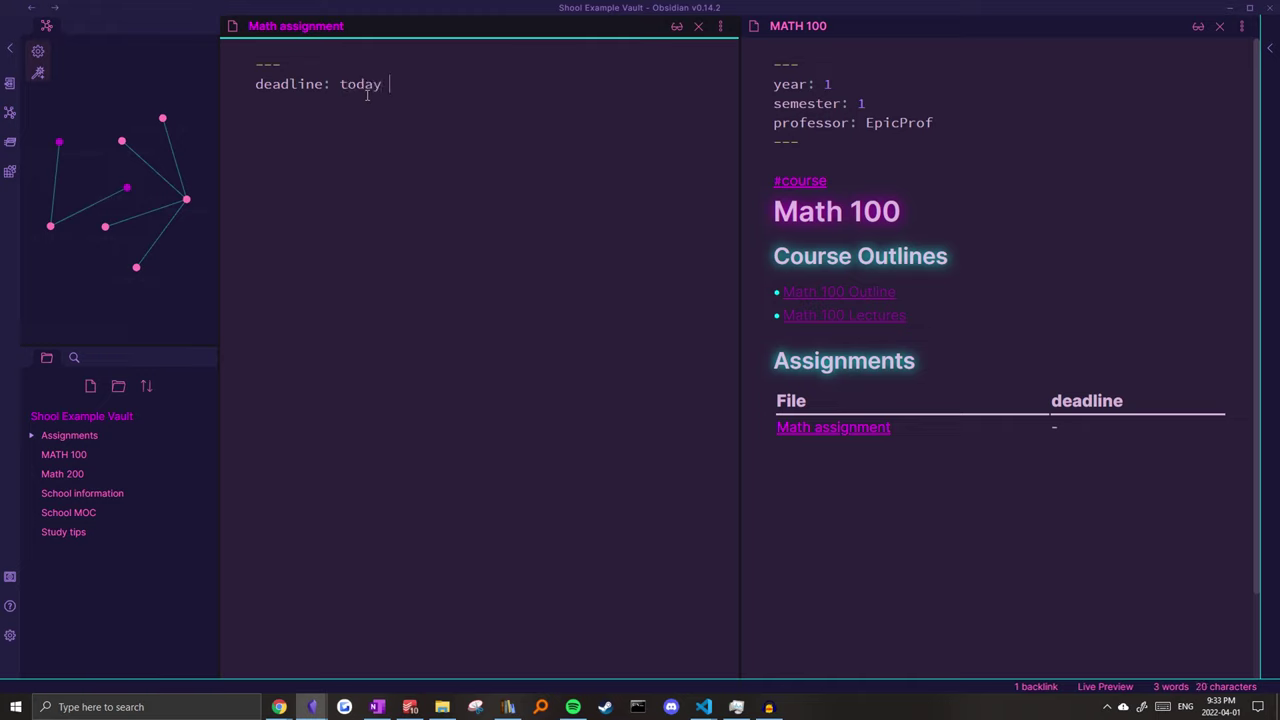
left_click_drag(414, 85, 340, 88)
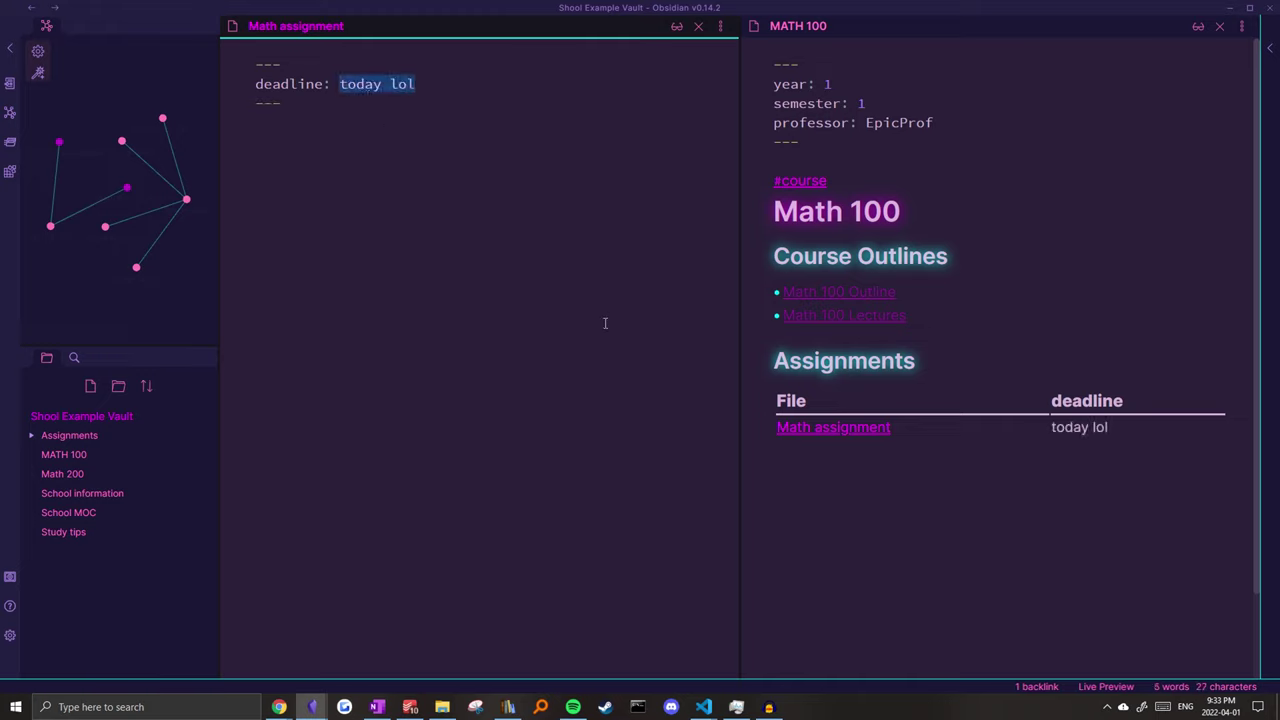
key("Down")
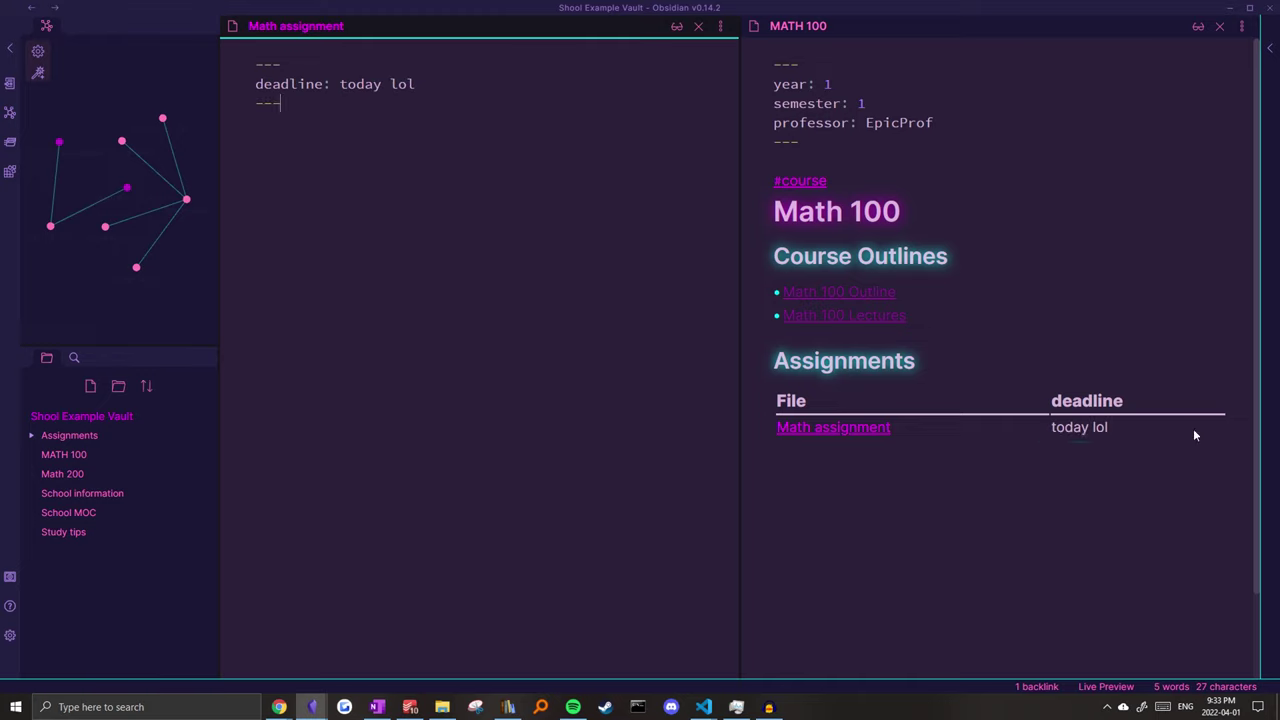
Insert an internal link to School MOC on a new line between the #course tag and the Math 100 heading.
left_click(925, 386)
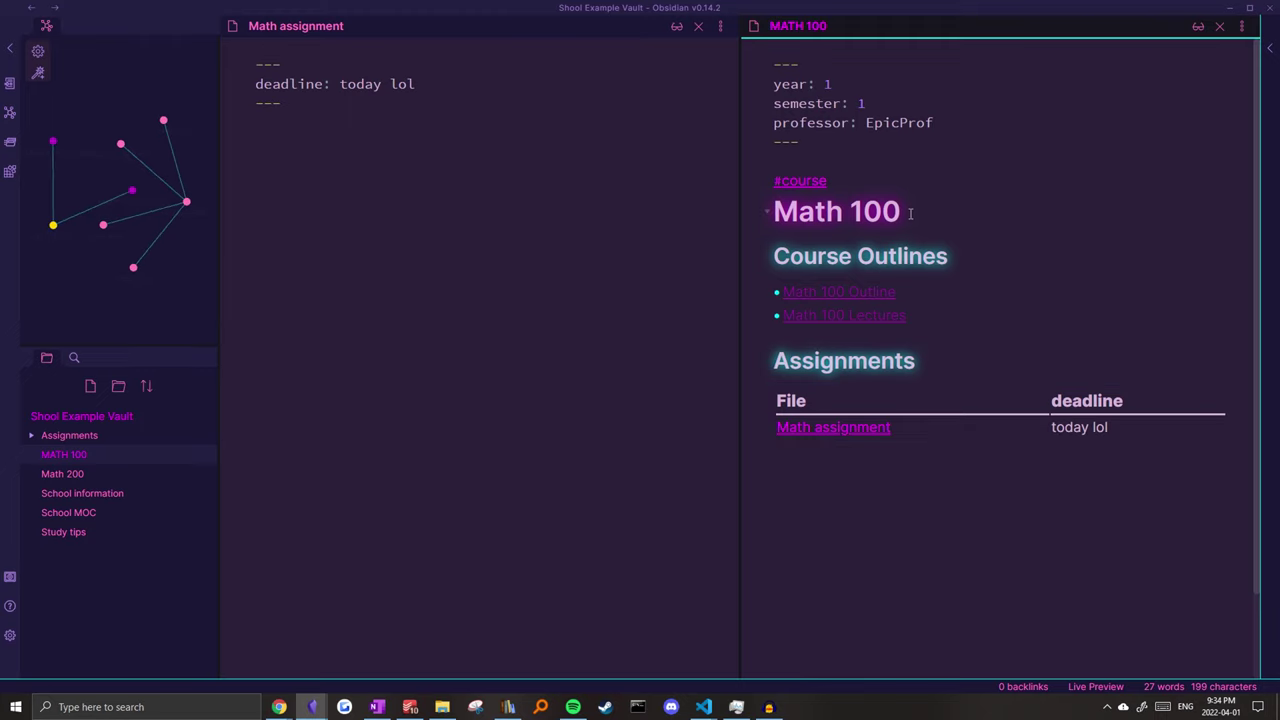
key("Return")
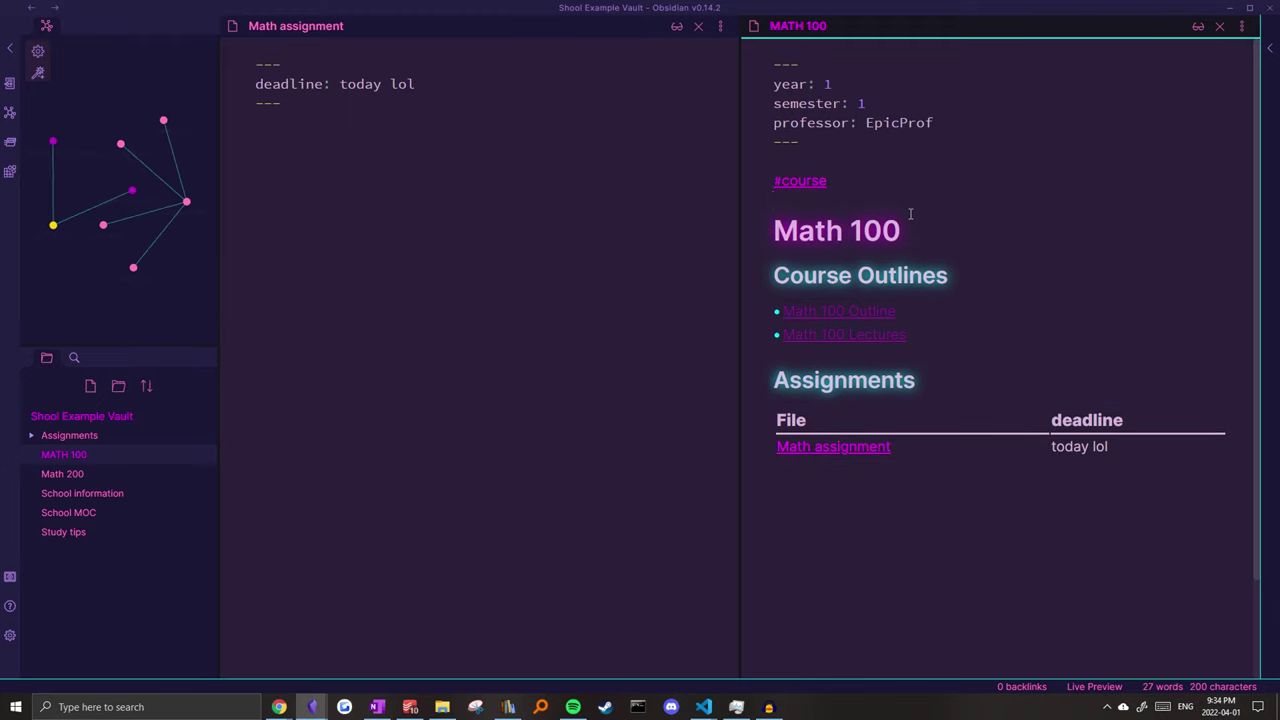
type("[[School MOC")
left_click(873, 224)
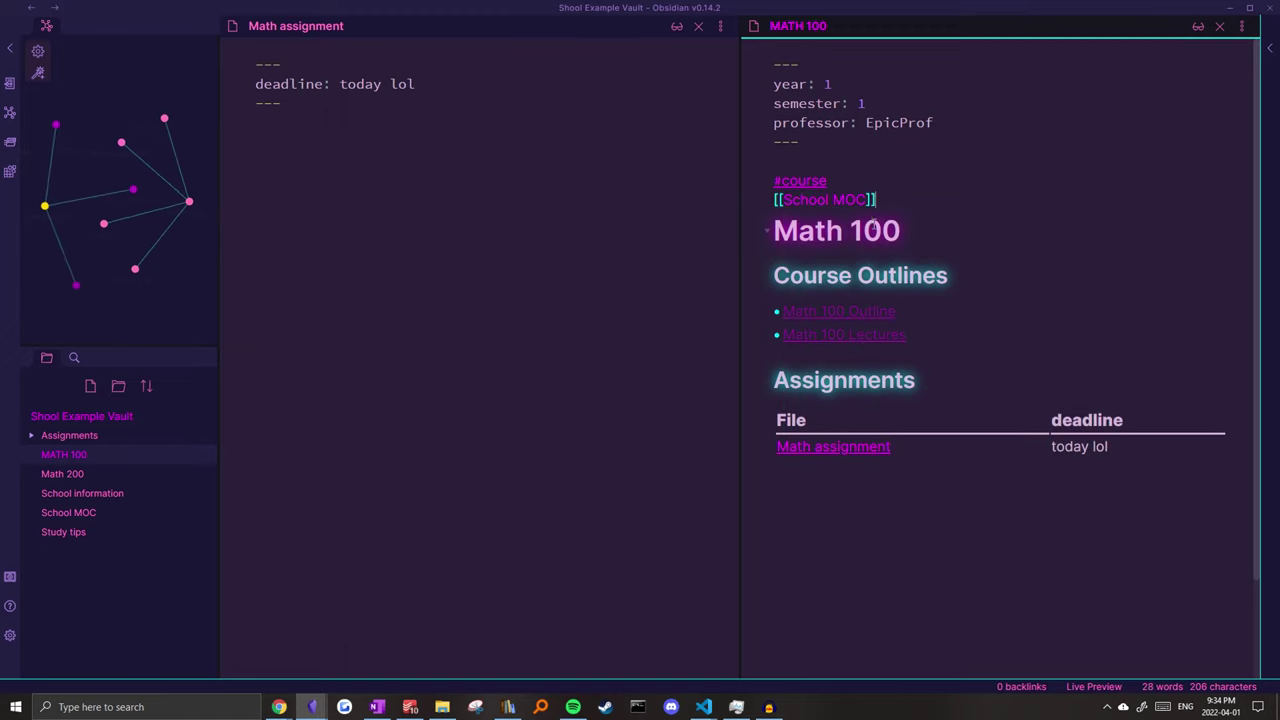
left_click(877, 179)
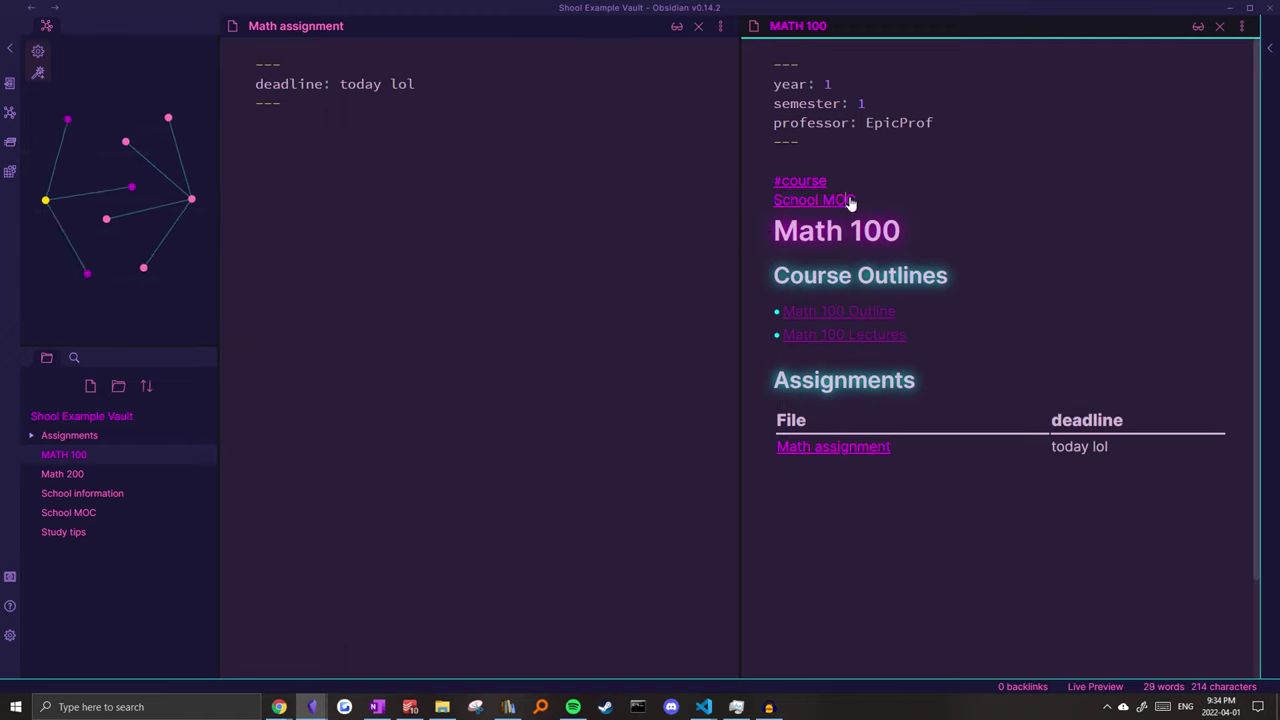
Remove the #course tag from the body of MATH 100 and add "tags: course" below professor in its front matter.
left_click(850, 202)
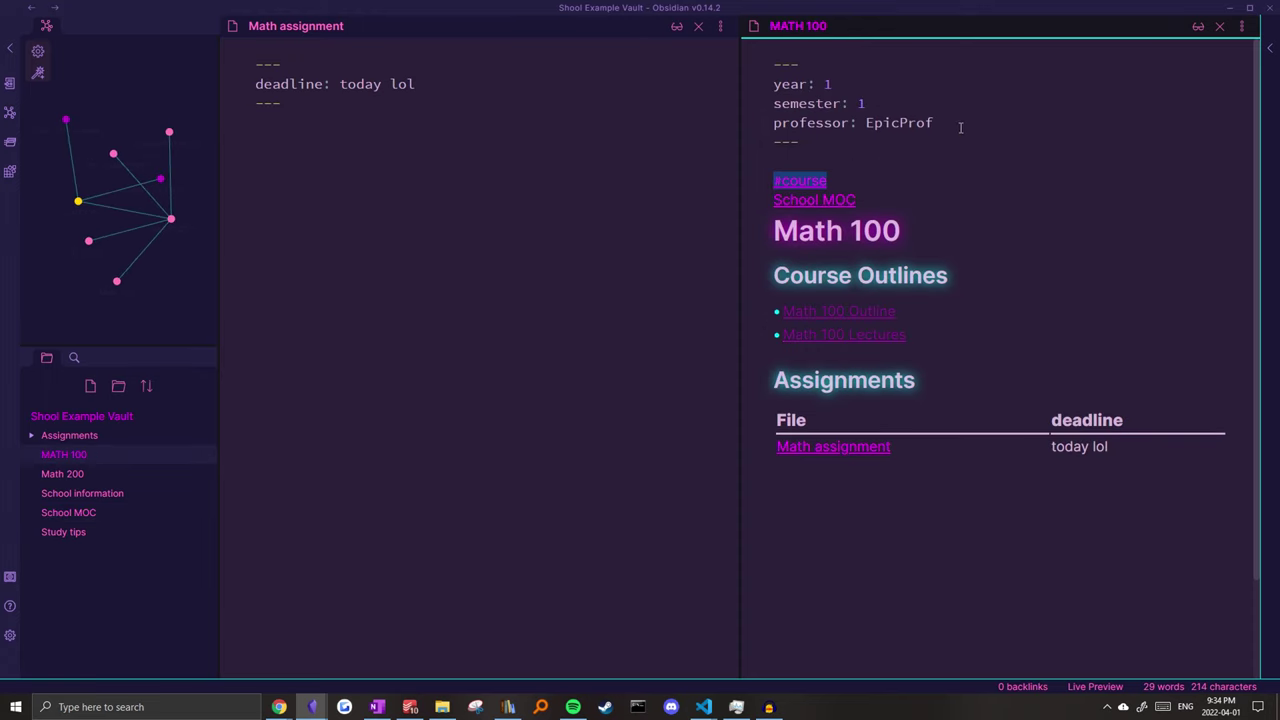
key("BackSpace")
left_click(966, 129)
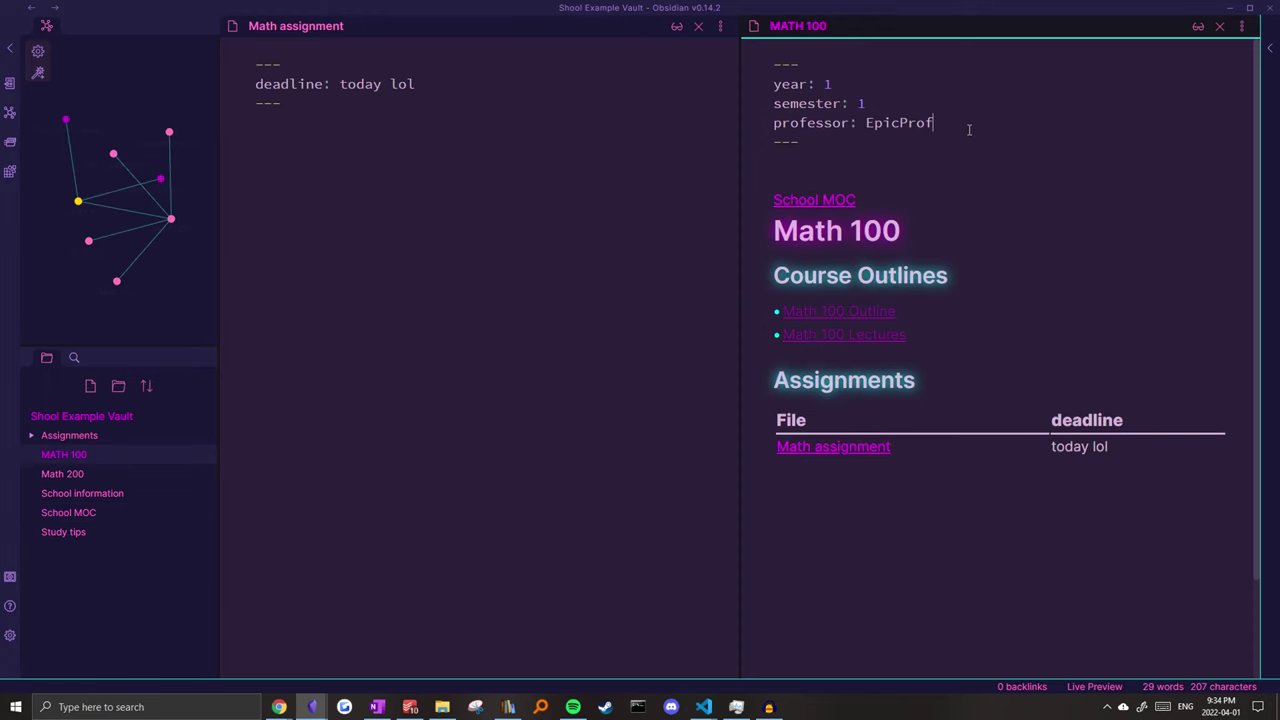
key("Return")
type("tags:")
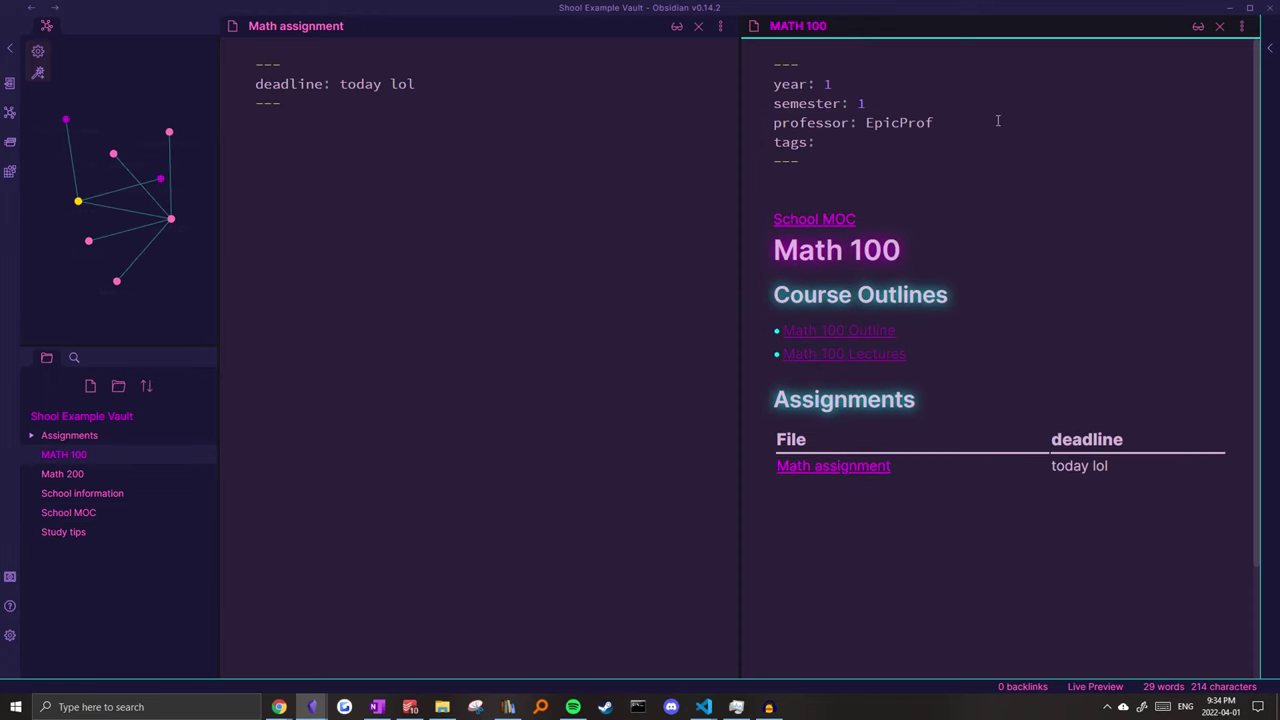
left_click_drag(829, 162, 740, 59)
left_click(829, 162)
left_click(838, 148)
type("course")
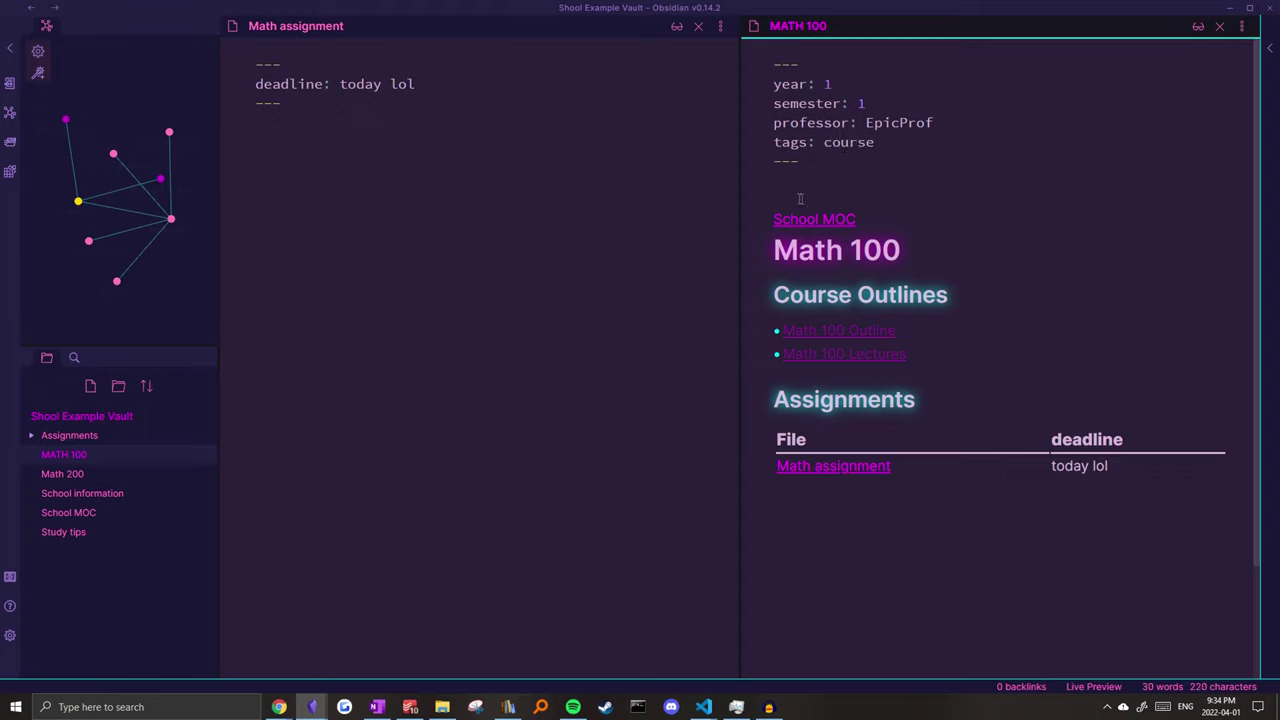
Open the School MOC note in the pane that holds Math assignment, keeping MATH 100 beside it.
left_click(613, 199)
key("ctrl+o")
type("schoo")
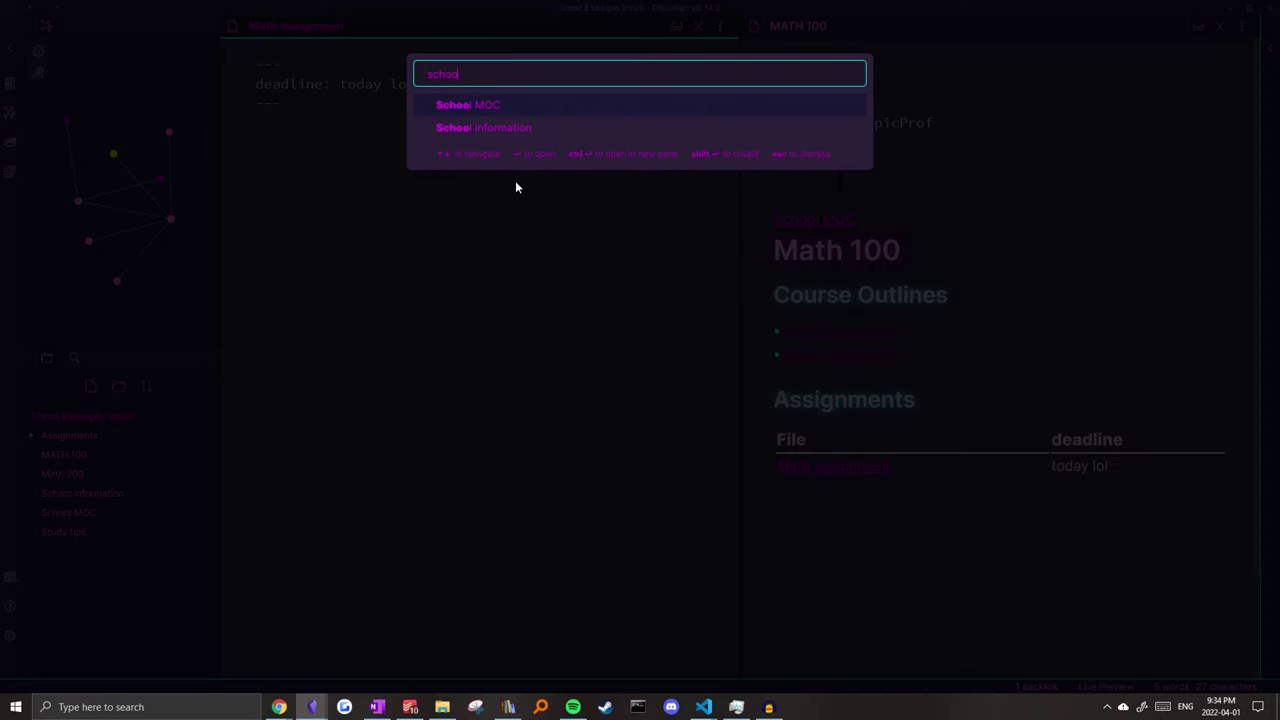
left_click(514, 112)
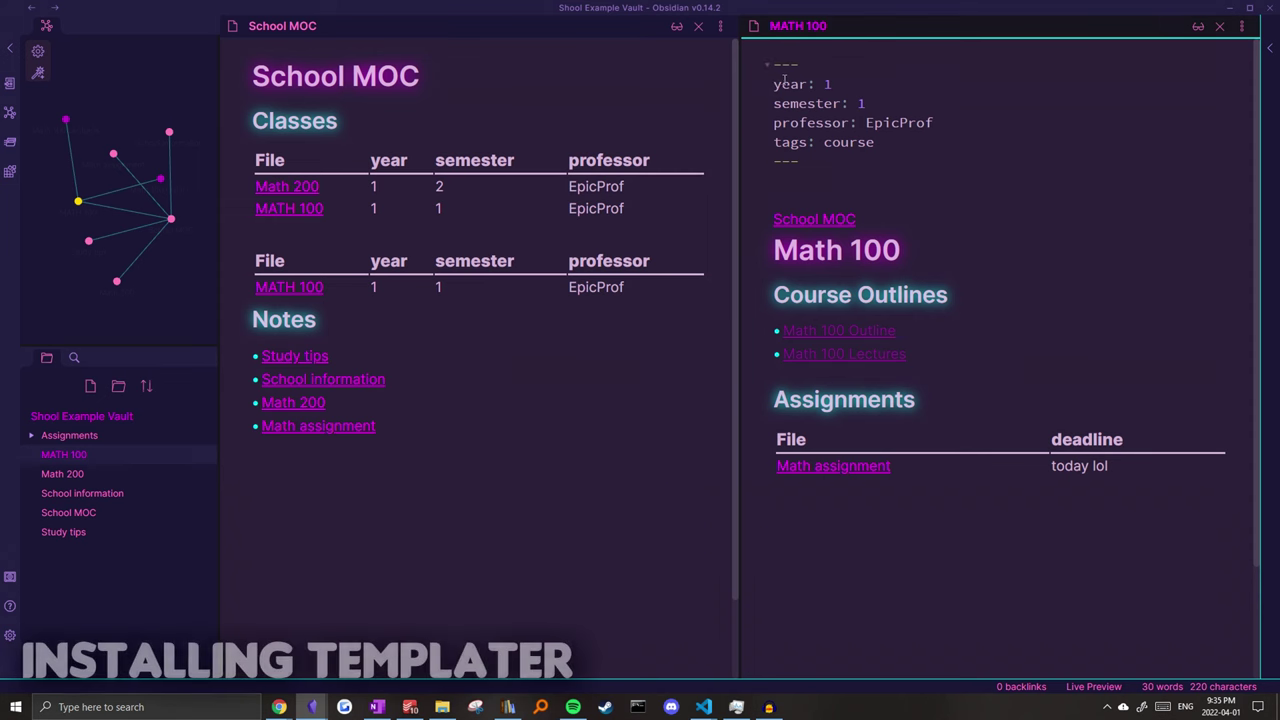
left_click_drag(768, 62, 1080, 500)
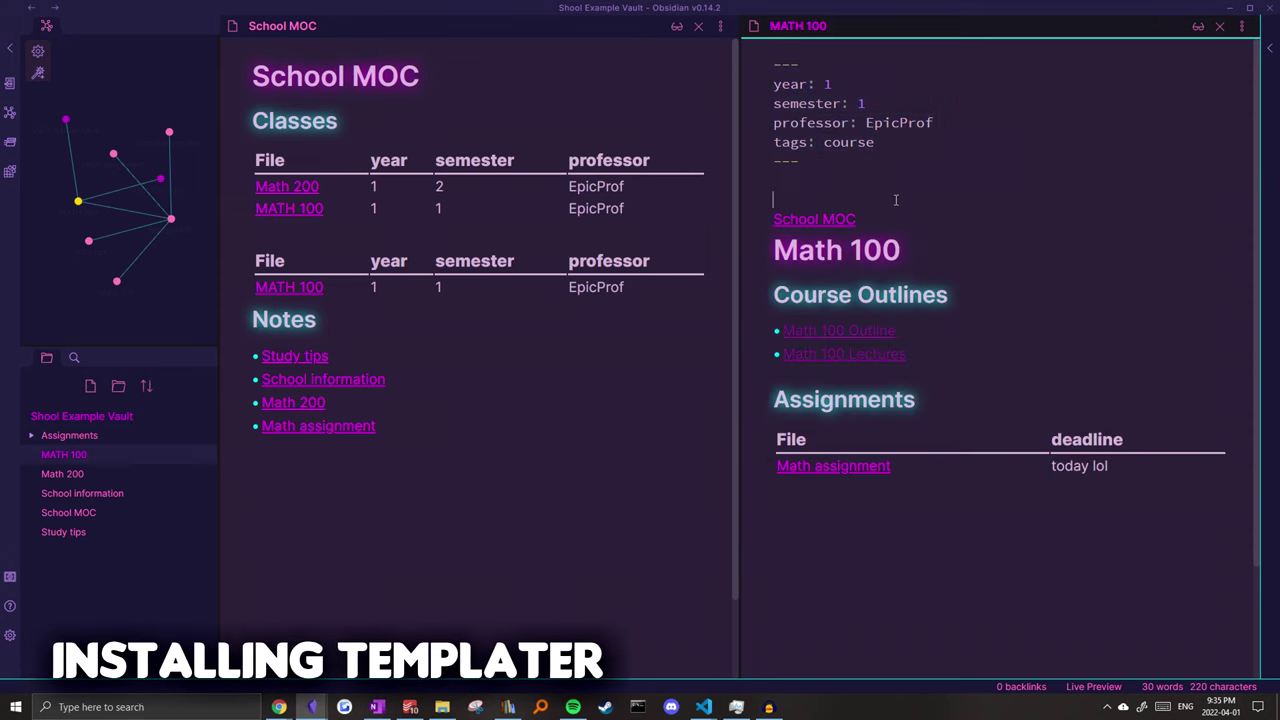
left_click(843, 183)
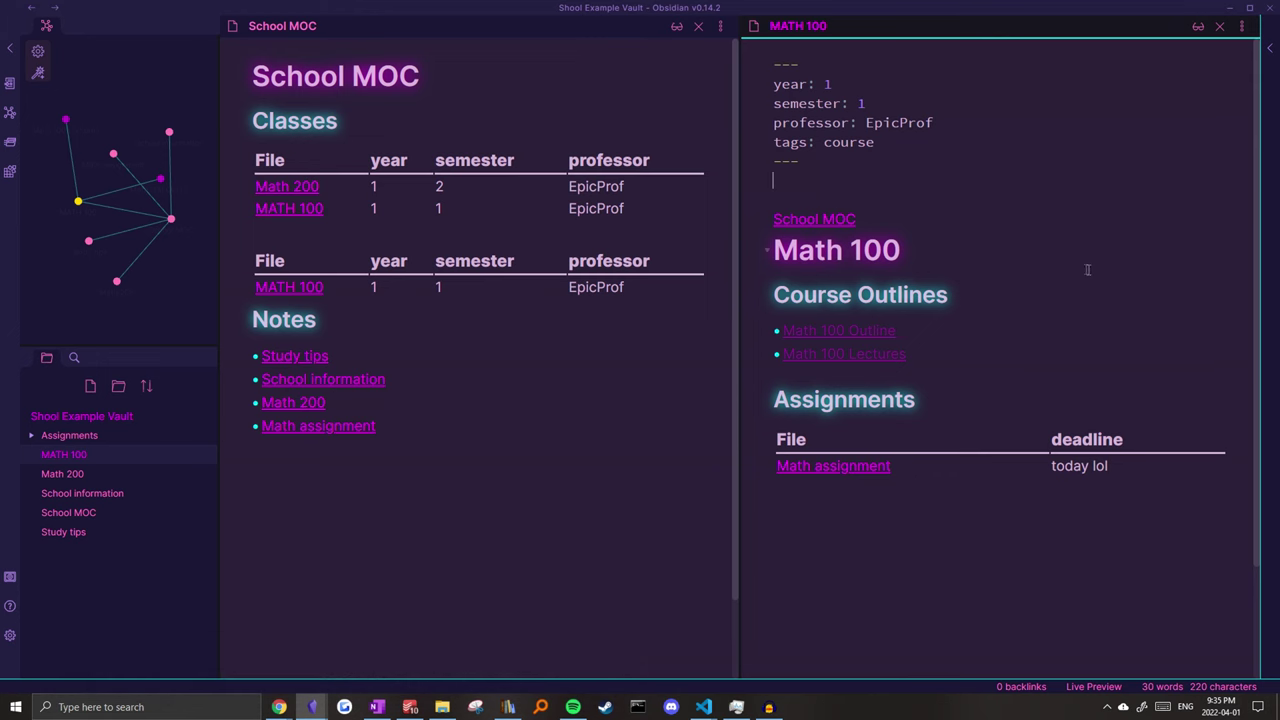
Search the community plugins for "templater", install the Templater plugin, and return to the notes.
left_click(9, 635)
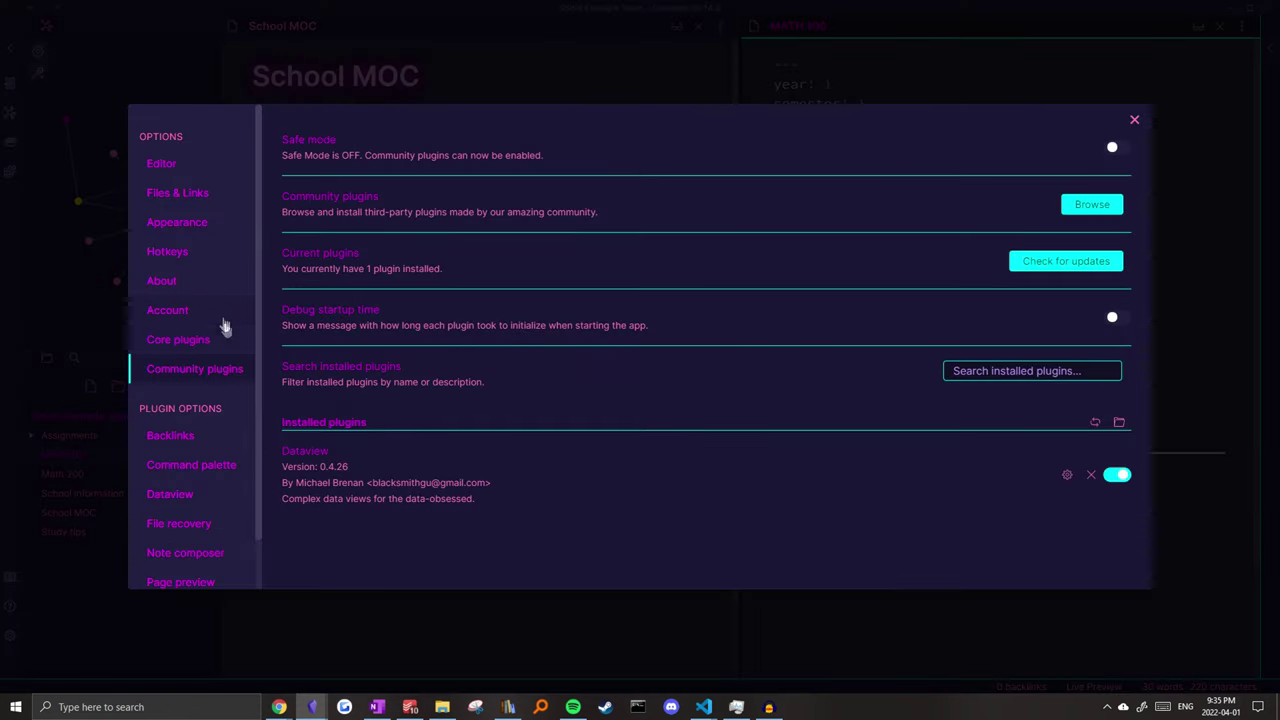
left_click(1092, 204)
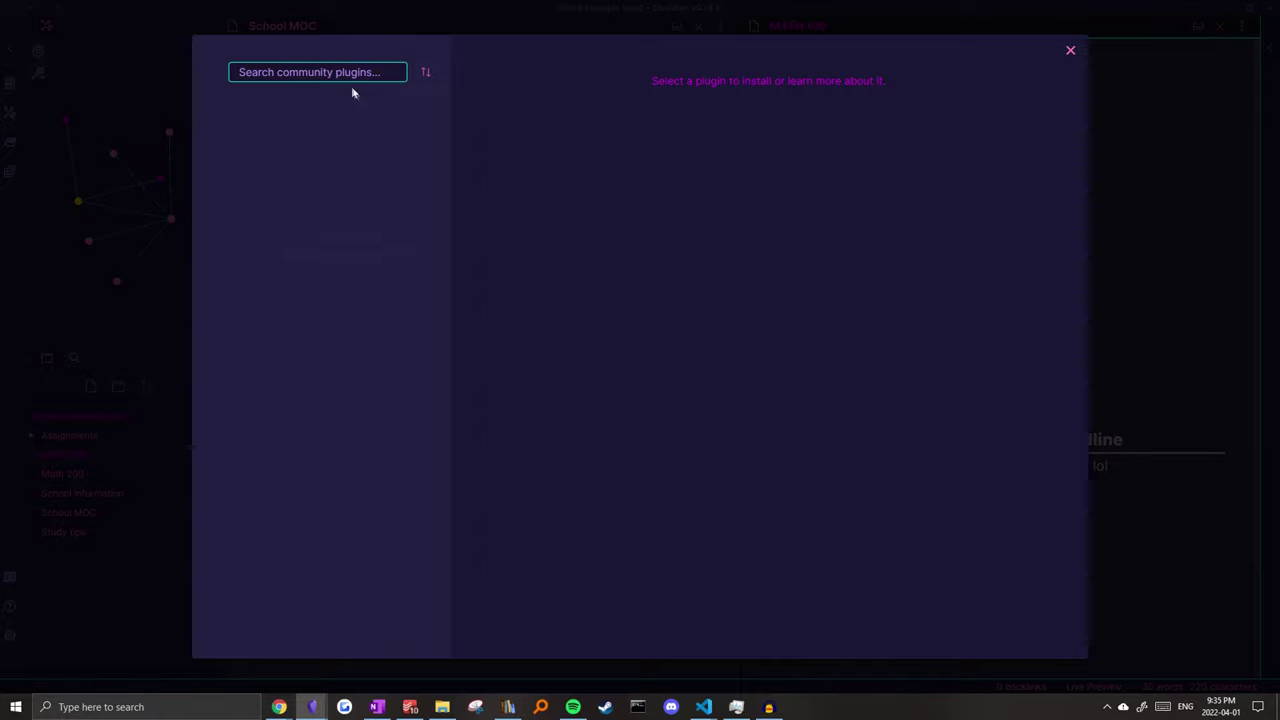
type("templater")
left_click(358, 171)
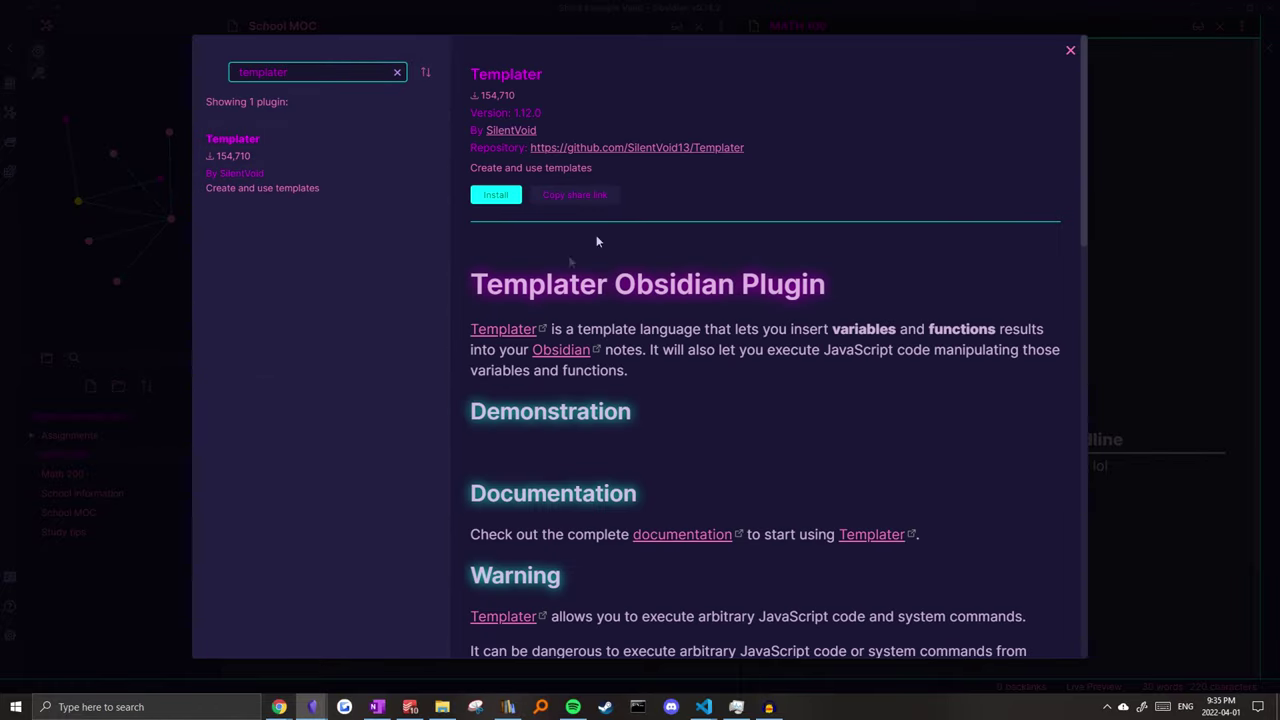
left_click(497, 195)
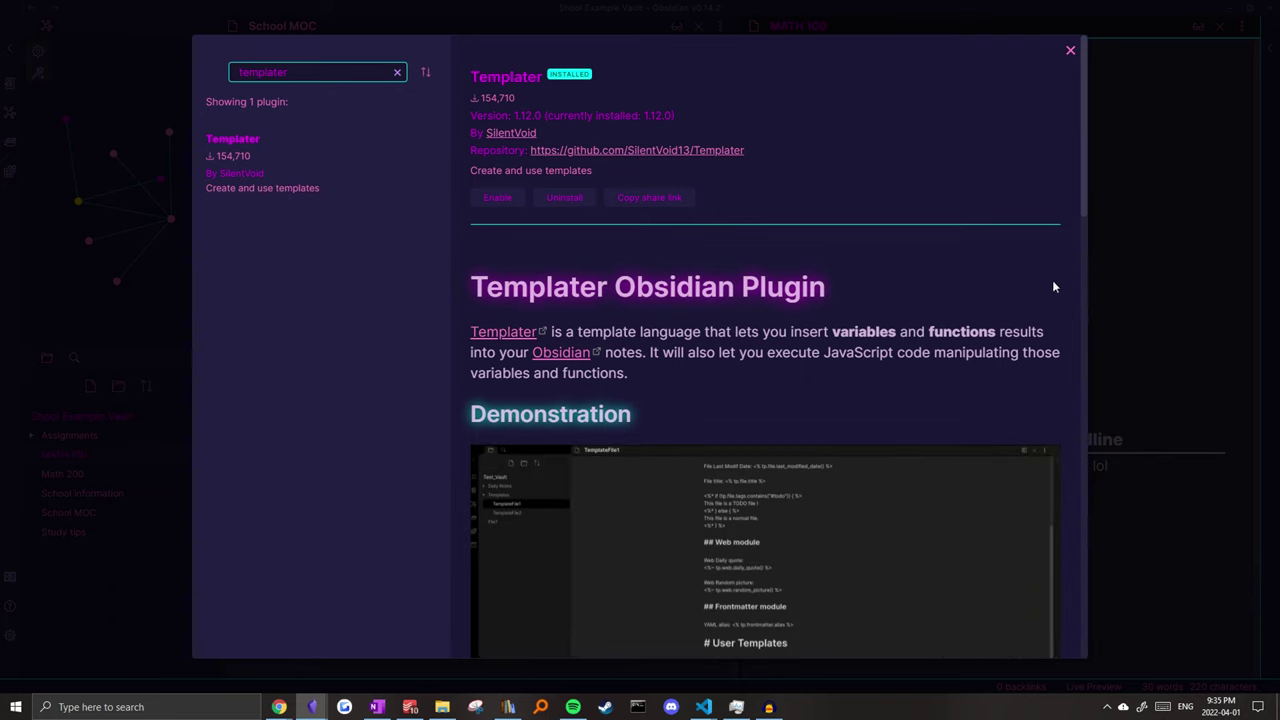
scroll(1045, 295, "down", 8)
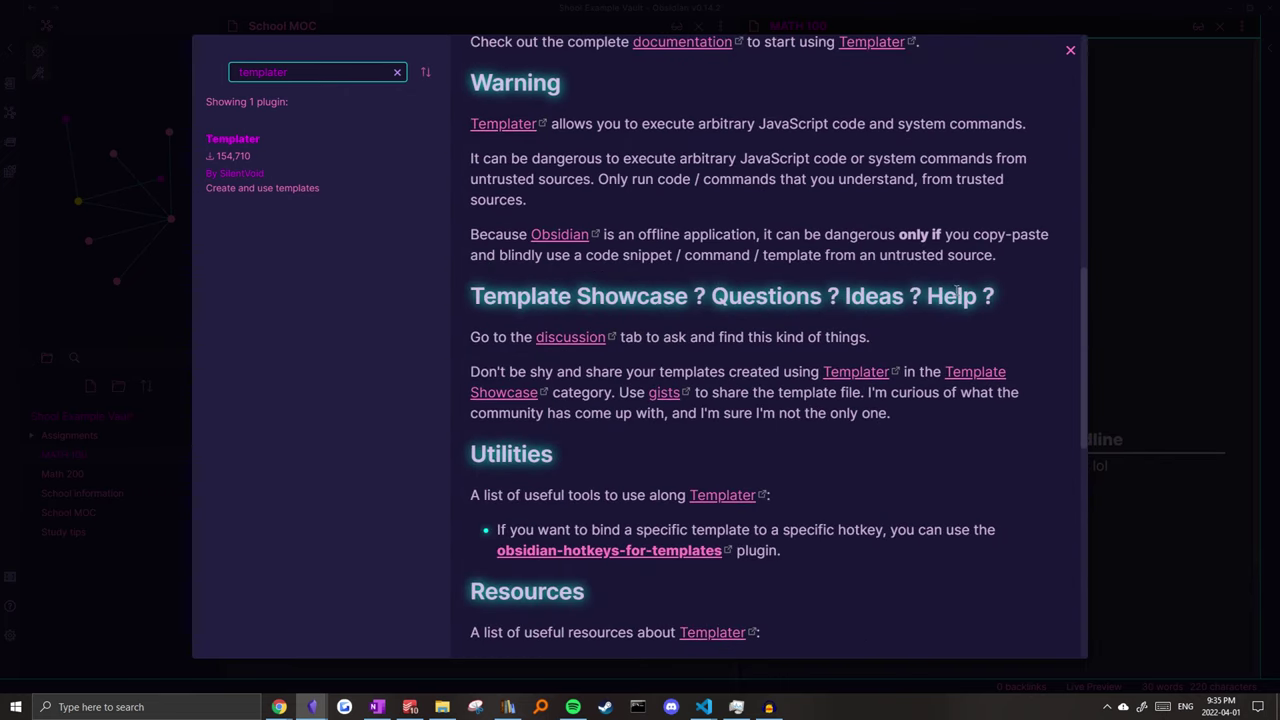
left_click(1100, 290)
left_click(931, 99)
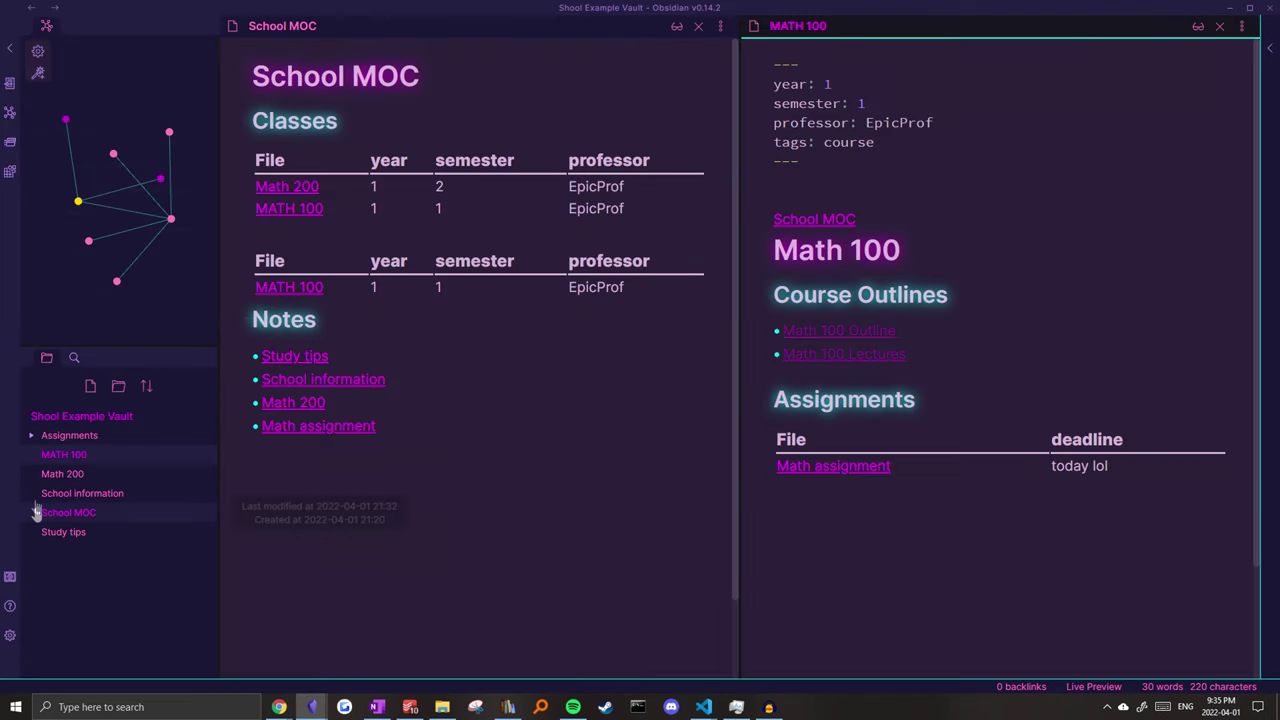
Create a new note in the vault and title it "Course Template".
left_click(91, 387)
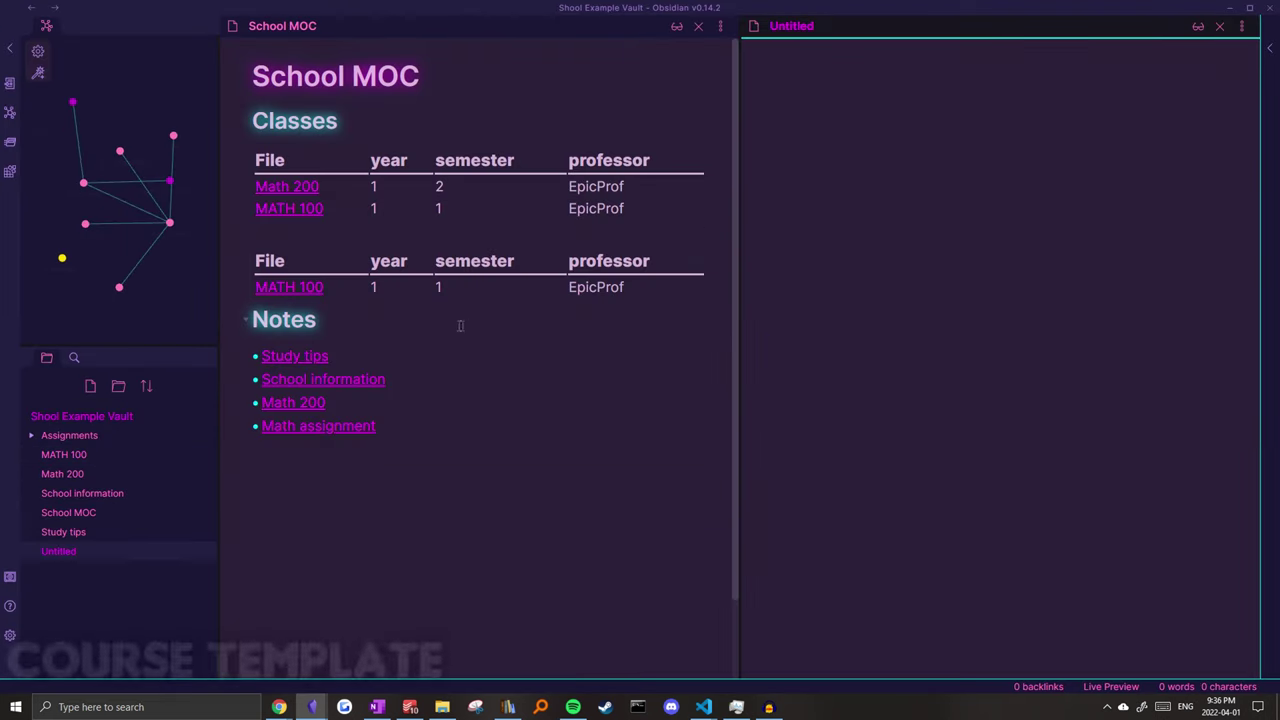
type("Course")
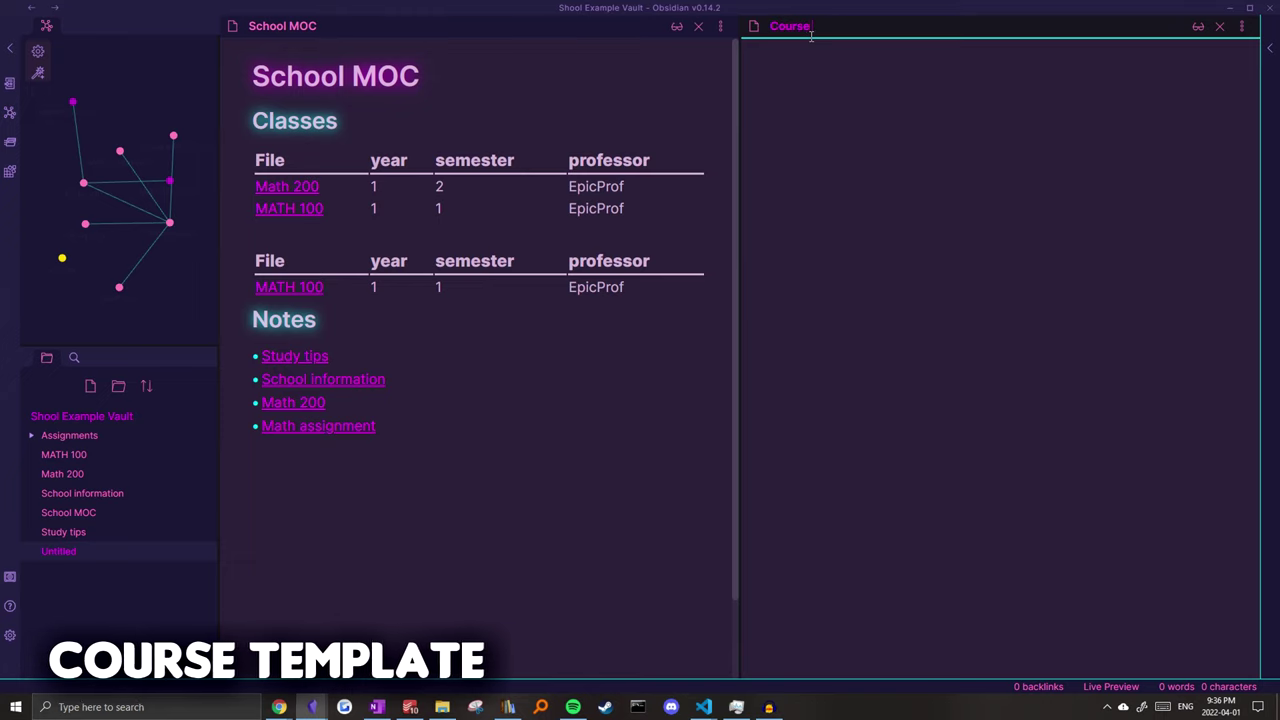
type(" Template")
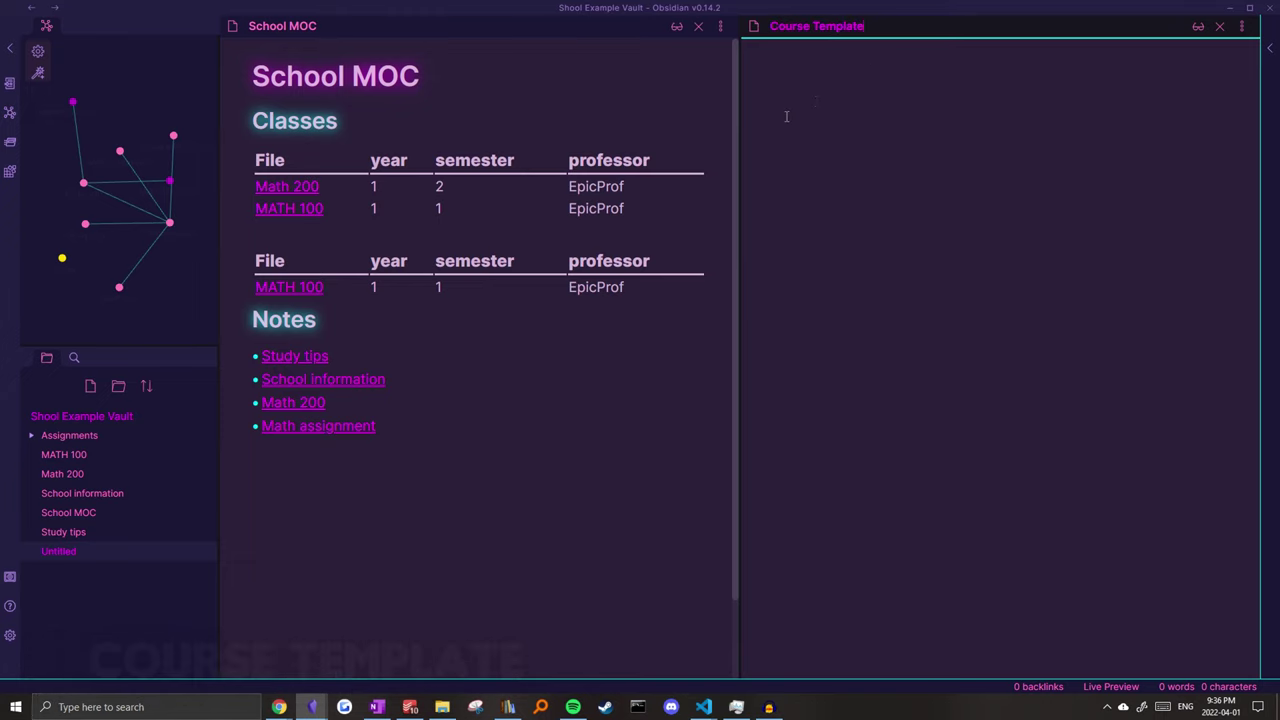
Open MATH 100 beside Course Template and copy its entire content into the empty Course Template note.
left_click(443, 166)
left_click(289, 208)
left_click(443, 251)
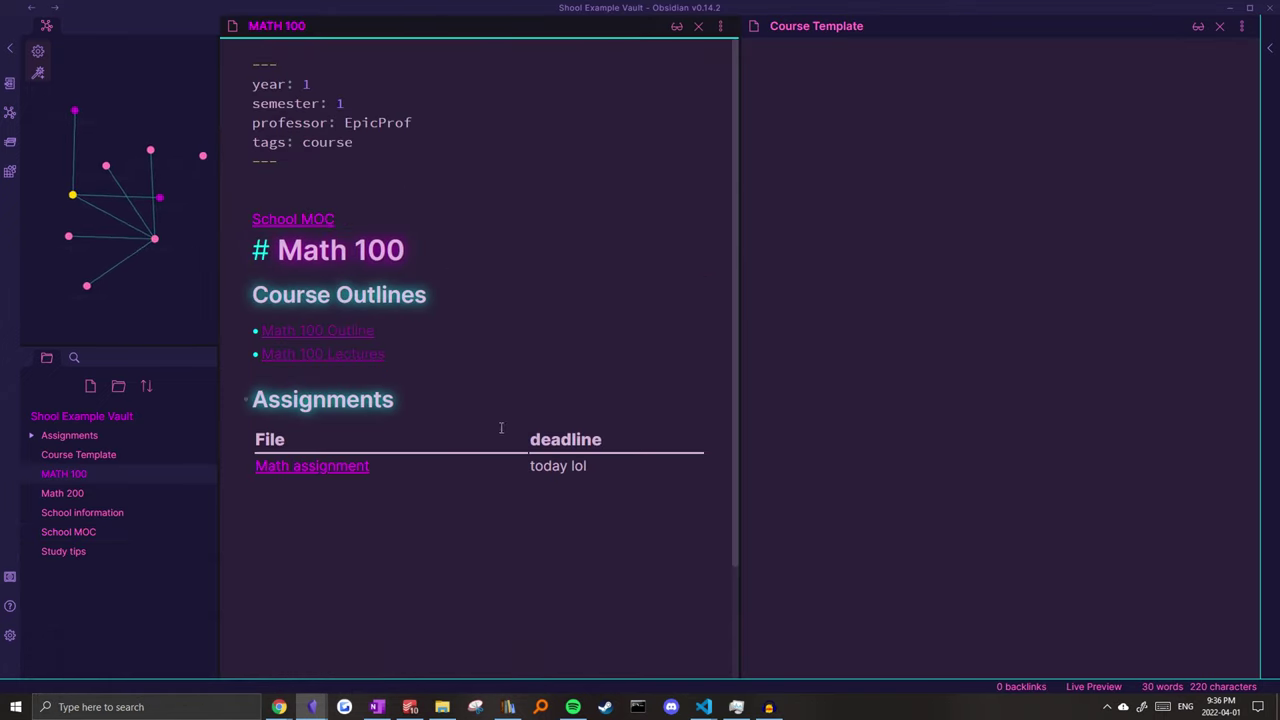
key("ctrl+a")
key("ctrl+c")
left_click(954, 136)
key("ctrl+v")
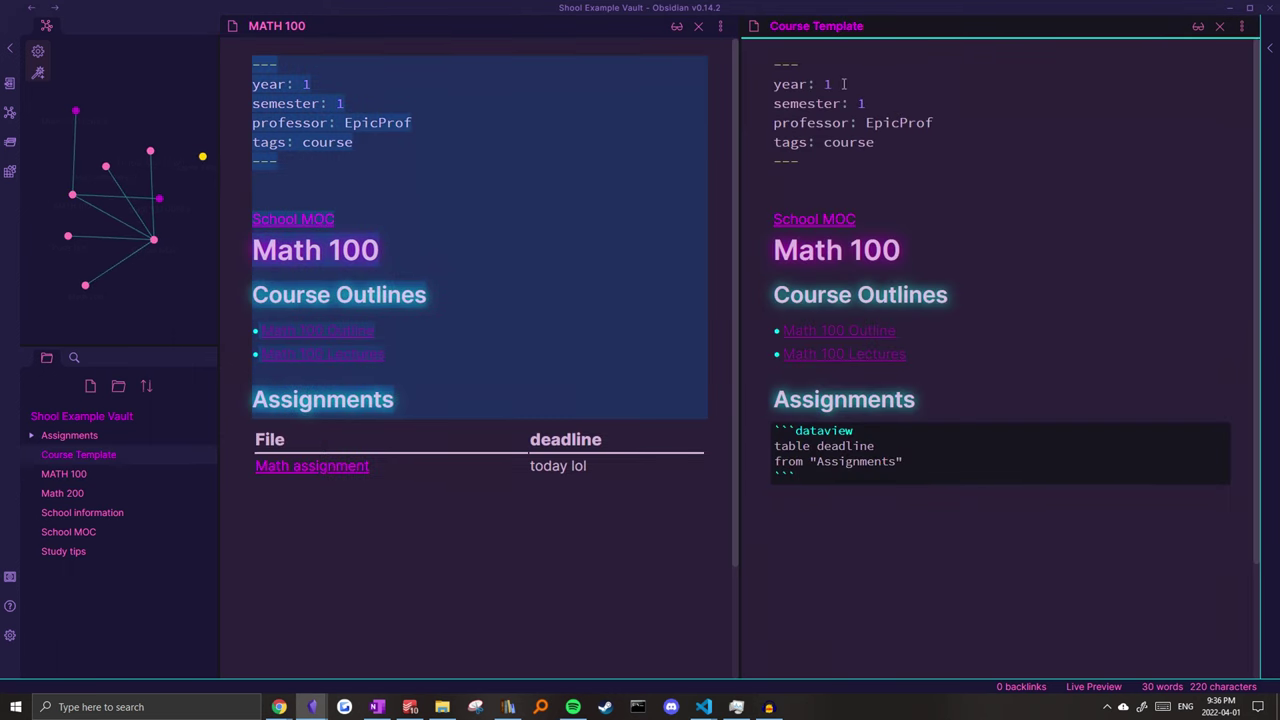
Clear the year, semester, professor and tags values in Course Template's front matter, keeping the field names.
left_click(843, 84)
key("BackSpace")
left_click(880, 107)
key("Delete")
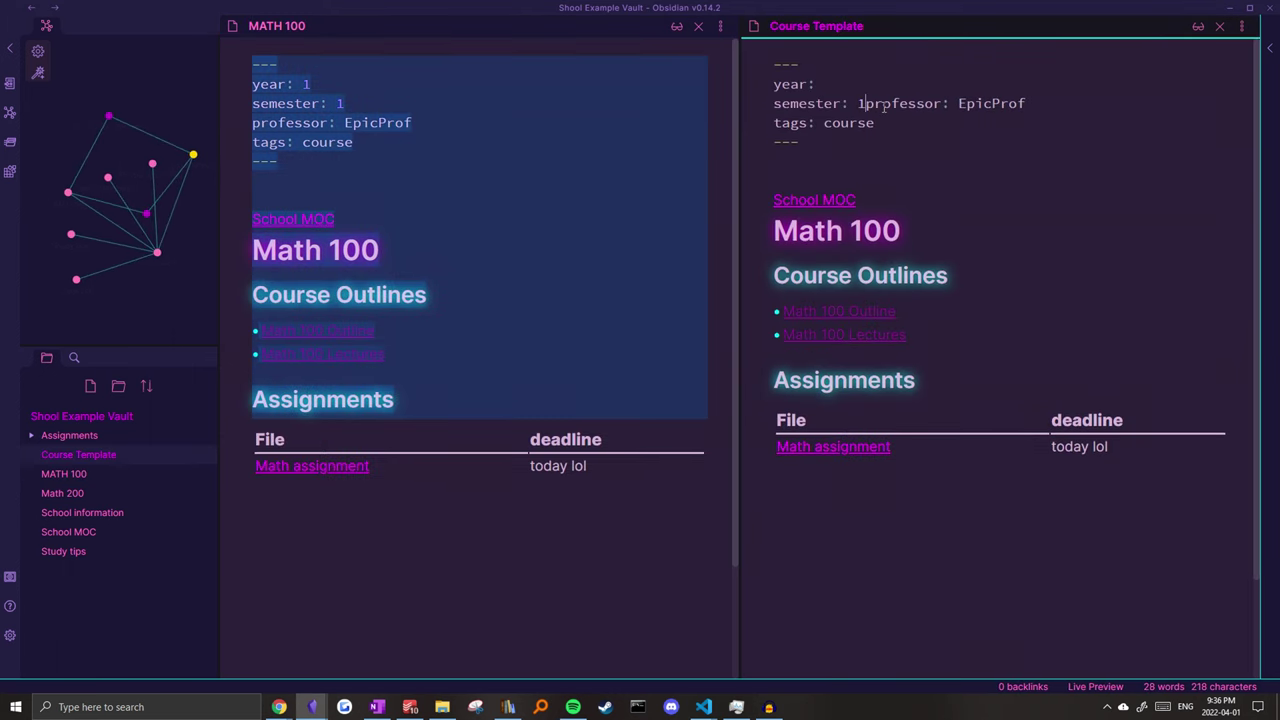
key("ctrl+z")
key("BackSpace")
left_click_drag(867, 122, 1000, 123)
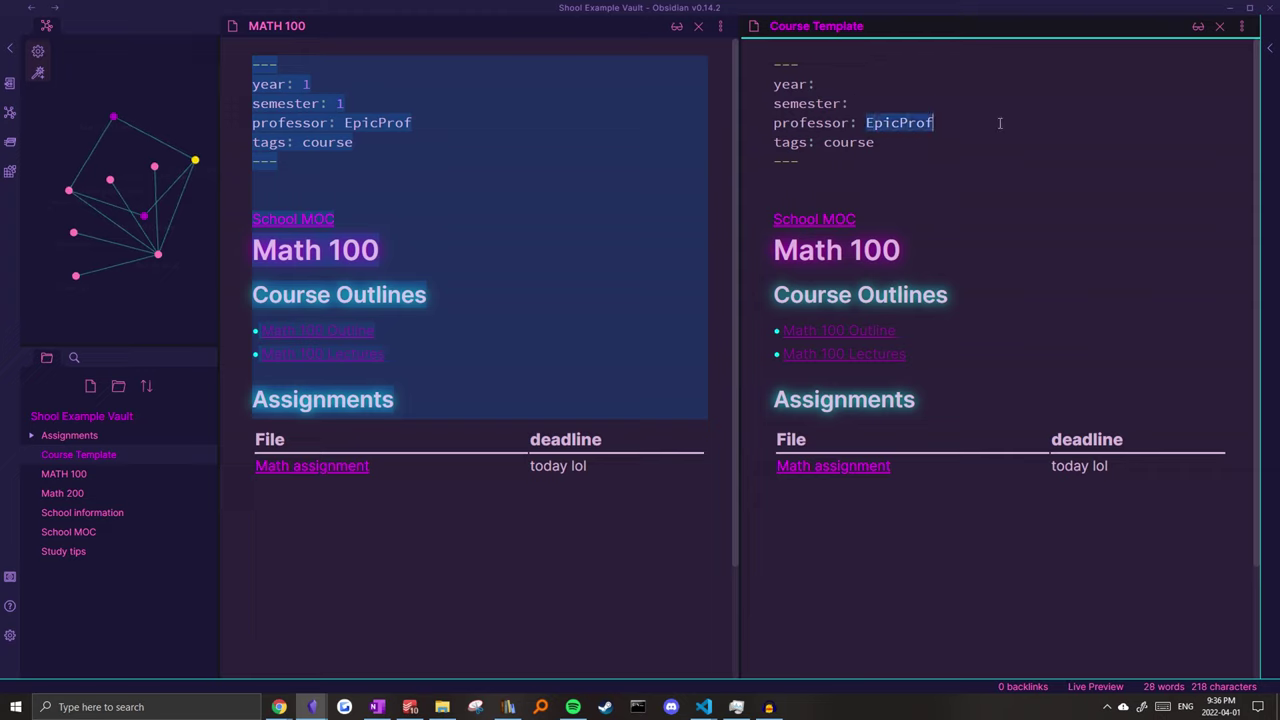
key("BackSpace")
left_click_drag(824, 142, 955, 147)
key("BackSpace")
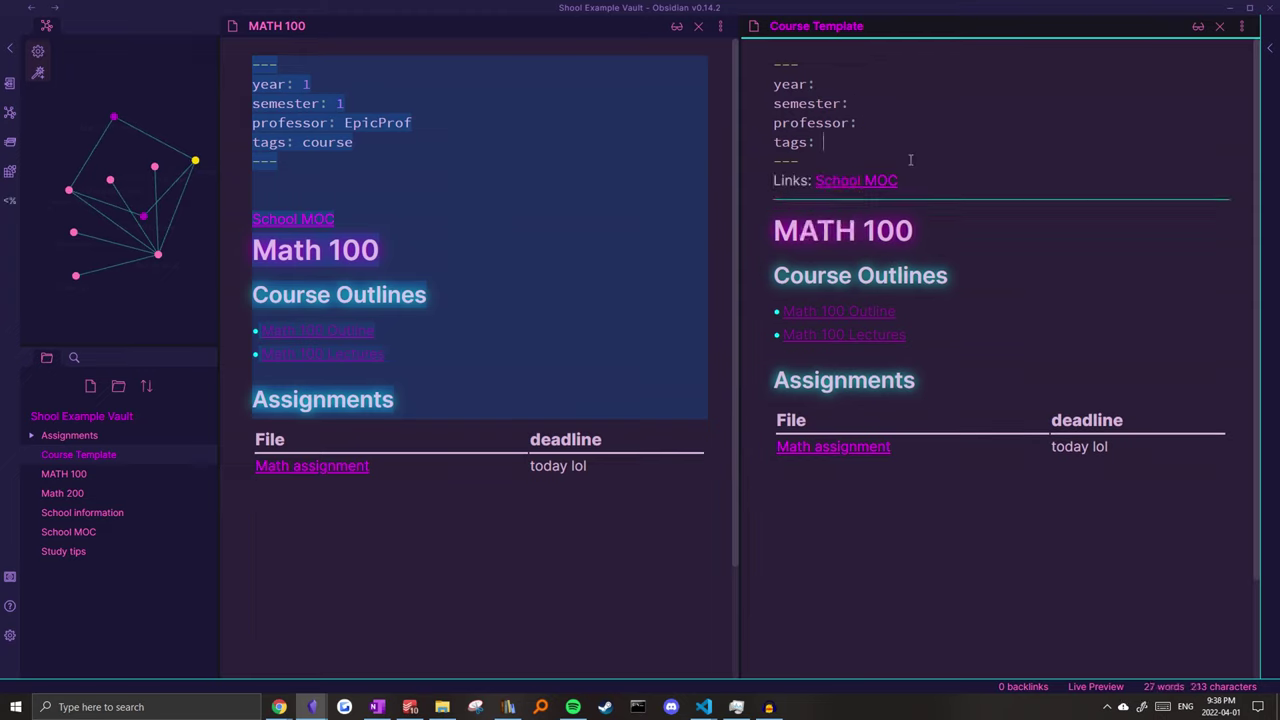
Replace the MATH 100 heading text in Course Template with "<% tp.title", keeping the heading marker.
left_click_drag(946, 238, 772, 240)
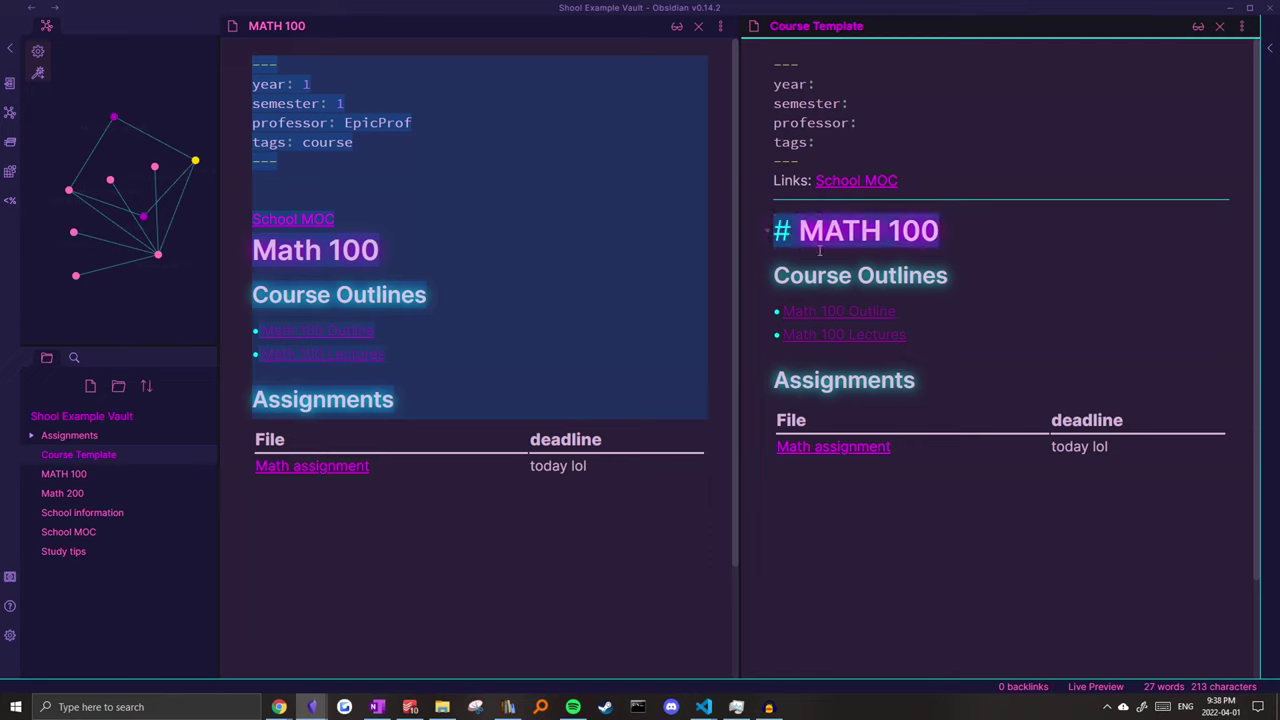
left_click(863, 232)
left_click_drag(863, 232, 957, 240)
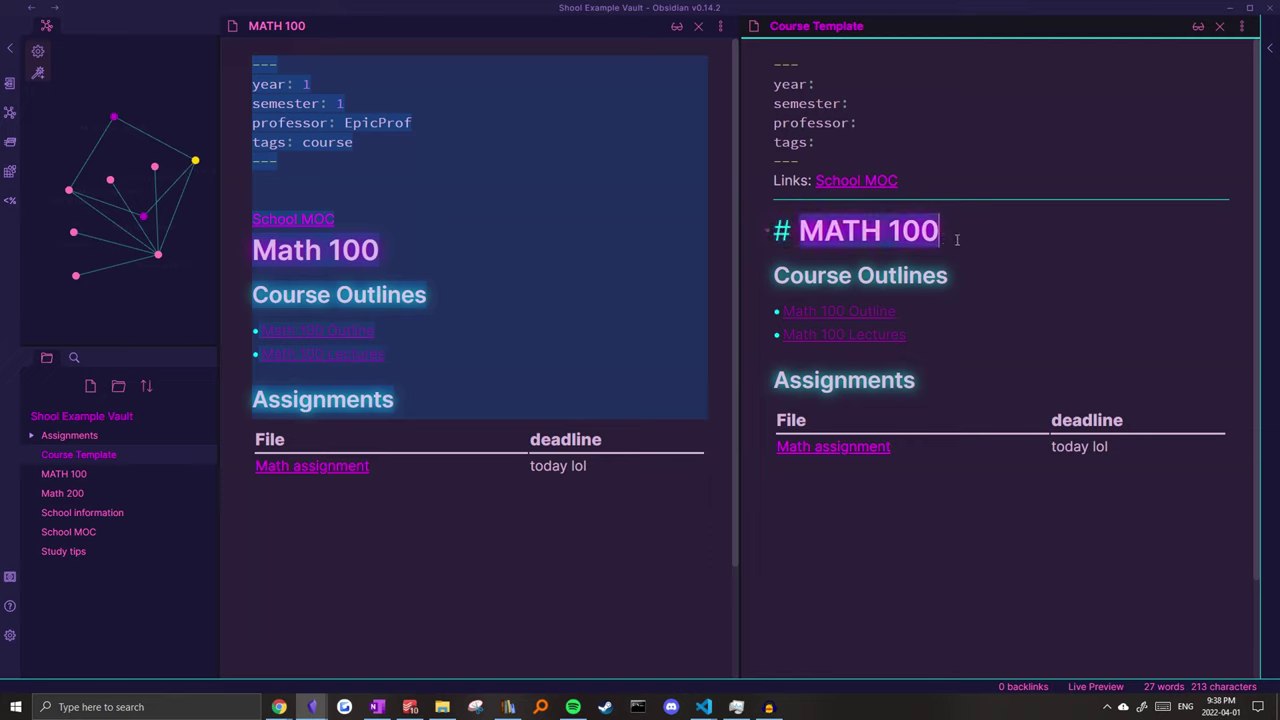
key("BackSpace")
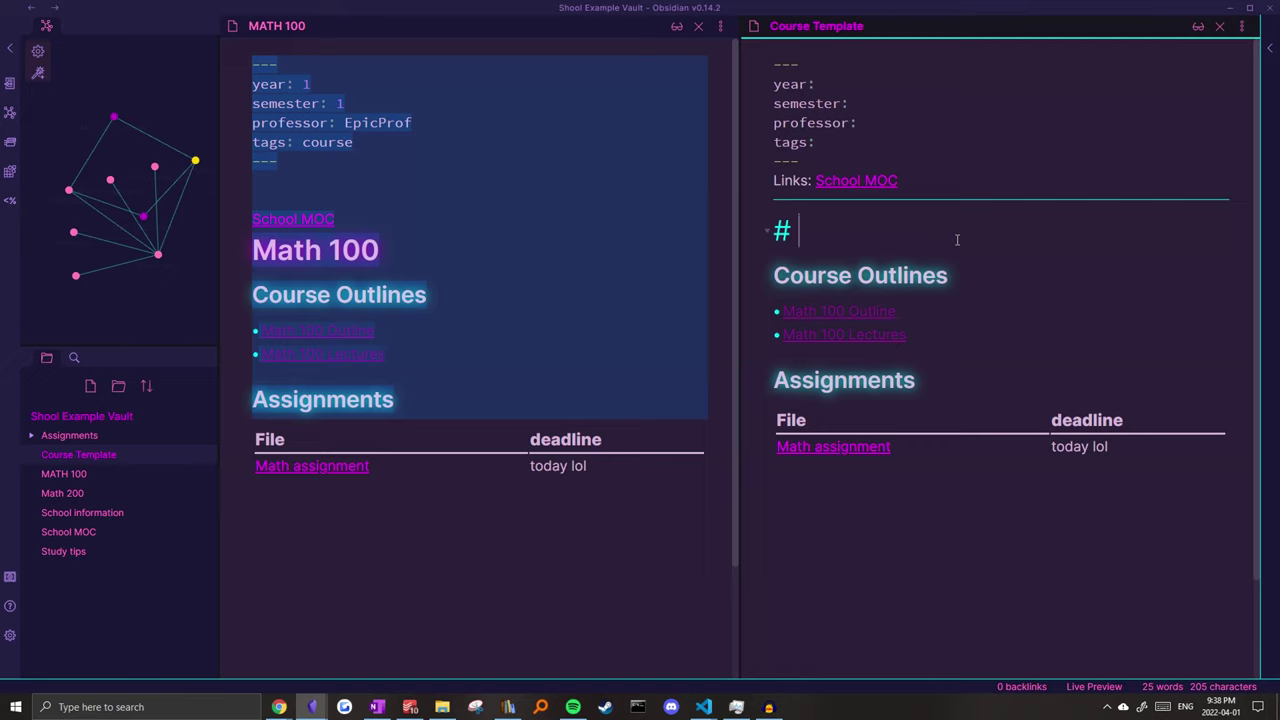
type("<%")
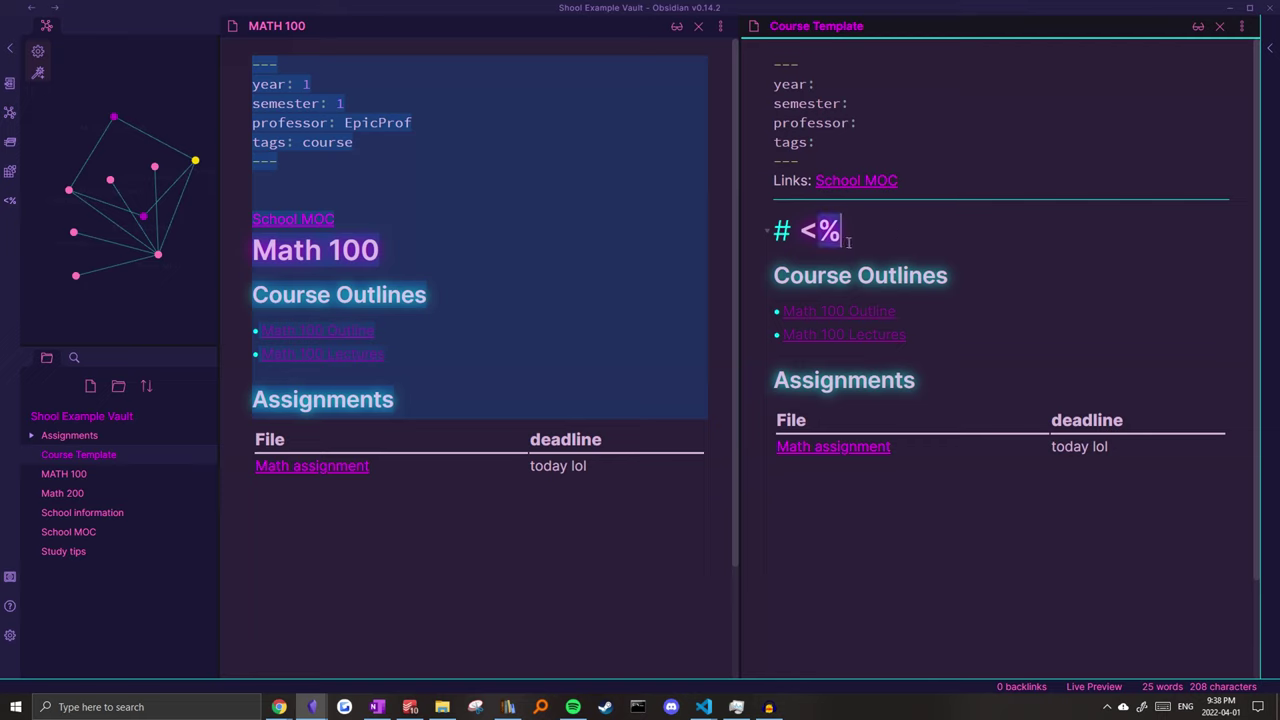
type("tp.title")
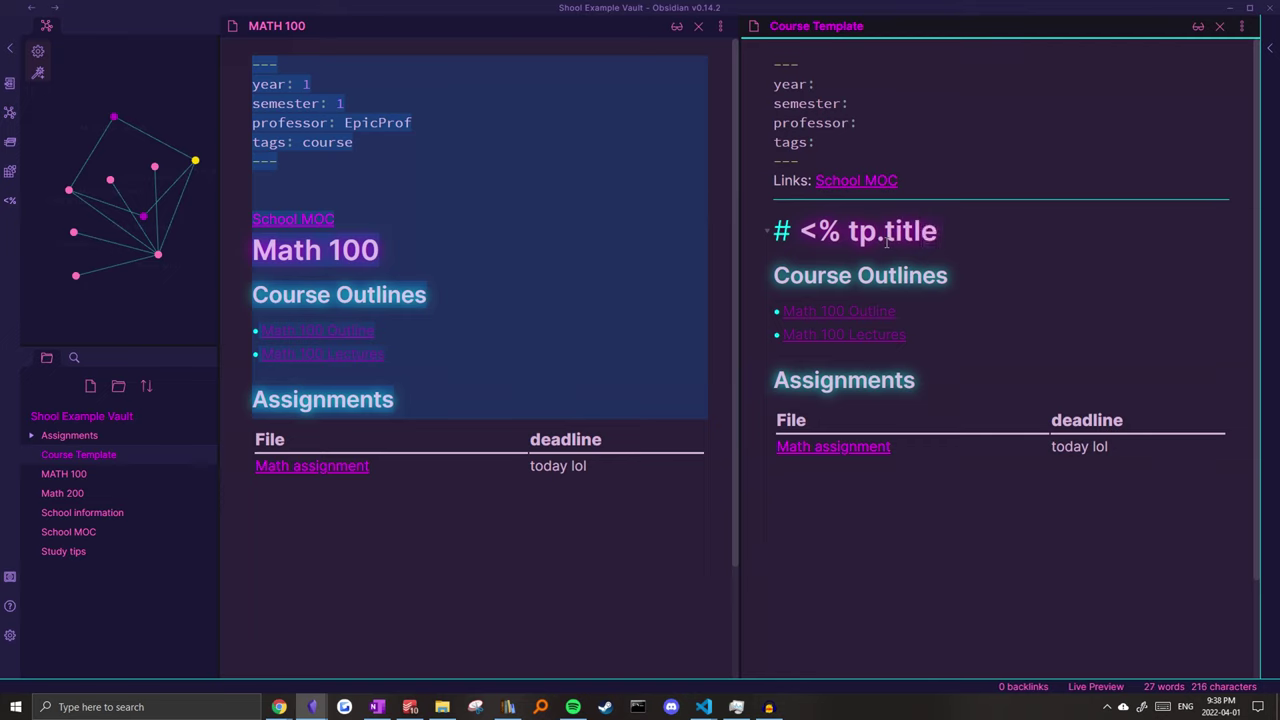
Correct and complete the heading expression in Course Template so it reads "<% tp.file.title %>".
type(".fi")
key("BackSpace")
key("BackSpace")
key("BackSpace")
key("BackSpace")
key("BackSpace")
key("BackSpace")
key("BackSpace")
key("BackSpace")
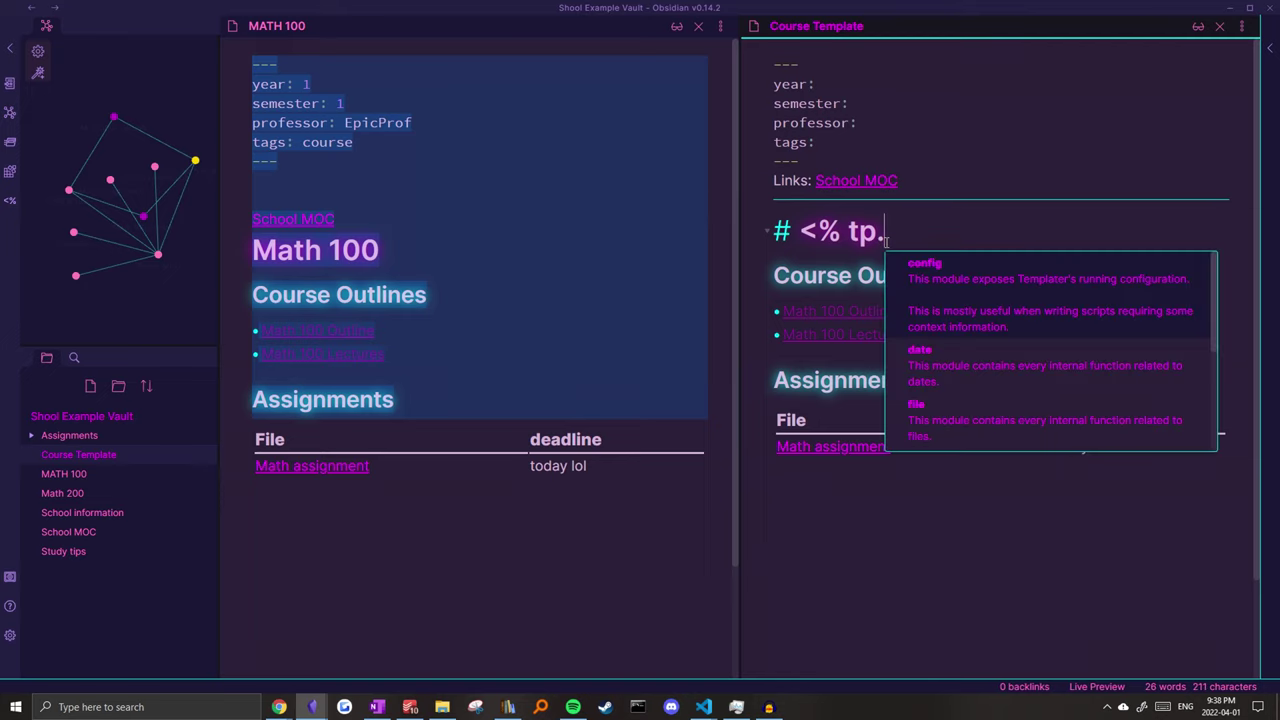
type("file.title")
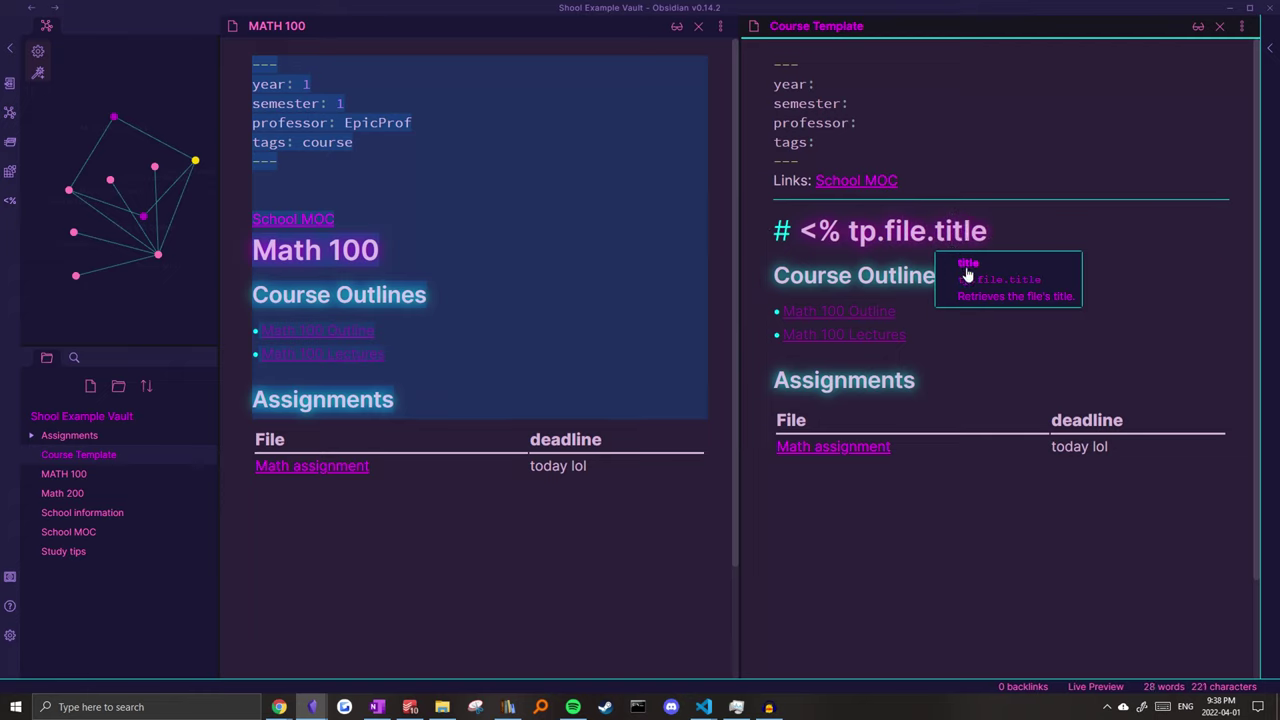
type(" %>")
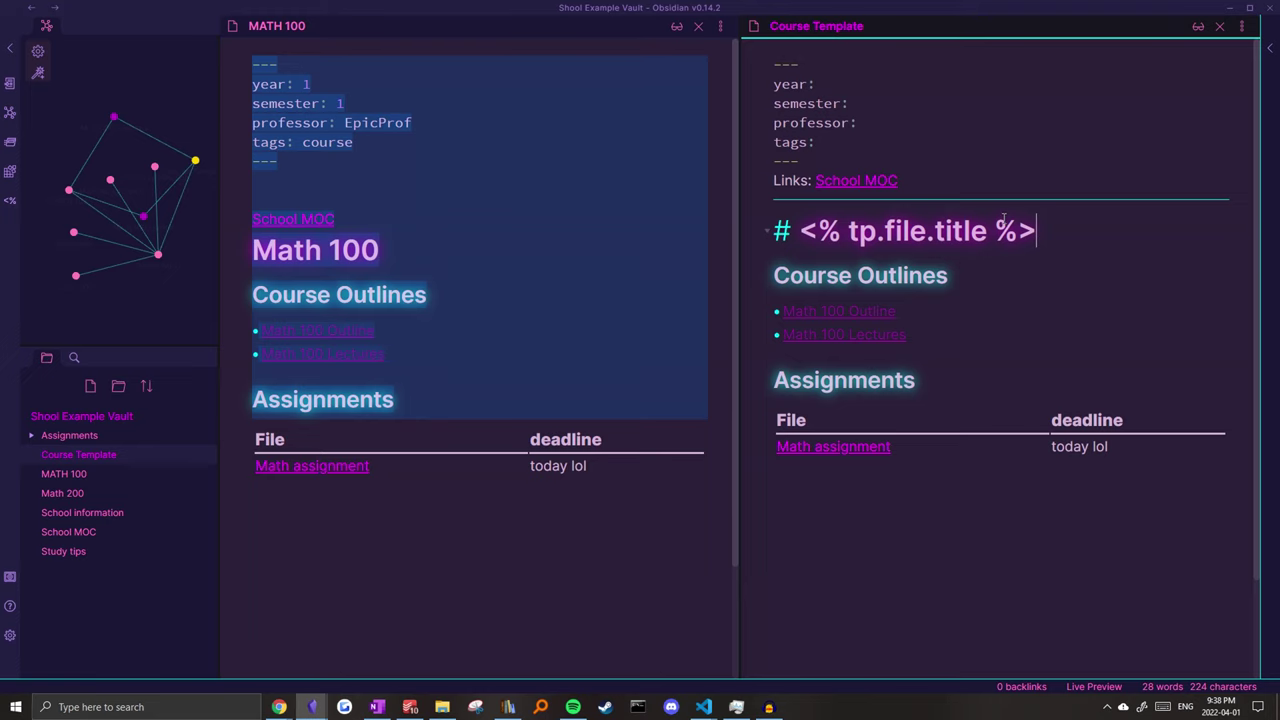
Test Templater's replace-templates command on Course Template's heading, and undo the replacement.
double_click(1036, 232)
left_click(1042, 224)
key("ctrl+p")
type("template")
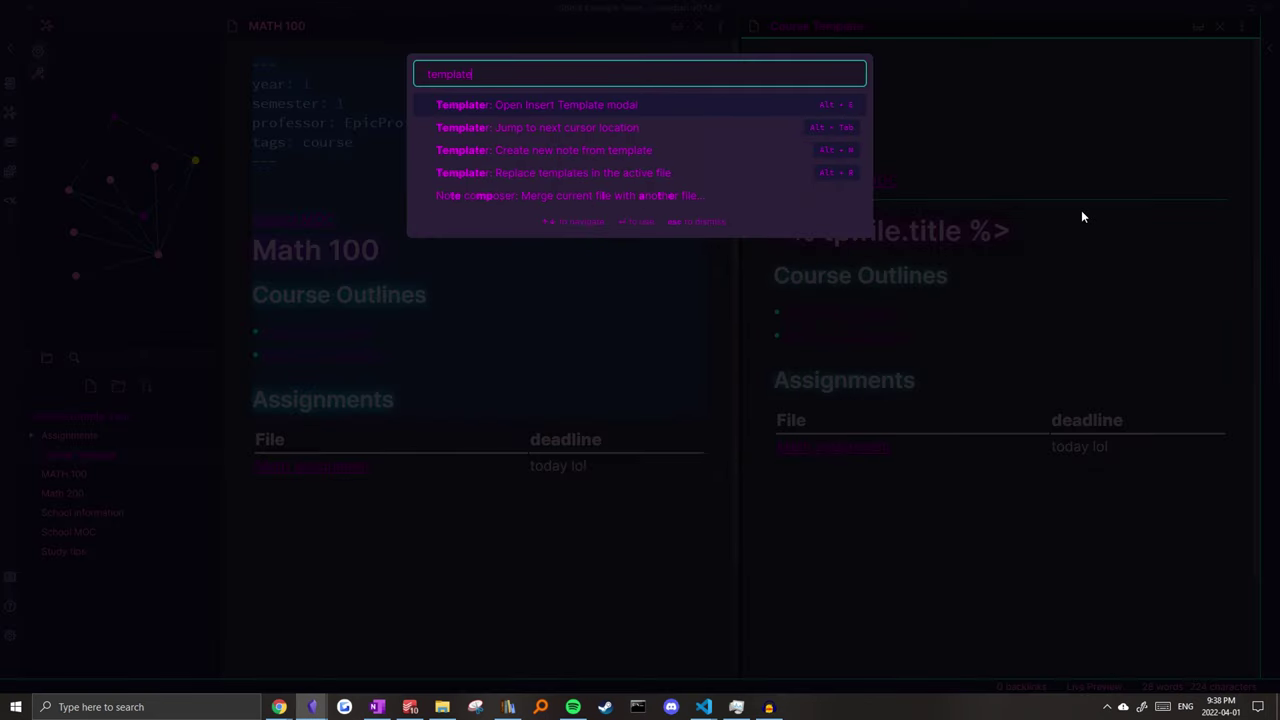
left_click(573, 183)
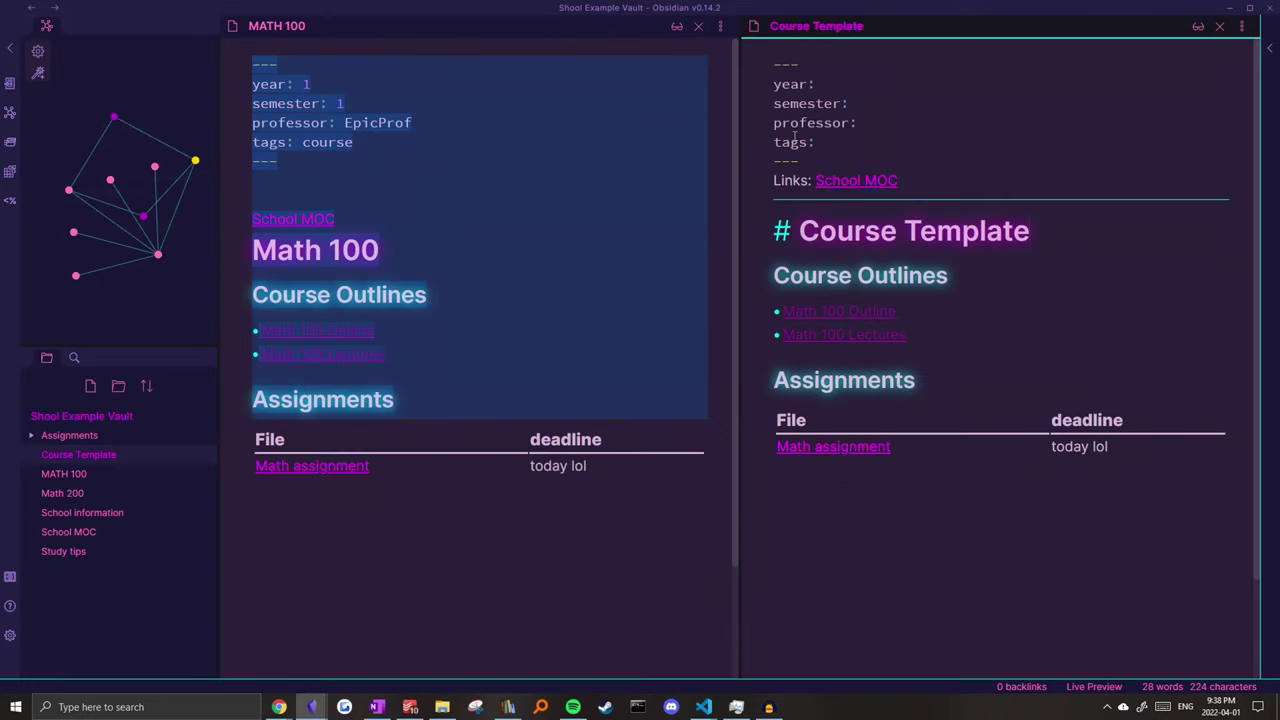
left_click(791, 37)
left_click(936, 230)
key("ctrl+z")
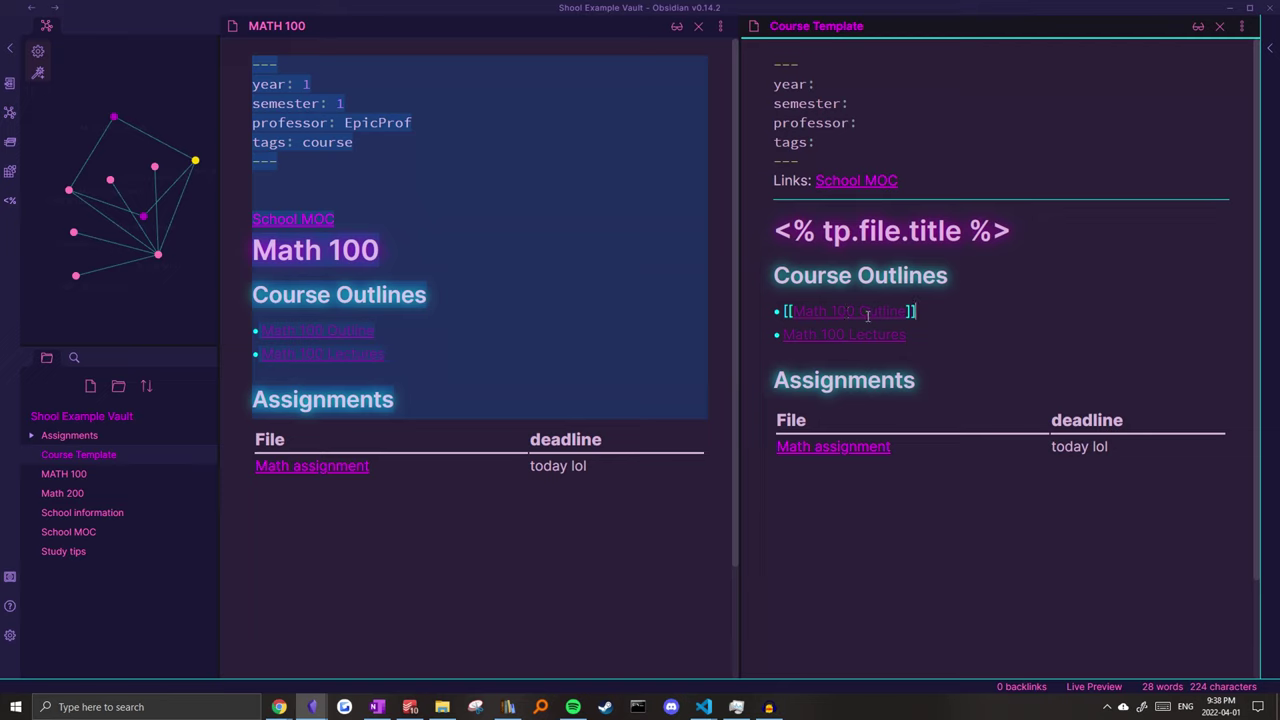
Replace "Math 100" in Course Template's Outline link with "<% tp.file.title %>", without the heading marker.
left_click_drag(853, 313, 800, 313)
key("BackSpace")
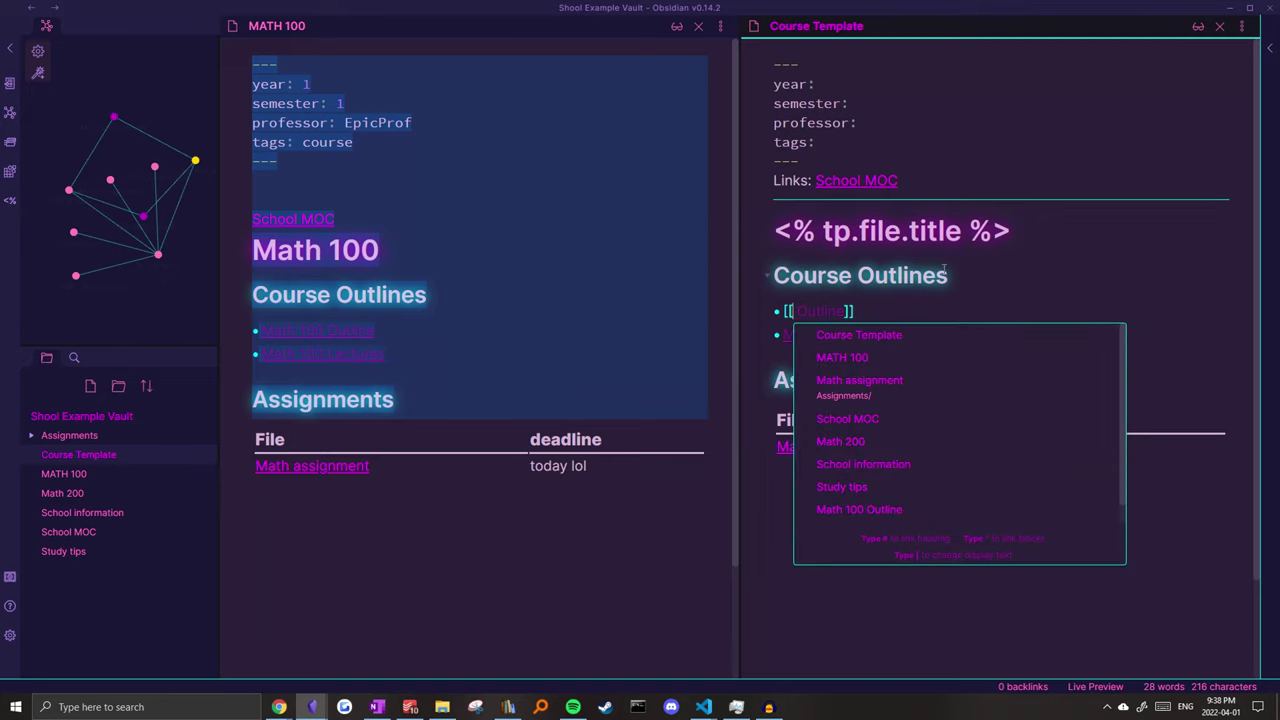
left_click_drag(1012, 231, 769, 230)
key("ctrl+c")
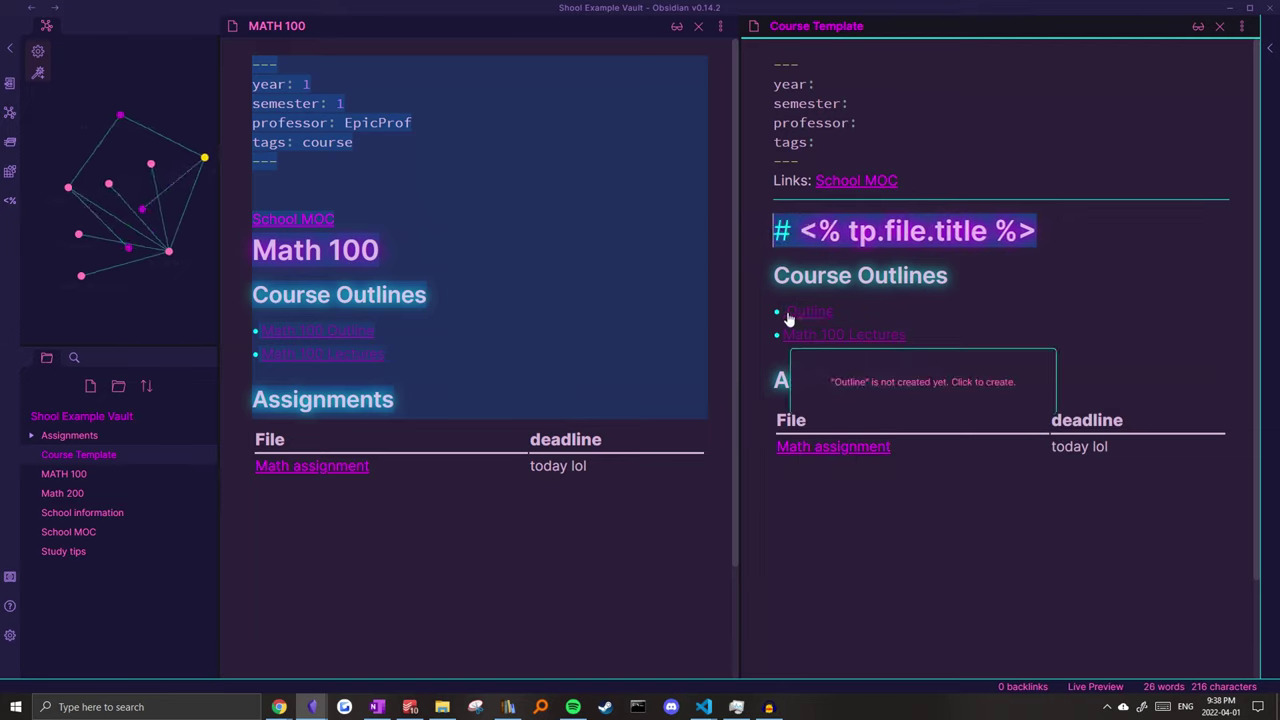
left_click(788, 316)
key("ctrl+v")
left_click(807, 313)
key("BackSpace")
key("BackSpace")
key("Delete")
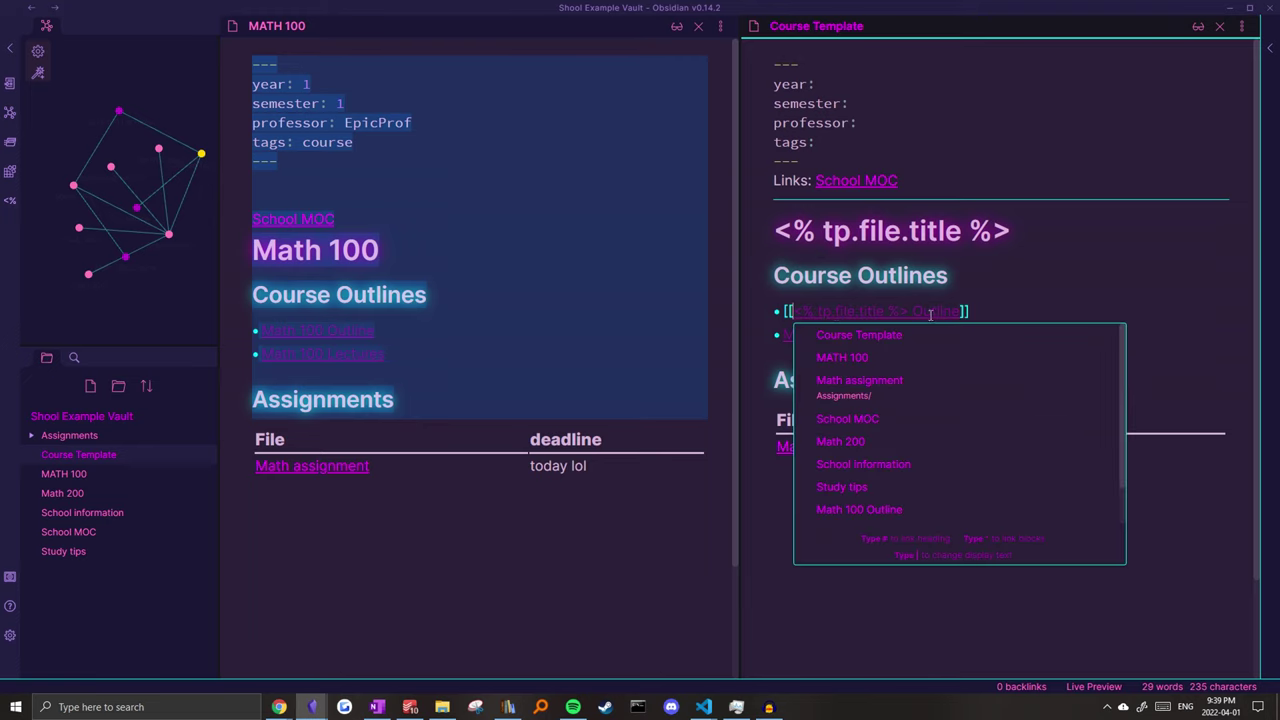
left_click(996, 282)
Replace "Math 100" in Course Template's Lectures link with "<% tp.file.title %>", without the heading marker.
left_click(976, 340)
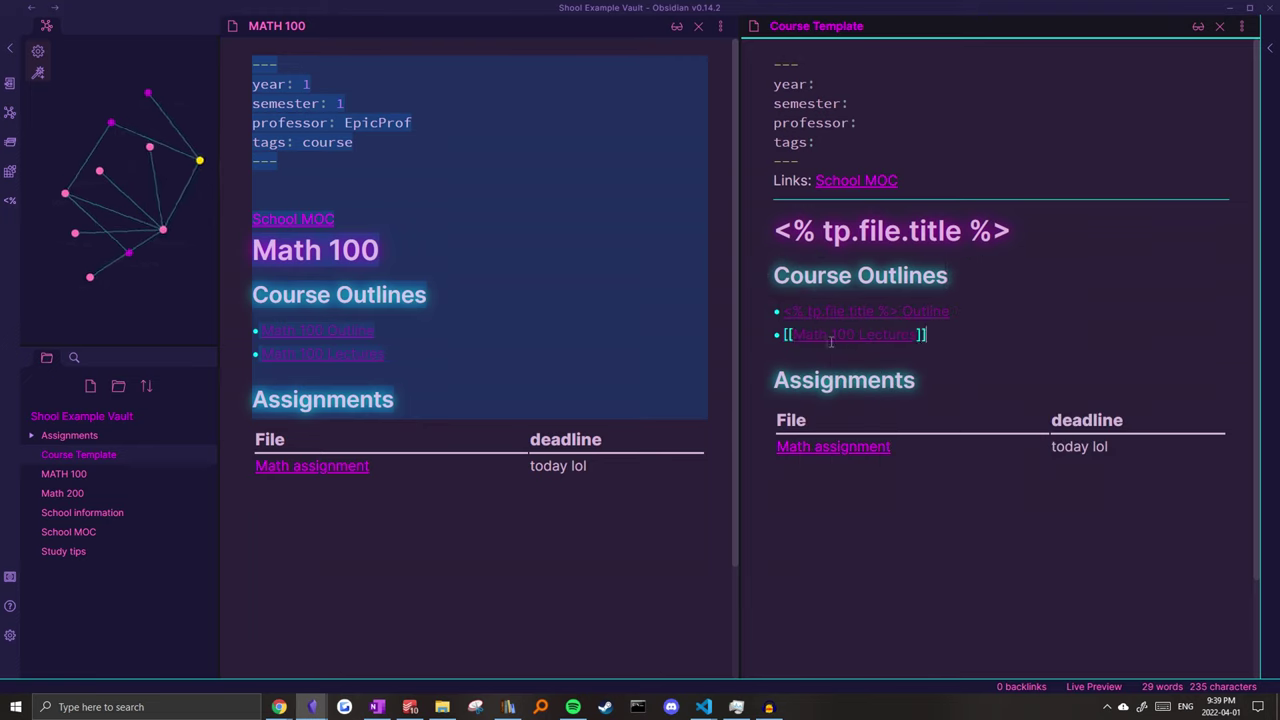
left_click_drag(858, 341, 798, 338)
key("BackSpace")
type("#")
type("<% tp.file.title %>")
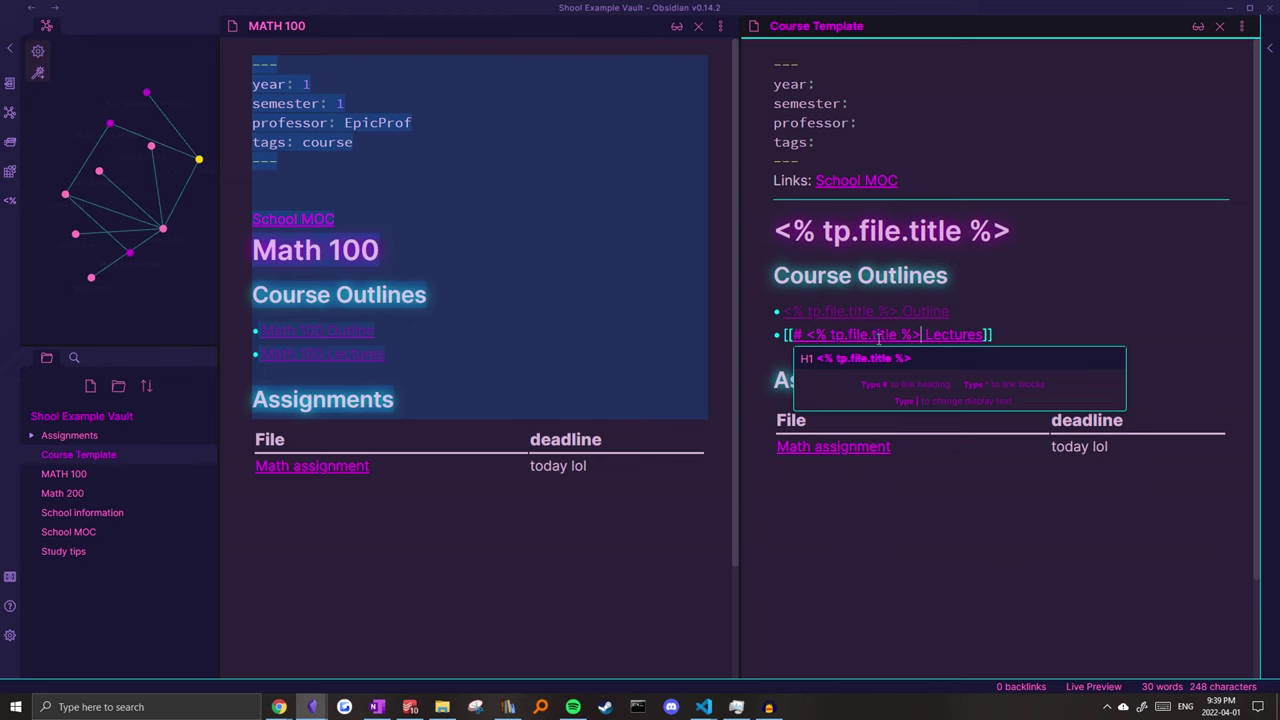
key("Delete")
key("Delete")
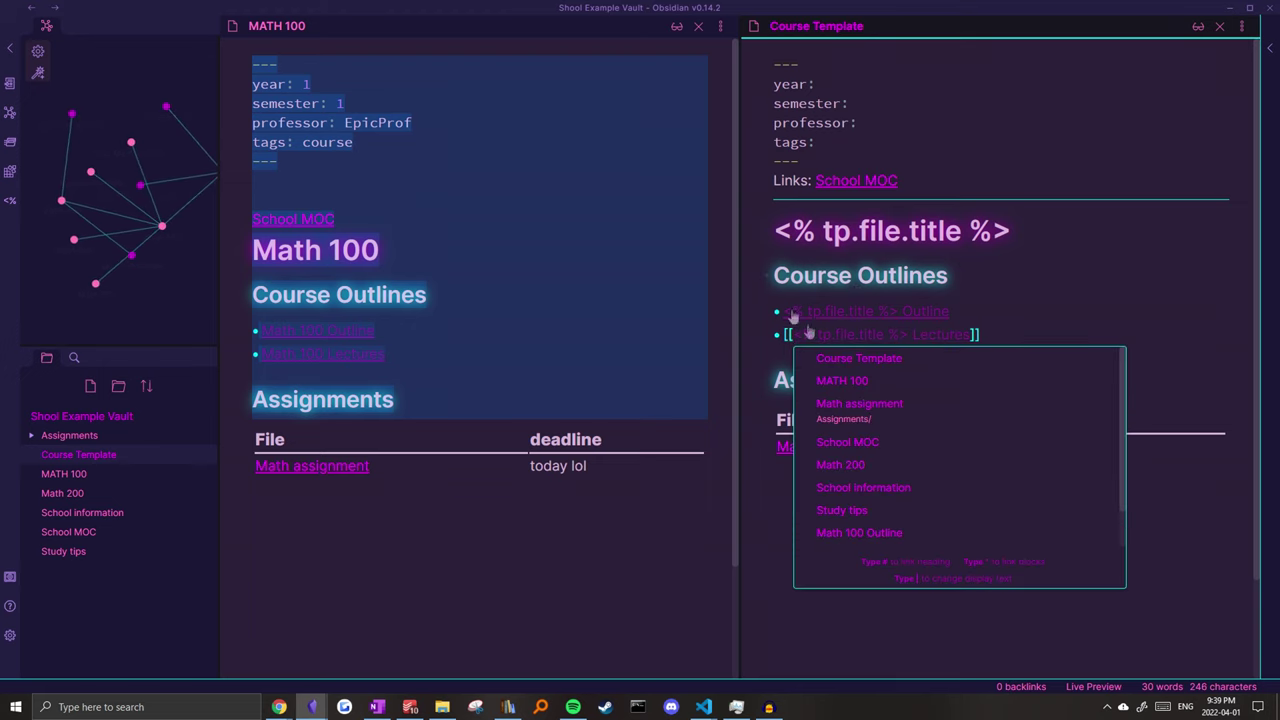
Try replacing the templates in the active Course Template file to test its heading and course links.
left_click(1021, 312)
key("ctrl+p")
type("repla")
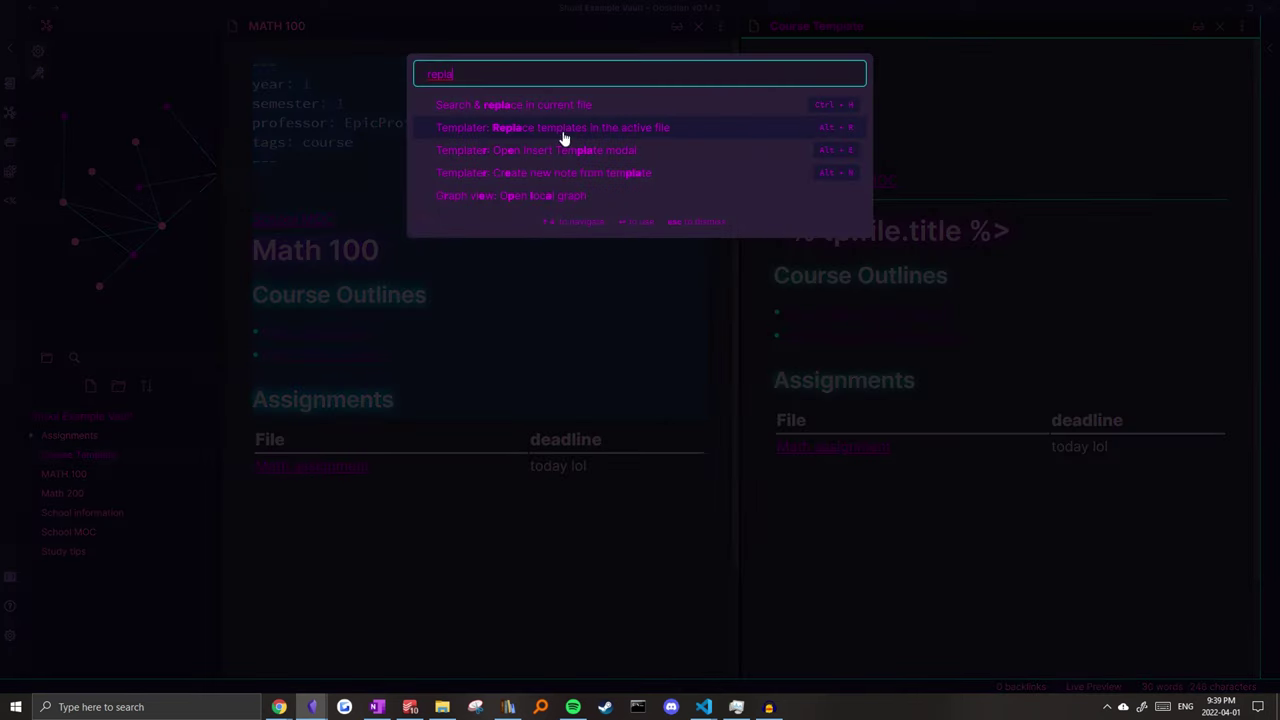
left_click(563, 137)
left_click(1054, 283)
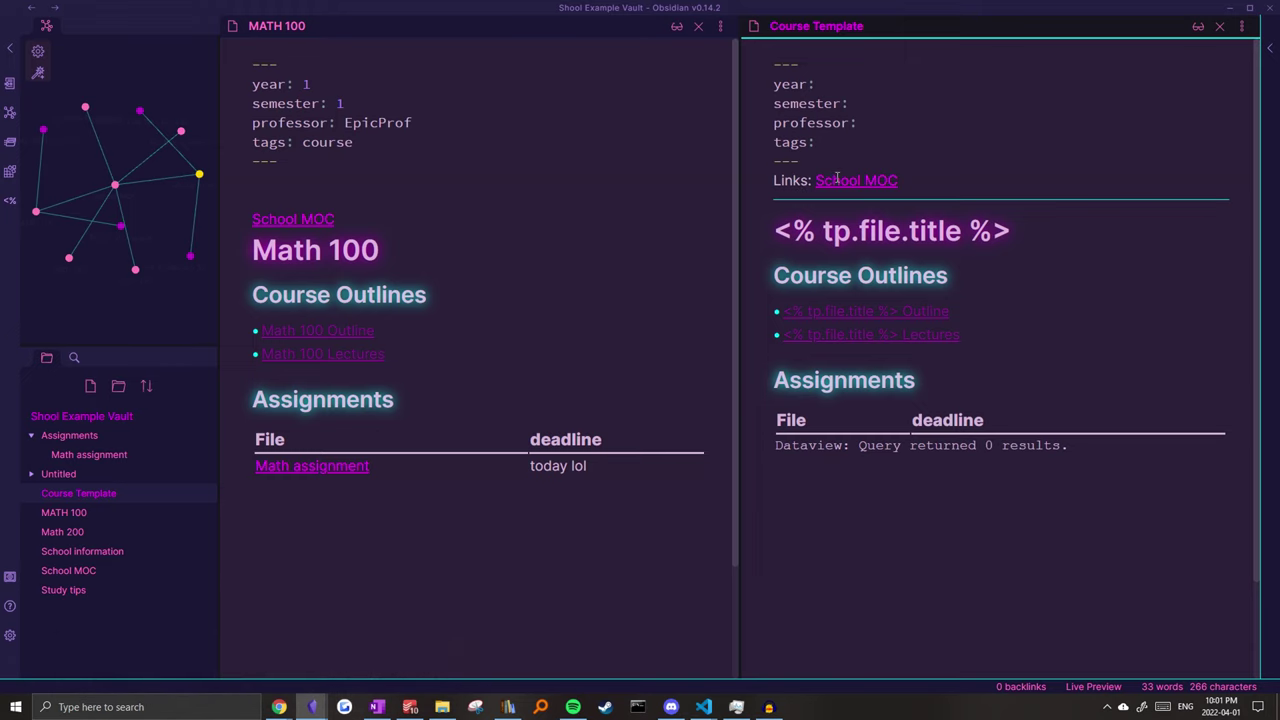
Create a new note named "Note Template" in the pane showing Course Template.
key("ctrl+o")
type("Note Teamplate")
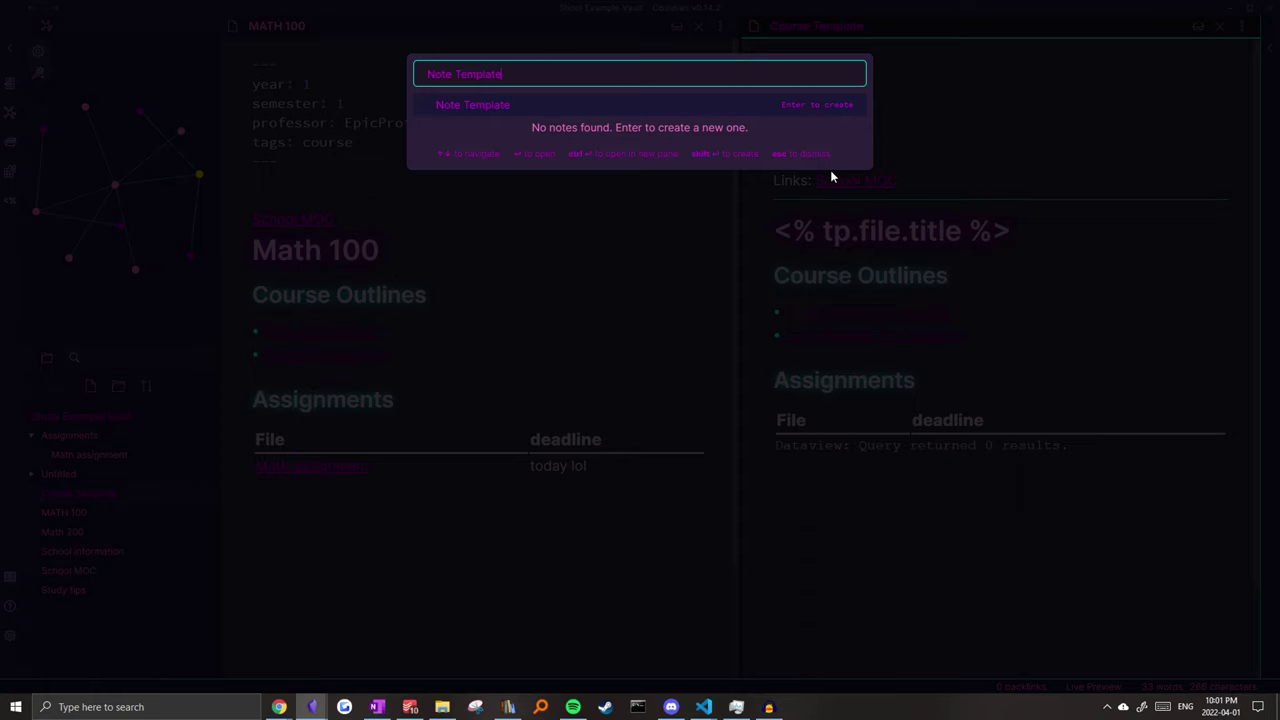
key("Return")
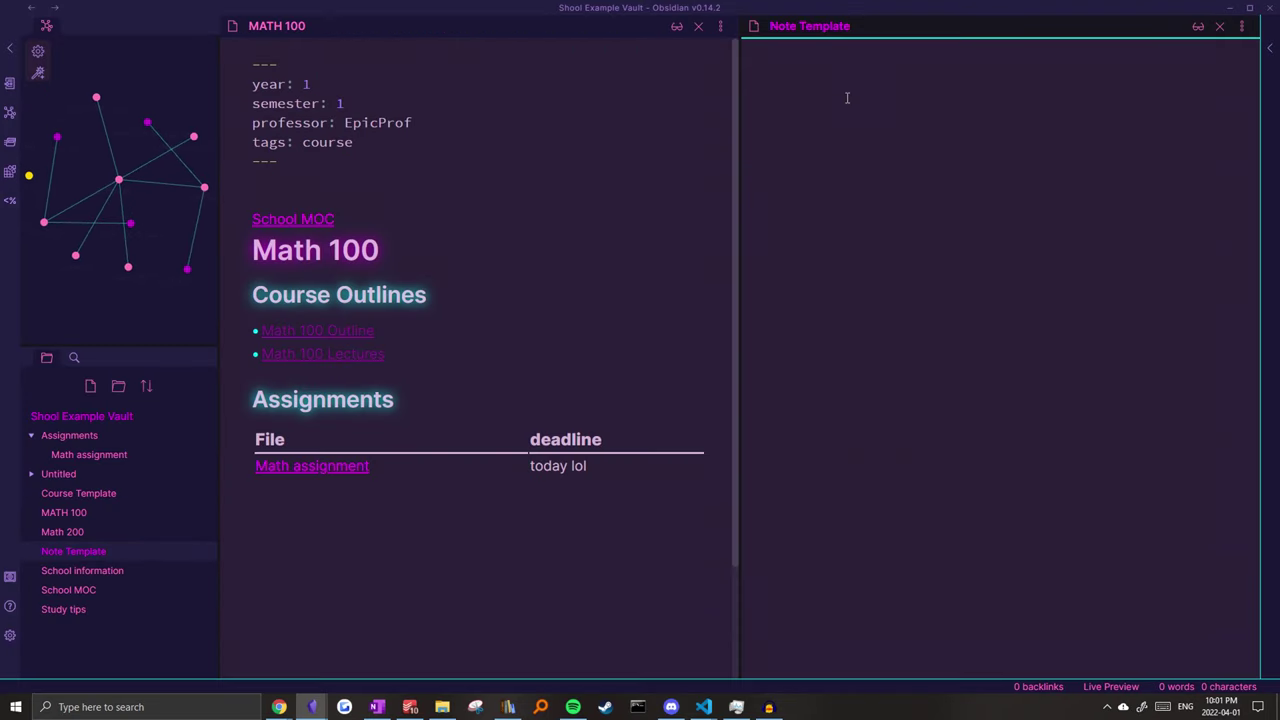
Fill Note Template with "Tags:" and "Links:" lines, a divider, a level-one "<% tp.file.title %>" heading, a blank line and a second divider.
type("Tags: ")
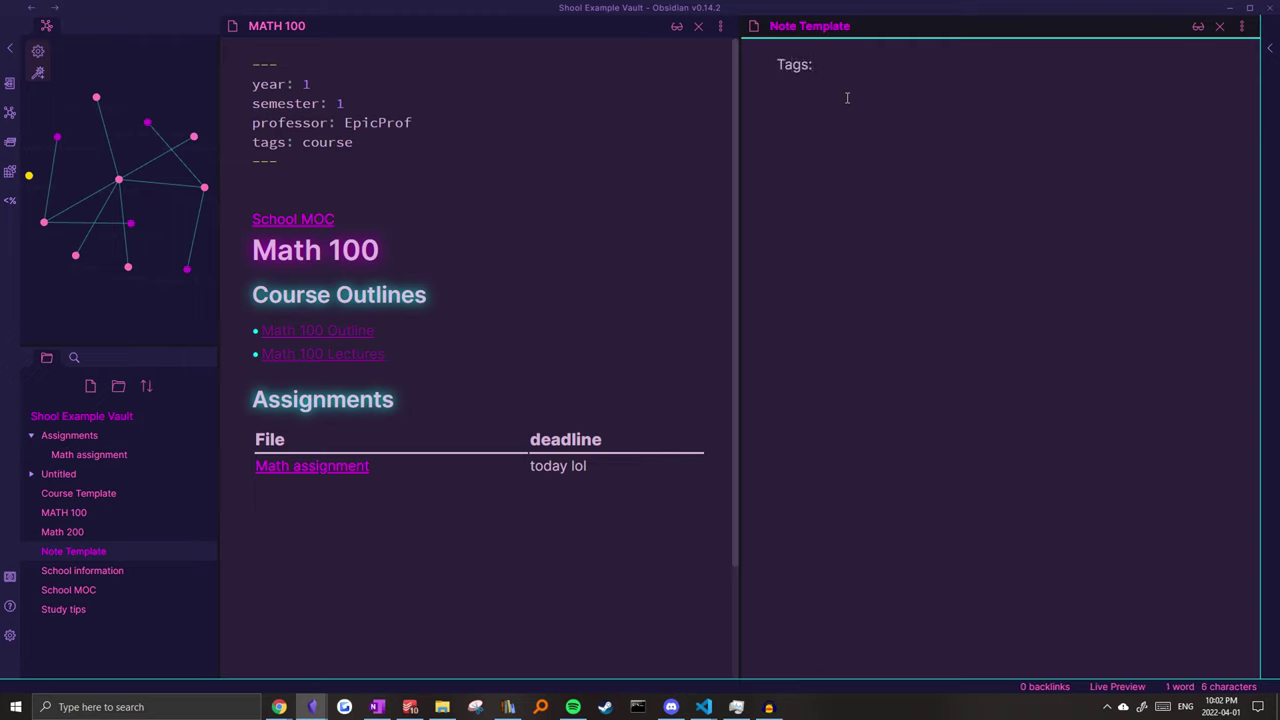
type("Links:")
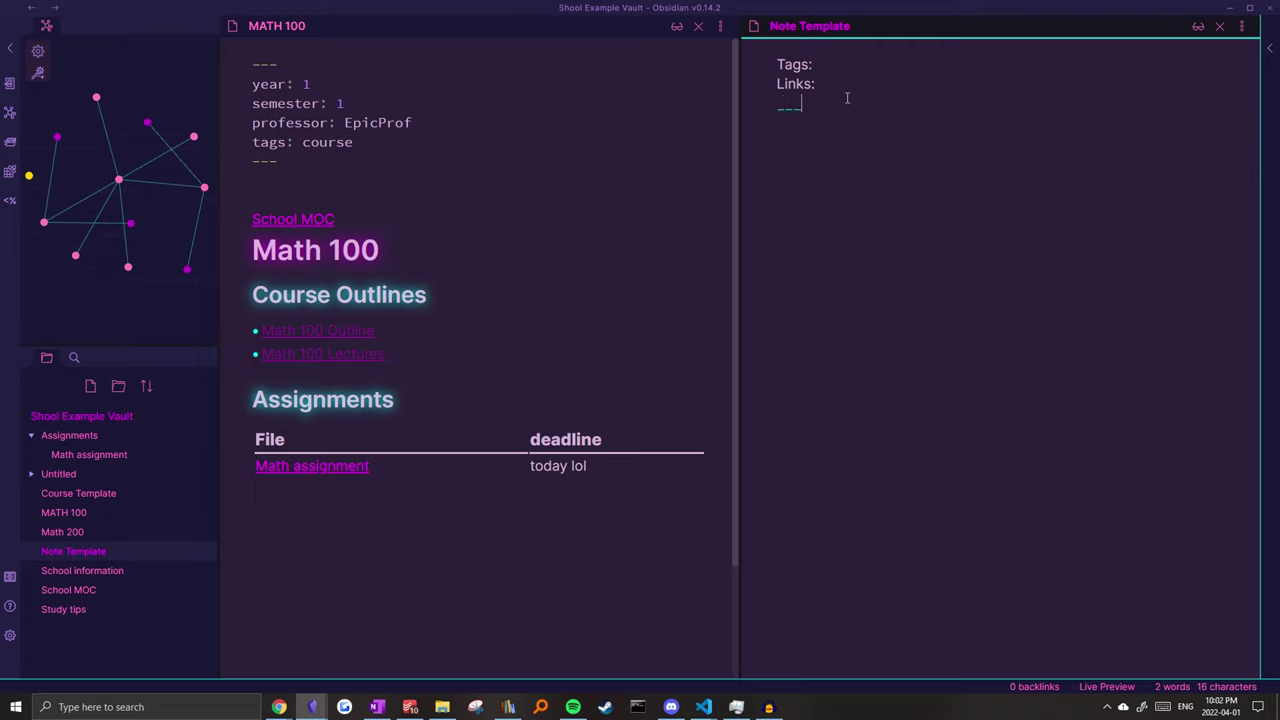
key("Return")
type("# ")
type("< tp.file.title %>")
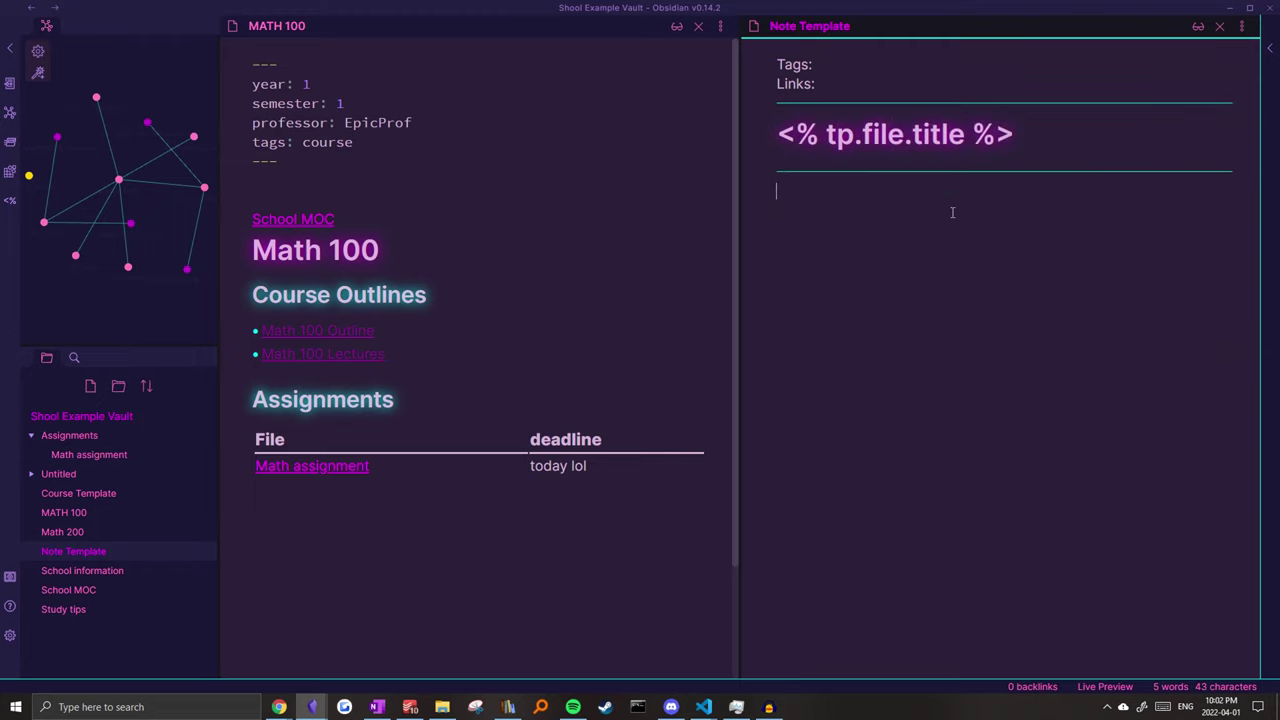
left_click(1074, 136)
key("Return")
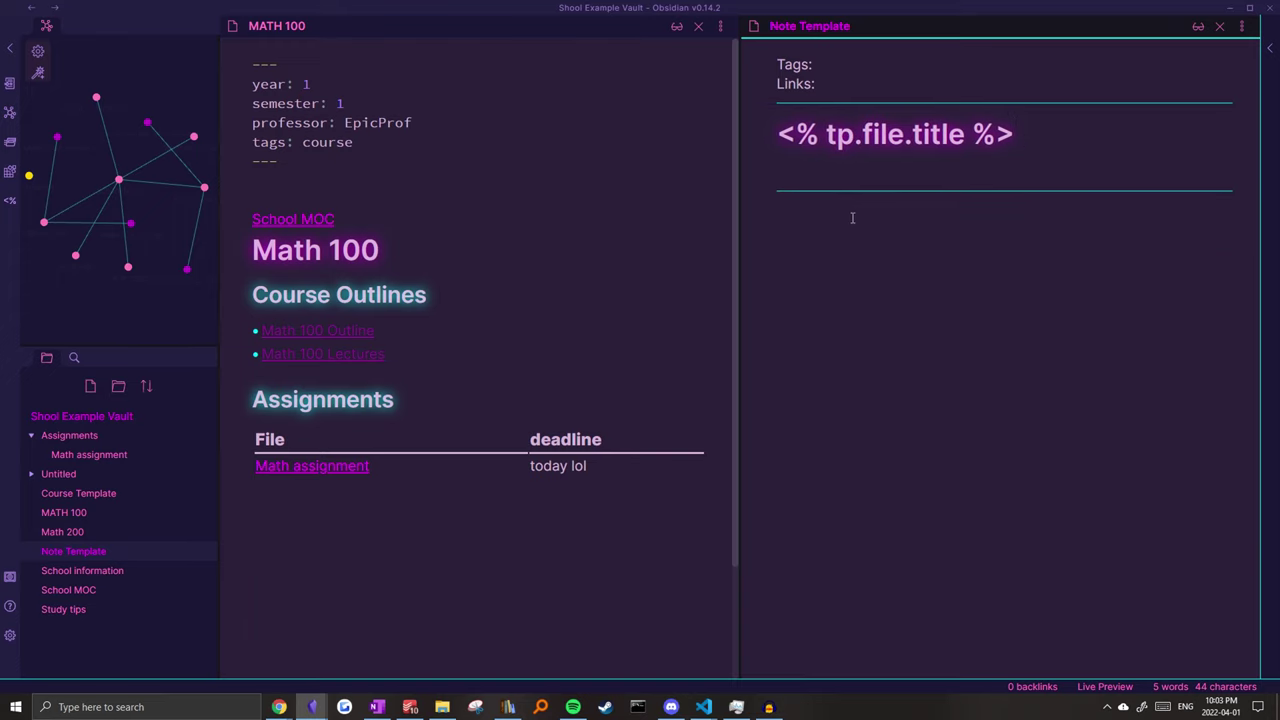
Below Note Template's second divider, add the line "Created: <% tp.date.now("YYYY-MM-DD") %>".
type("Created")
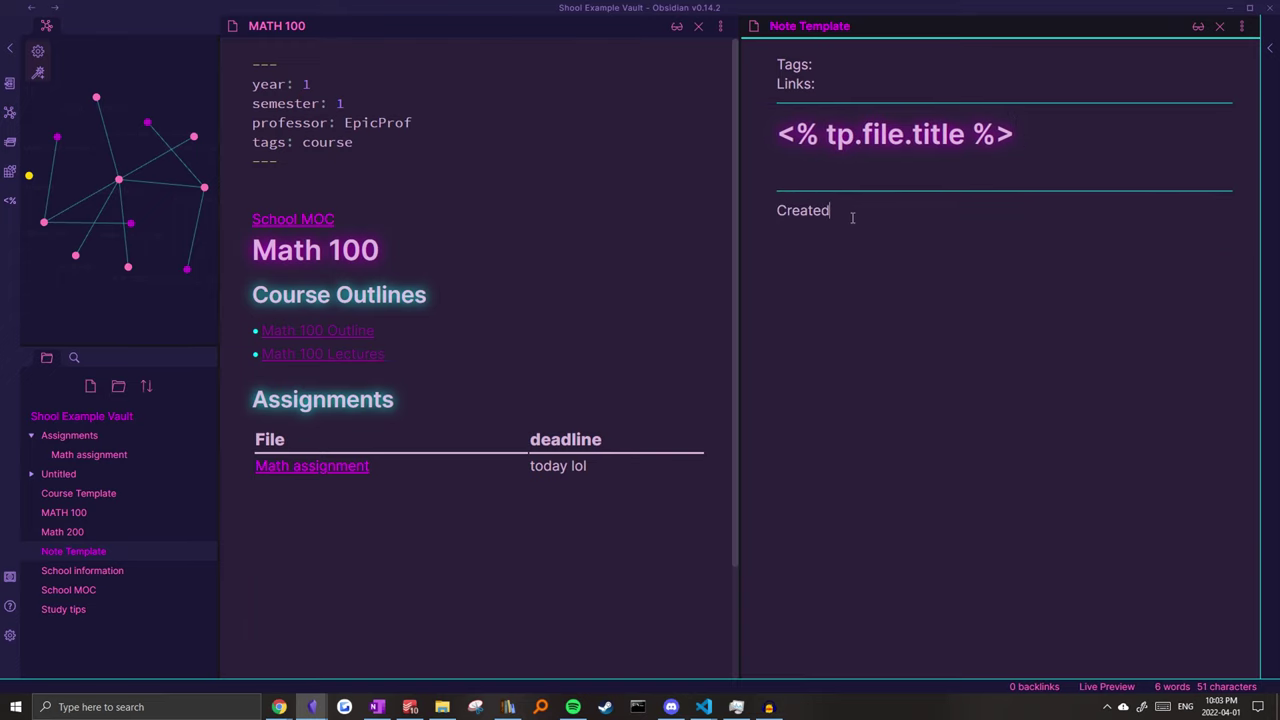
type(": <%% tp.file")
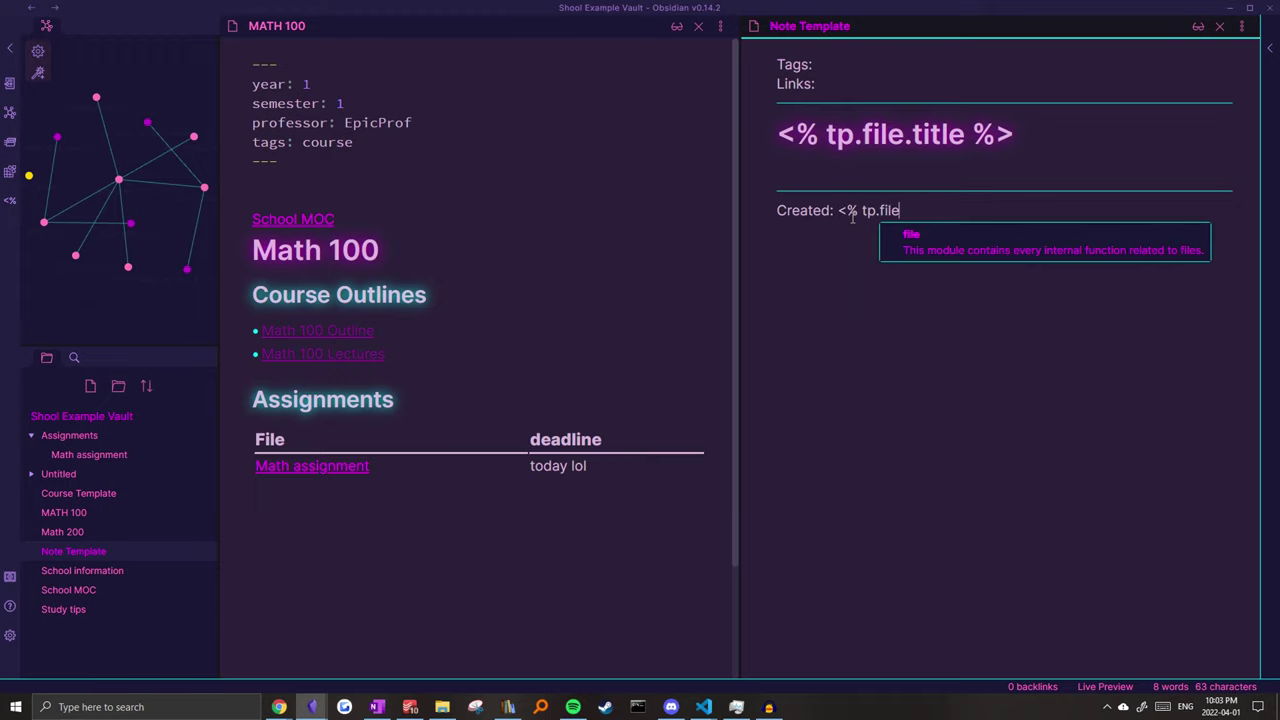
key("BackSpace")
key("BackSpace")
key("BackSpace")
key("BackSpace")
type("date.")
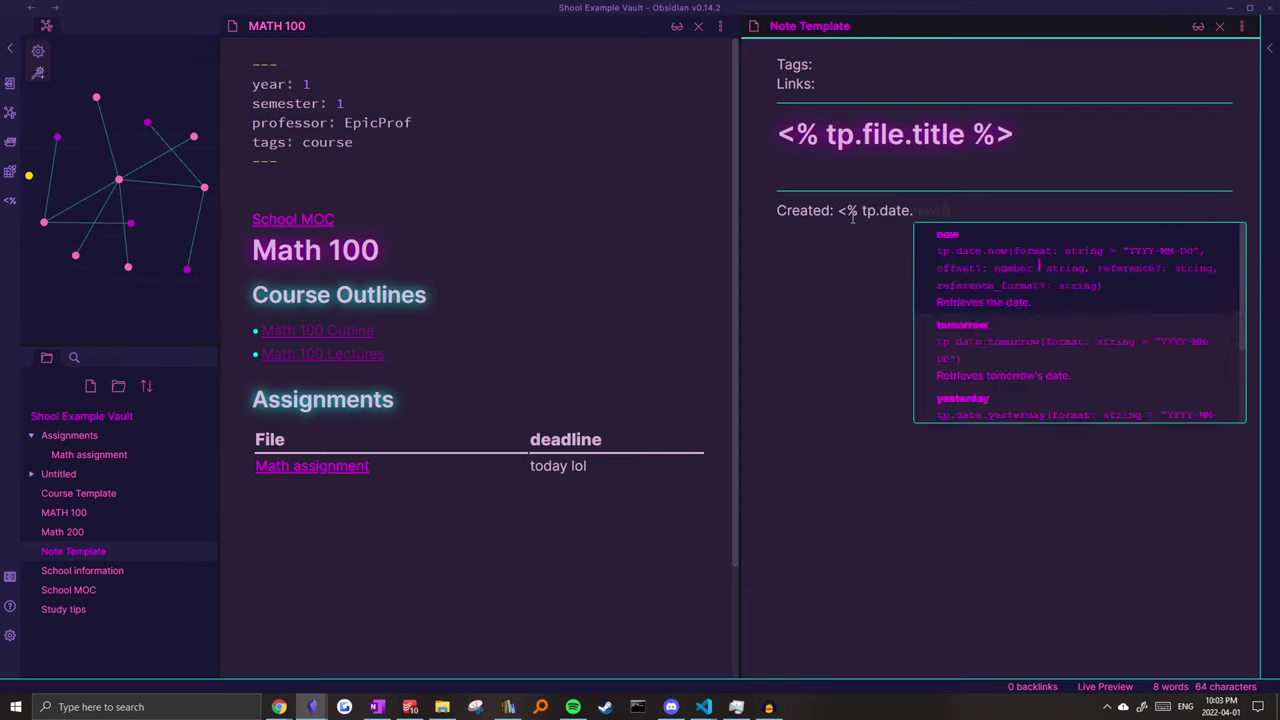
key("Return")
type("YYYY")
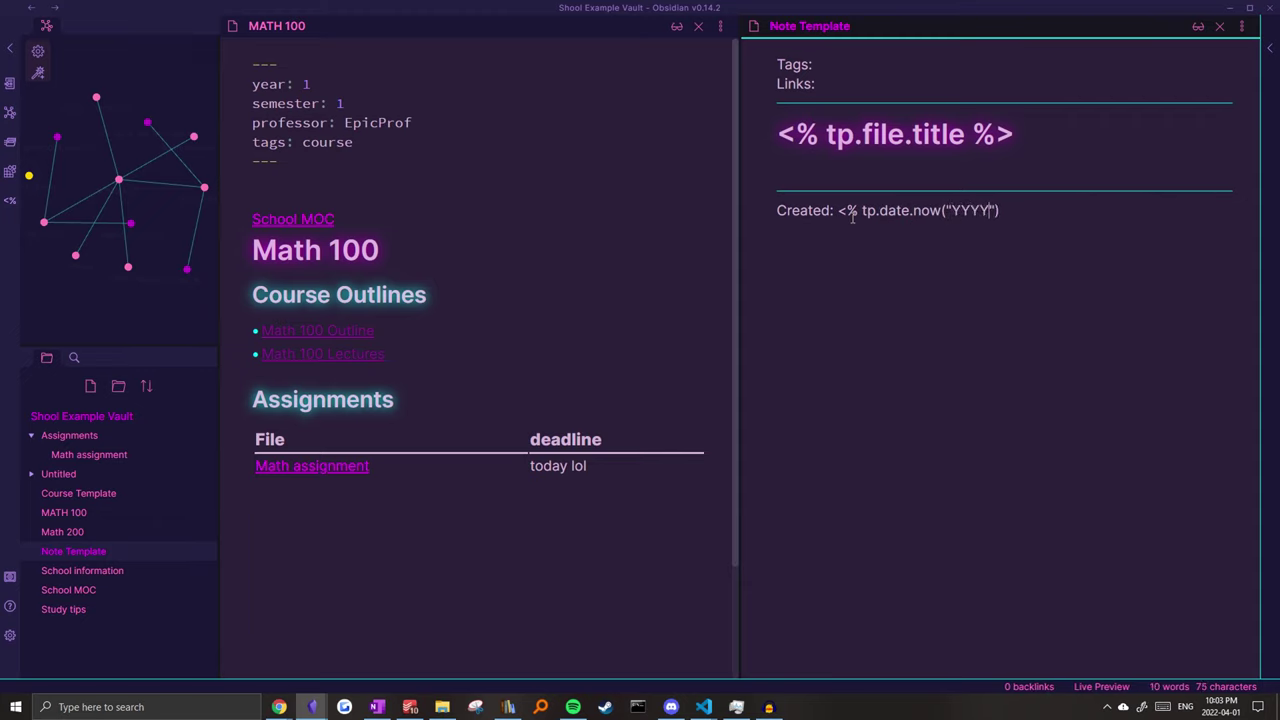
type("-MM-DD")
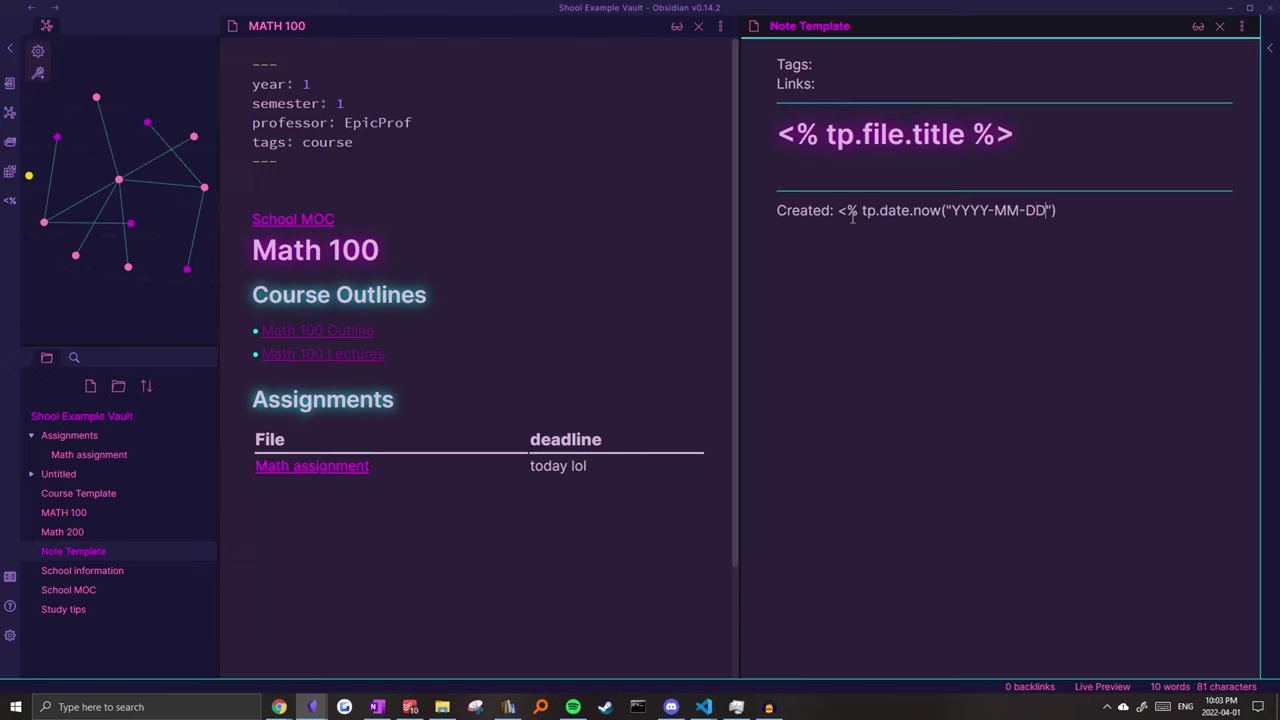
left_click_drag(961, 213, 1038, 216)
double_click(1036, 211)
left_click(1082, 214)
type("%>")
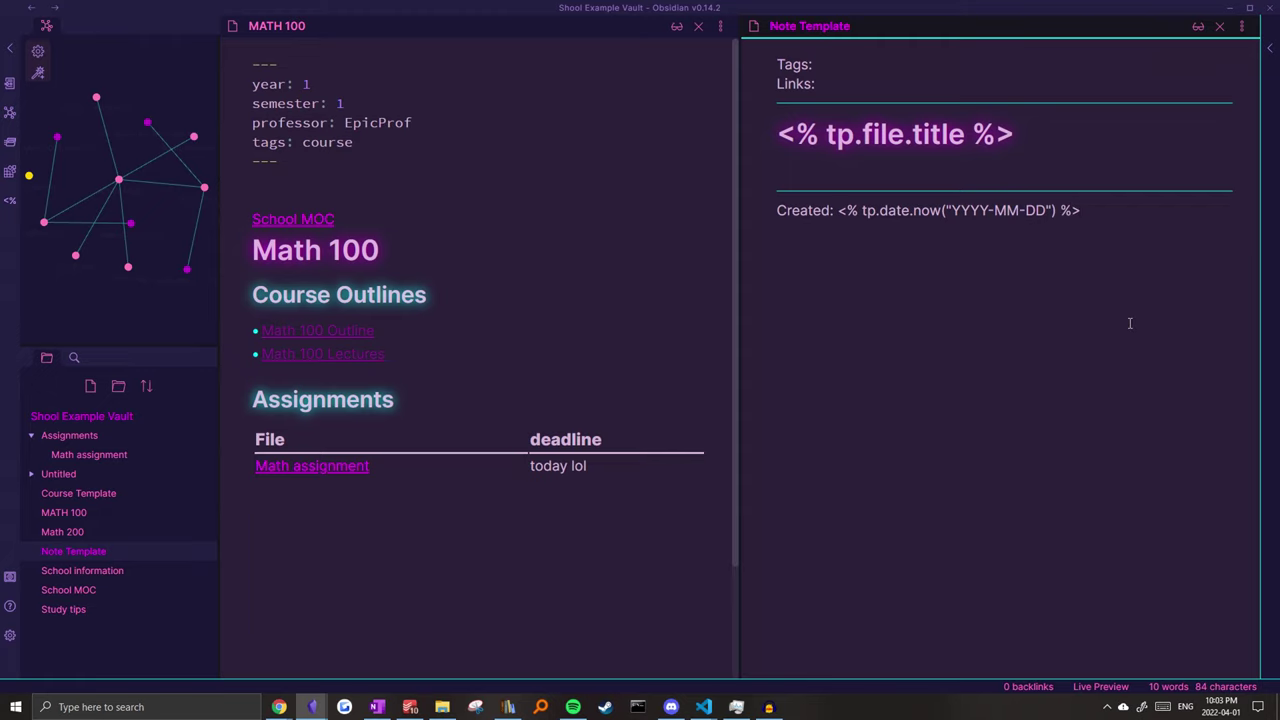
Try replacing the templates in the active Note Template file to test its title and created date.
key("ctrl+p")
type("repla")
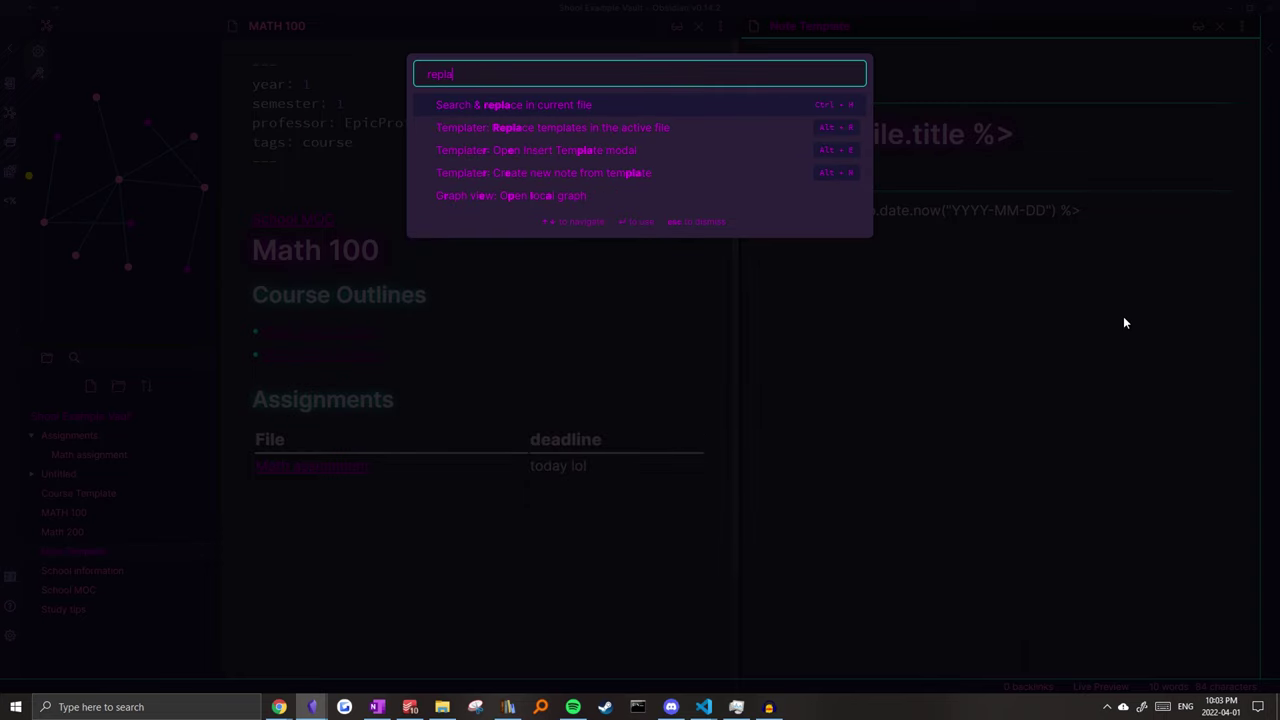
left_click(600, 128)
left_click_drag(840, 220, 946, 217)
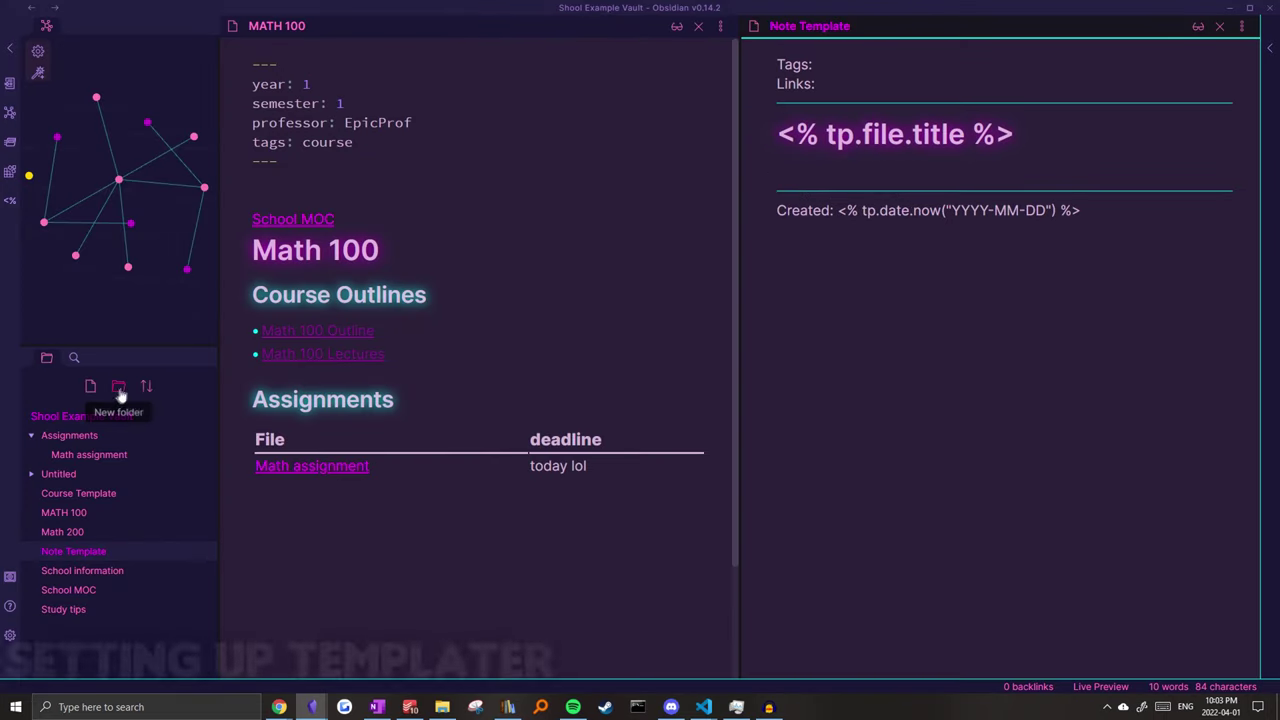
Create a folder named "Templates" and move Note Template and Course Template into it.
left_click(118, 388)
type("Templates")
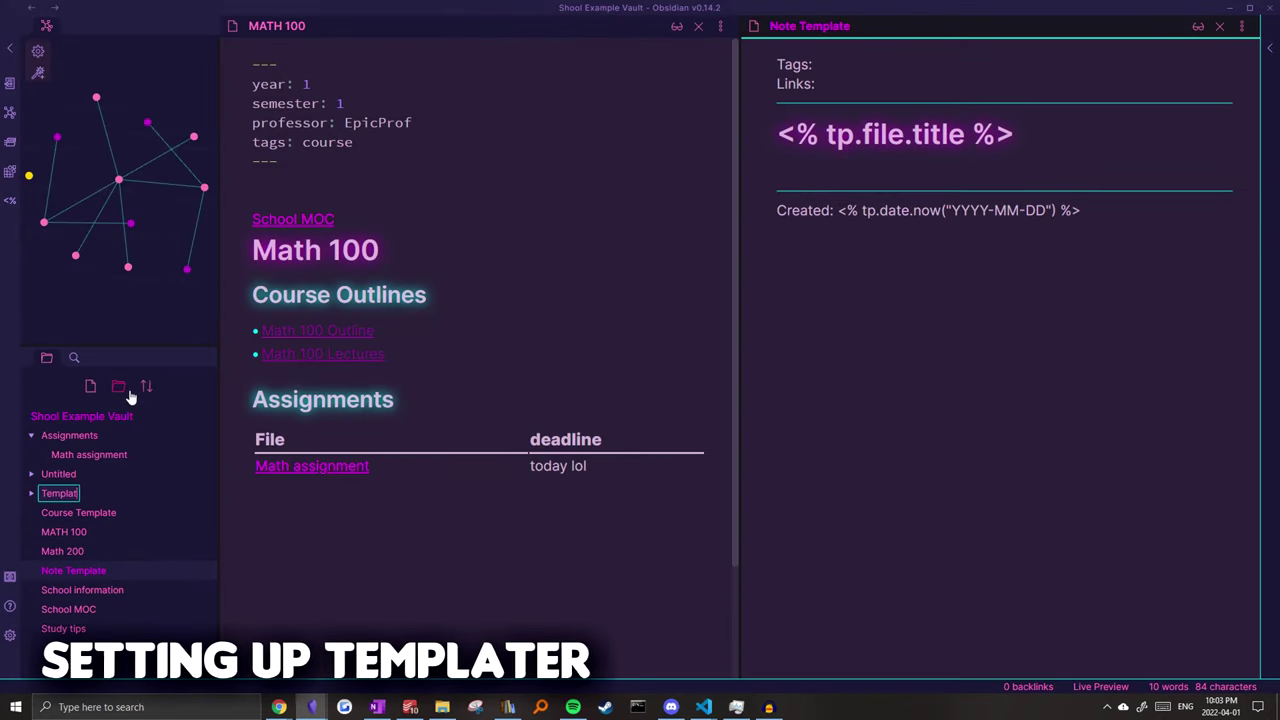
key("Return")
left_click_drag(55, 572, 60, 474)
In Templater's settings, set the template folder location to Templates and enable triggering Templater on new file creation.
left_click(10, 635)
scroll(214, 437, "down", 2)
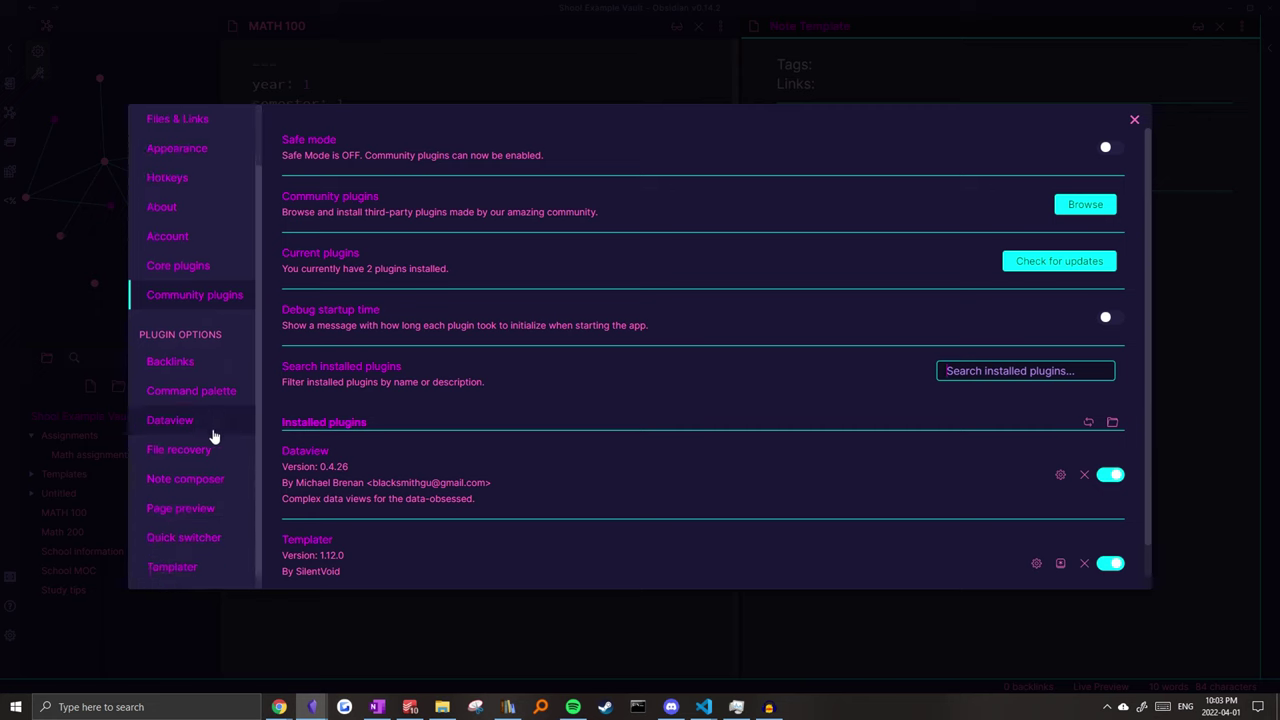
left_click(155, 553)
left_click(800, 200)
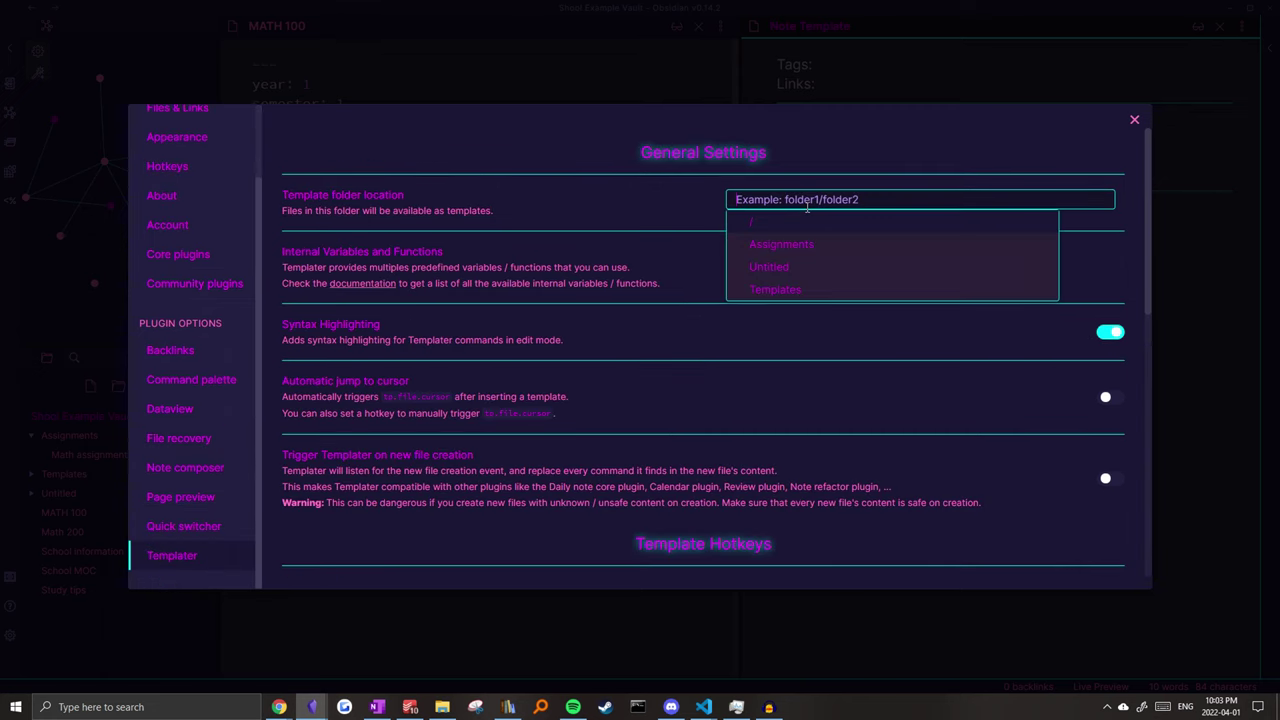
left_click(789, 289)
scroll(1110, 287, "down", 2)
left_click(1106, 281)
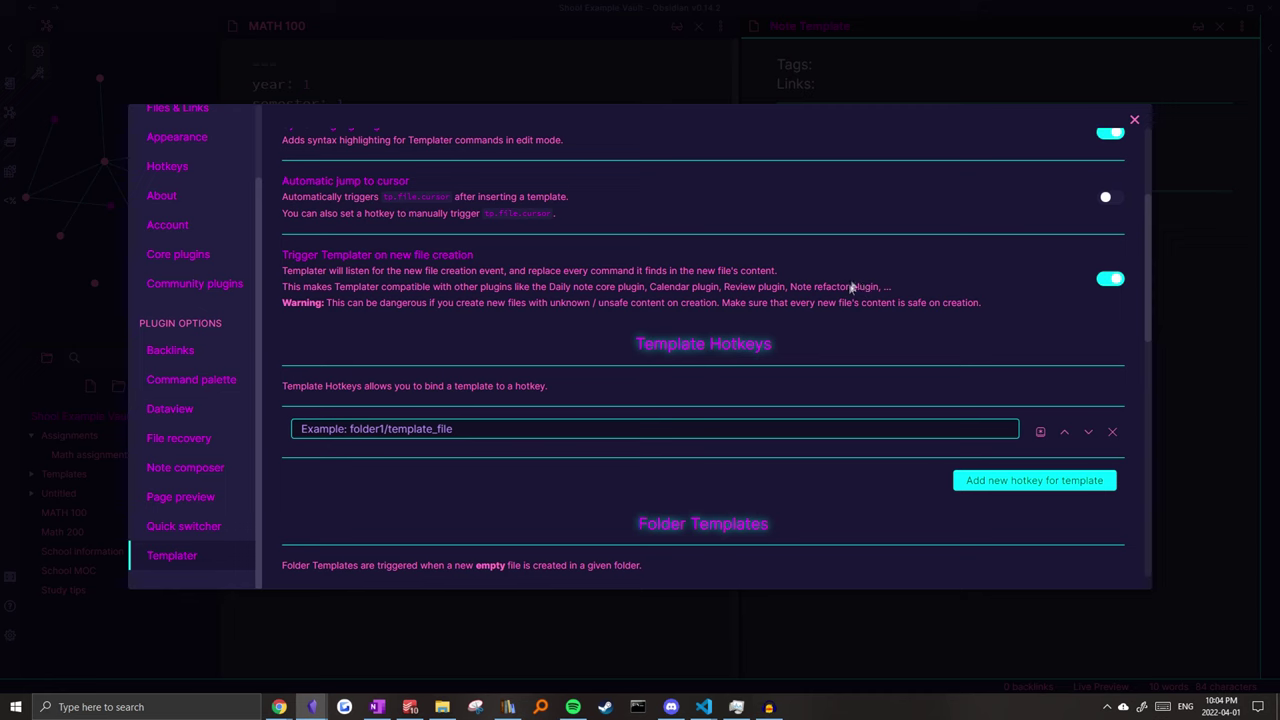
Choose "Templates/Course Template.md" as the template for Templater's empty template hotkey entry.
scroll(636, 238, "down", 1)
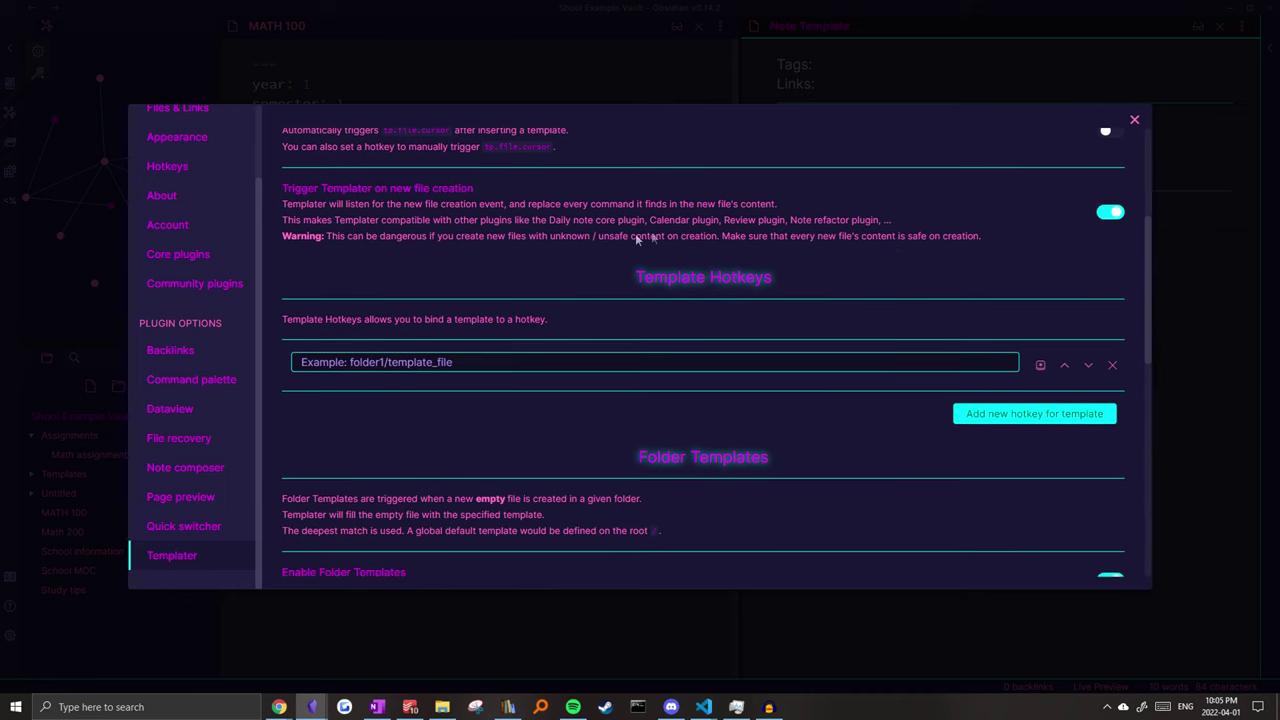
left_click(526, 366)
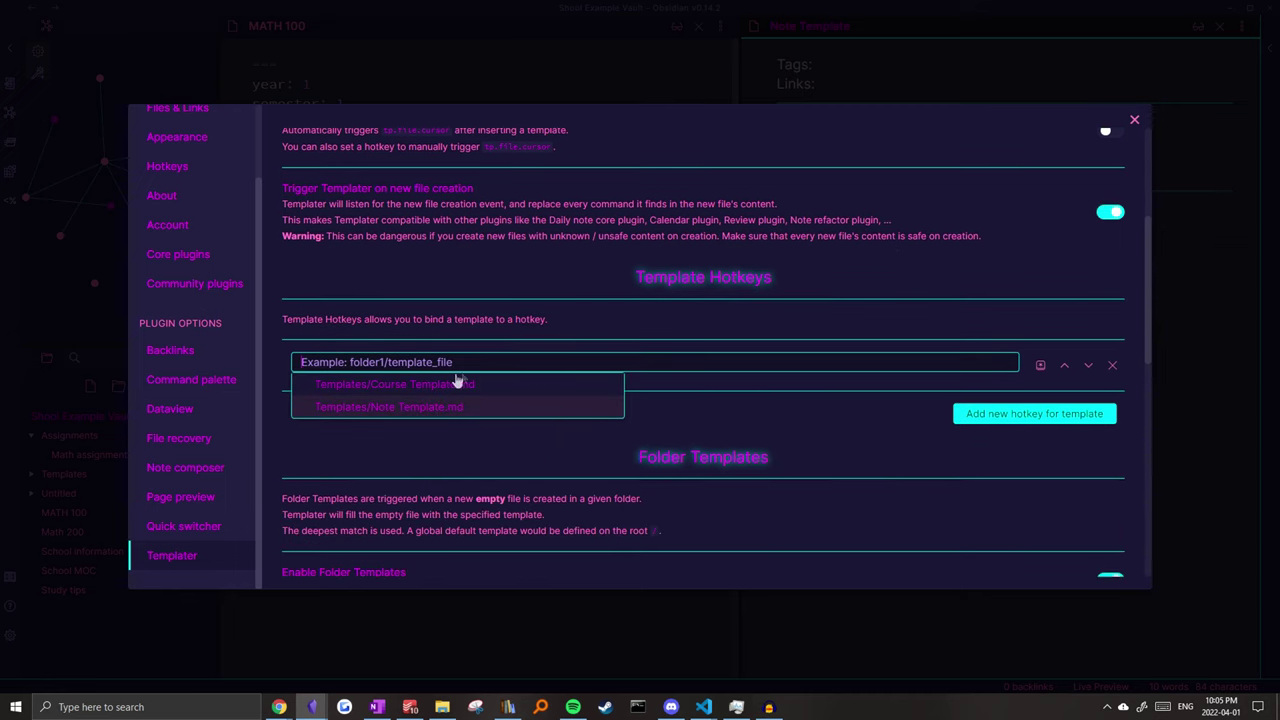
left_click(400, 392)
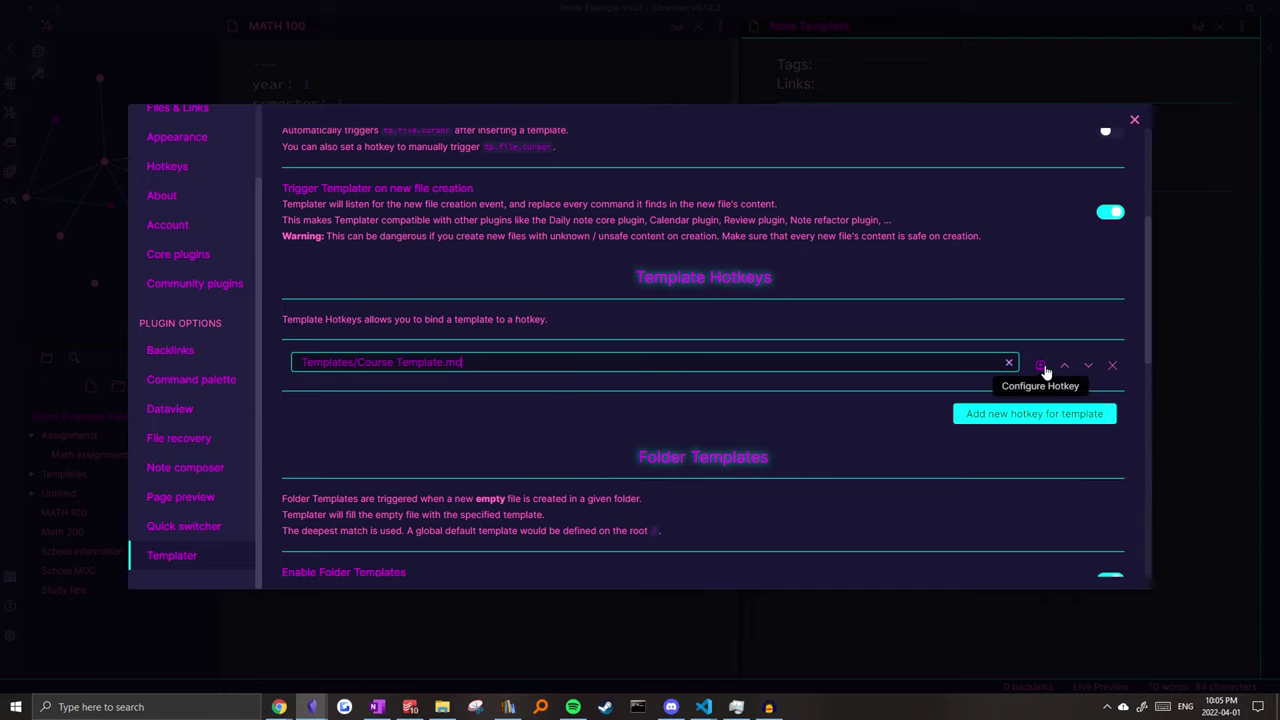
Assign the hotkey Ctrl+Shift+C to the Templater command that inserts Templates/Course Template.md.
left_click(1040, 365)
left_click(1104, 182)
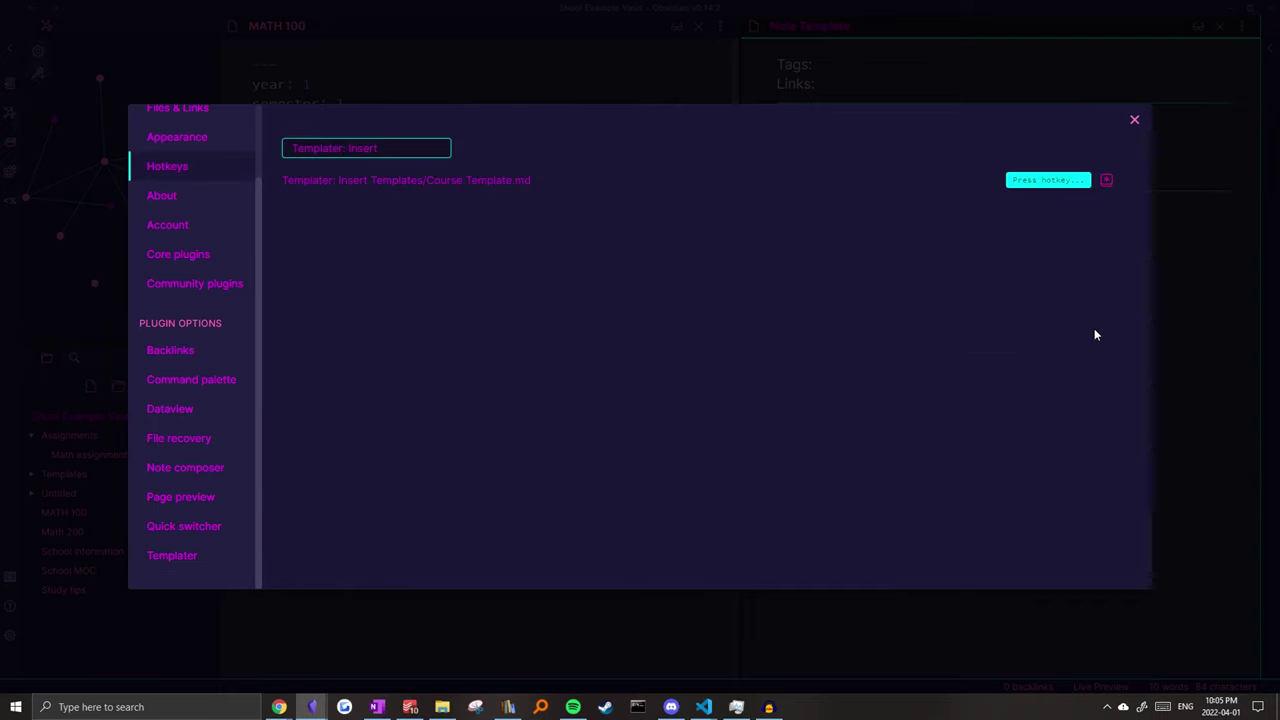
key("ctrl+shift+c")
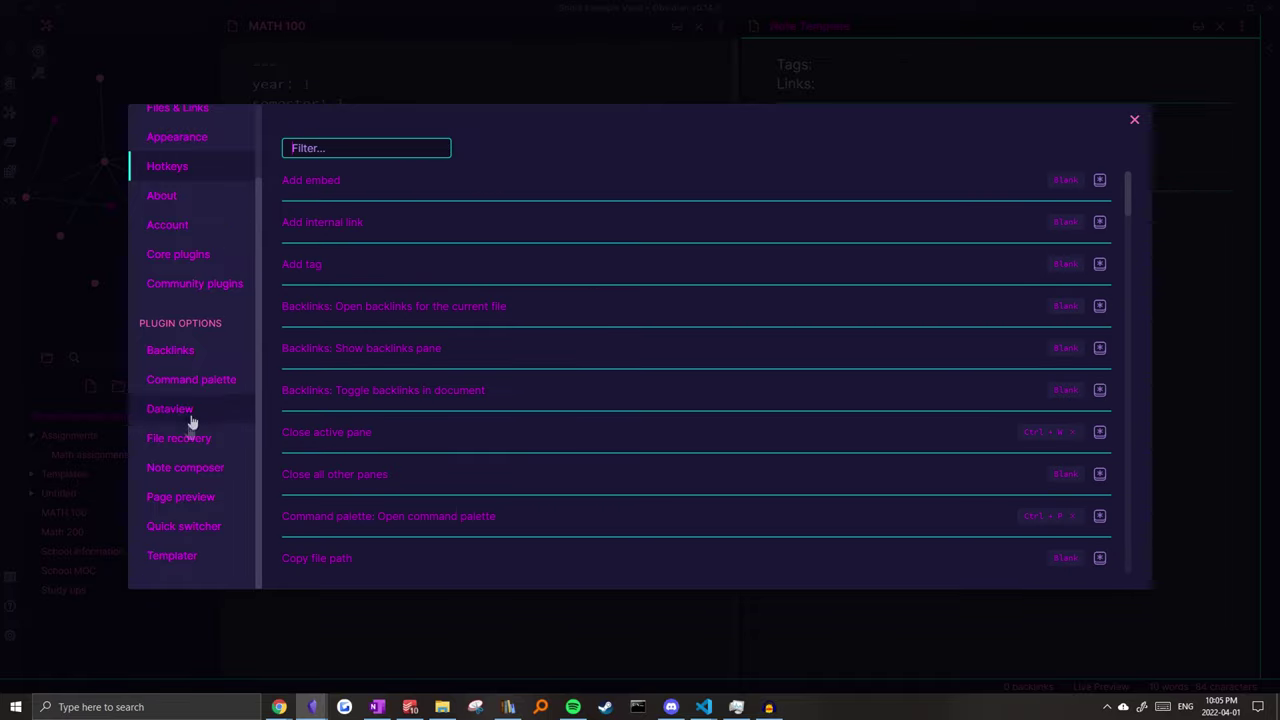
In Templater's folder templates, map the root folder "/" to "Templates/Note Template.md".
left_click(180, 553)
scroll(736, 244, "down", 10)
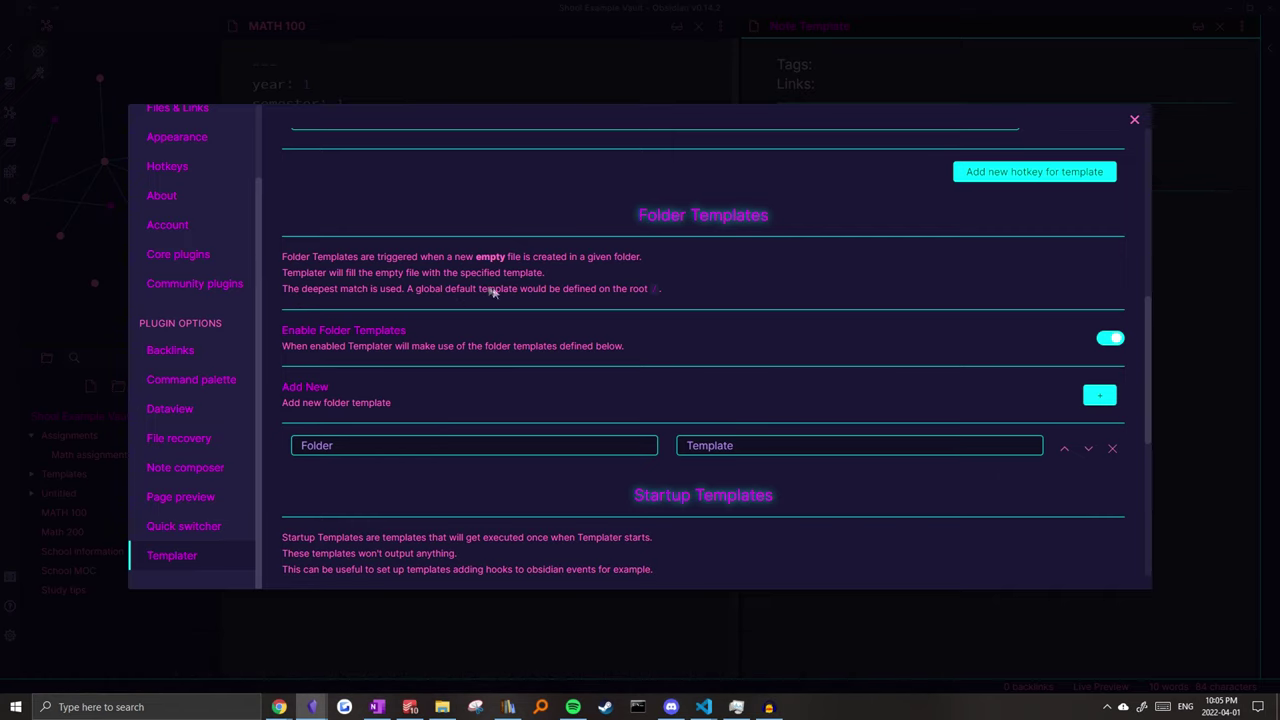
left_click(388, 445)
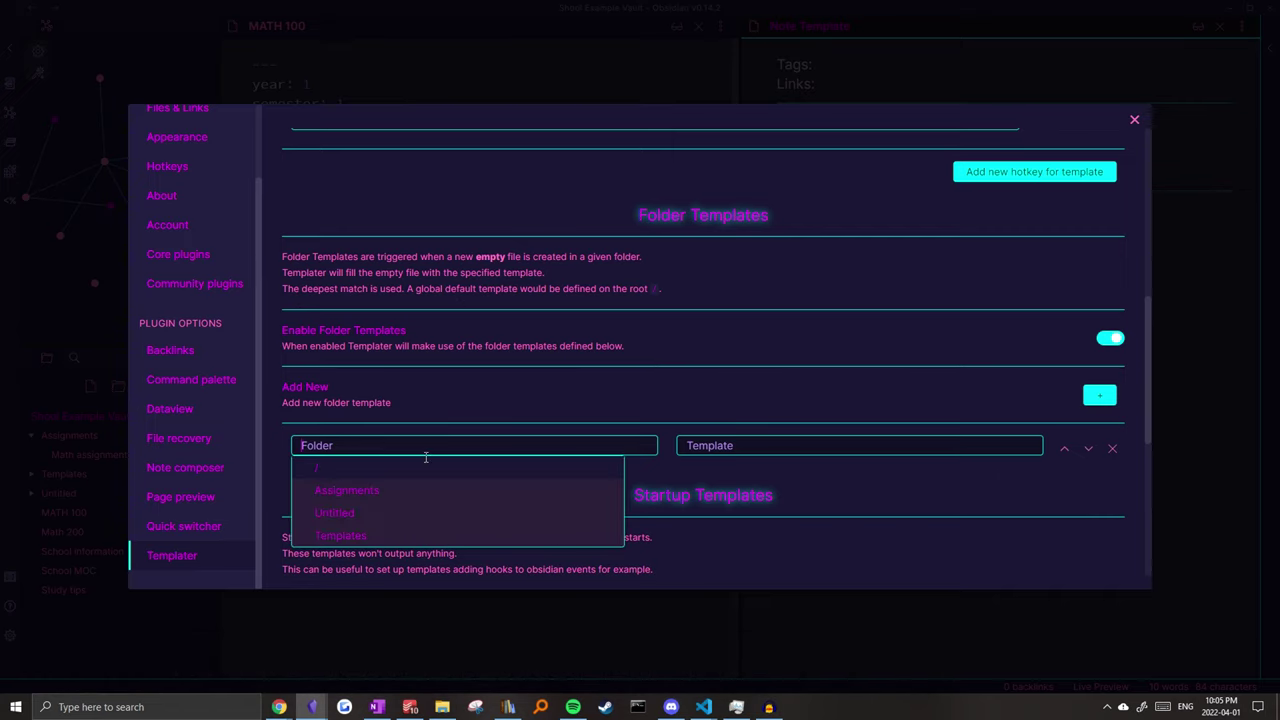
type("/")
left_click(713, 445)
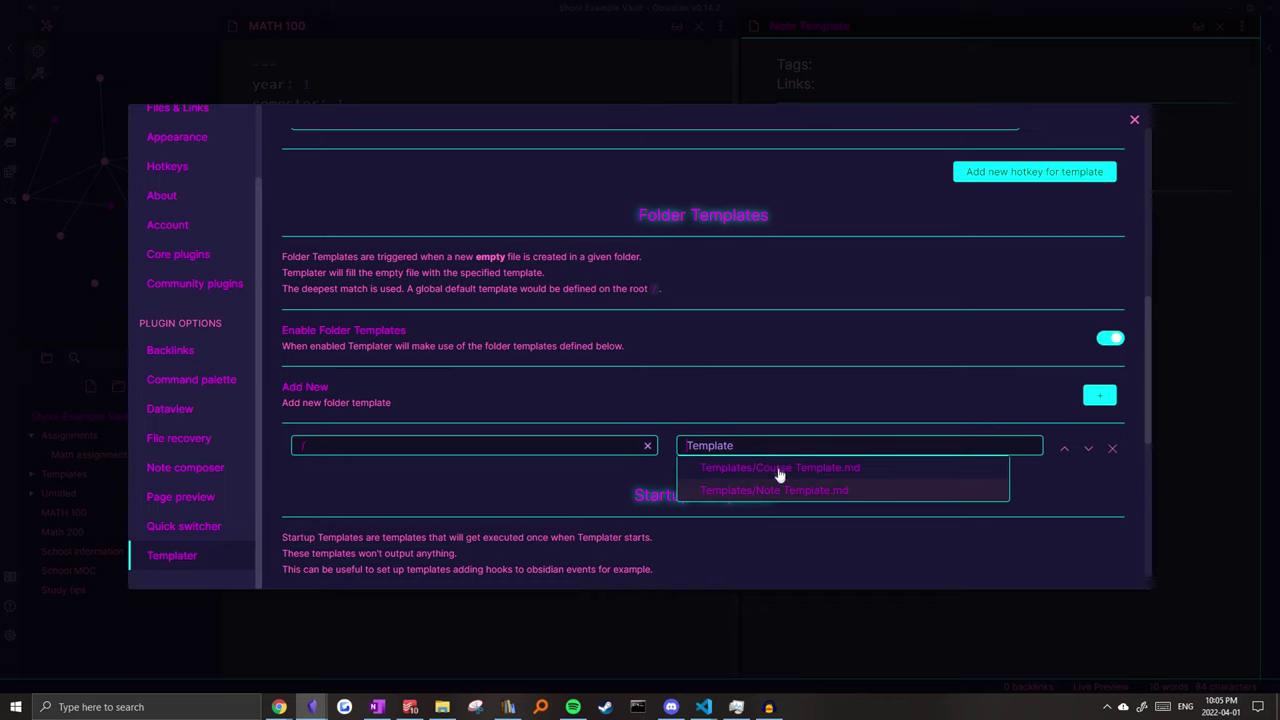
left_click(805, 490)
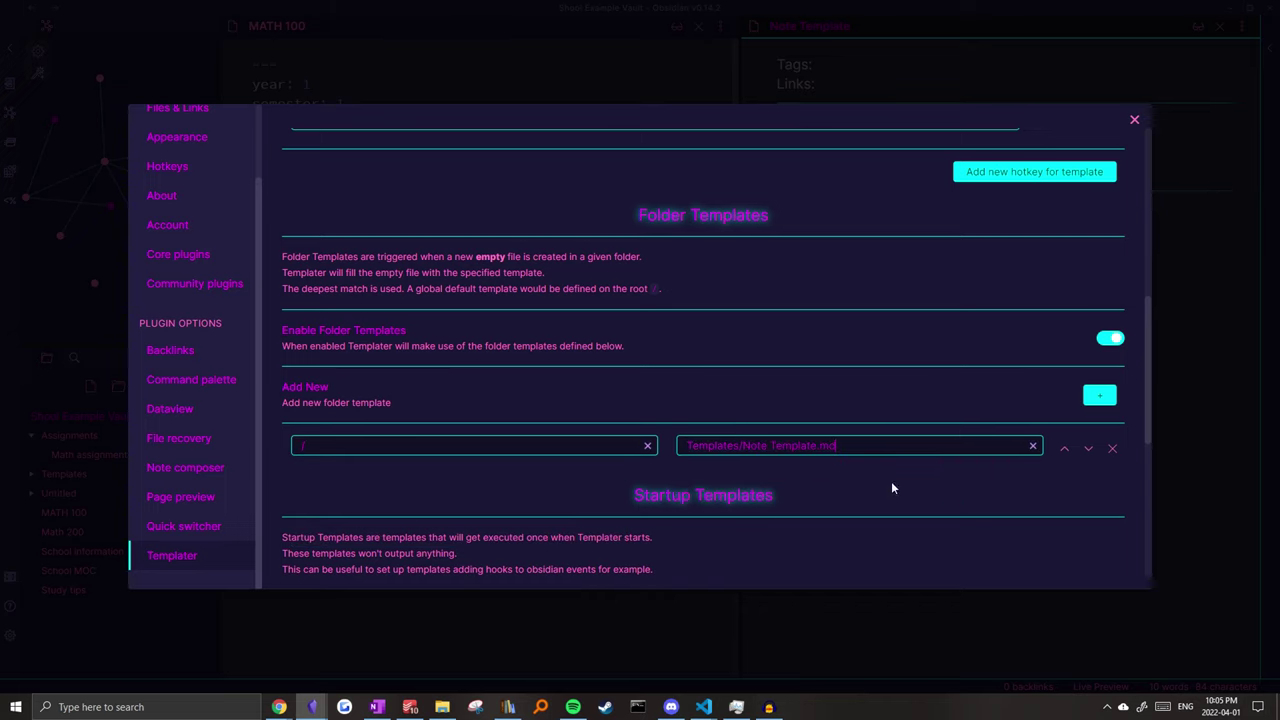
Add a second folder template entry, set its folder to Assignments, and open its template choice.
left_click(1099, 395)
left_click(401, 487)
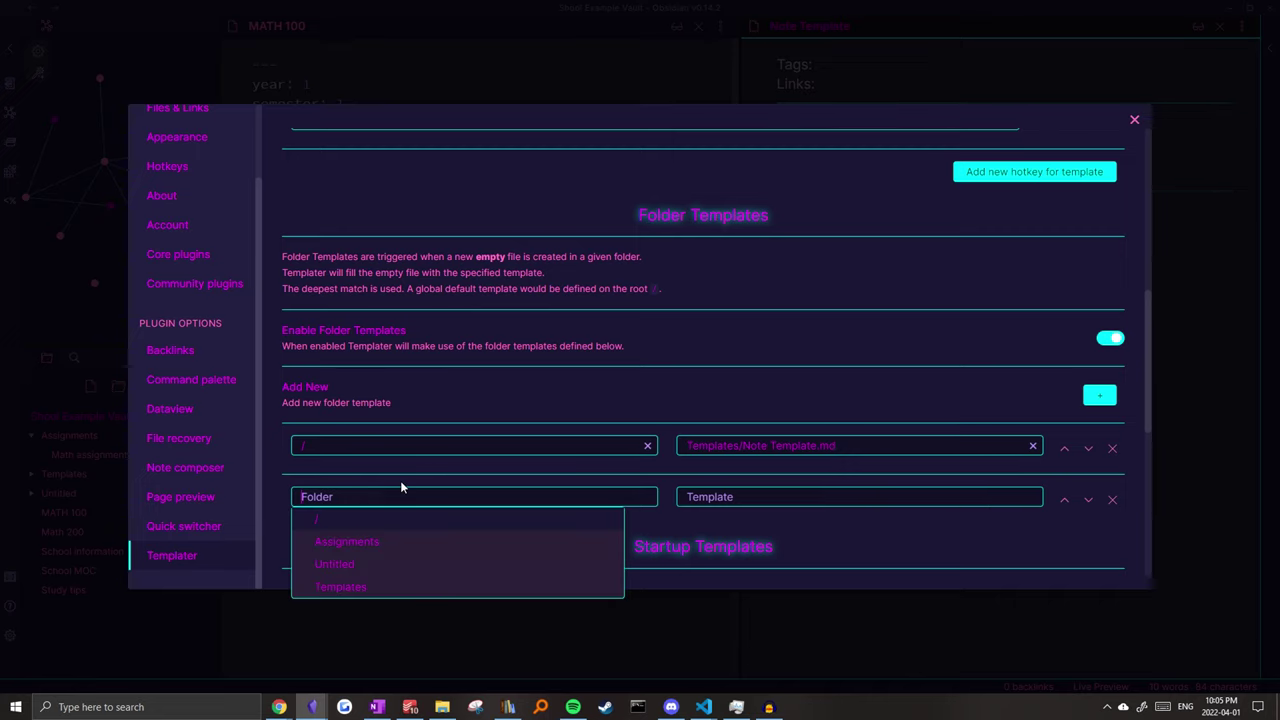
type("A")
left_click(371, 520)
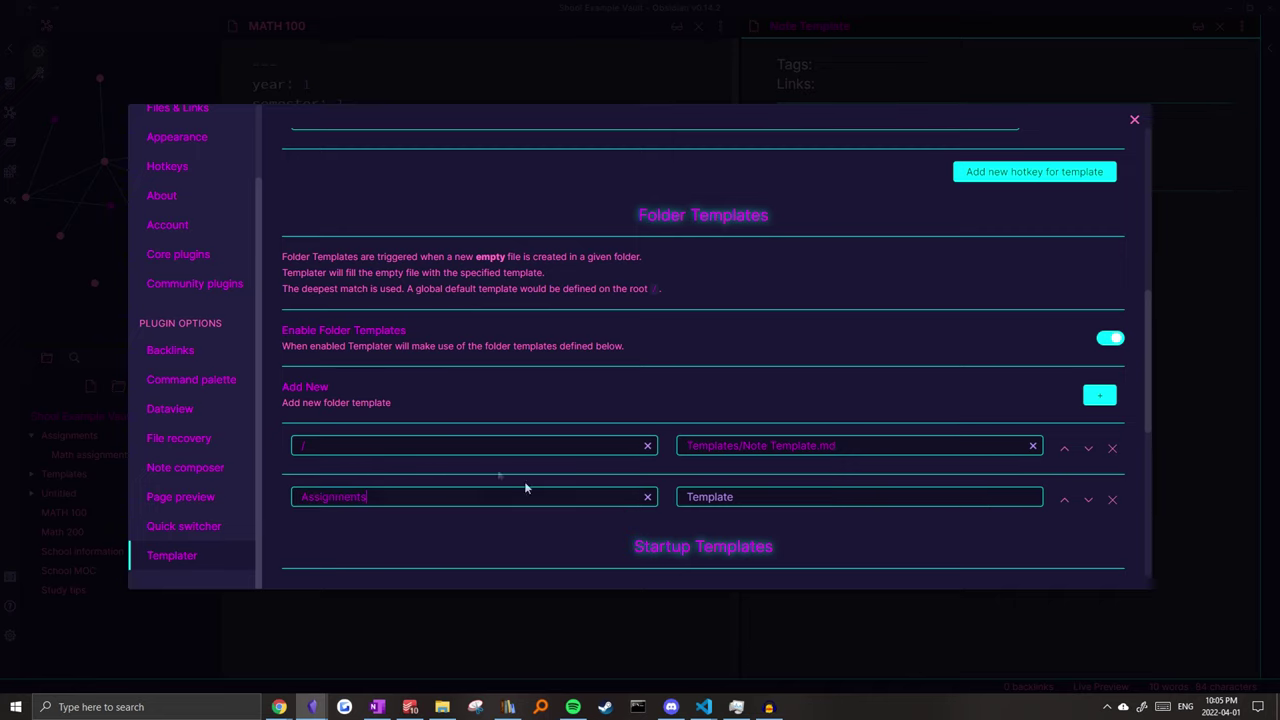
left_click(722, 494)
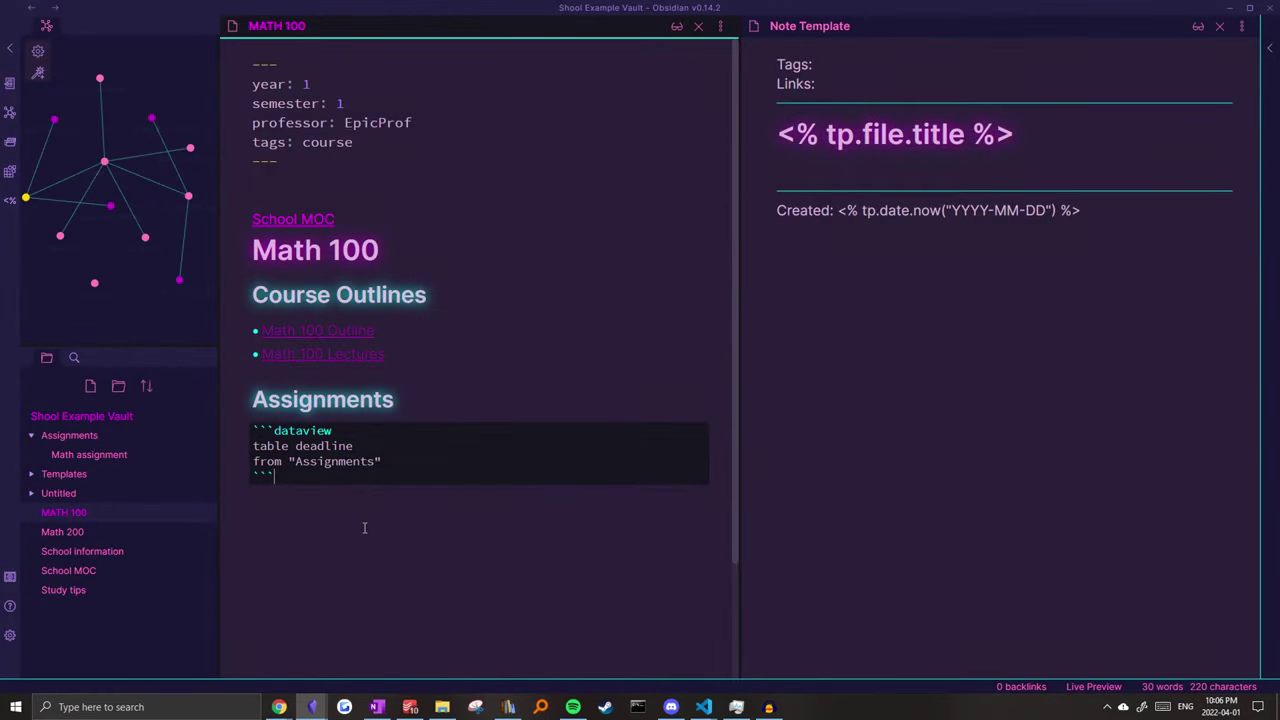
Create a new note named "PHYS 100" in the pane showing MATH 100.
key("Return")
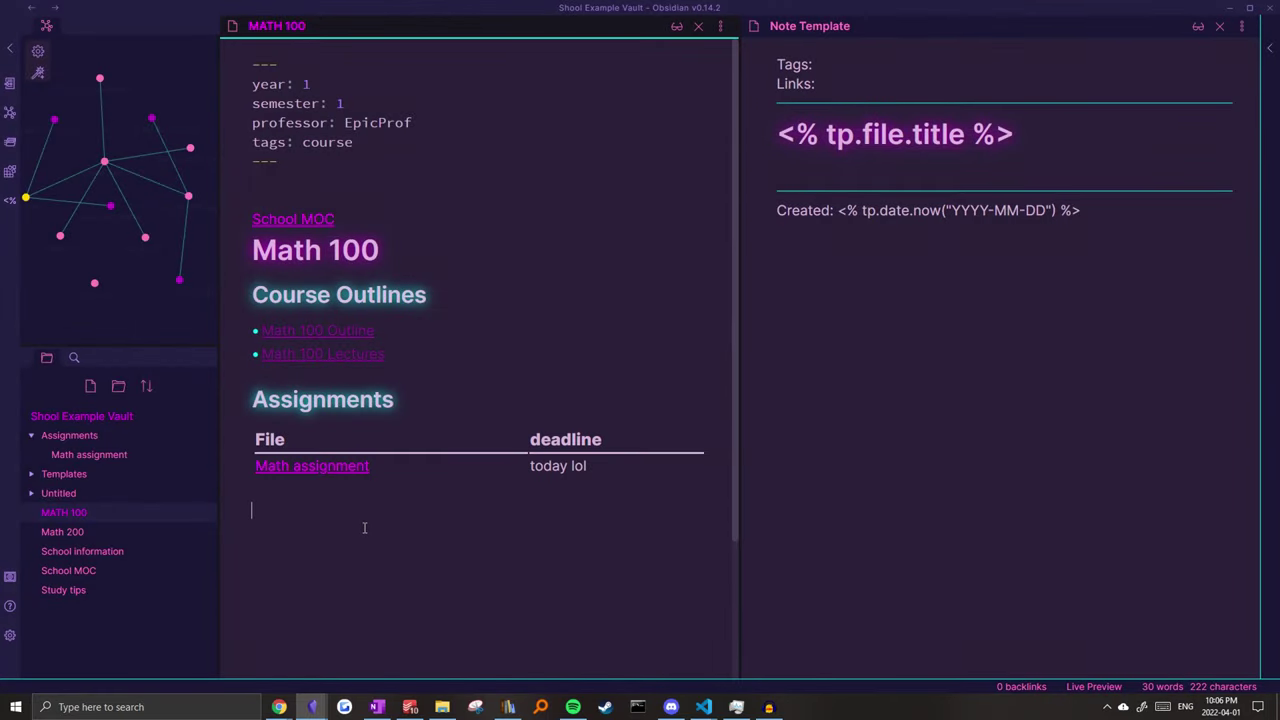
key("ctrl+o")
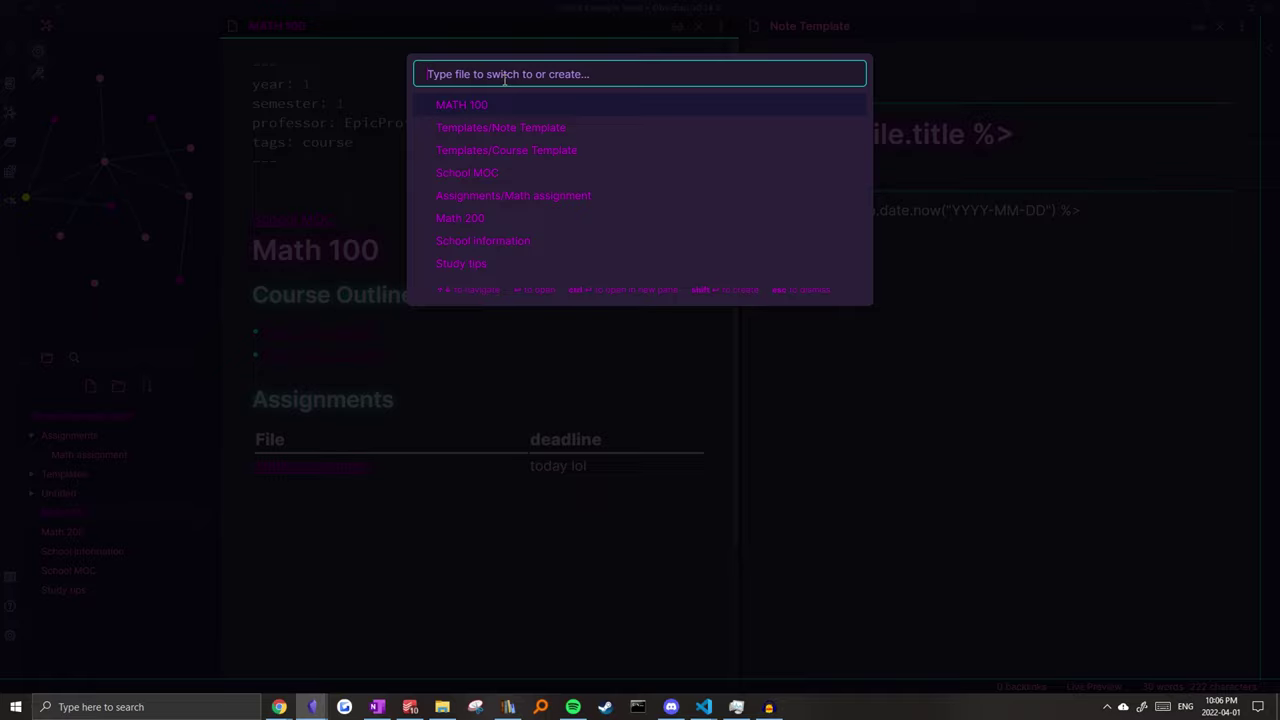
type("P")
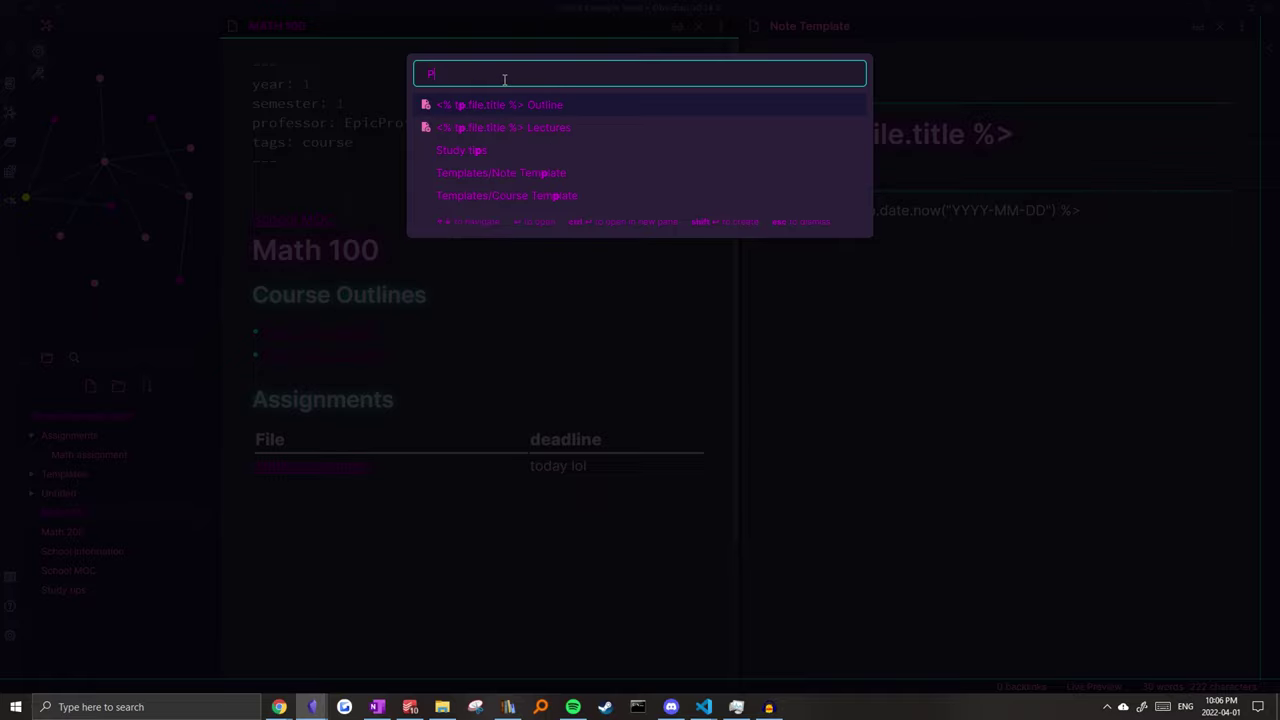
type("HYS 100")
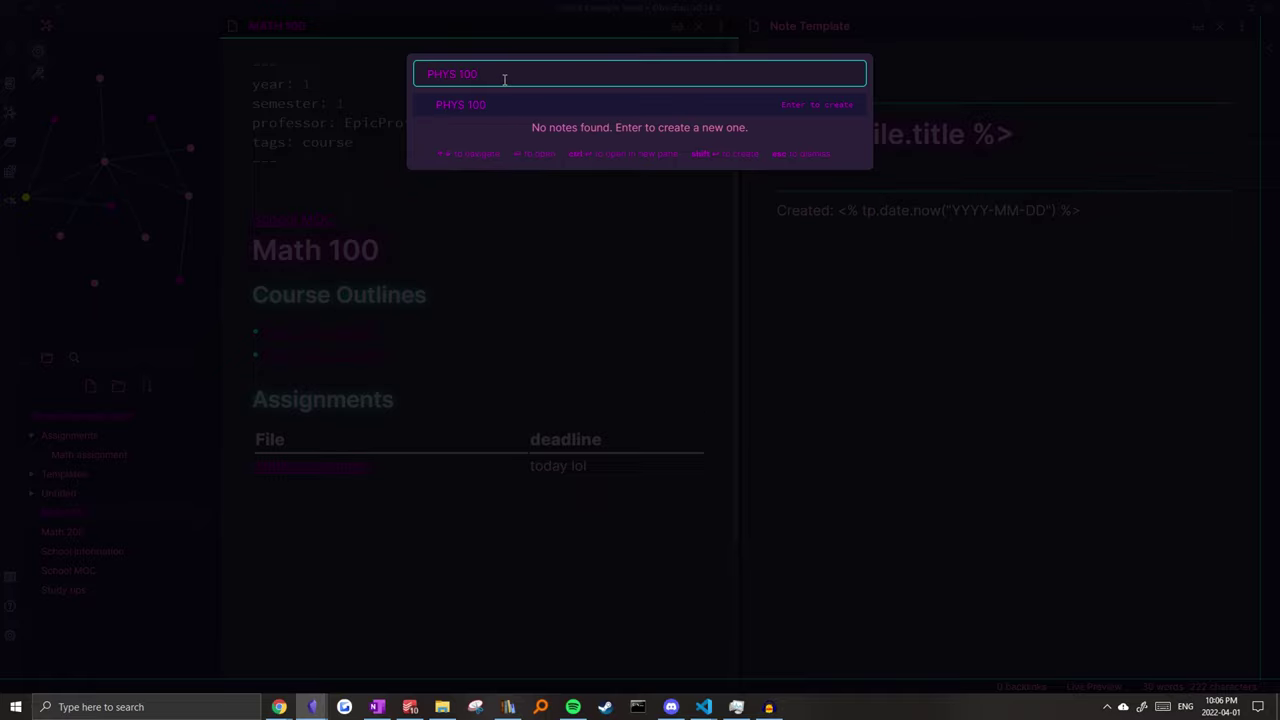
key("Return")
Clear the note template content from PHYS 100 and insert the Course Template in its place.
left_click_drag(509, 246, 226, 59)
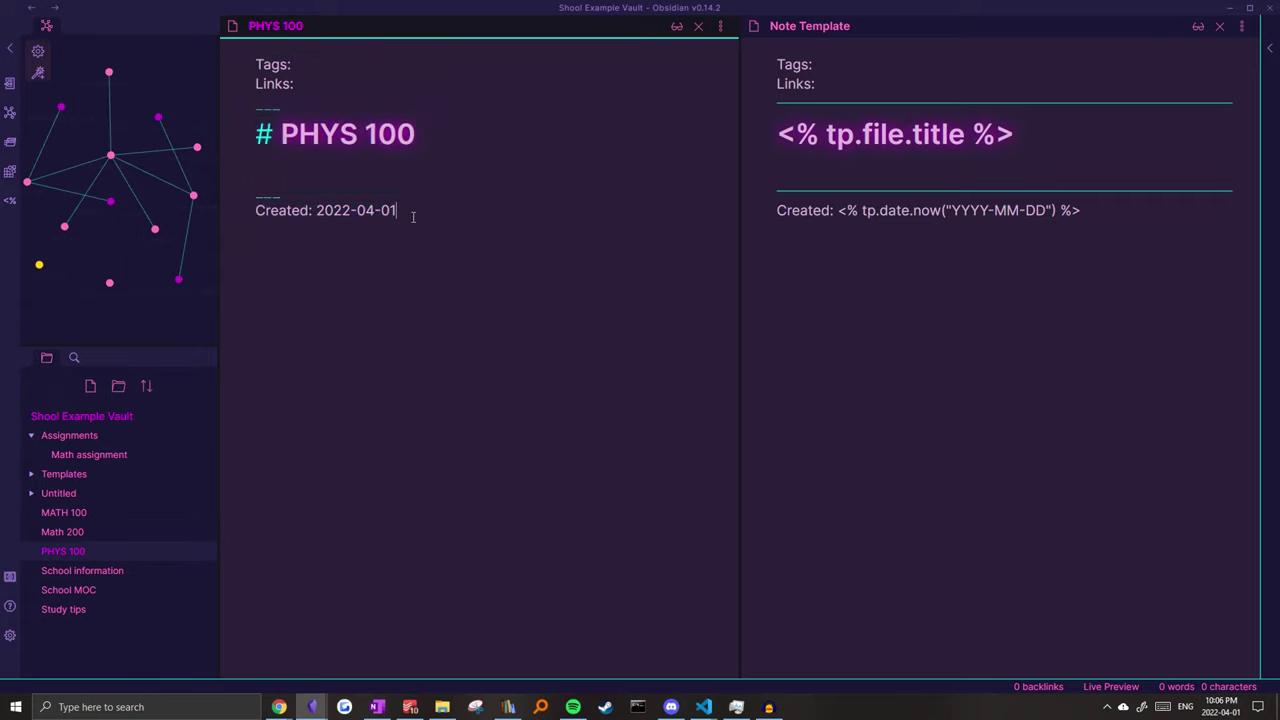
key("ctrl+a")
left_click(397, 210)
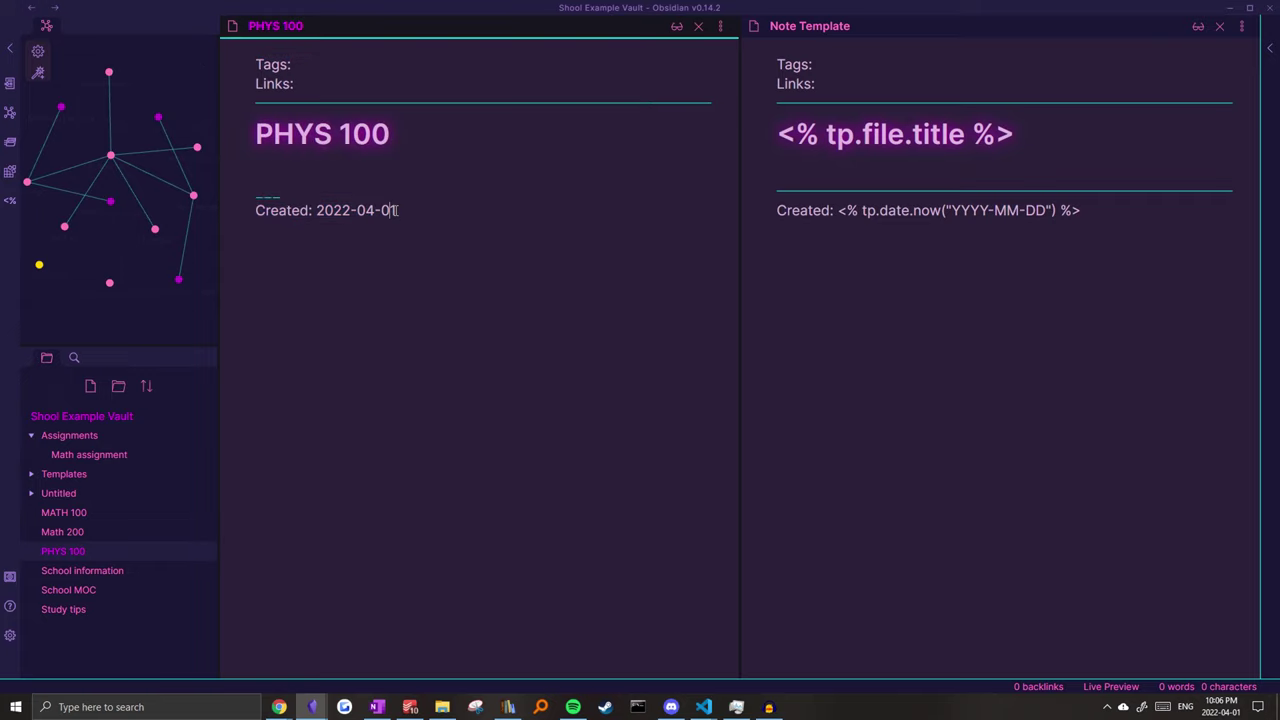
key("ctrl+a")
key("BackSpace")
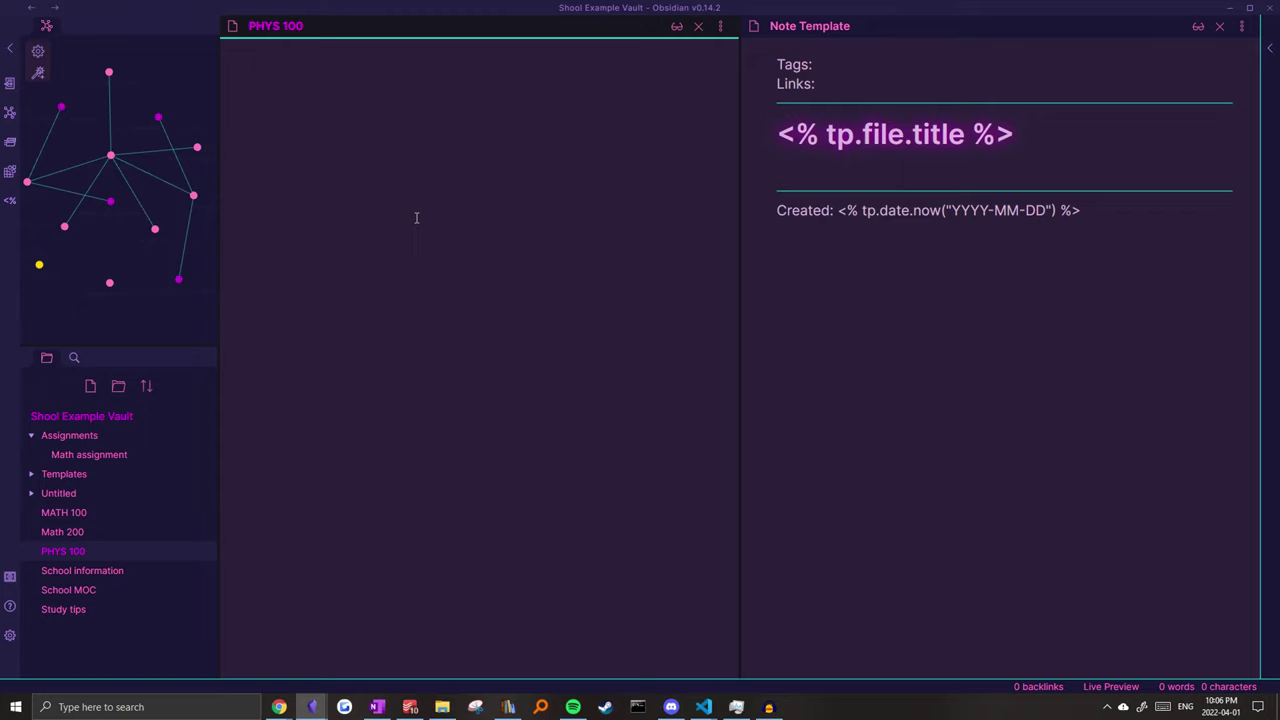
key("ctrl+z")
scroll(416, 217, "down", 1)
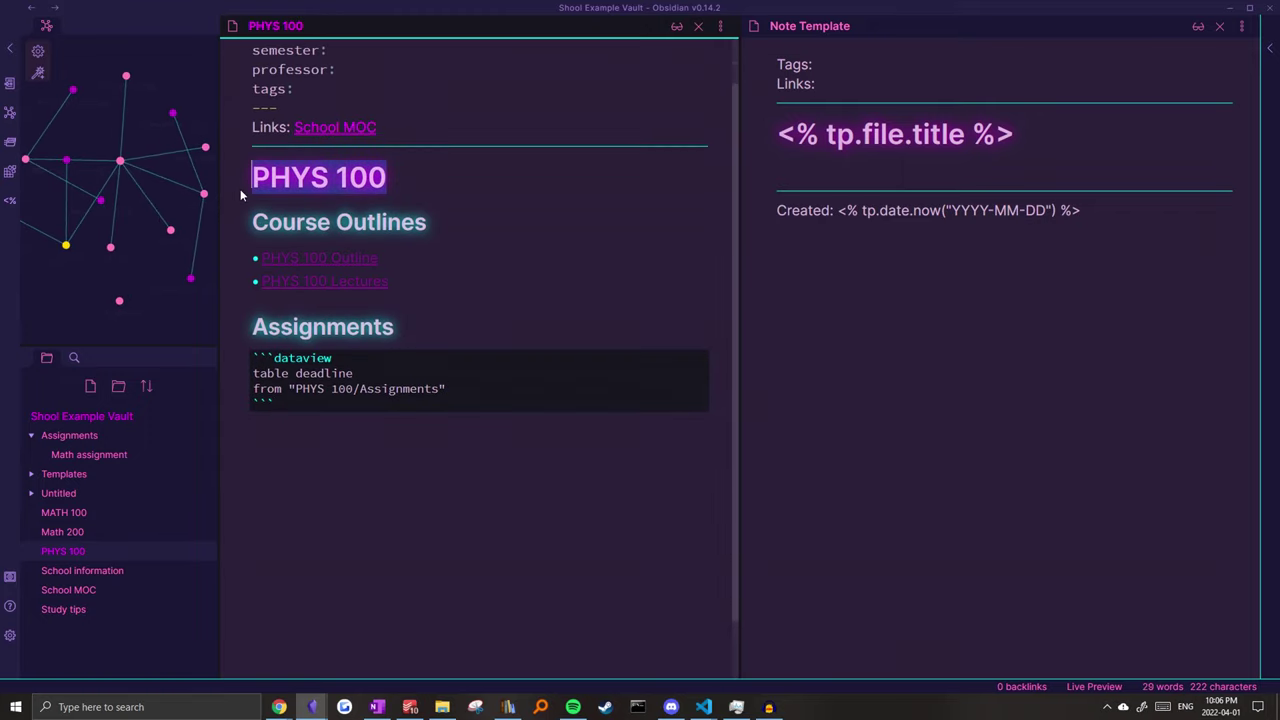
left_click(465, 217)
left_click(449, 186)
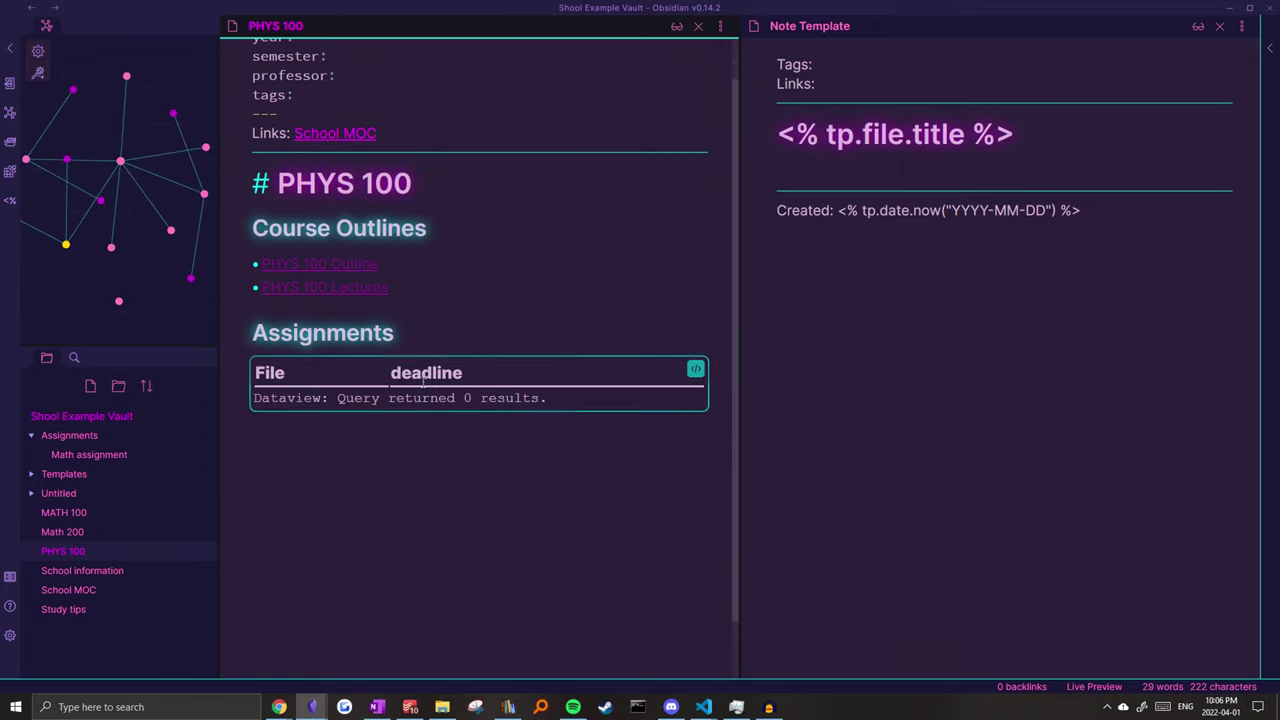
left_click(468, 286)
Fill in the PHYS 100 front matter with year 1, semester 2, professor "Yes" and tag "course".
scroll(697, 400, "up", 1)
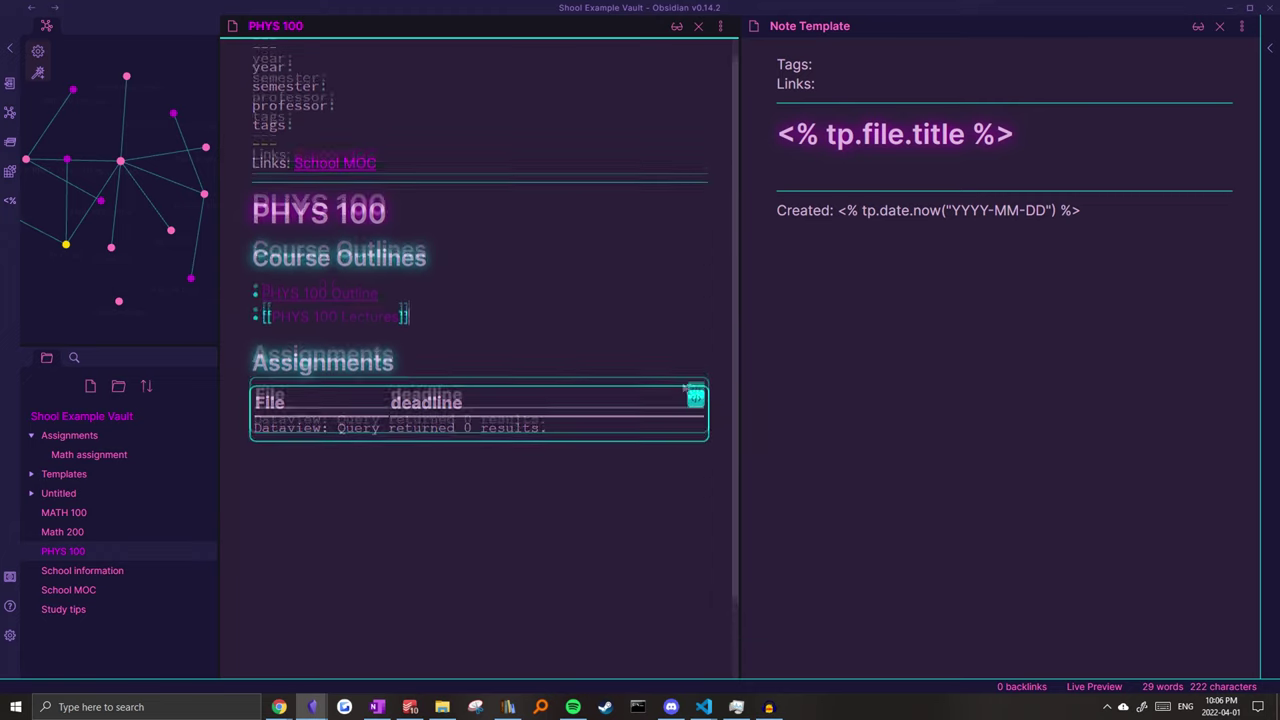
left_click(337, 86)
type("1")
left_click(350, 104)
type("2")
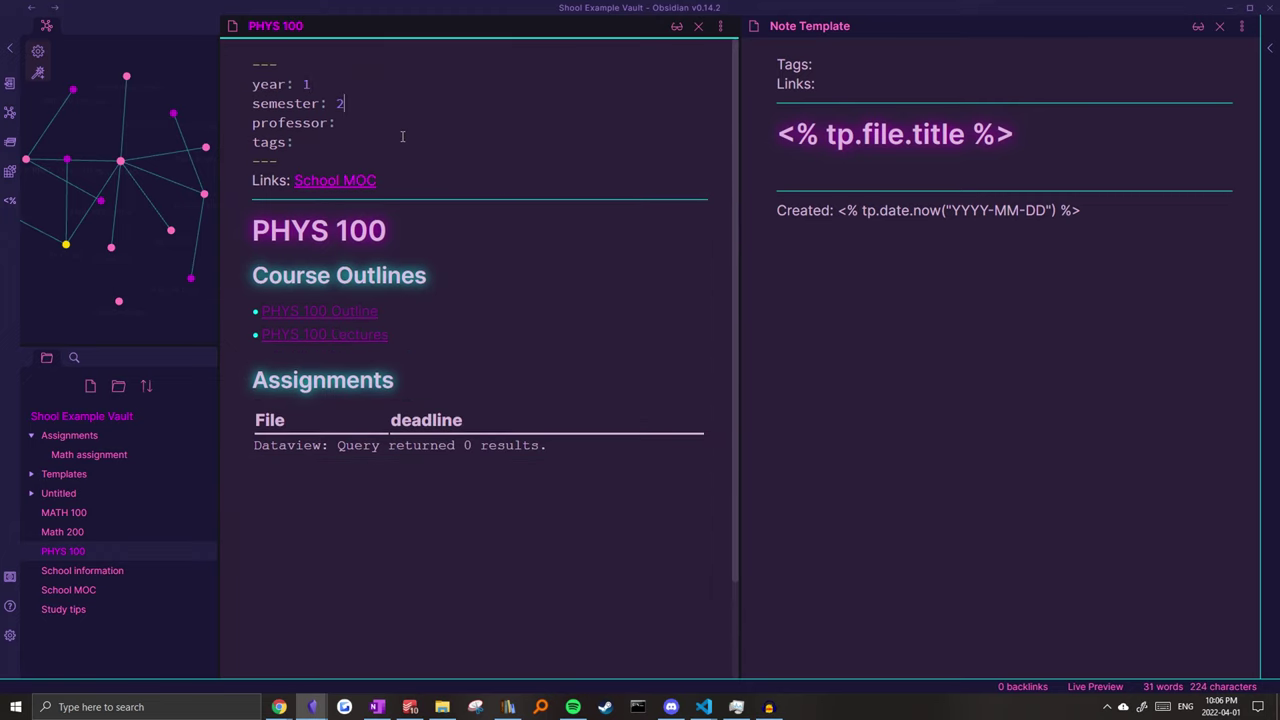
type("es")
left_click(403, 140)
type("course")
Examine the source folder path in the Dataview query under the Assignments heading of PHYS 100.
left_click(694, 415)
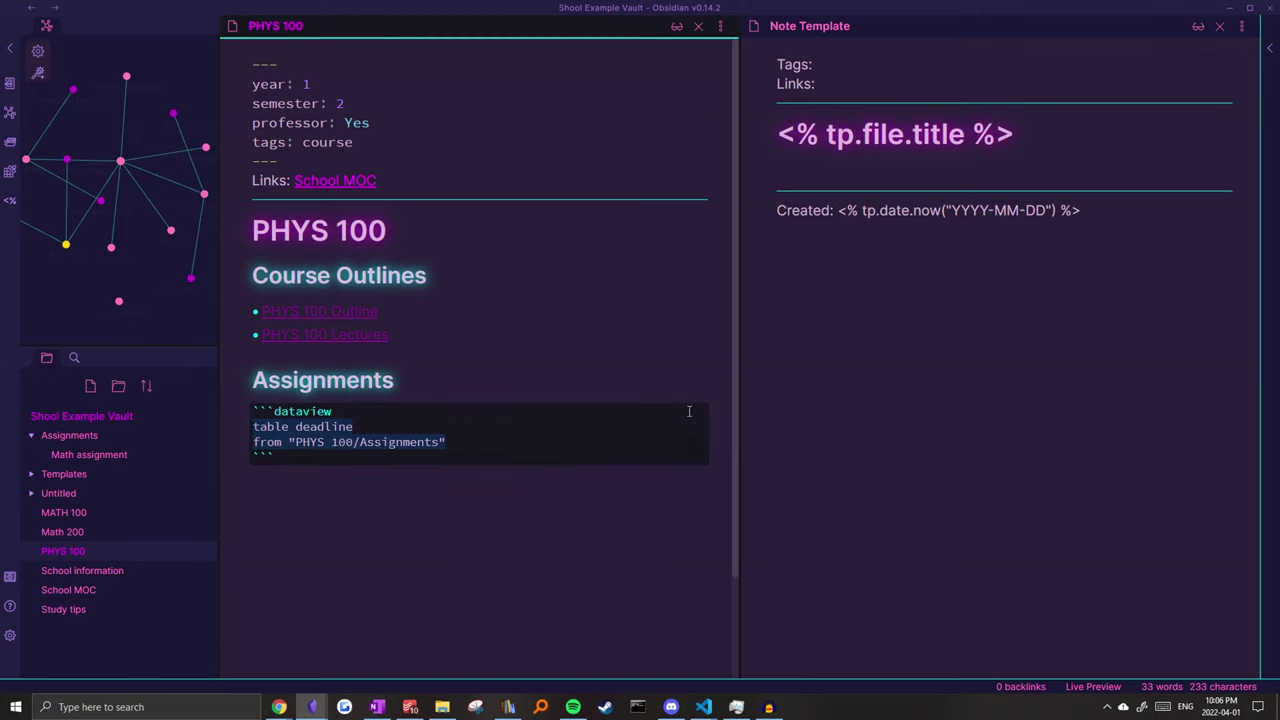
scroll(451, 437, "down", 3)
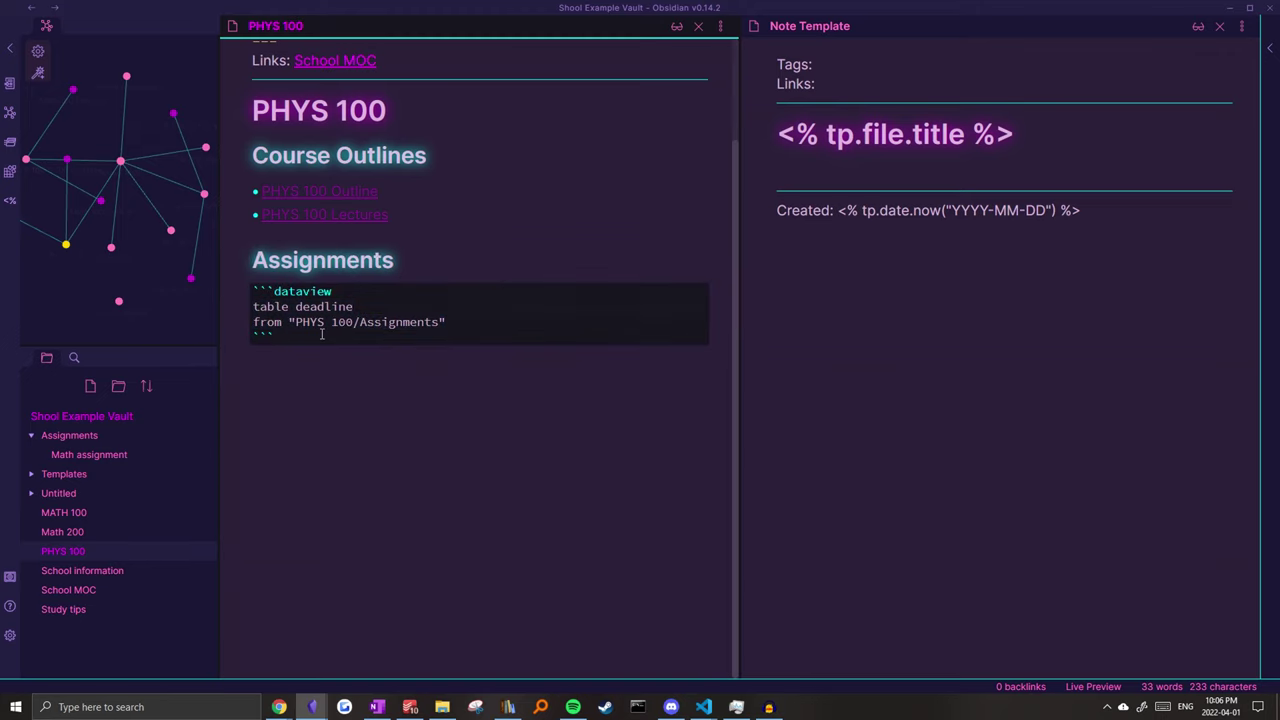
left_click_drag(303, 326, 352, 326)
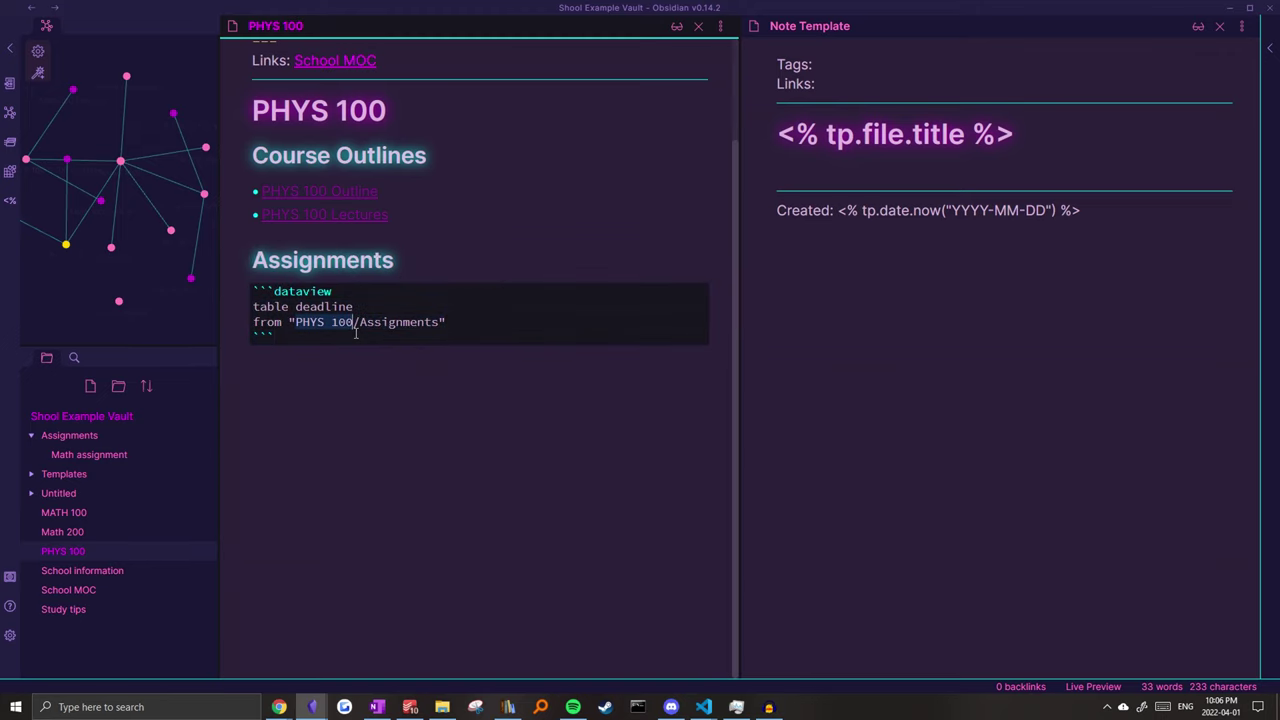
left_click(360, 326)
left_click(415, 270)
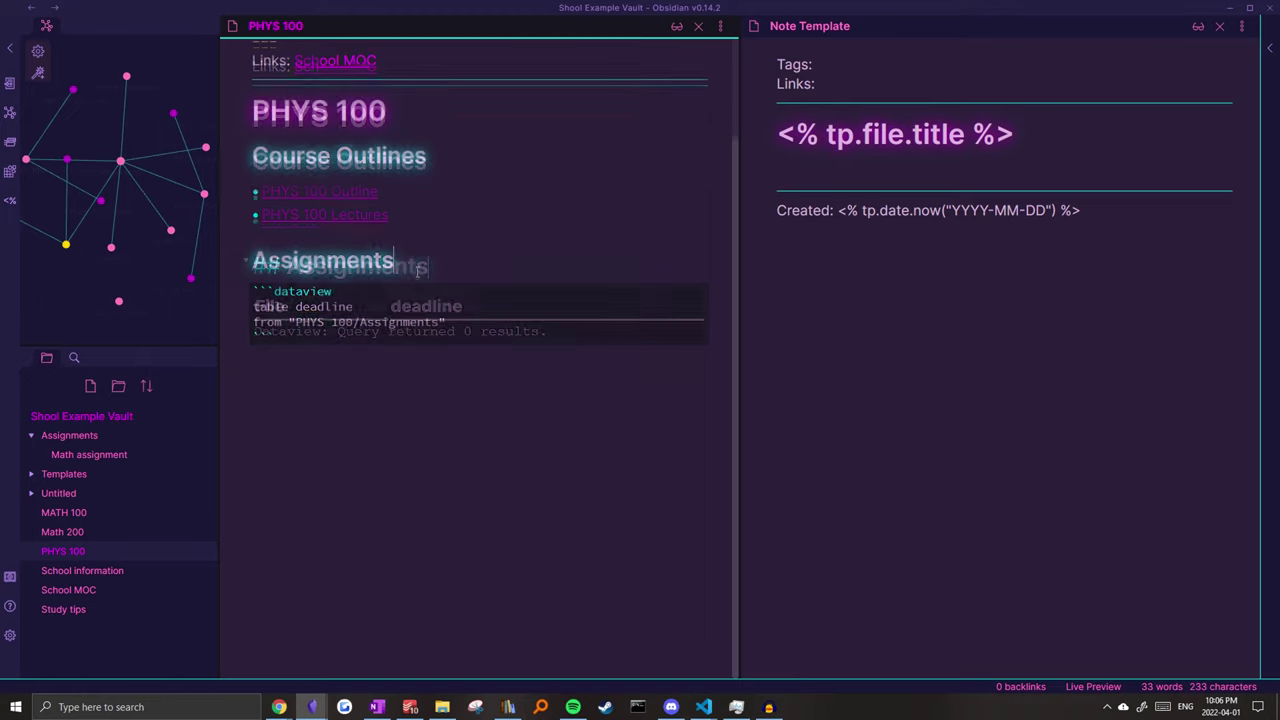
Create the PHYS 100 Outline note by following its link in PHYS 100, and review its templated content.
left_click(338, 200)
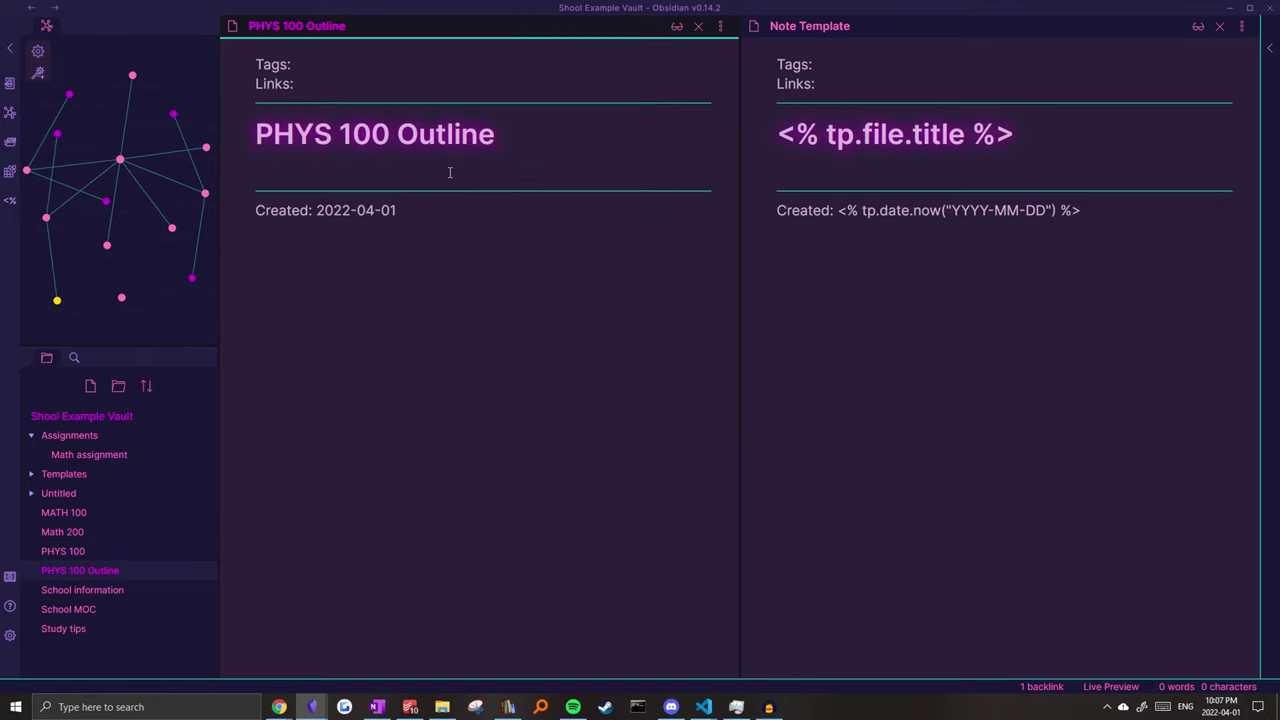
left_click_drag(468, 233, 240, 64)
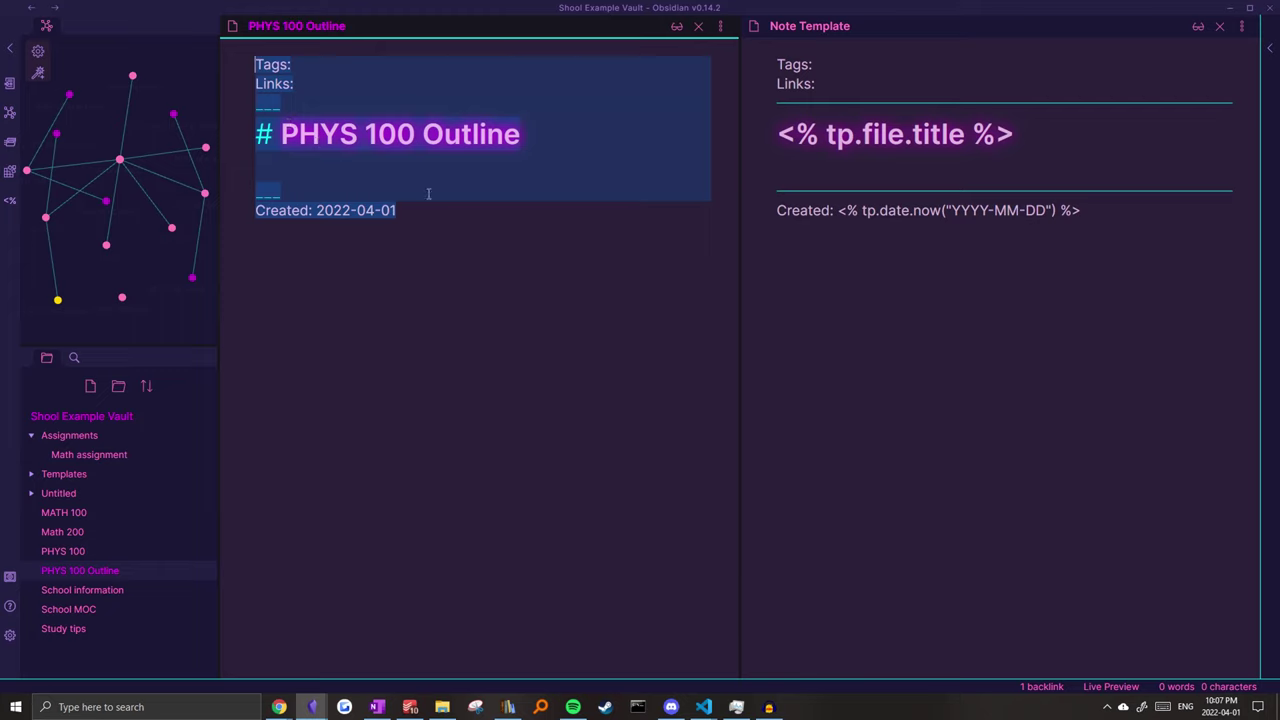
left_click(378, 136)
Start a bullet with an empty internal link beneath the PHYS 100 Outline heading.
left_click(349, 171)
type("-")
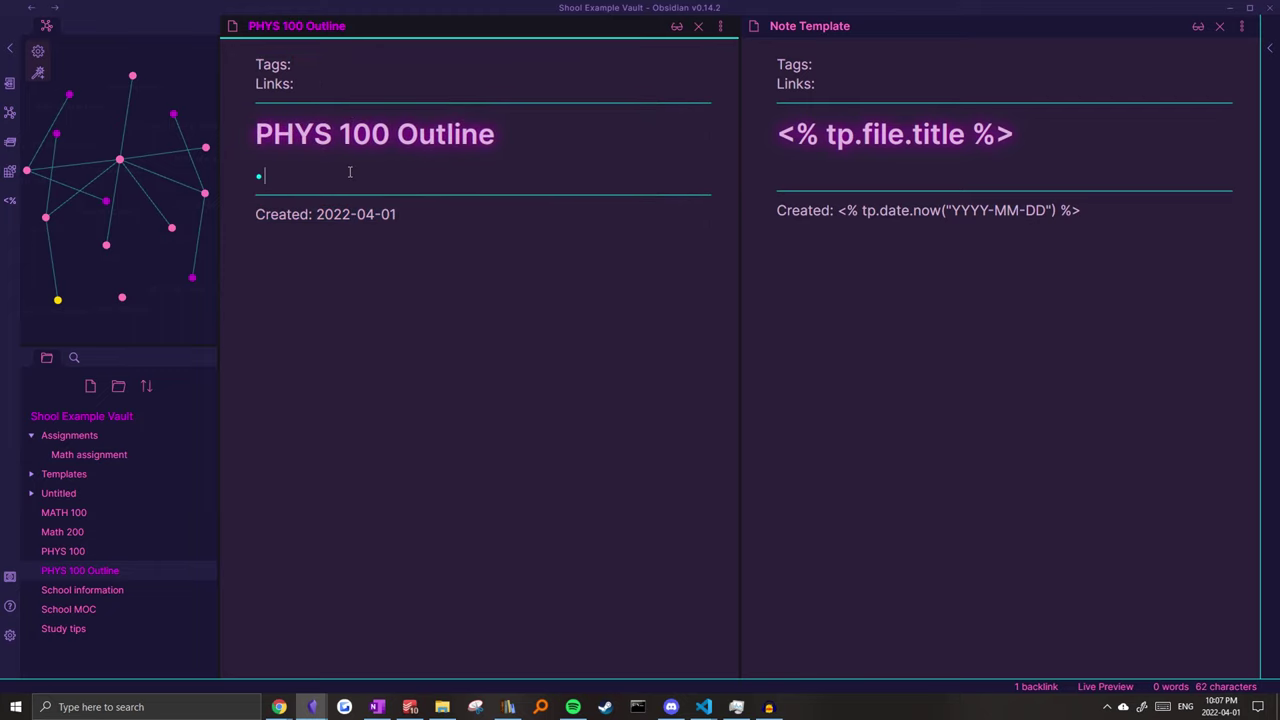
key("BackSpace")
key("BackSpace")
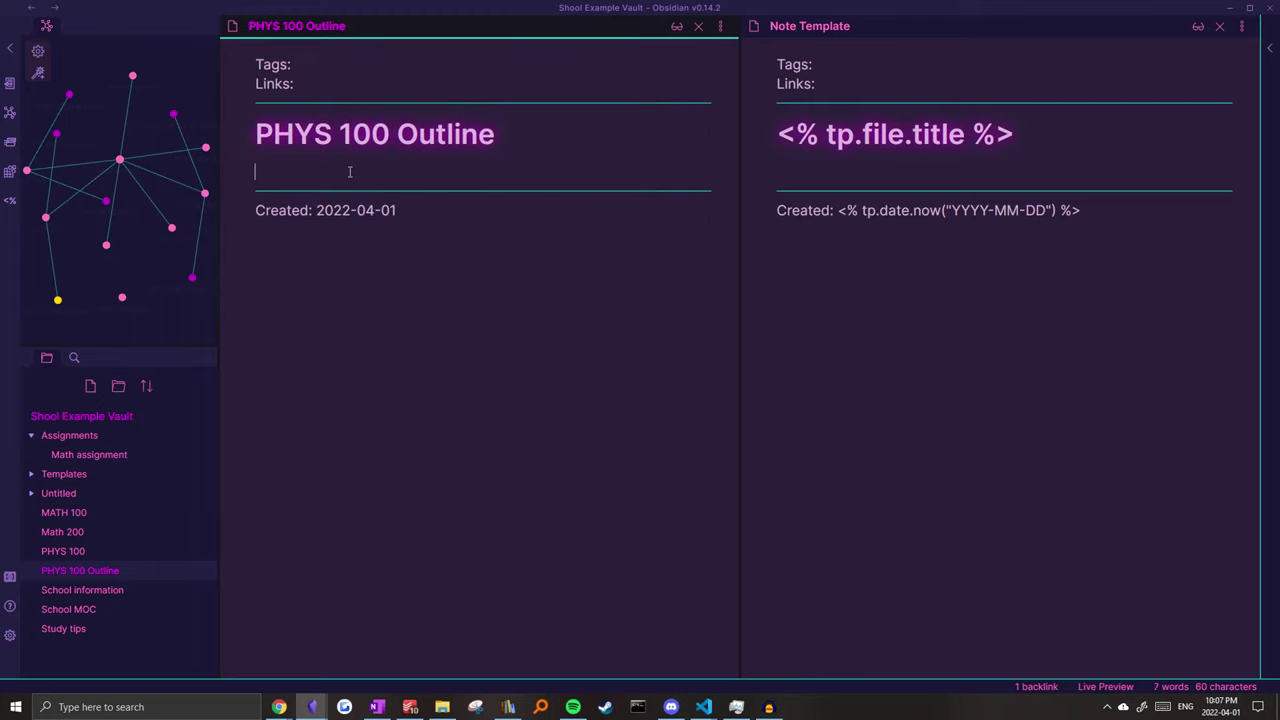
type("- [[")
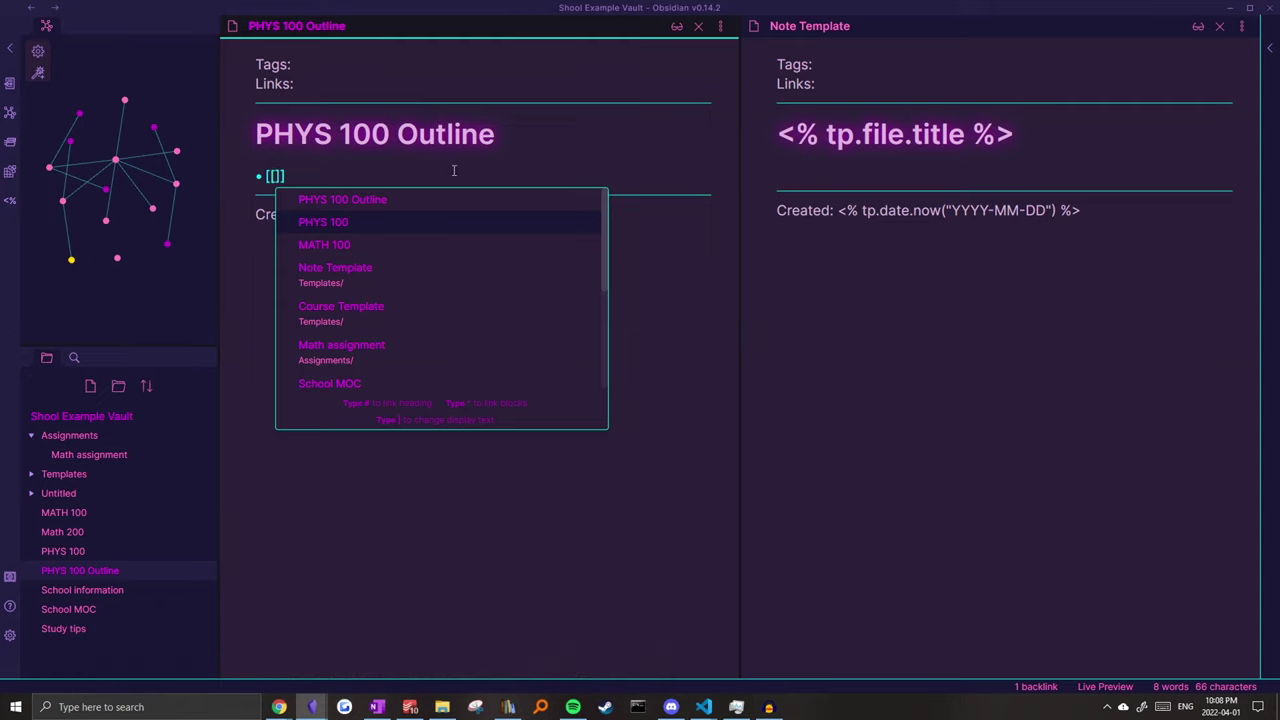
Create a new note named "PHYS Lecture 25" in the pane showing Note Template.
left_click(911, 286)
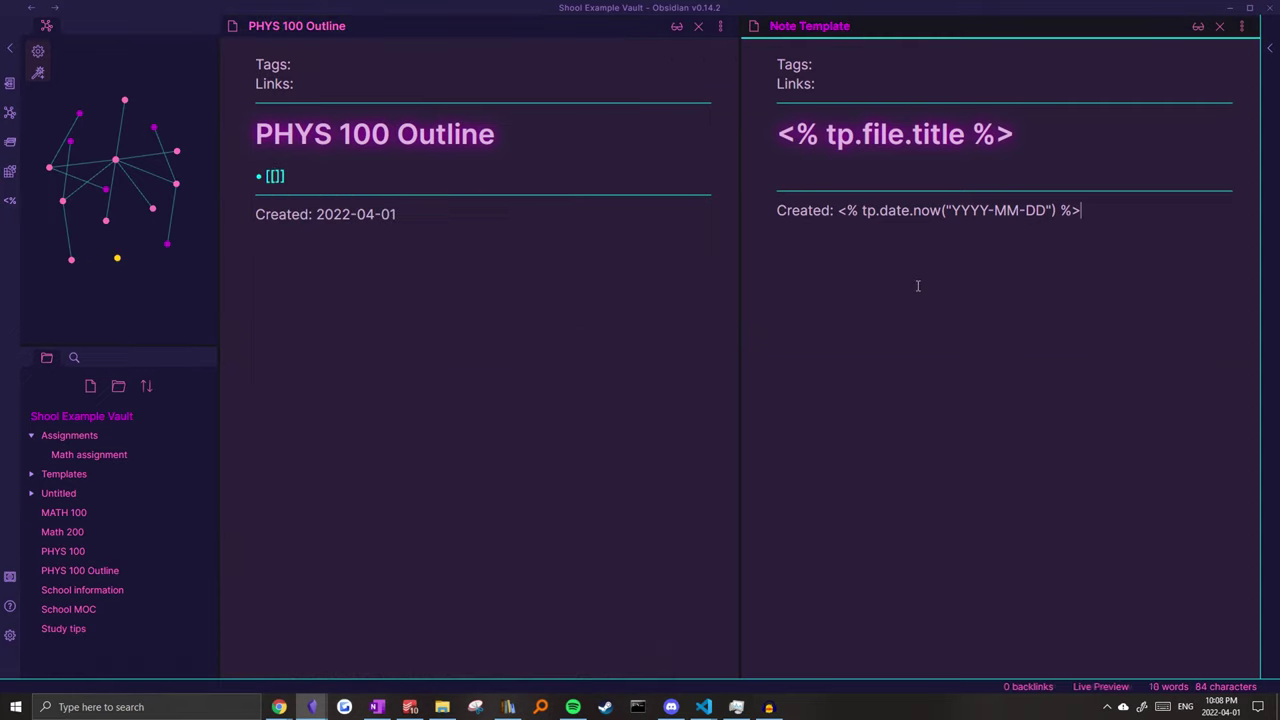
key("ctrl+o")
type("LECTU")
key("BackSpace")
key("BackSpace")
key("BackSpace")
key("BackSpace")
key("BackSpace")
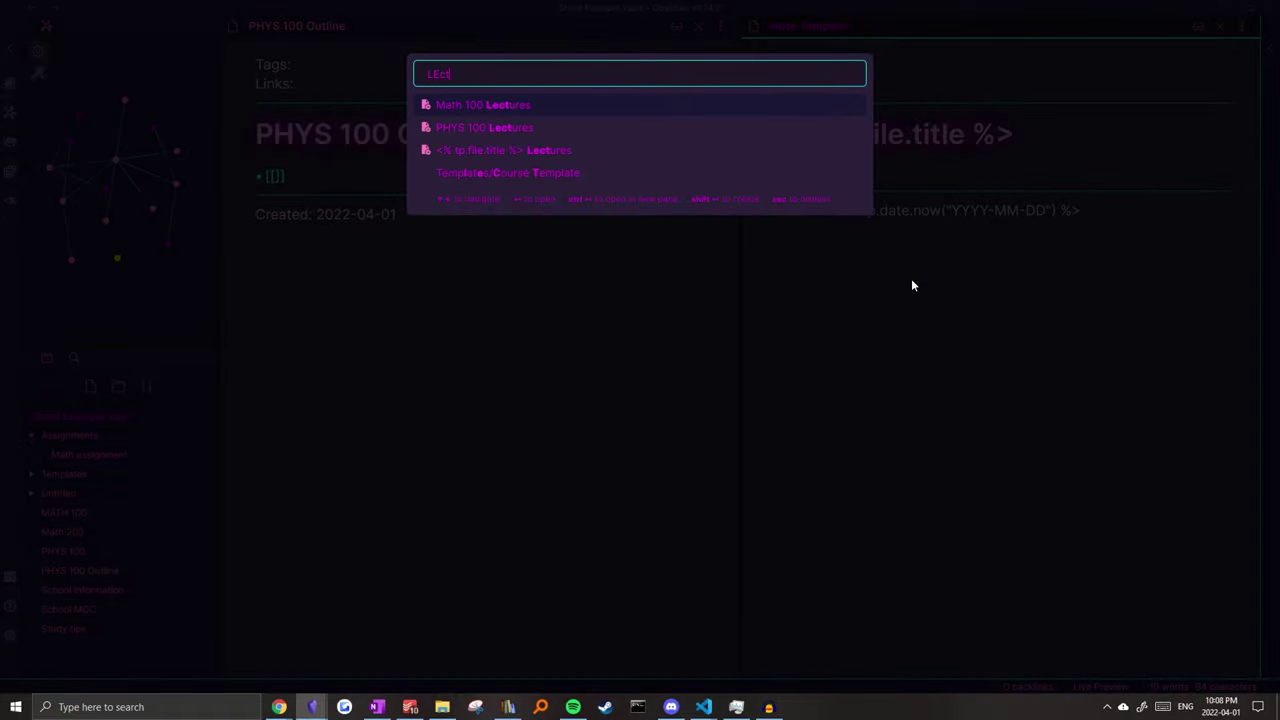
type("PHYS L")
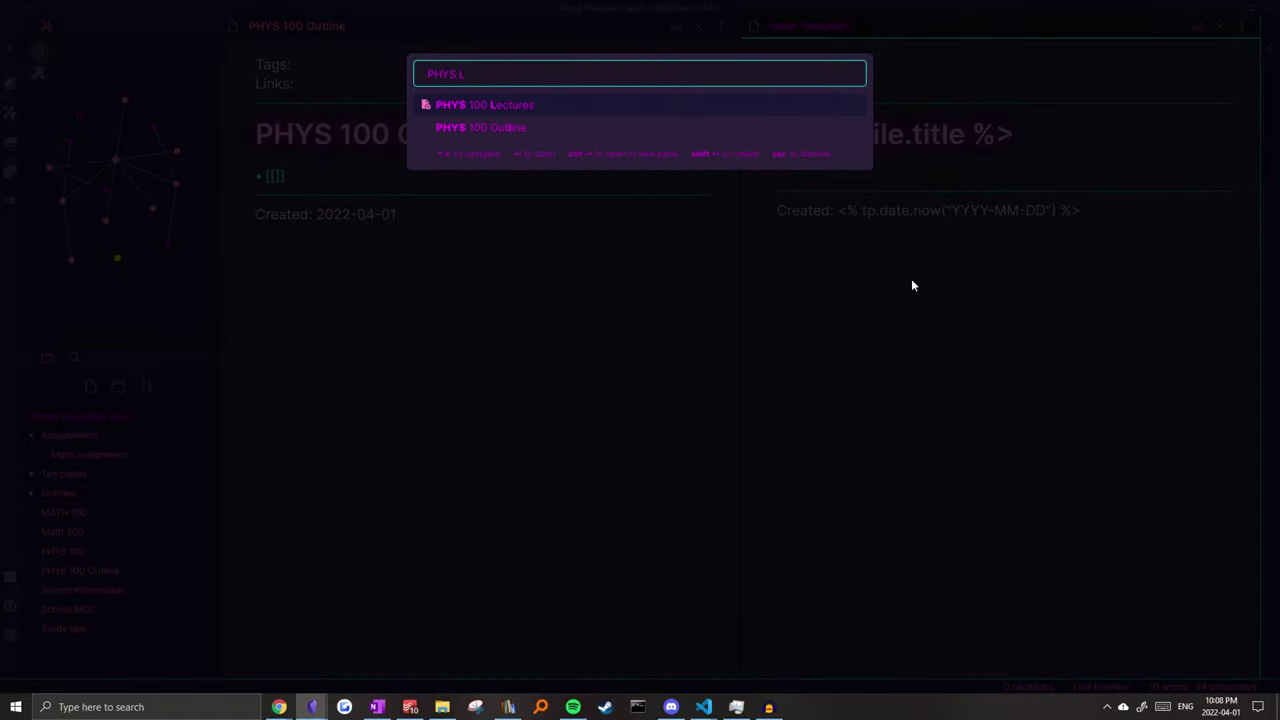
type("ecture 25")
key("Return")
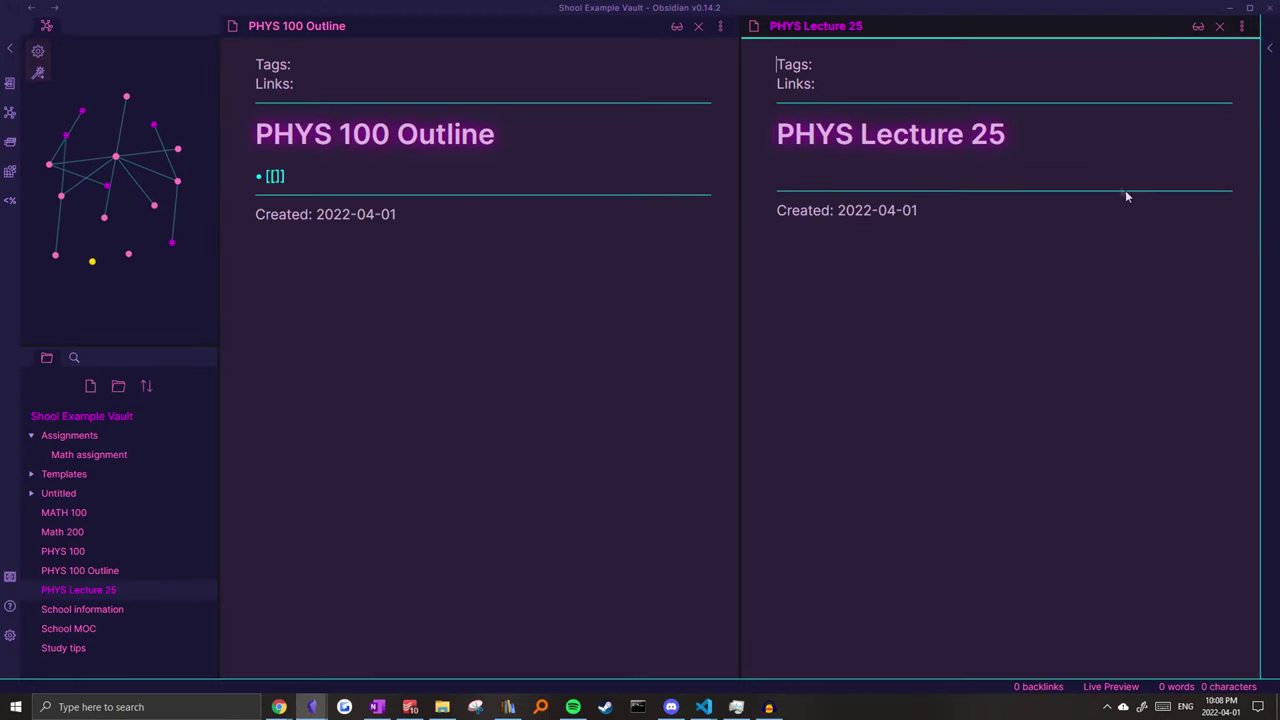
Write "physics is cool" and "wow" on separate lines beneath the PHYS Lecture 25 heading.
left_click(1031, 172)
key("Return")
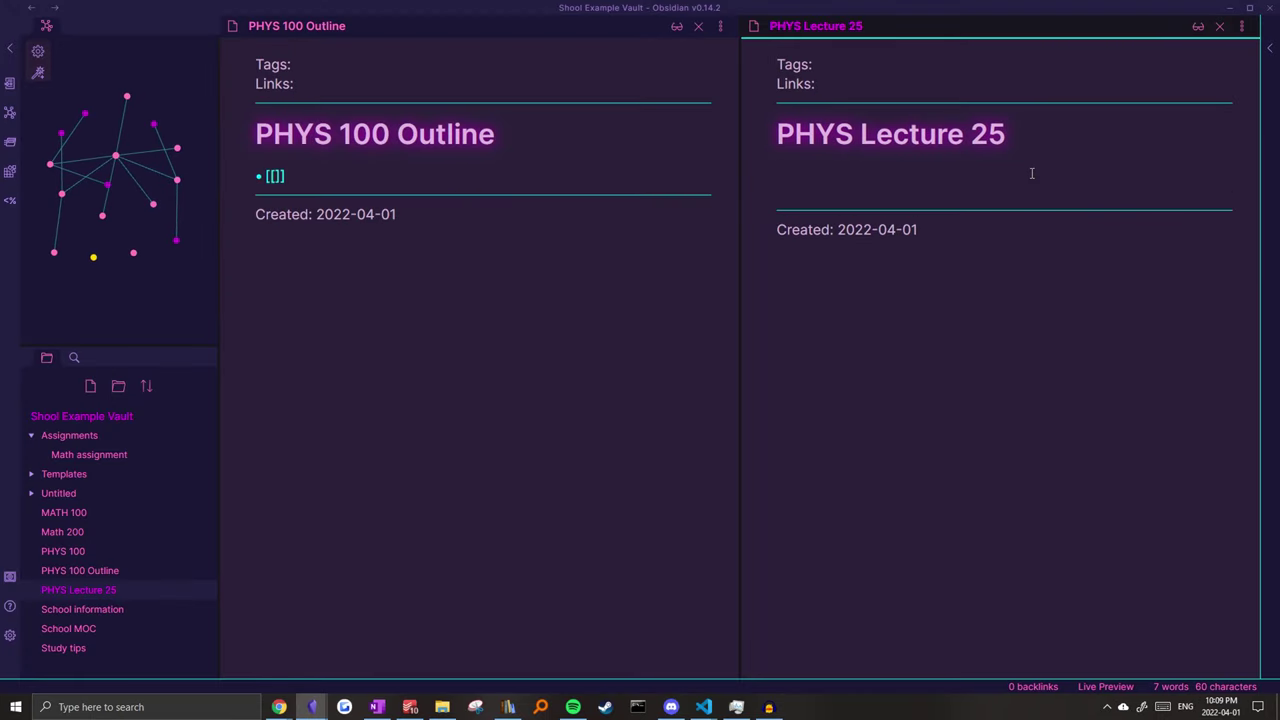
type("physics is cool")
key("Return")
type("wow")
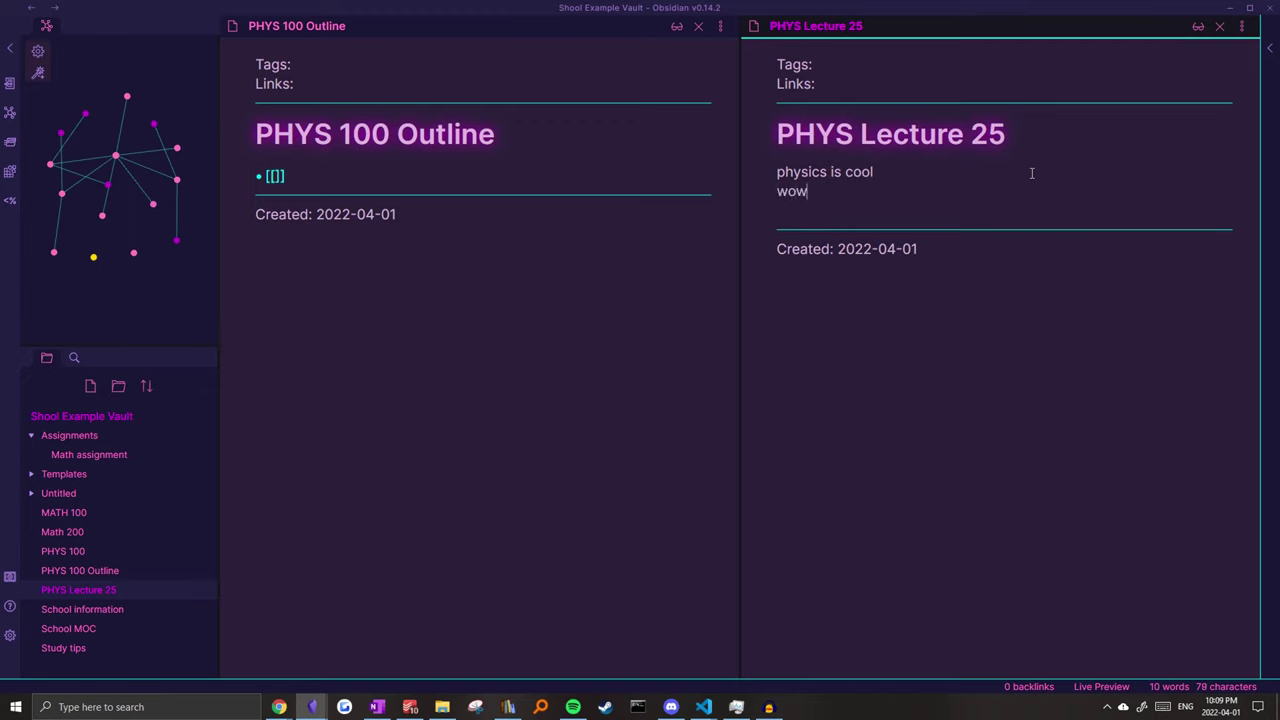
Complete the second line as "wow i learned this new physics concept" and add a level-two heading "Concept 1" above "physics is cool".
type(" i learned this new physi")
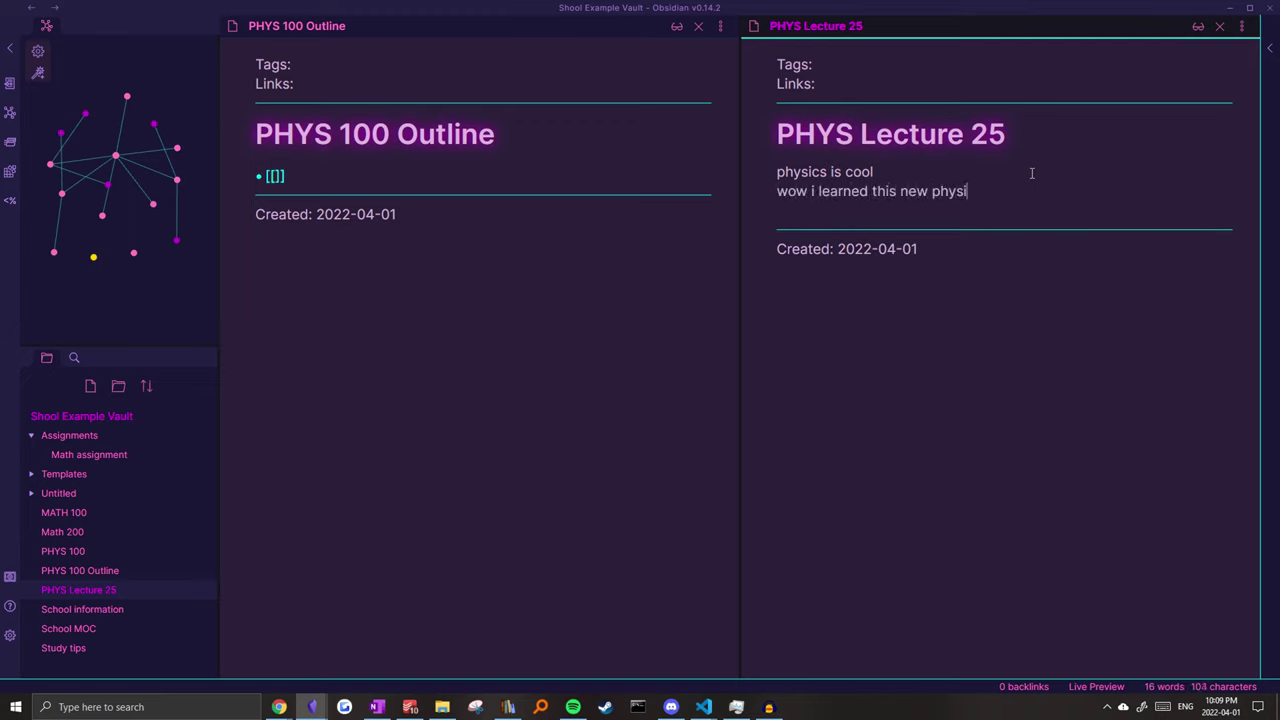
type("cs concept")
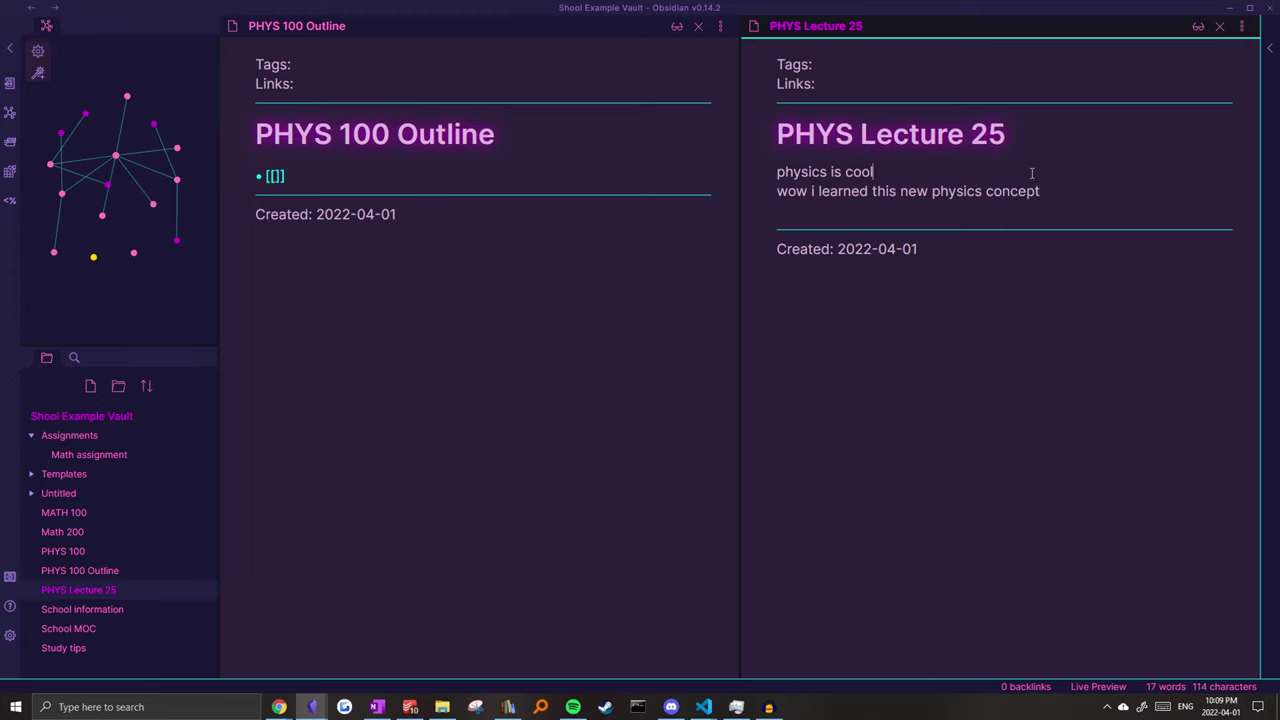
left_click(1024, 135)
key("Return")
type("## Con")
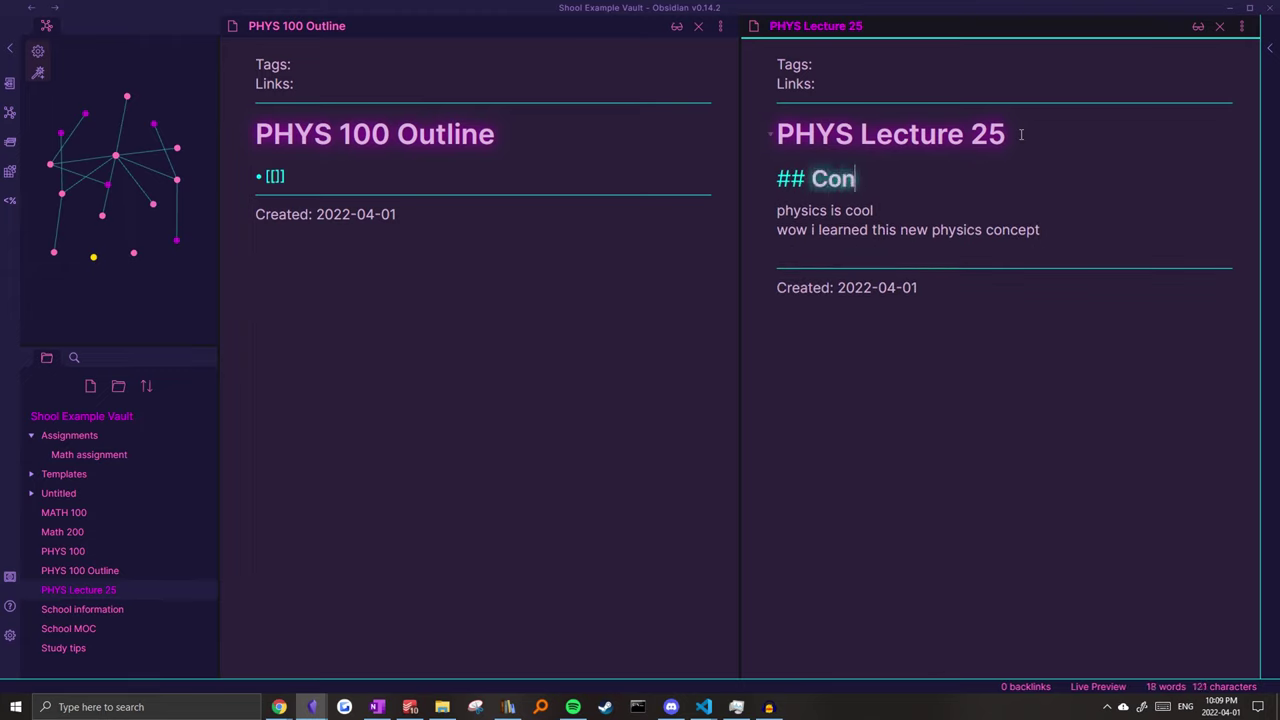
key("BackSpace")
key("BackSpace")
key("BackSpace")
type("Pr")
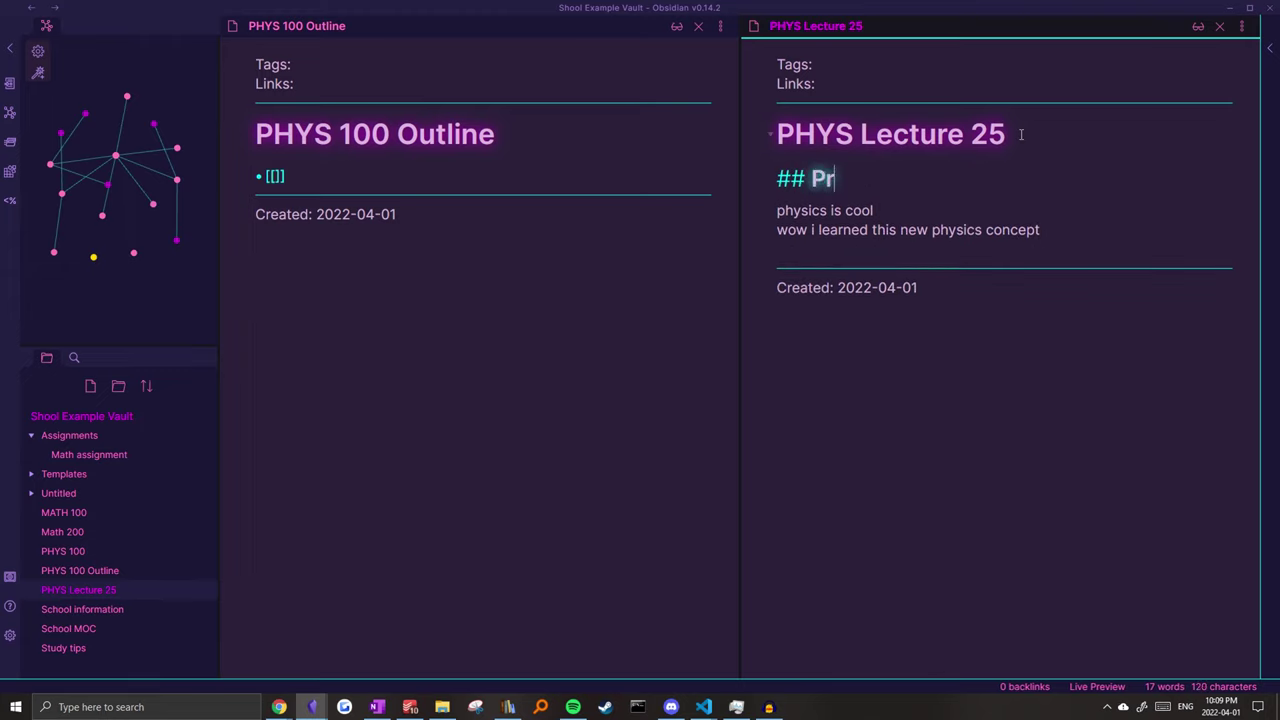
key("BackSpace")
key("BackSpace")
type("Concept 1")
Insert a level-two heading "Concept 2" between the two text lines of PHYS Lecture 25.
left_click(1013, 207)
key("Return")
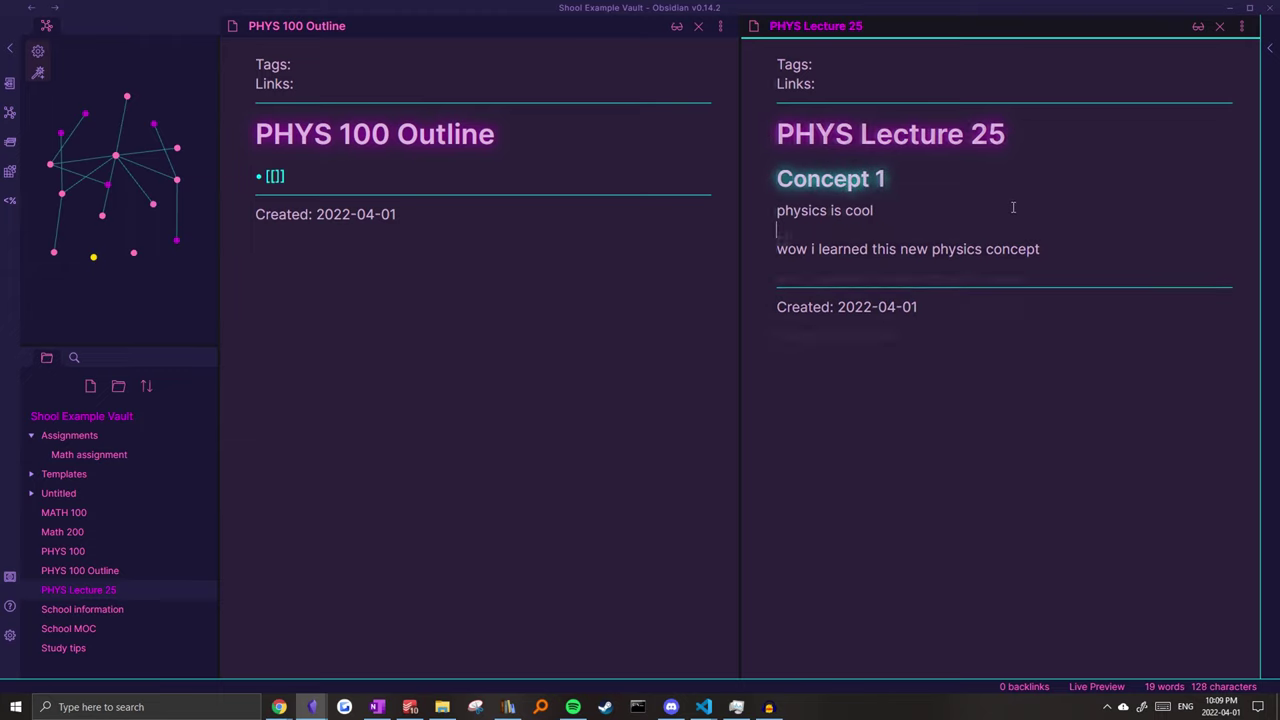
type("## Concept2")
left_click_drag(1042, 268, 736, 157)
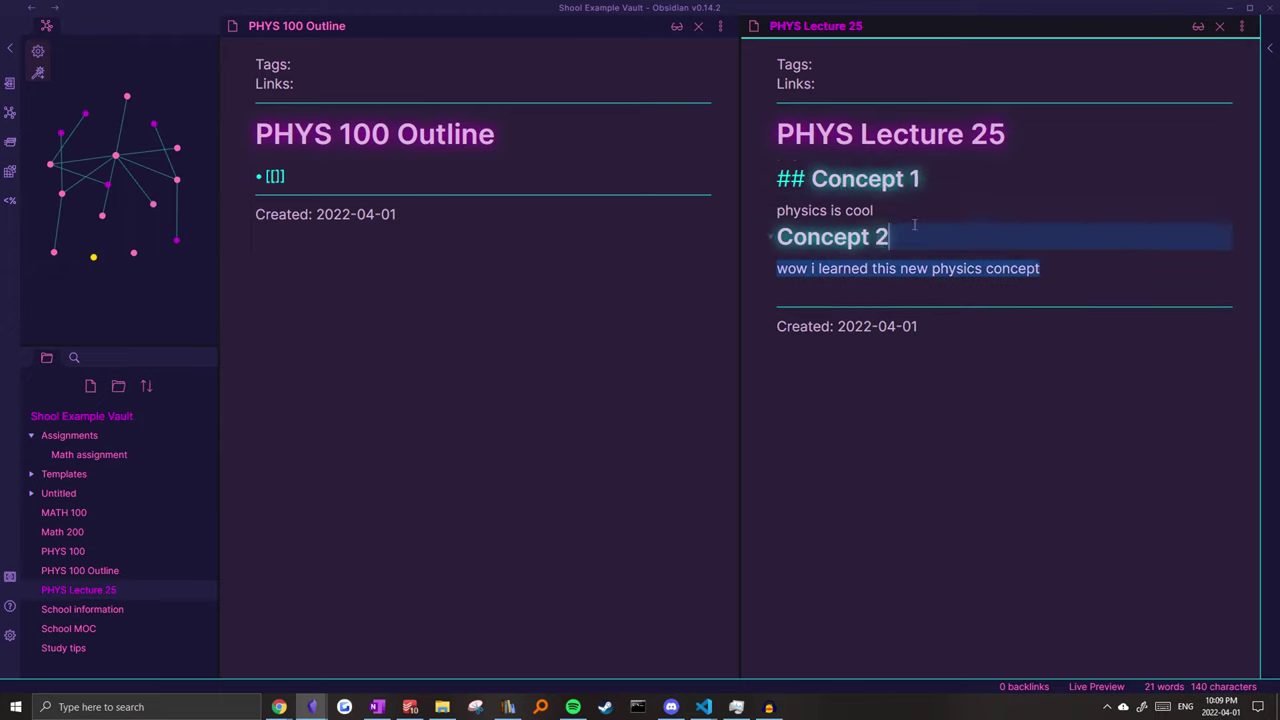
left_click(971, 229)
key("ctrl+a")
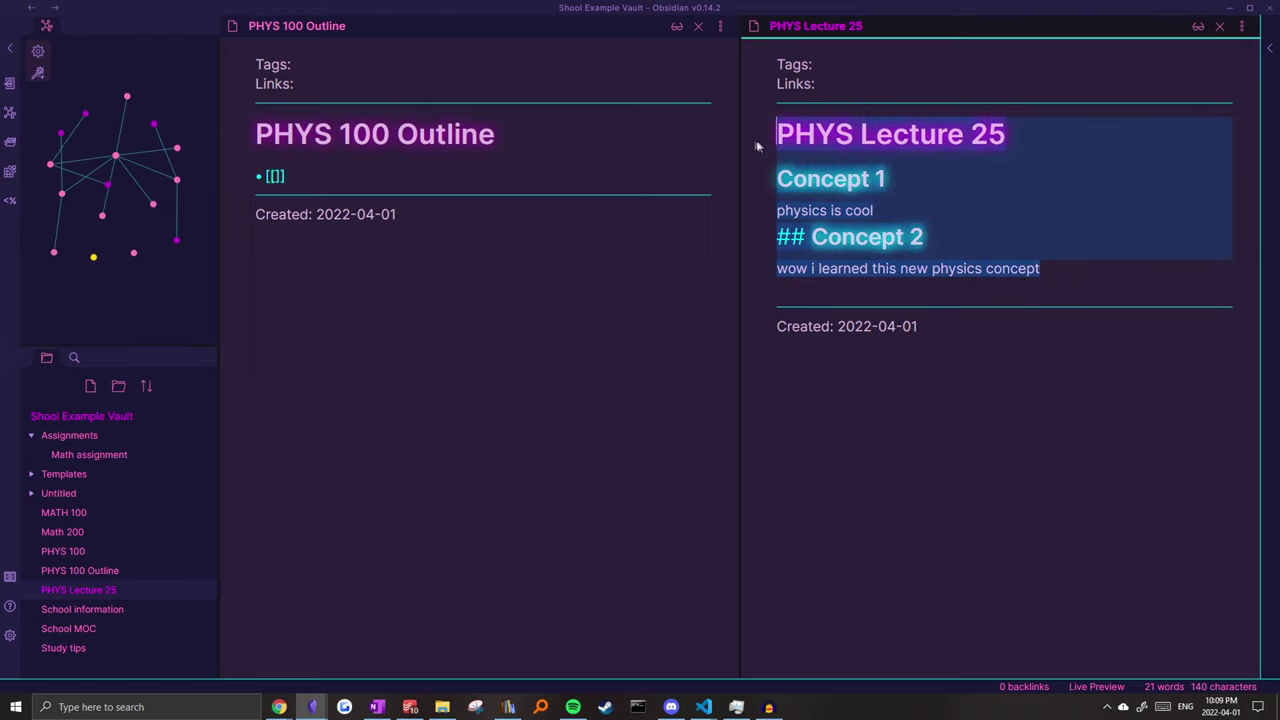
left_click(1040, 268)
left_click_drag(1040, 268, 790, 140)
left_click(882, 180)
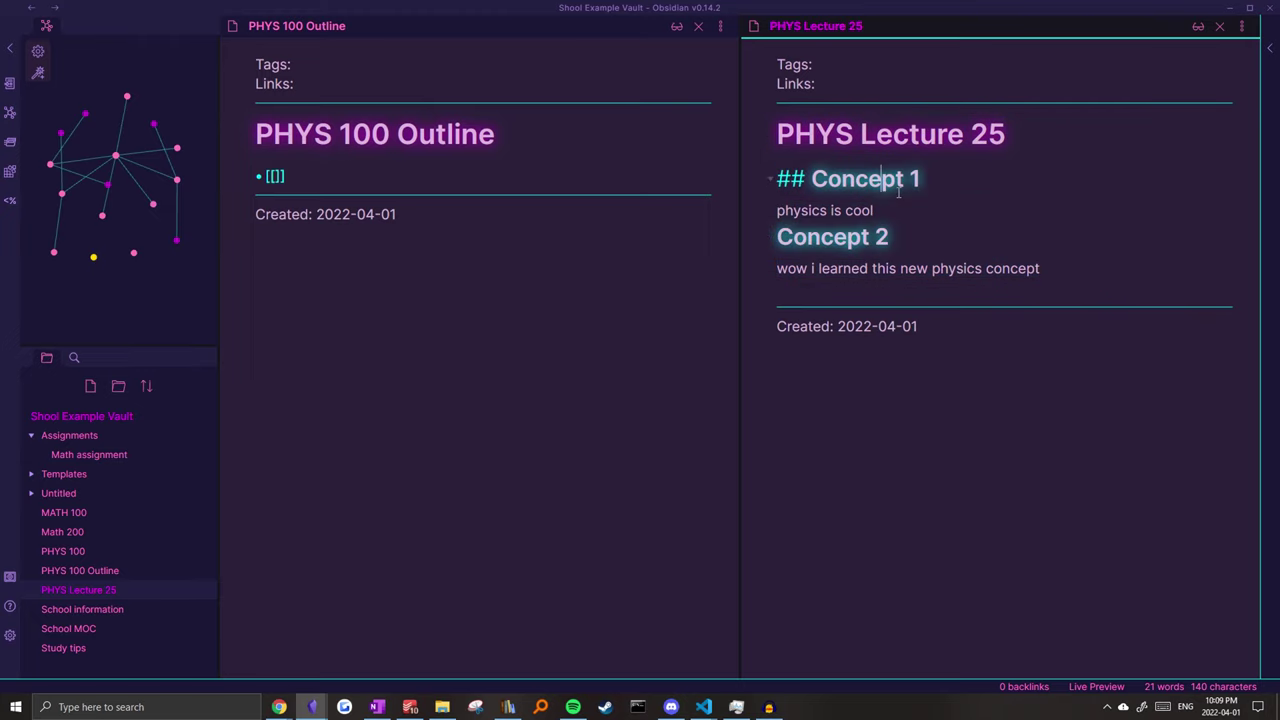
left_click(949, 192)
left_click(1040, 238)
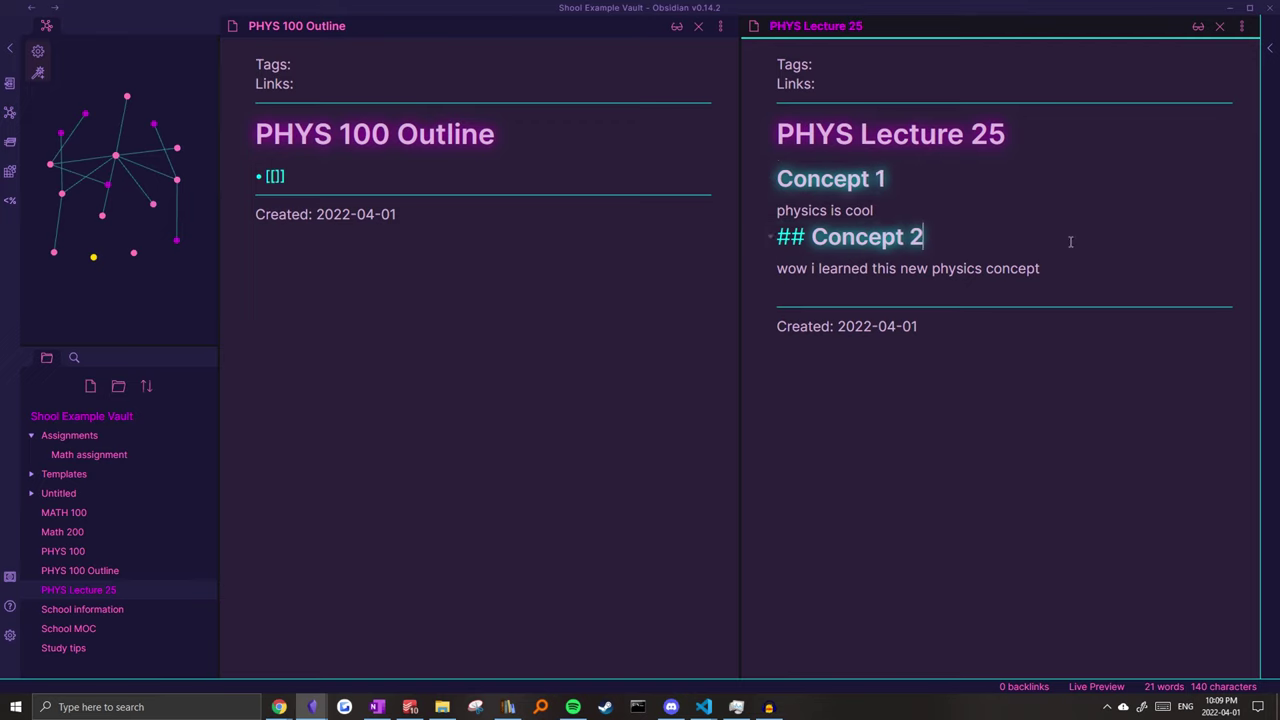
Tag the PHYS Lecture 25 note with #toProcess on its Tags line.
left_click(899, 68)
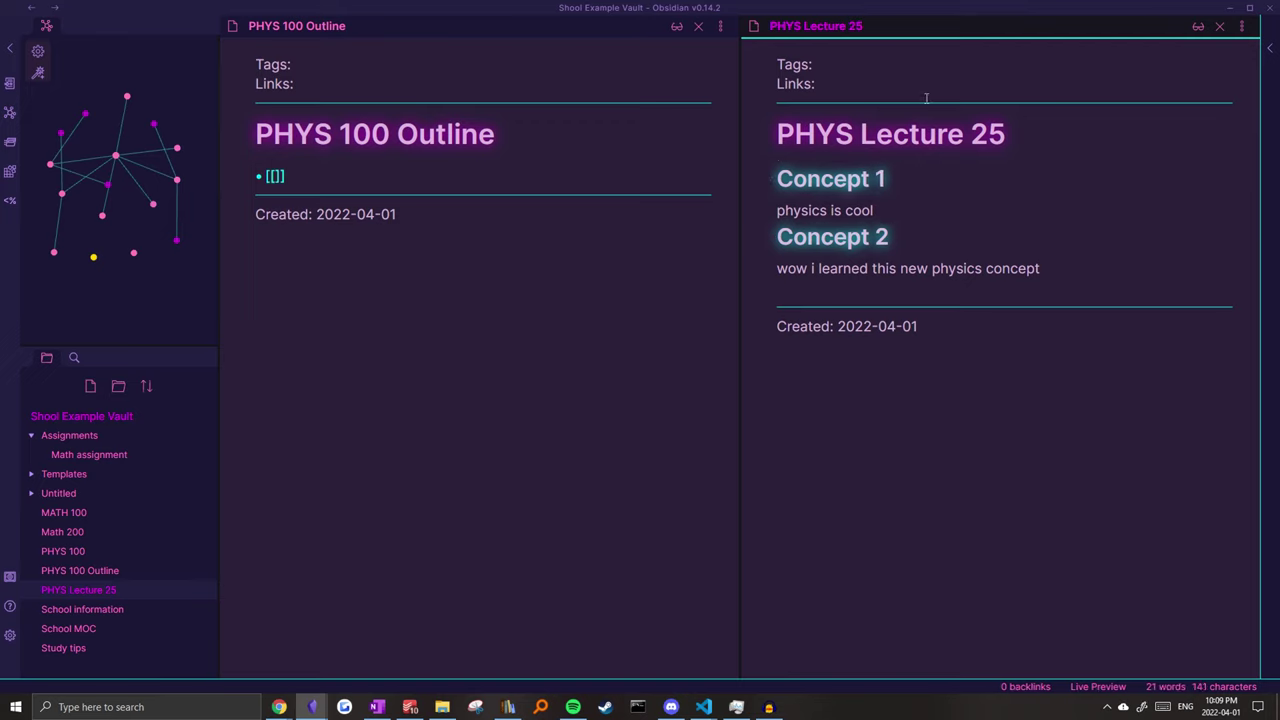
type("#")
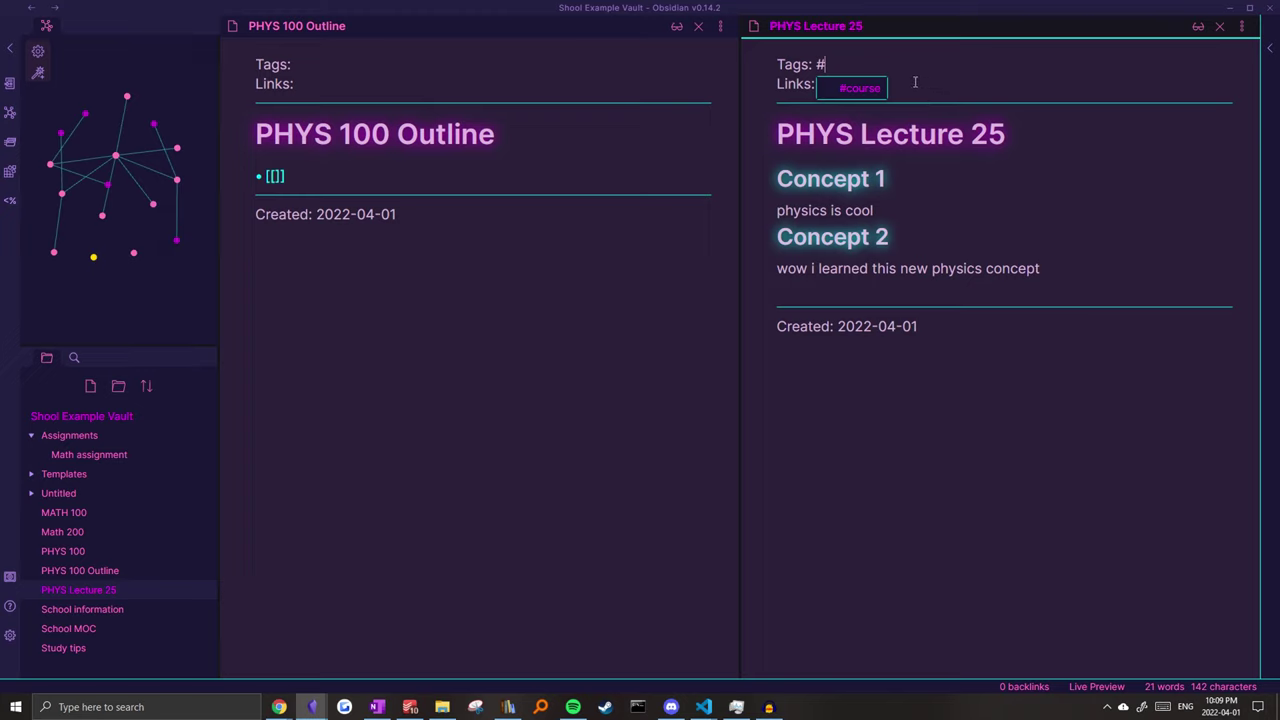
type("toProcess")
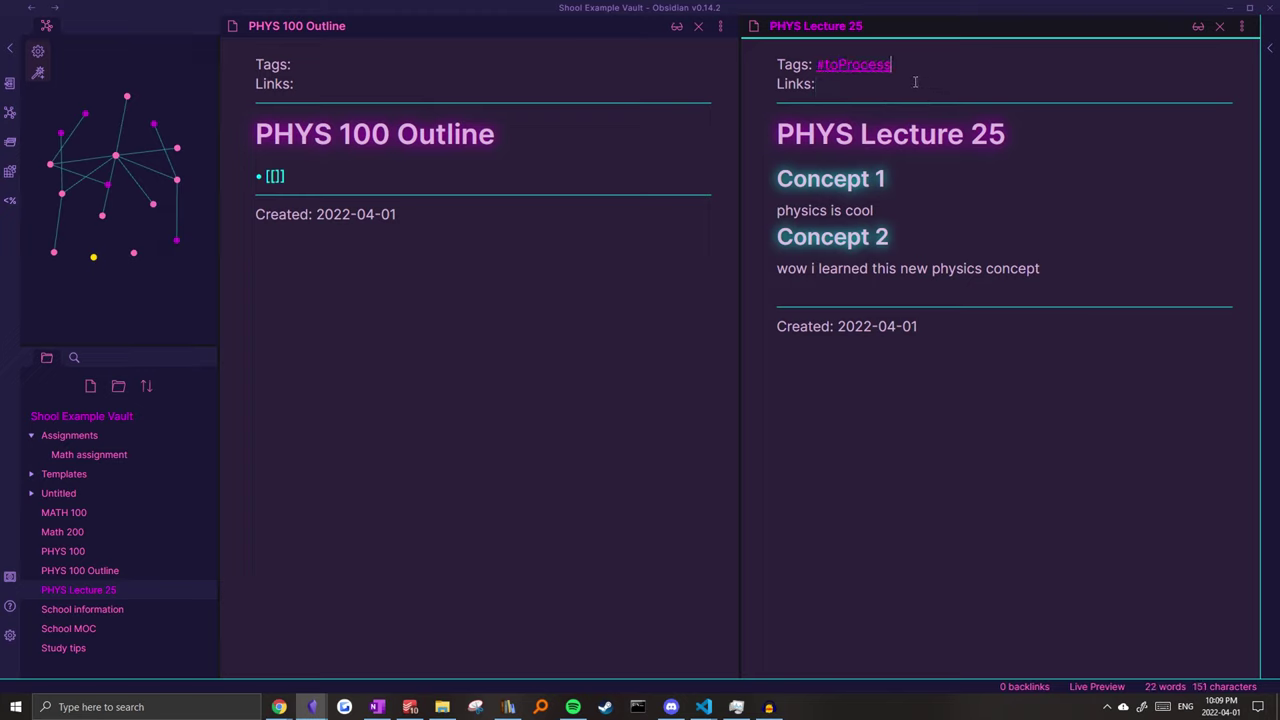
Open the School MOC note in the pane showing PHYS 100 Outline.
left_click(614, 62)
key("ctrl+o")
type("schoo")
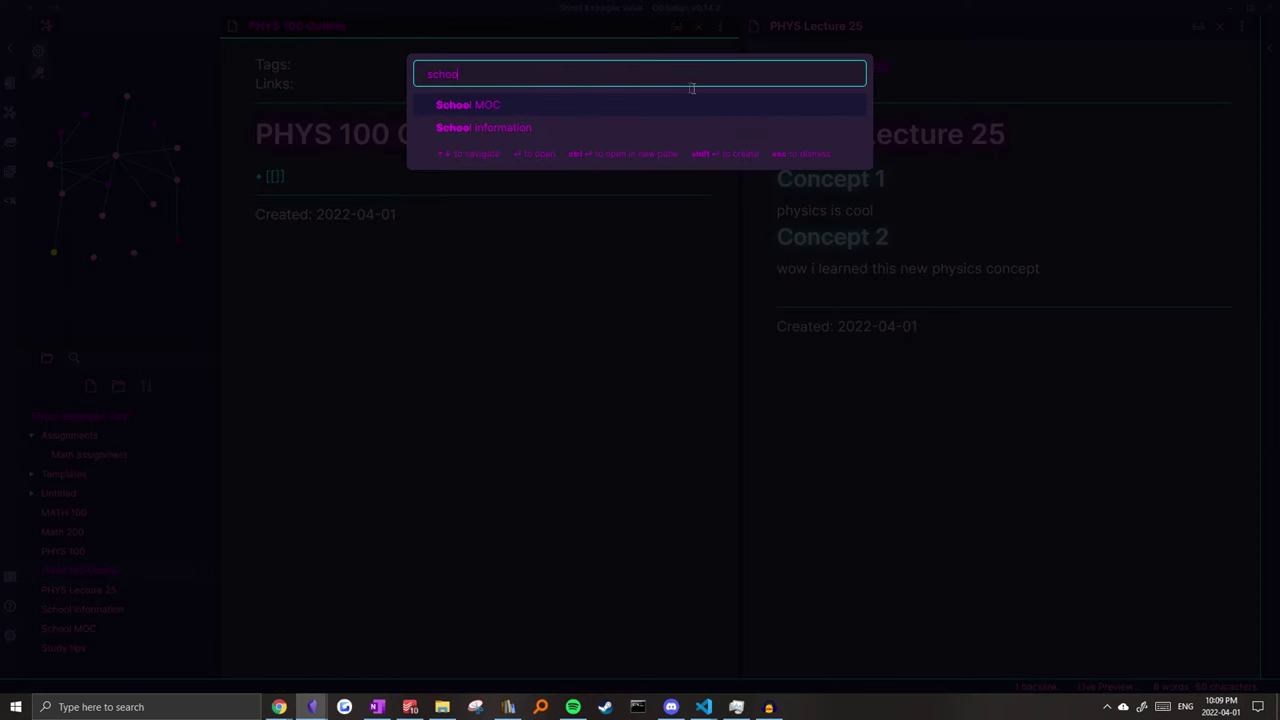
left_click(606, 106)
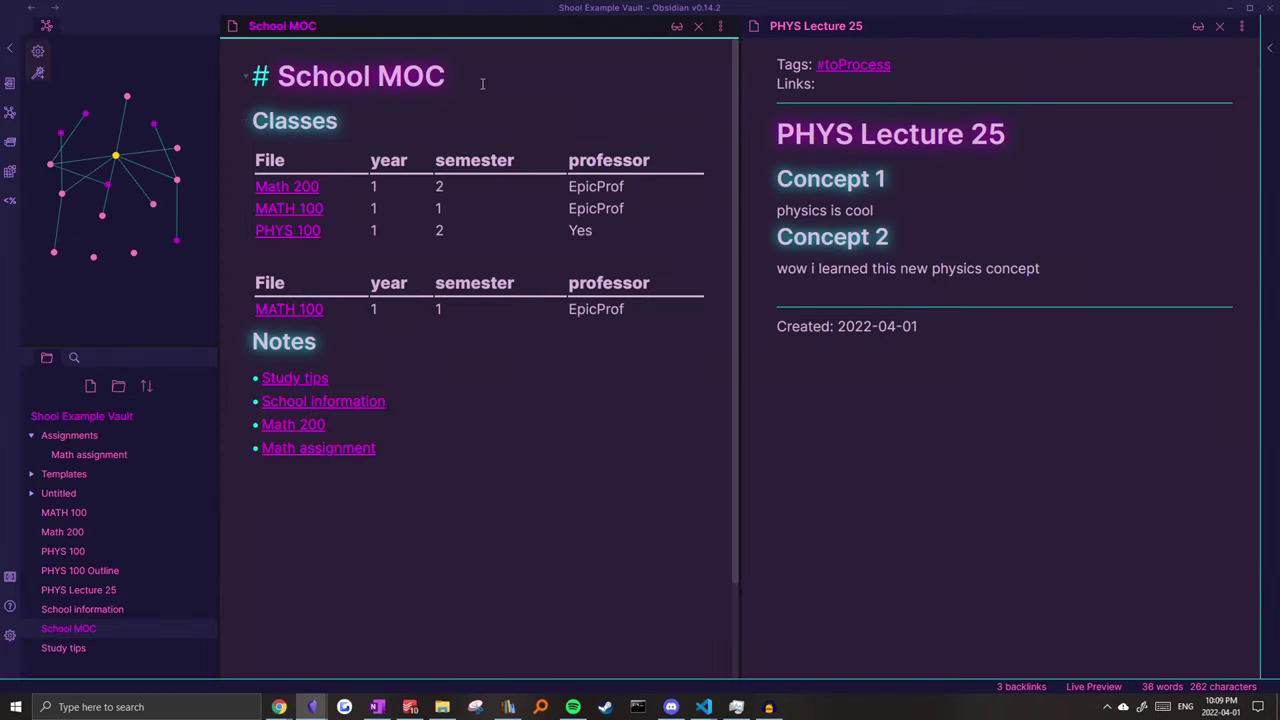
Add a level-two "To Process" heading beneath the School MOC title, with a Dataview block listing notes from #toProcess.
key("Return")
type("## T")
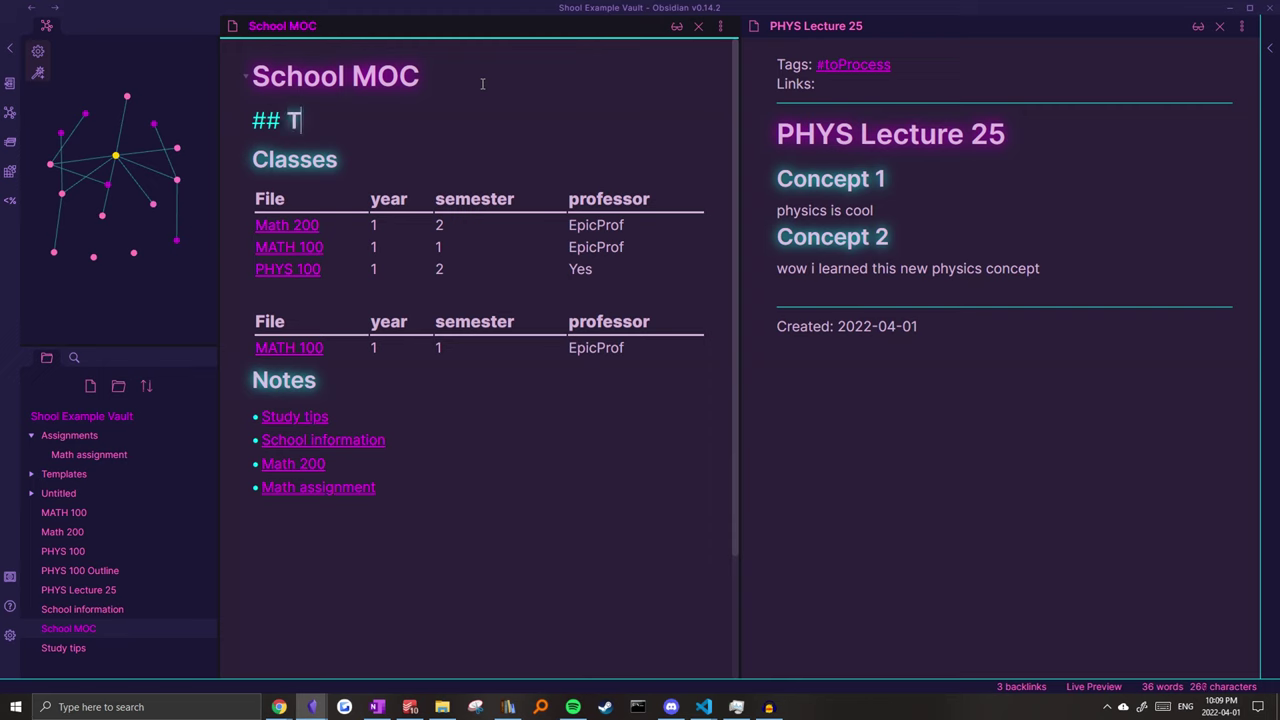
type("o Process")
key("Return")
type("```")
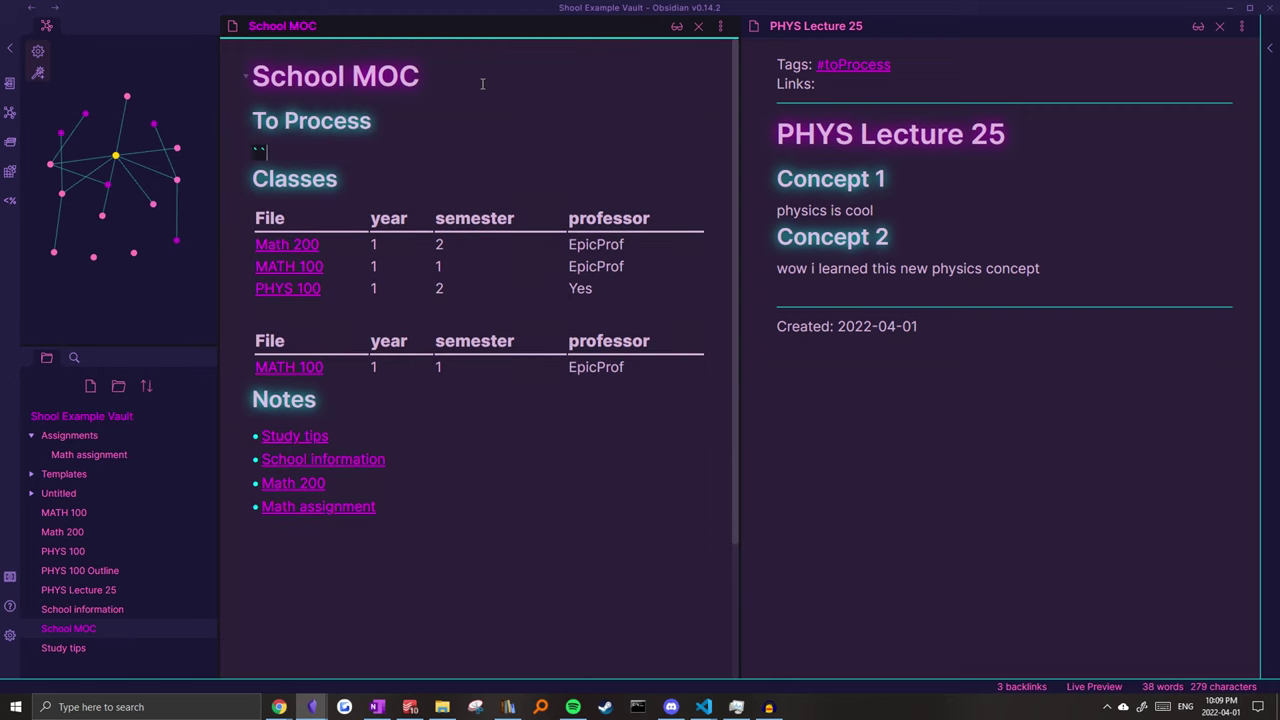
type("dataview")
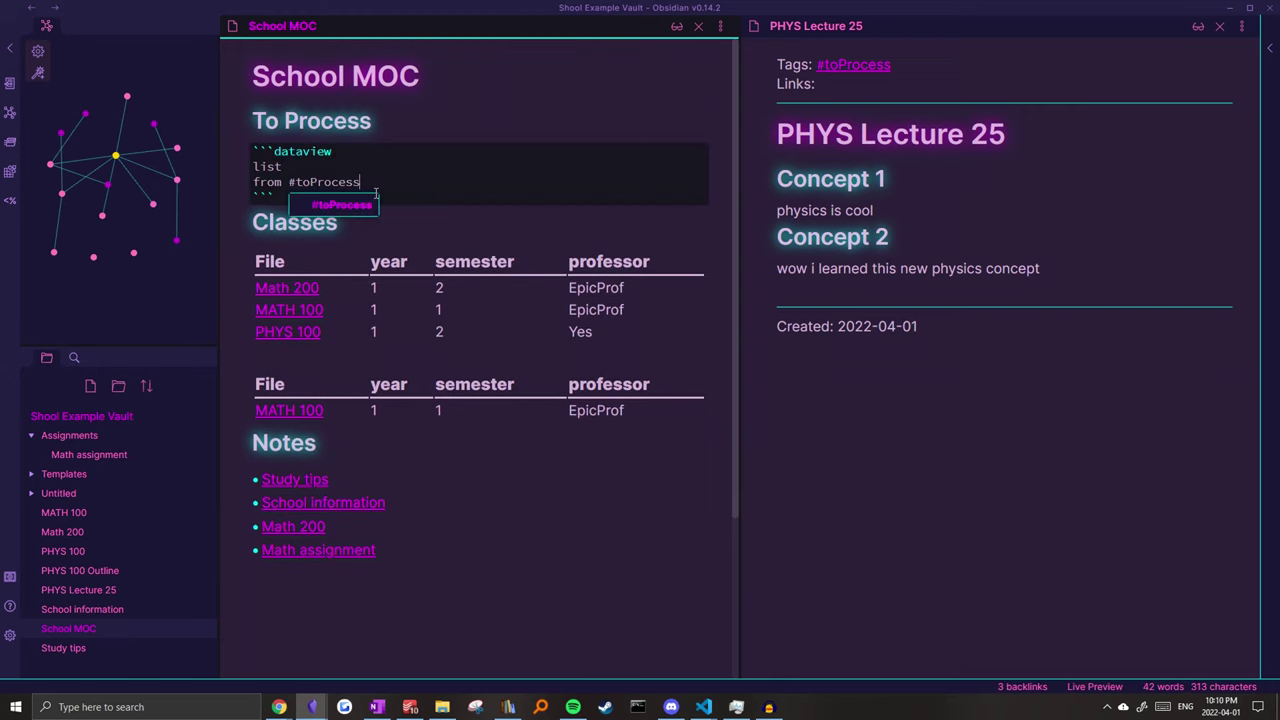
left_click(474, 144)
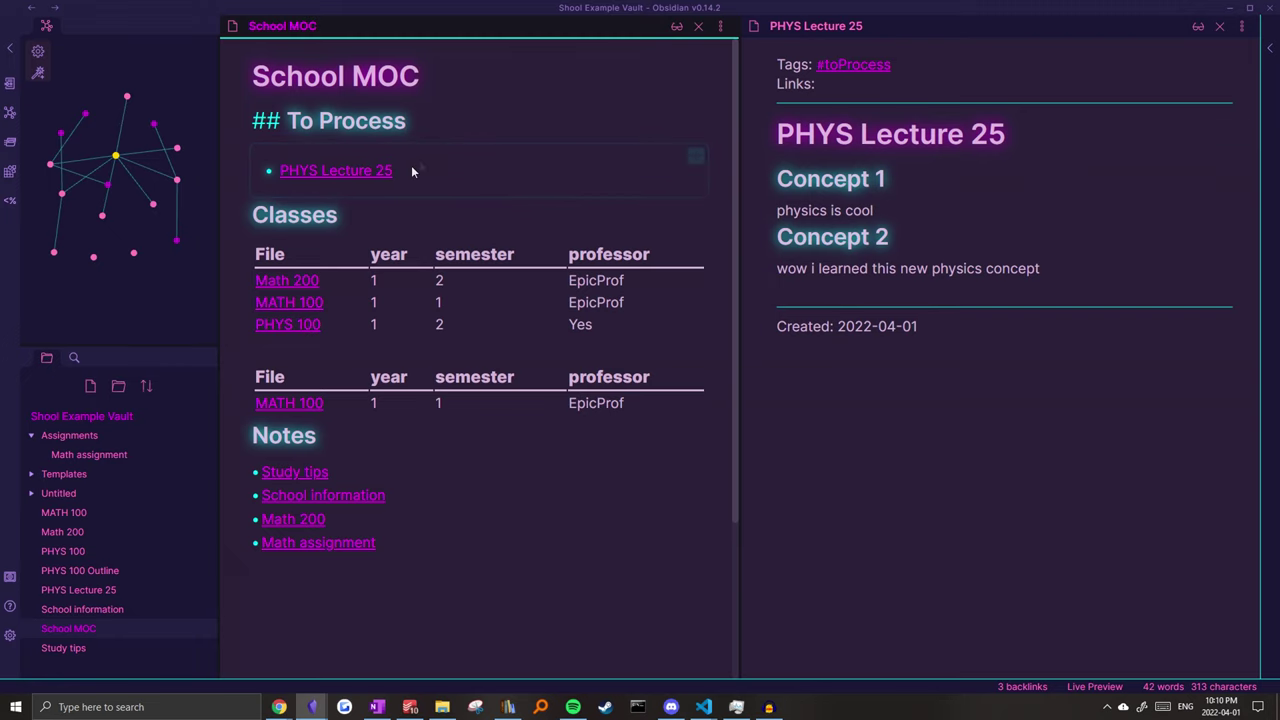
Open PHYS Lecture 25 from the To Process list in School MOC.
left_click(378, 180)
left_click(535, 410)
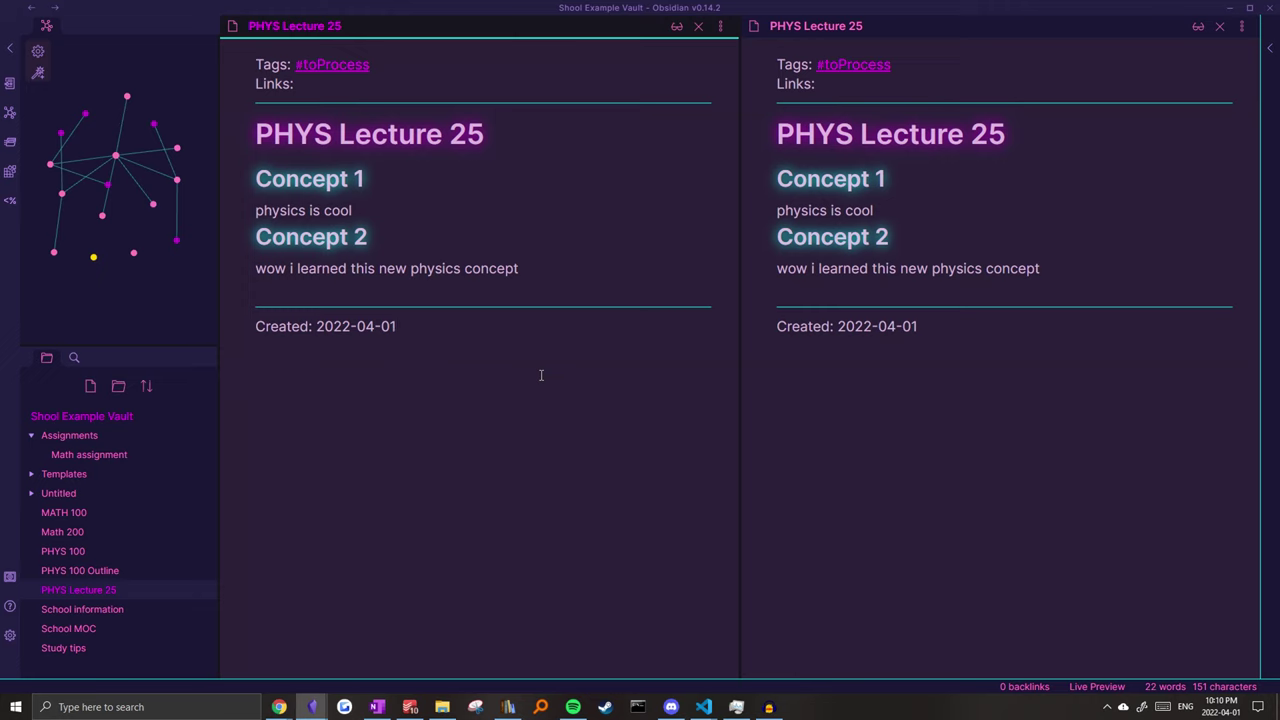
key("ctrl+alt+Left")
Extract the Concept 1 heading and its text from PHYS Lecture 25 into a new note named "Concept 1".
left_click(383, 179)
left_click_drag(412, 213, 252, 180)
right_click(347, 185)
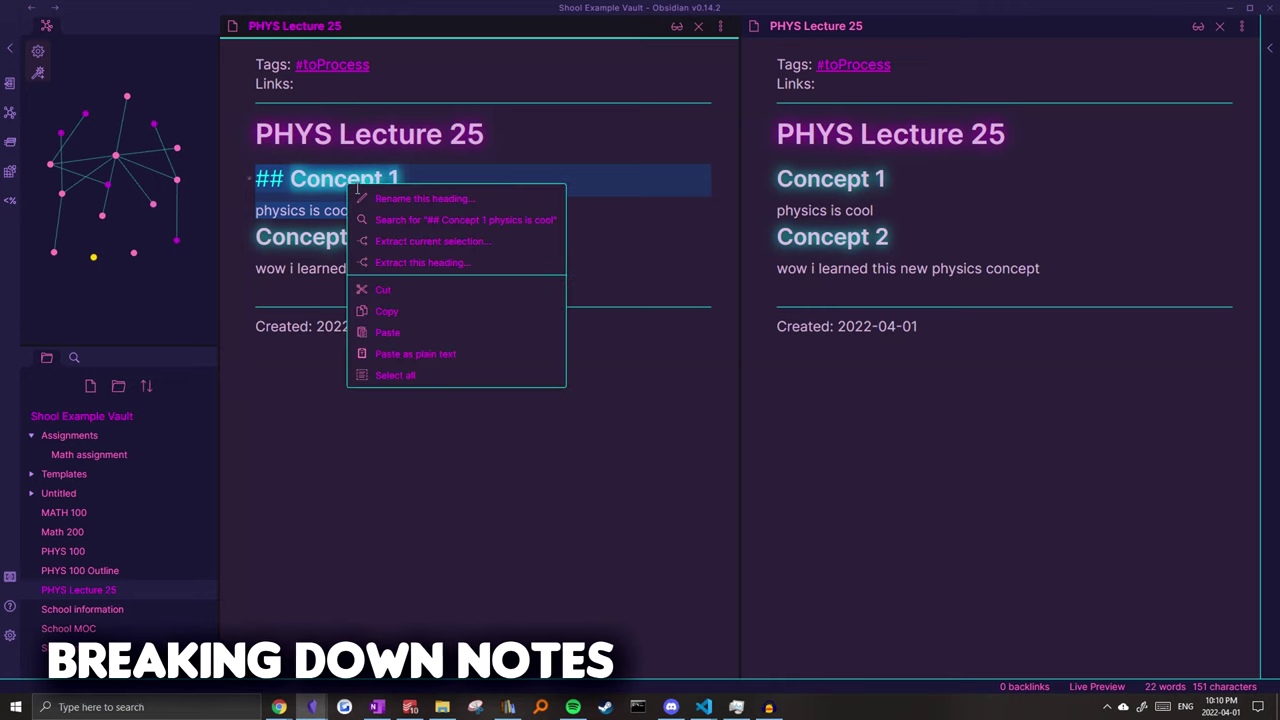
left_click(402, 265)
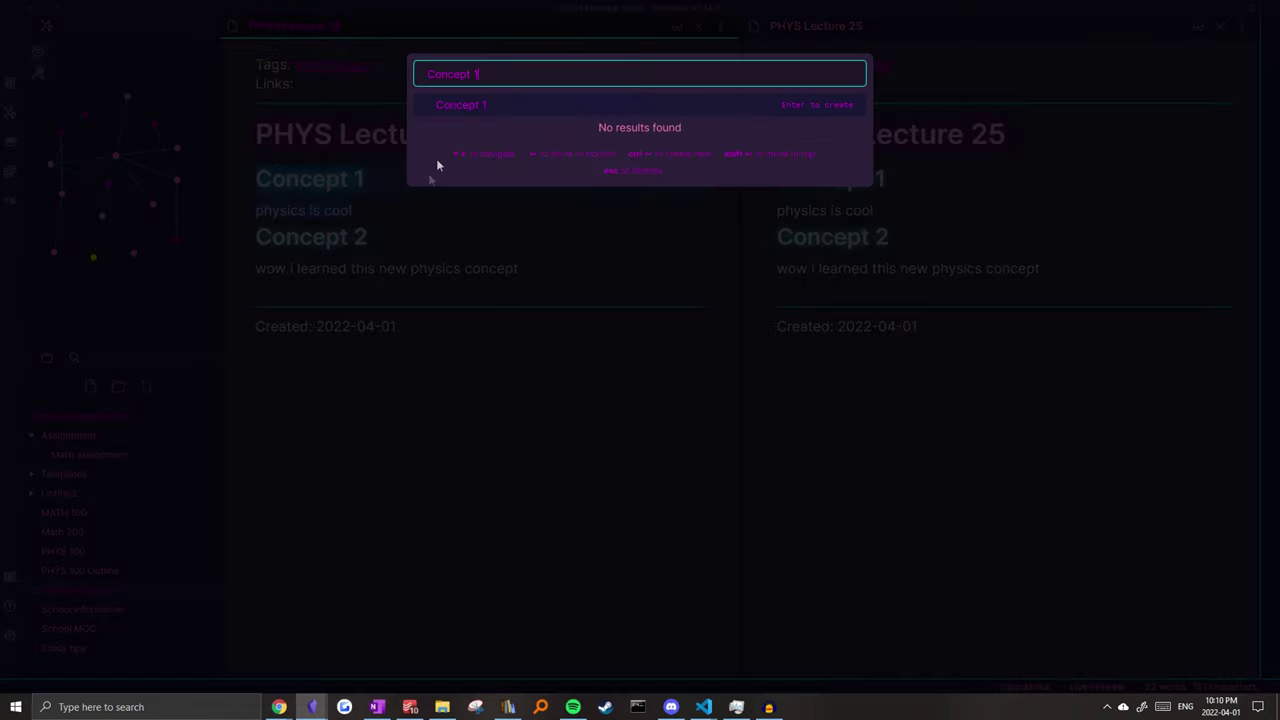
left_click(457, 106)
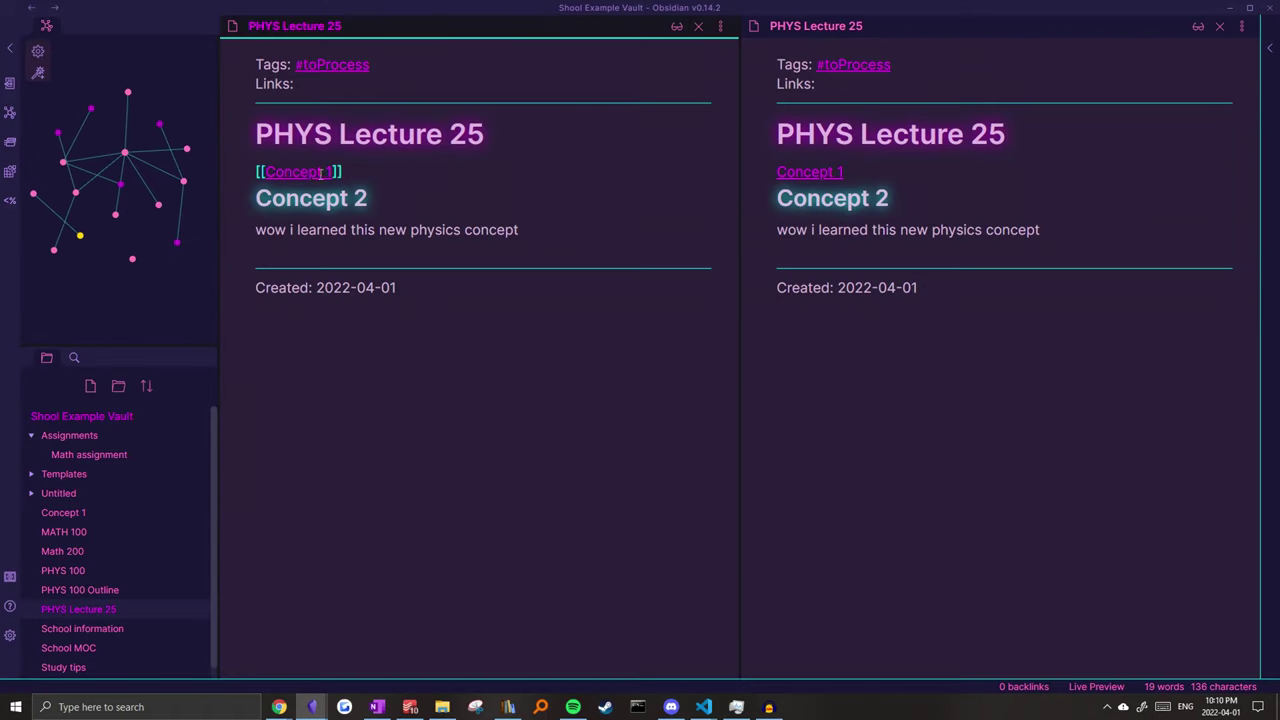
Follow the Concept 1 link to view the extracted note, and return to PHYS Lecture 25.
left_click(381, 230)
left_click(300, 177)
key("ctrl+alt+Left")
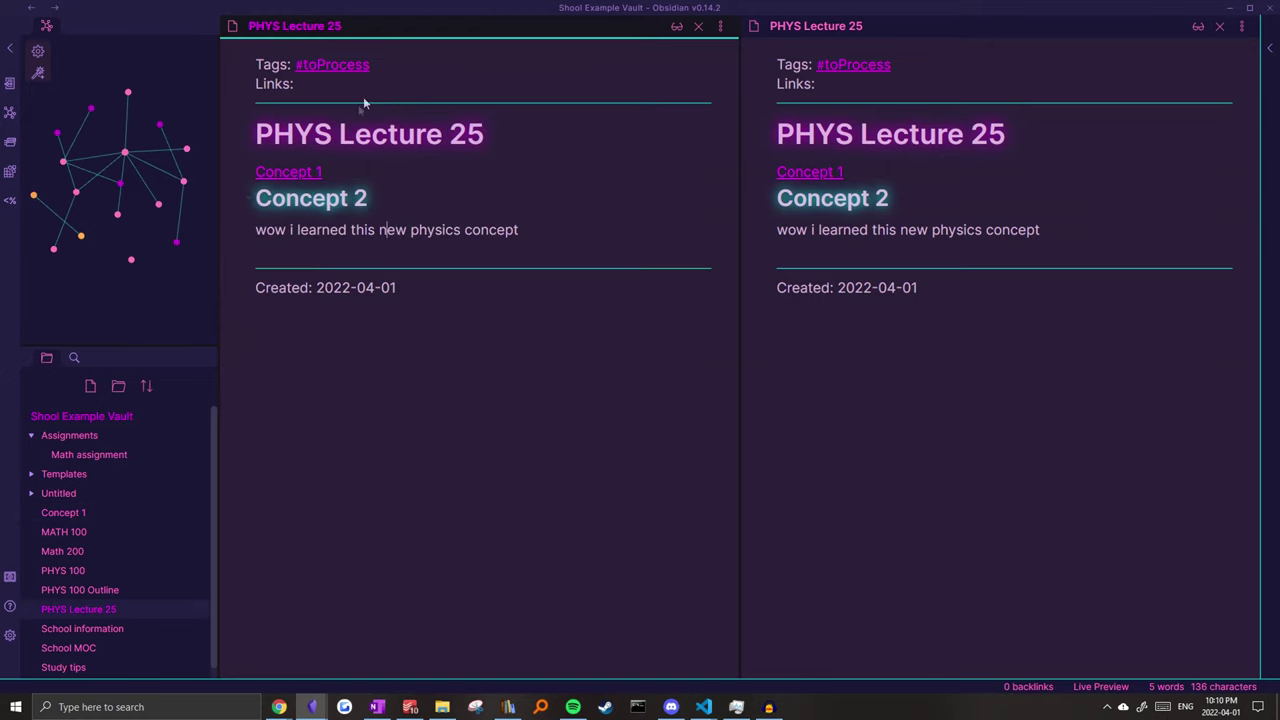
Extract the selected Concept 2 heading and its text into a new note named "Concept 2".
left_click_drag(545, 238, 256, 198)
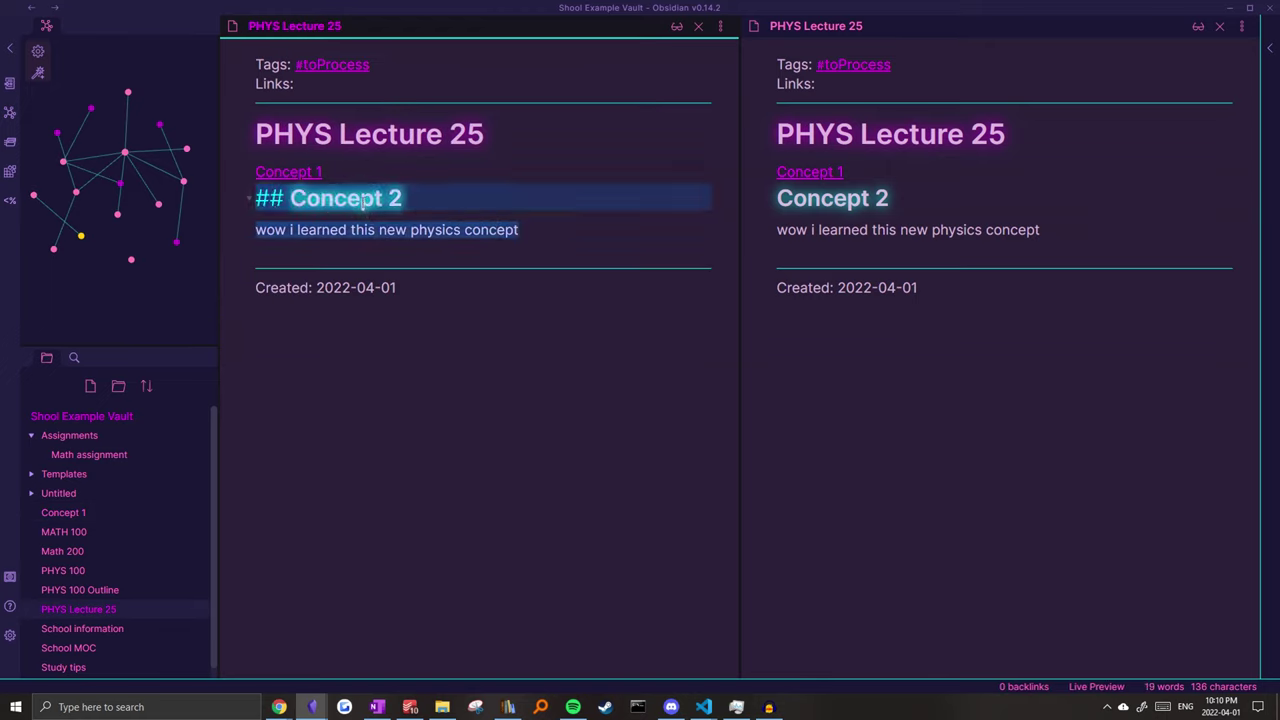
right_click(368, 211)
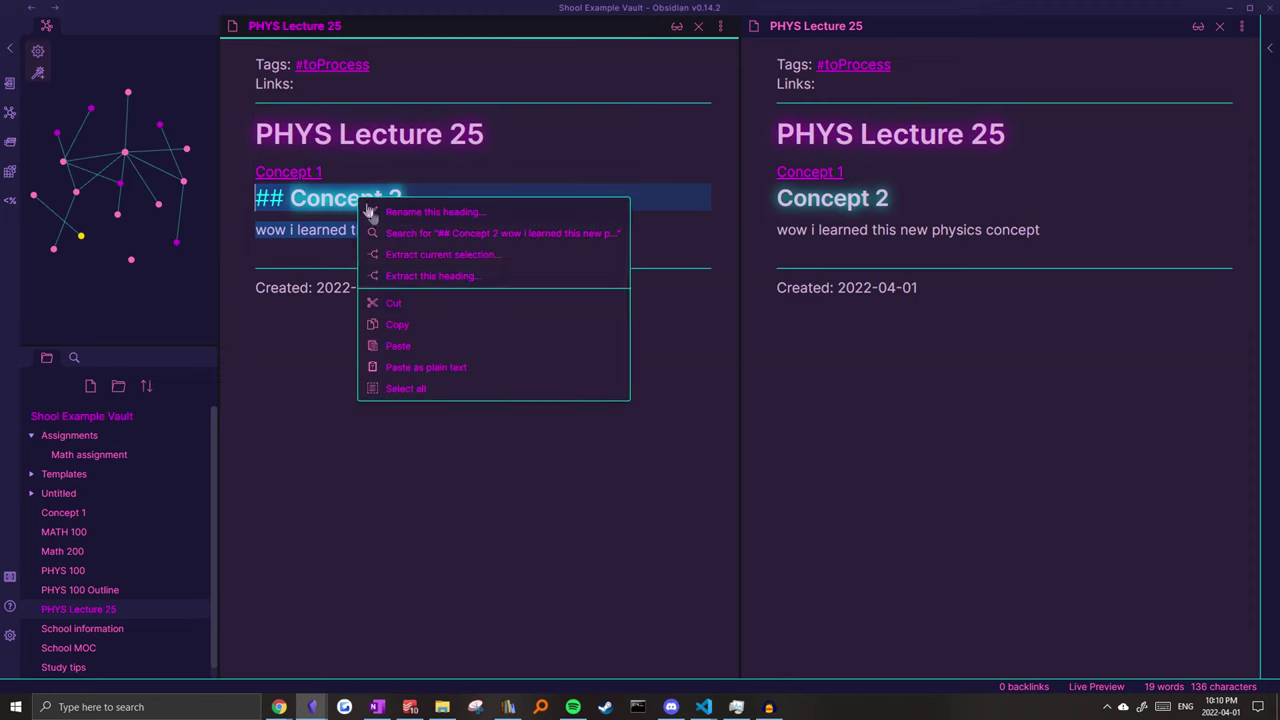
left_click(427, 256)
left_click(477, 103)
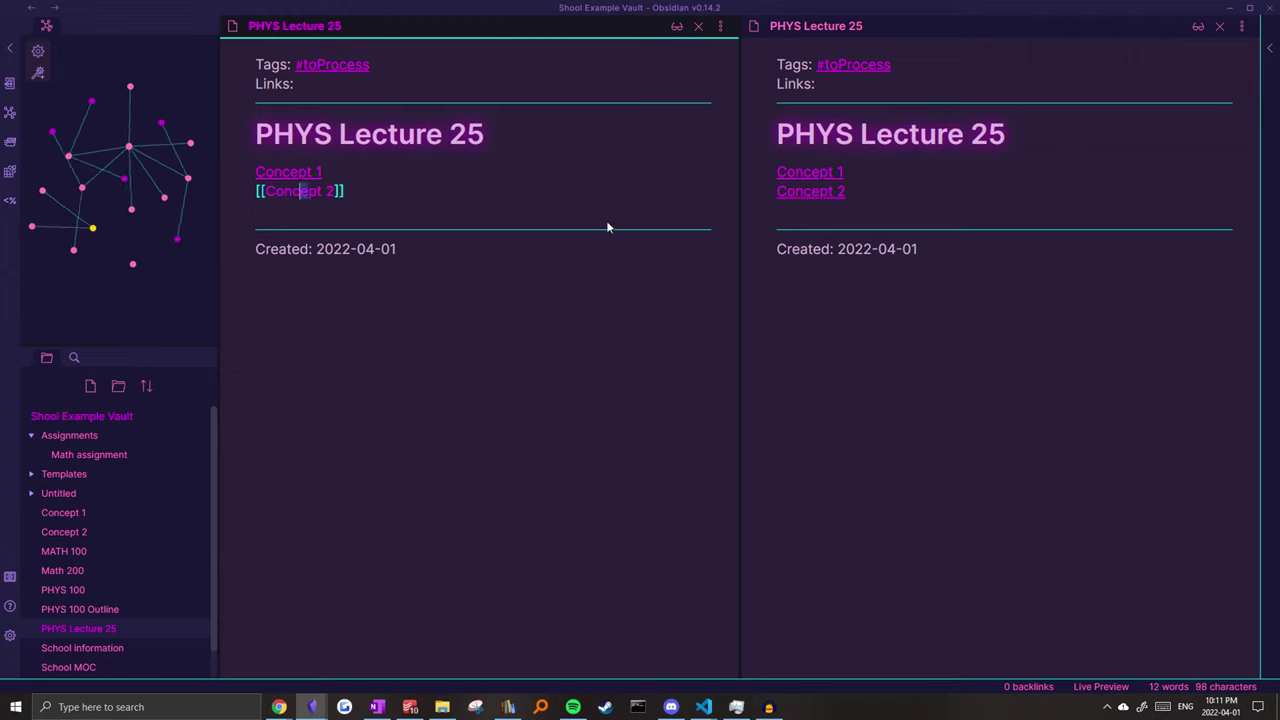
Add three blank lines at the end of the PHYS Lecture 25 note.
left_click(545, 384)
key("Return")
key("Return")
key("Return")
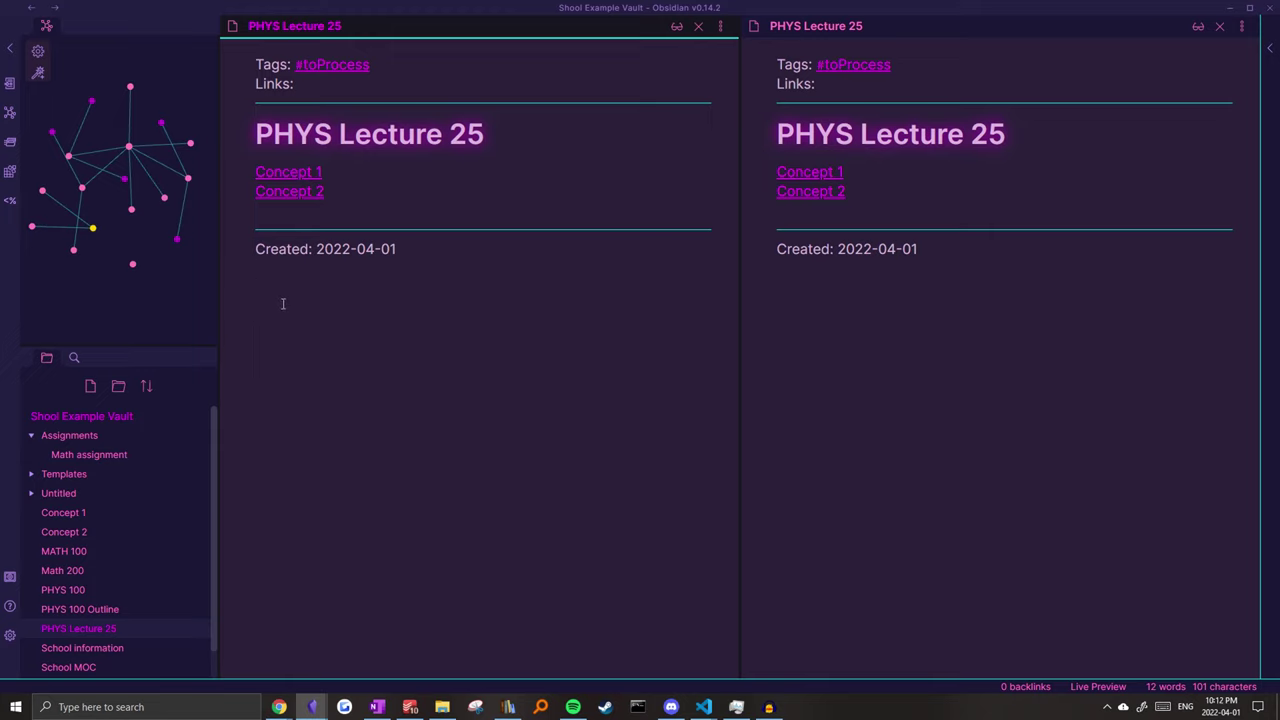
left_click_drag(283, 295, 238, 68)
left_click(339, 279)
left_click_drag(339, 279, 247, 57)
left_click(318, 276)
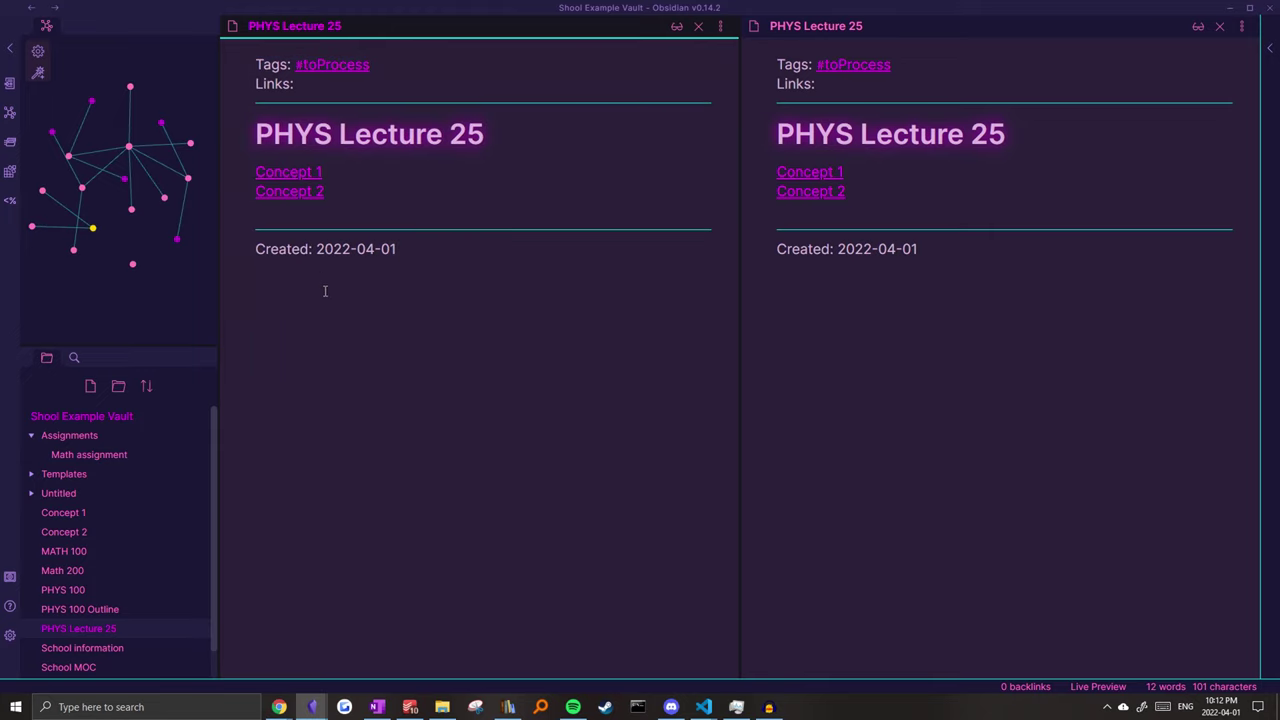